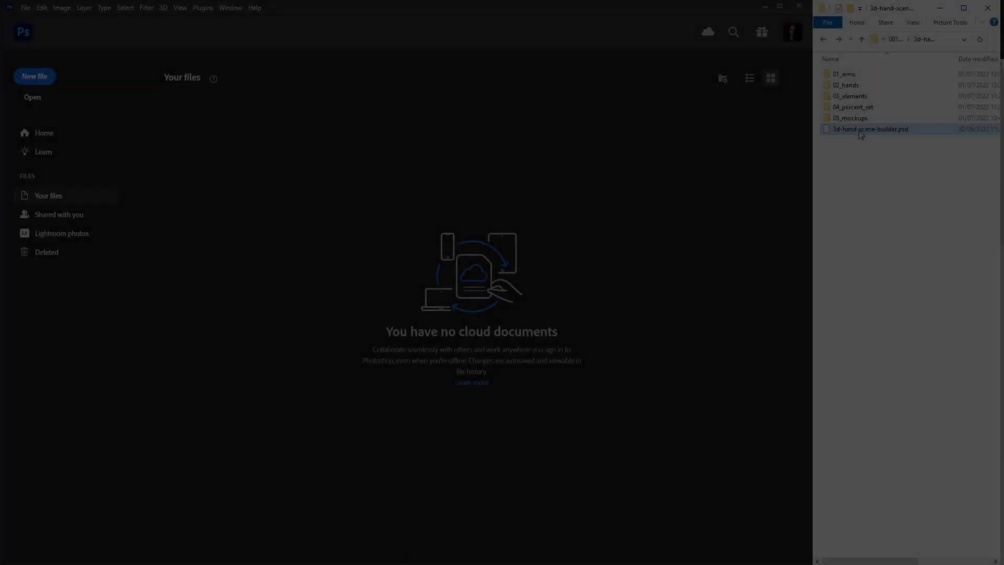
- Open 3d-hand-scene-builder.psd in Photoshop and make the color_clouds background group with its cloud layers visible
{"action": "left_click_drag", "start_coordinate": [861, 135], "coordinate": [531, 178]}
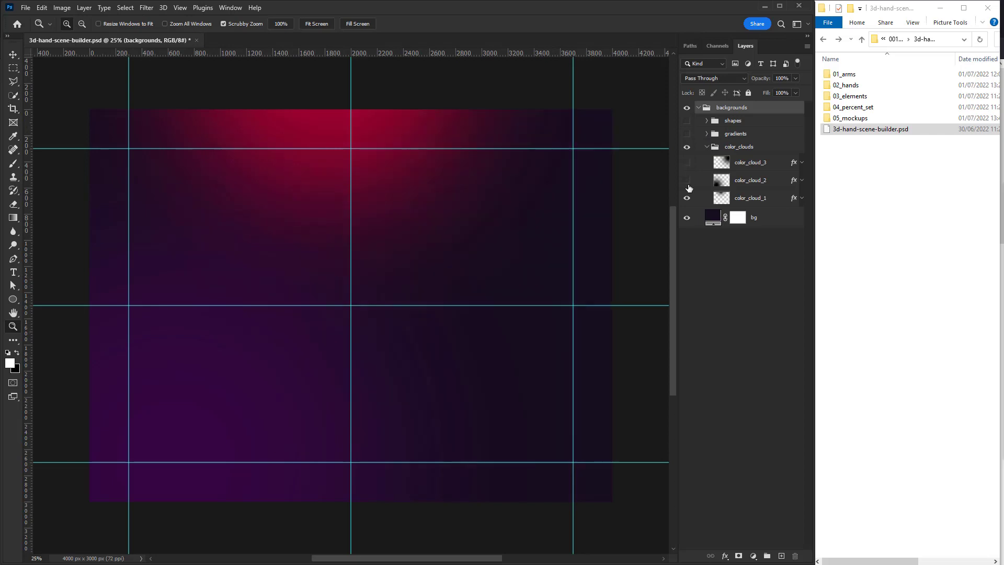
{"action": "left_click", "coordinate": [706, 147]}
{"action": "left_click", "coordinate": [687, 146]}
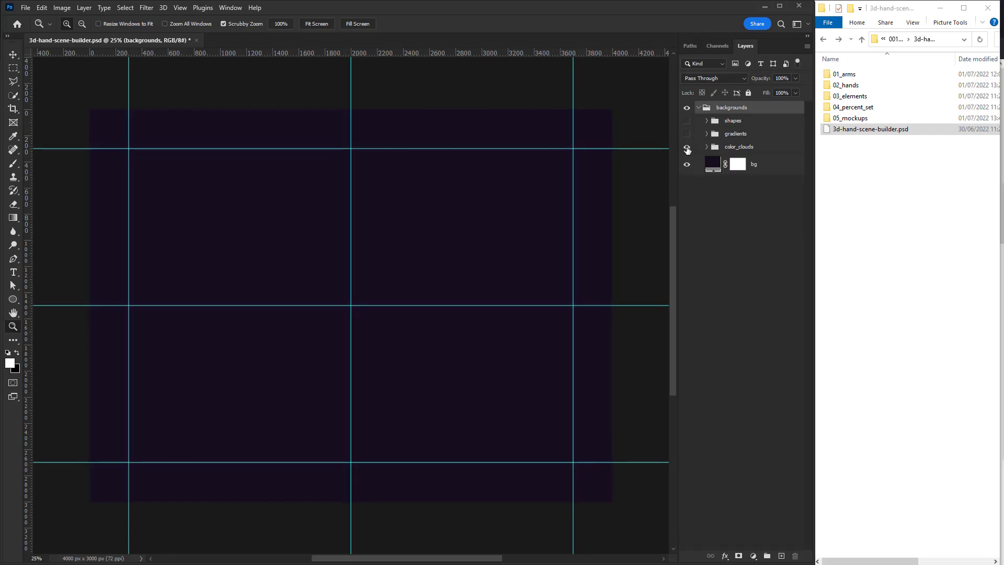
{"action": "left_click", "coordinate": [687, 147]}
- Preview gradient backgrounds 1 to 5 in the gradients group by making them visible one after another
{"action": "left_click", "coordinate": [707, 134]}
{"action": "left_click", "coordinate": [687, 134]}
{"action": "left_click", "coordinate": [687, 215]}
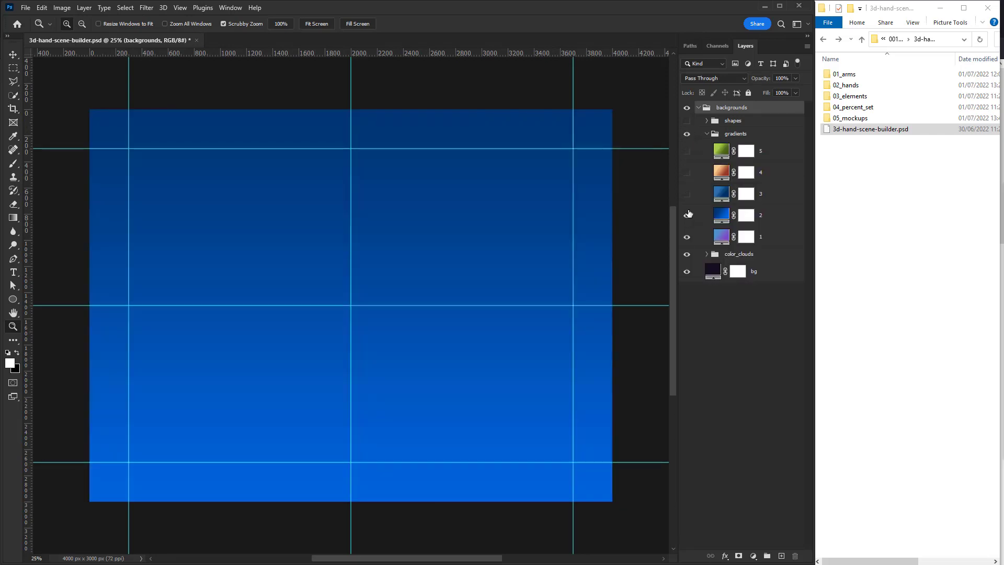
{"action": "left_click", "coordinate": [687, 194]}
{"action": "left_click", "coordinate": [687, 172]}
{"action": "left_click", "coordinate": [687, 151]}
{"action": "left_click", "coordinate": [687, 134]}
{"action": "left_click", "coordinate": [706, 134]}
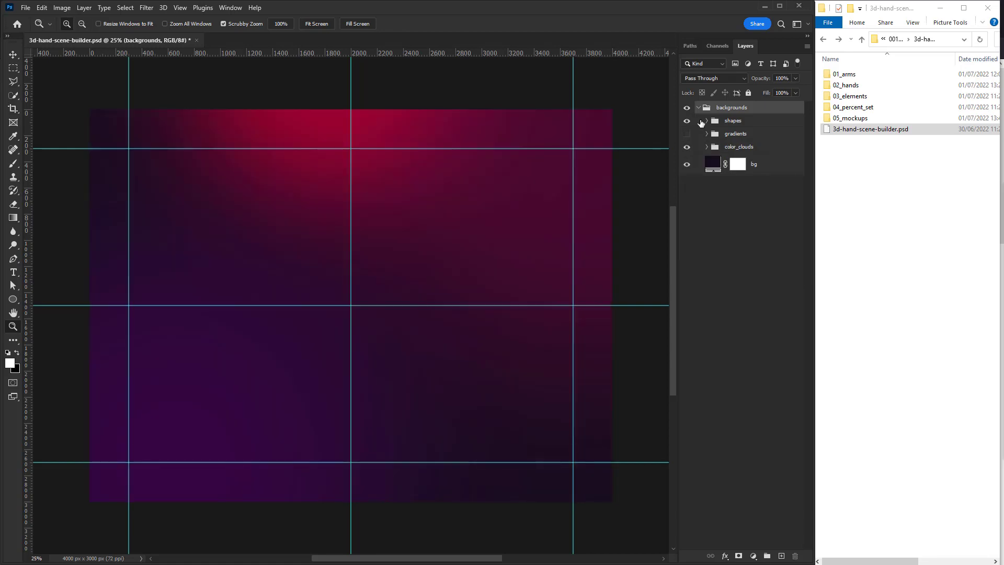
- Preview the splash, ellipse and heart background shapes, and leave the shapes and gradients groups hidden
{"action": "left_click", "coordinate": [687, 133]}
{"action": "left_click", "coordinate": [707, 121]}
{"action": "left_click", "coordinate": [687, 172]}
{"action": "left_click", "coordinate": [687, 172]}
{"action": "left_click", "coordinate": [687, 154]}
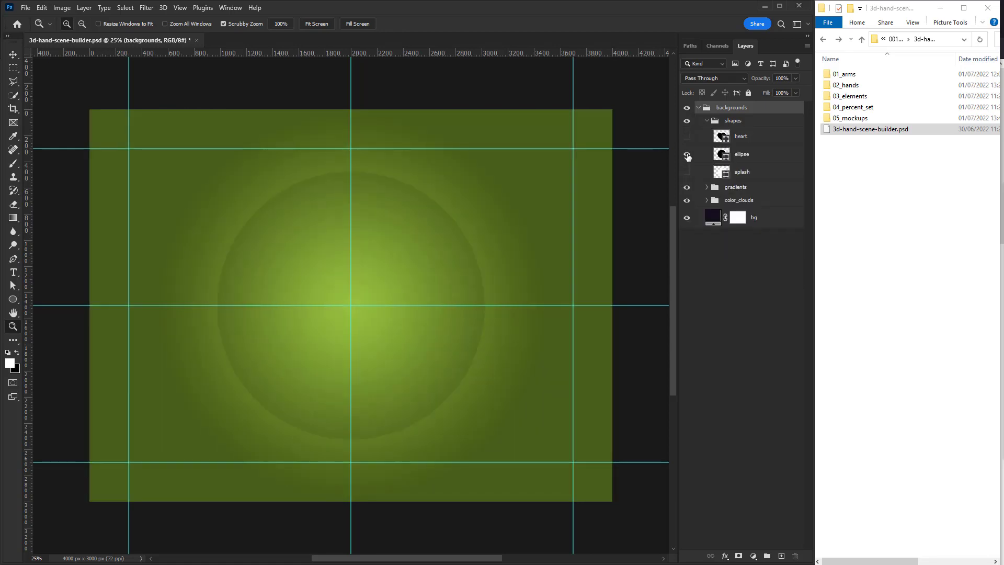
{"action": "left_click", "coordinate": [686, 154]}
{"action": "left_click", "coordinate": [687, 137]}
{"action": "left_click", "coordinate": [687, 136]}
{"action": "left_click", "coordinate": [707, 121]}
{"action": "left_click", "coordinate": [687, 120]}
{"action": "left_click", "coordinate": [686, 134]}
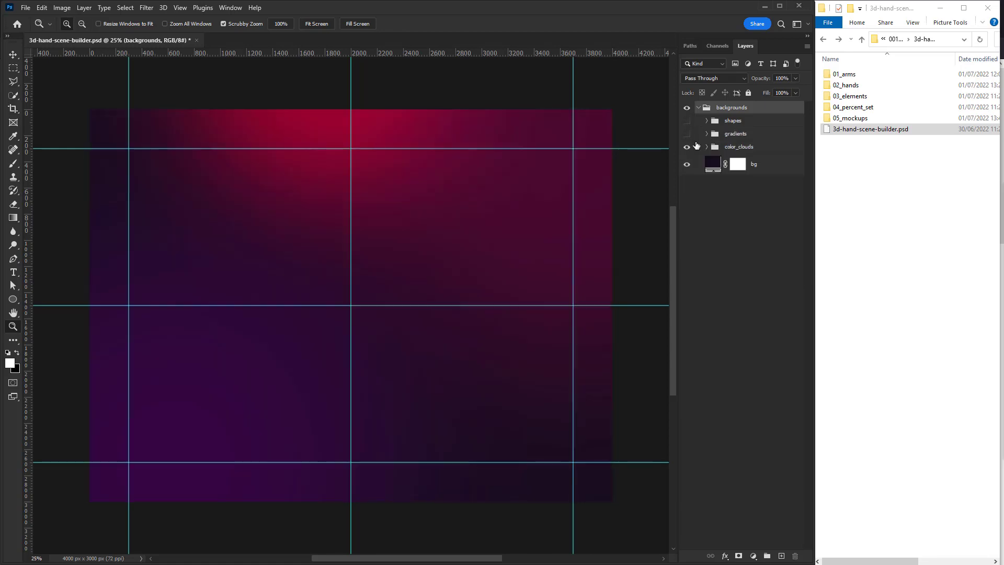
- Place stage_big_3.png and stage_big_shadows.png from the 03_elements folder into the scene at full size
{"action": "double_click", "coordinate": [851, 95]}
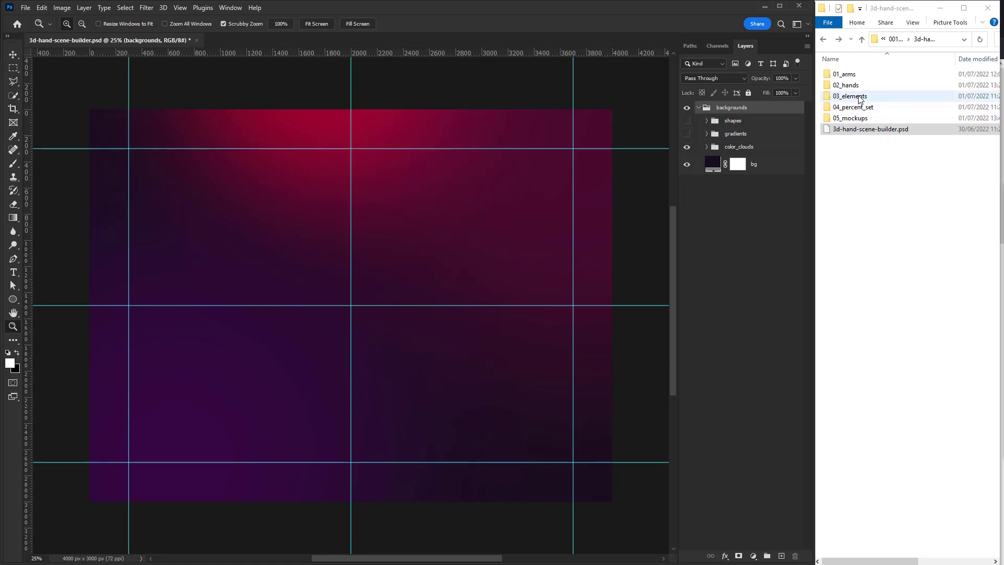
{"action": "scroll", "coordinate": [949, 80], "scroll_direction": "down", "scroll_amount": 5}
{"action": "left_click_drag", "start_coordinate": [999, 137], "coordinate": [990, 494]}
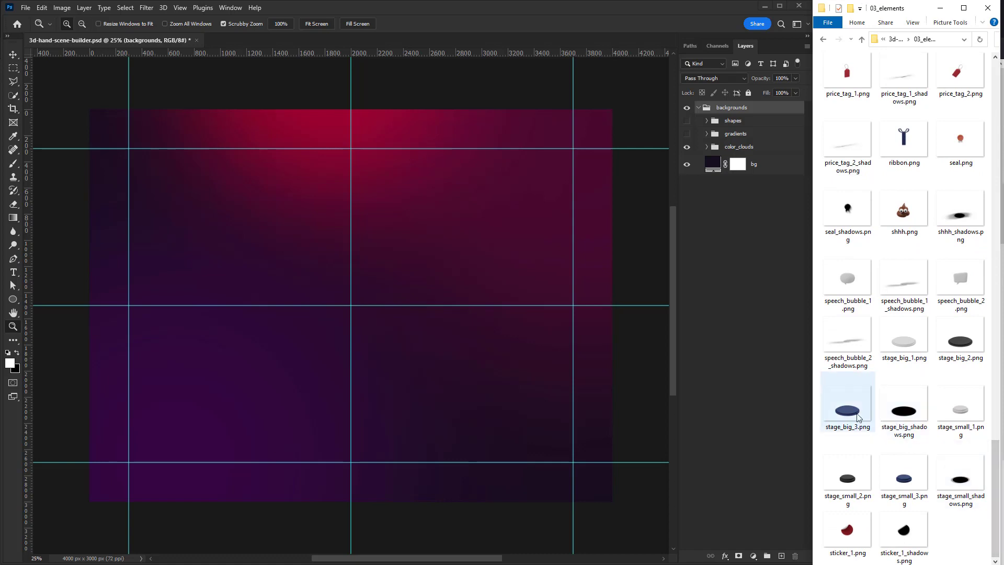
{"action": "left_click", "coordinate": [840, 413]}
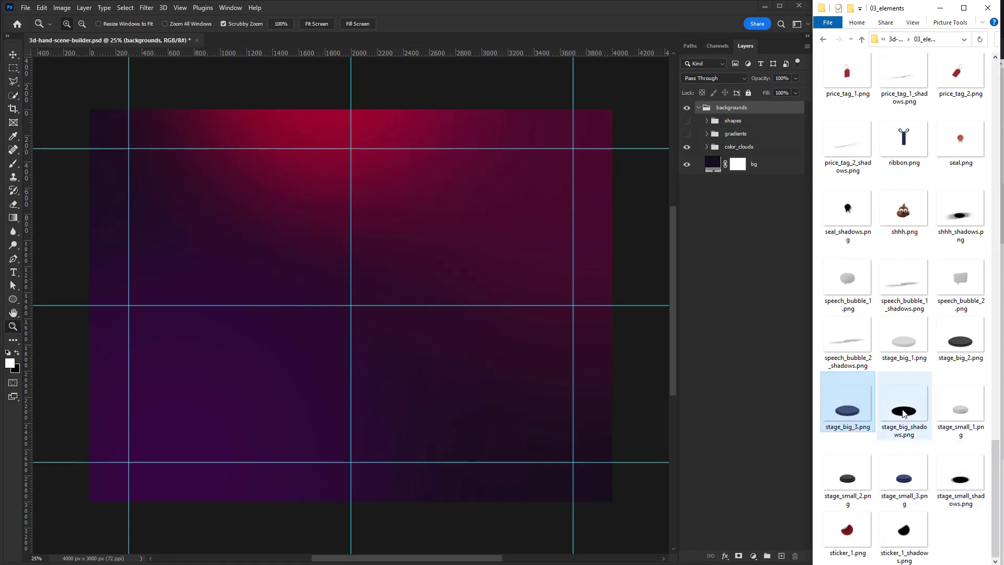
{"action": "left_click_drag", "start_coordinate": [847, 410], "coordinate": [392, 282]}
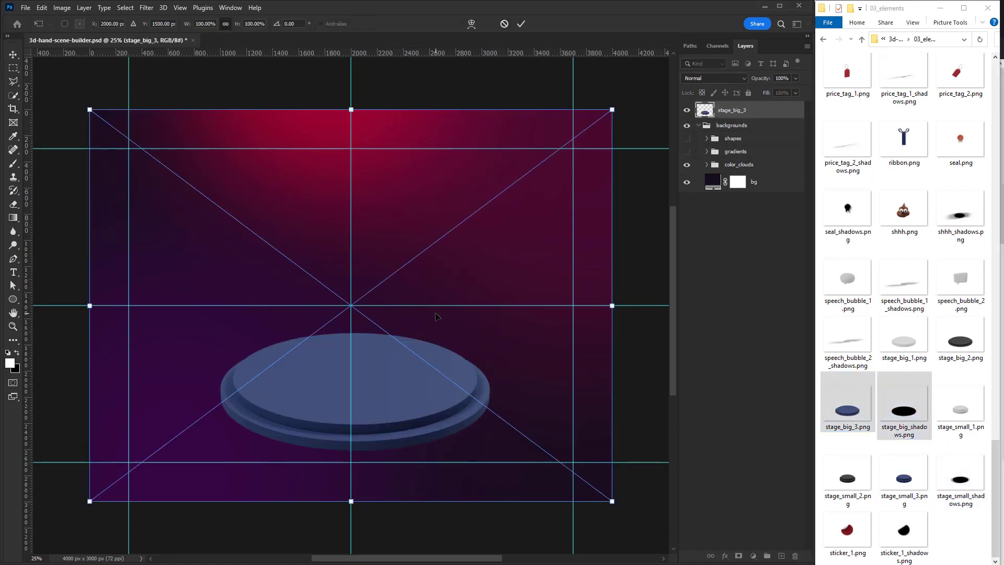
{"action": "key", "text": "Return"}
{"action": "key", "text": "Return"}
- Arrange the stage_big_3 layer above stage_big_shadows and group both layers as stage
{"action": "left_click_drag", "start_coordinate": [735, 104], "coordinate": [727, 108]}
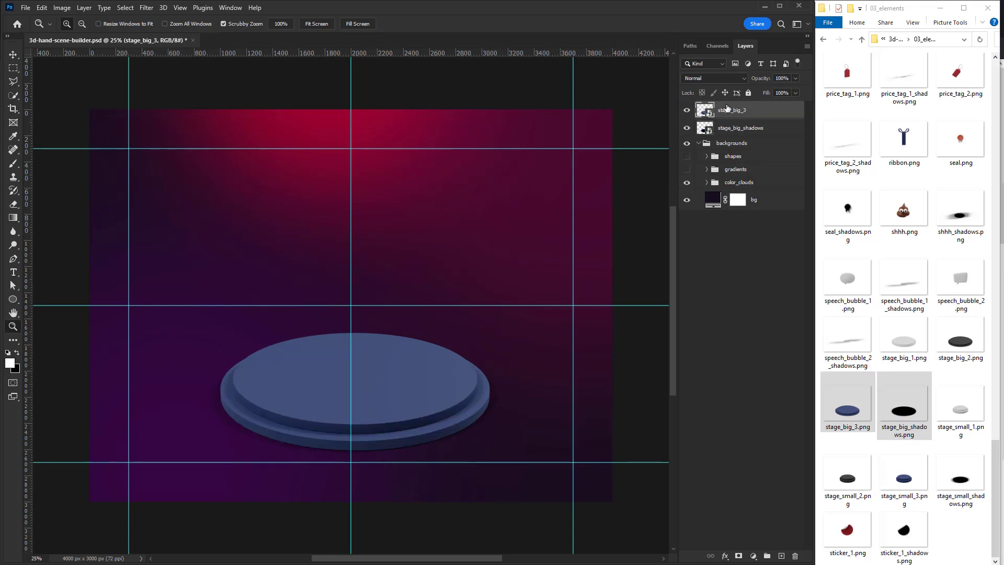
{"action": "key", "text": "ctrl+g"}
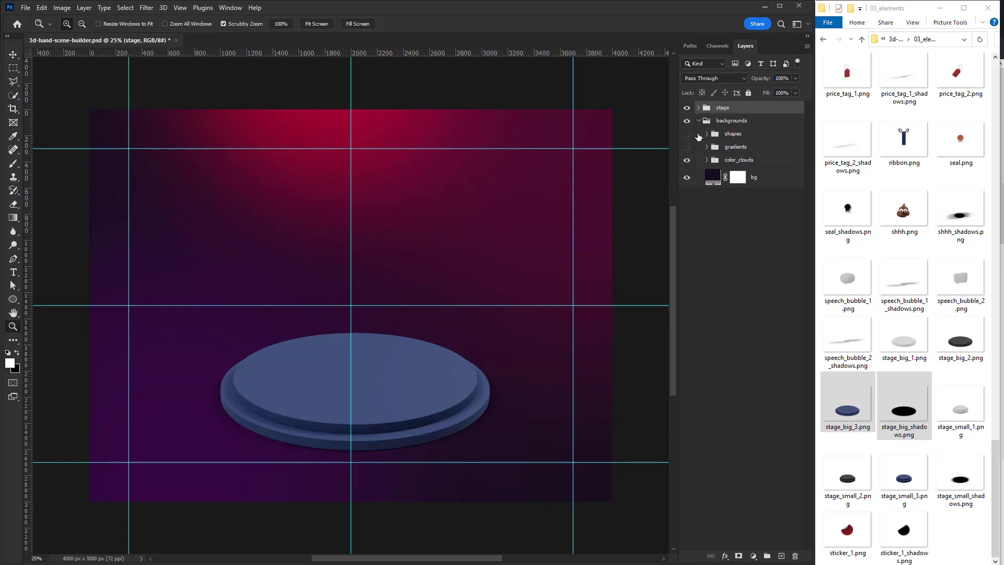
- Recolour the stage_big_3 layer purple with Hue/Saturation, using hue +39 and saturation +34
{"action": "left_click", "coordinate": [698, 108]}
{"action": "left_click", "coordinate": [740, 126]}
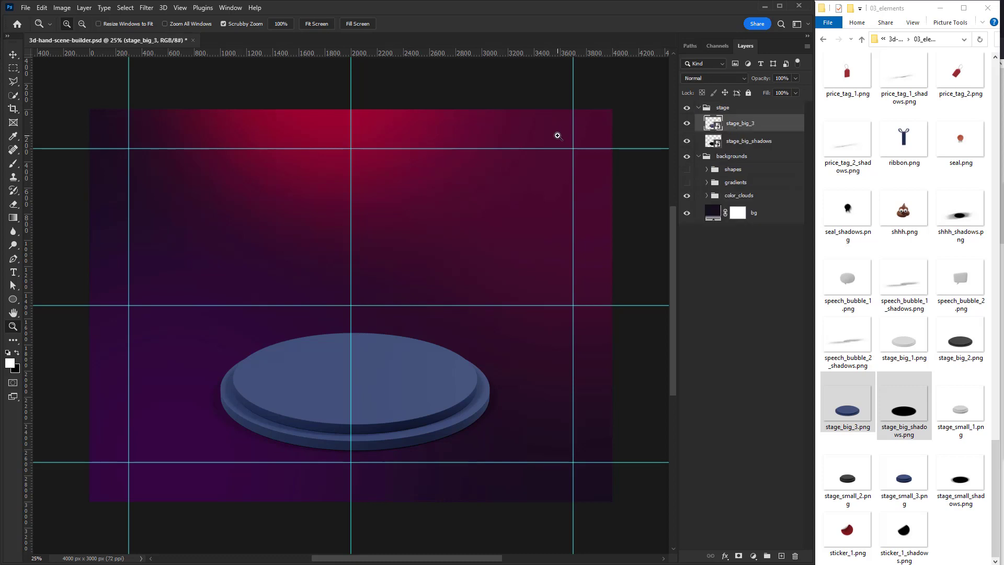
{"action": "key", "text": "ctrl+u"}
{"action": "left_click_drag", "start_coordinate": [472, 205], "coordinate": [491, 236]}
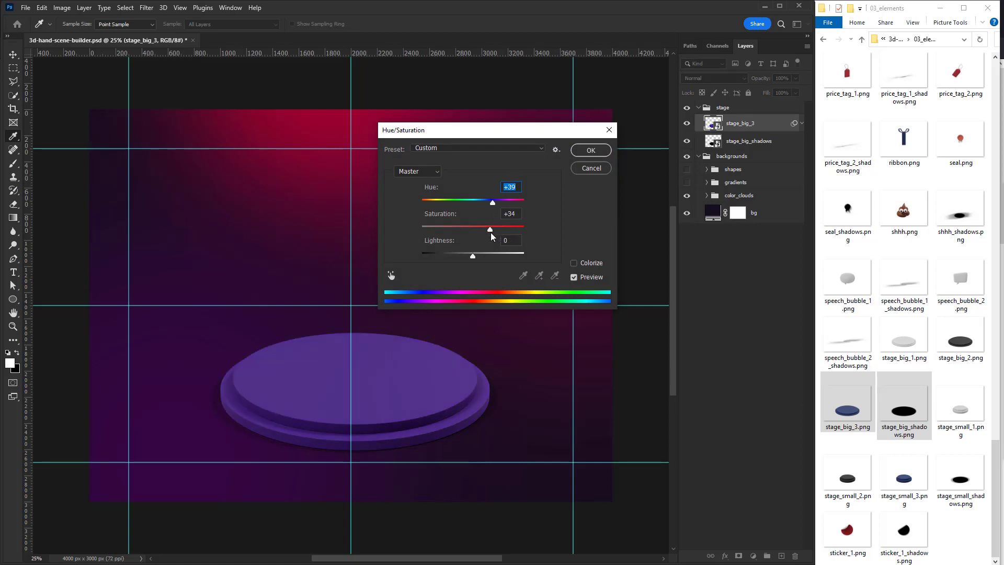
{"action": "left_click", "coordinate": [591, 150]}
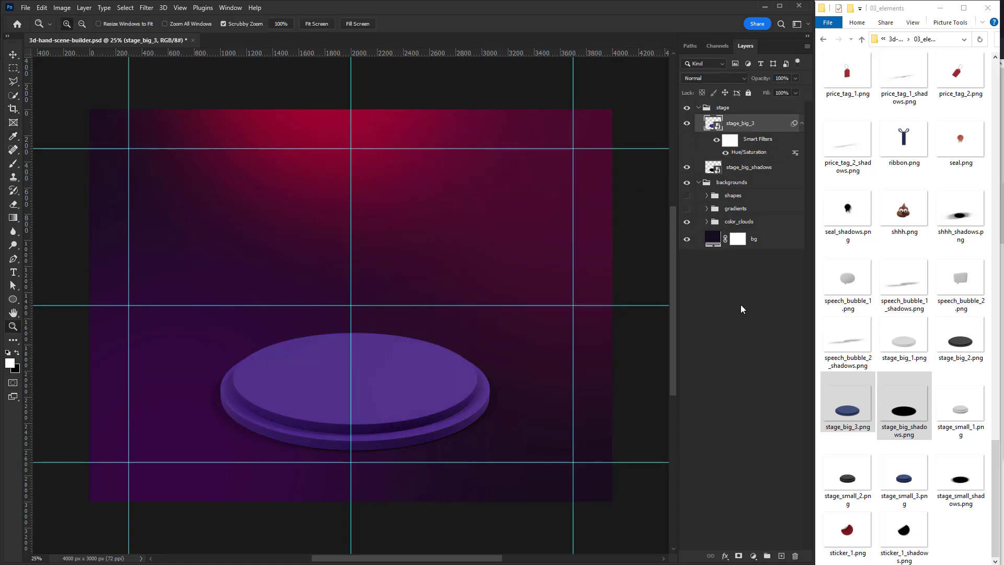
- Open stage_lights.psd from the 05_mockups folder as a separate document
{"action": "left_click", "coordinate": [862, 41]}
{"action": "double_click", "coordinate": [850, 117]}
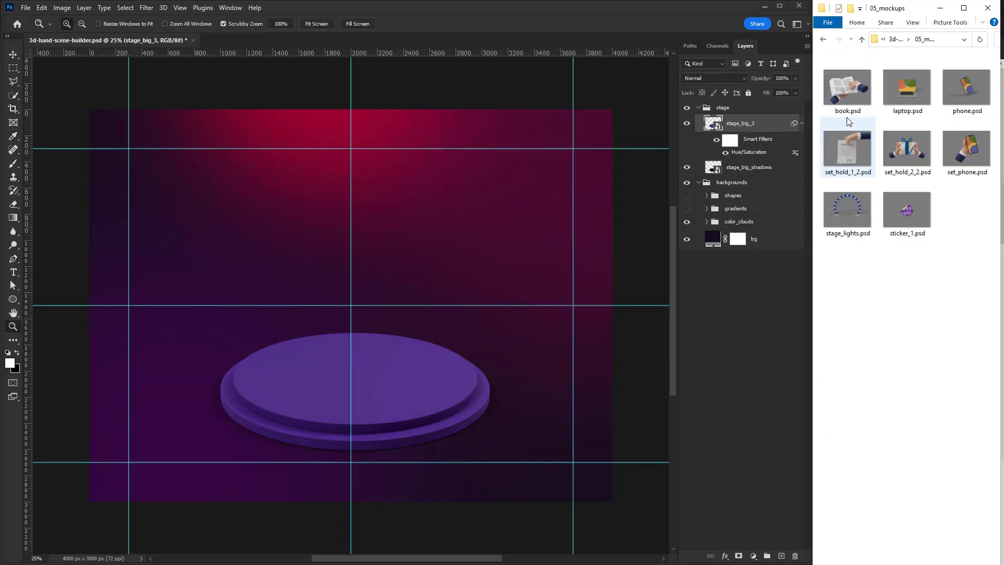
{"action": "left_click_drag", "start_coordinate": [847, 210], "coordinate": [500, 23]}
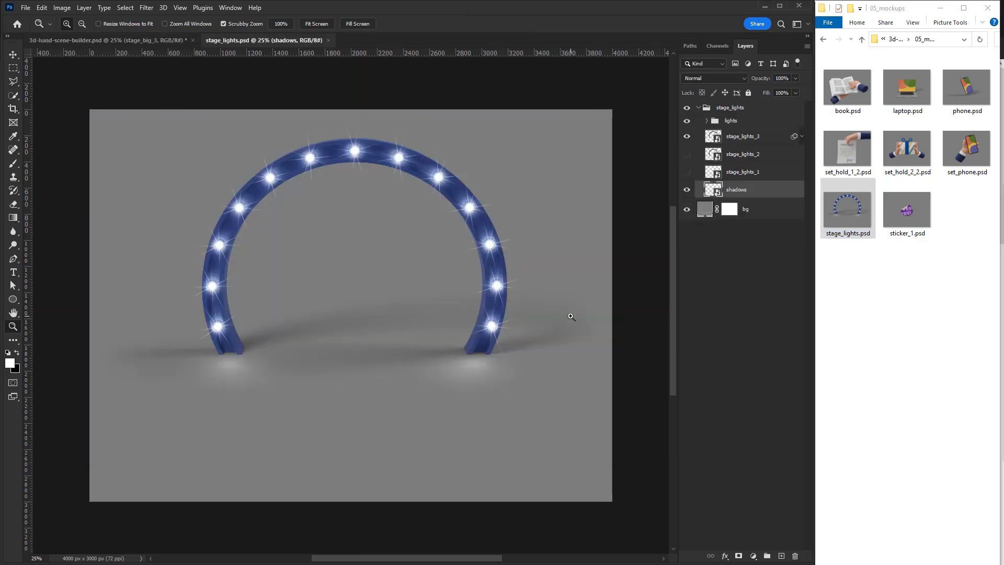
- Preview the white stage_lights_1 arch variant and the individual layers of the lights group, keeping stage_lights_3 visible
{"action": "left_click", "coordinate": [687, 143]}
{"action": "left_click", "coordinate": [687, 172]}
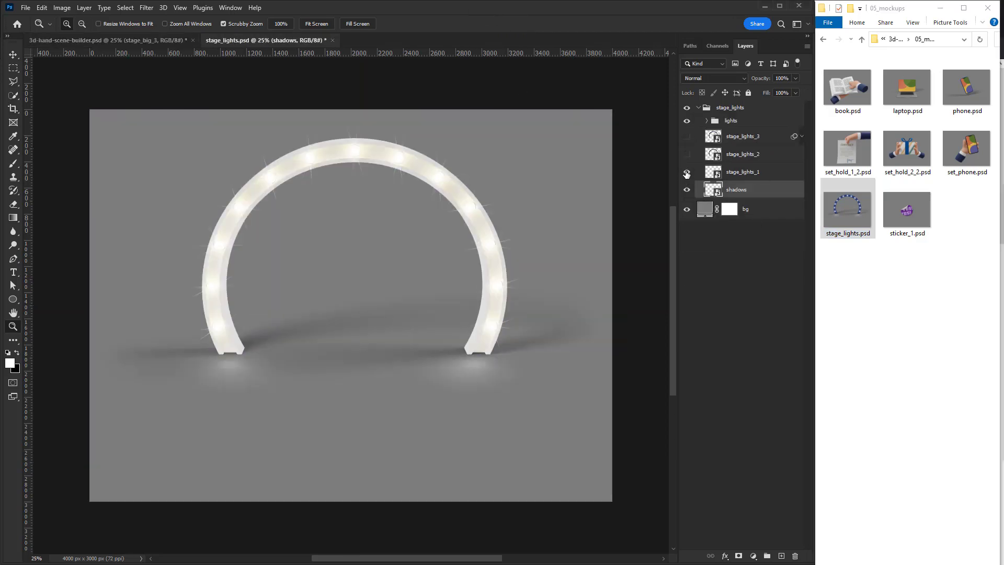
{"action": "left_click", "coordinate": [687, 137]}
{"action": "left_click", "coordinate": [708, 120]}
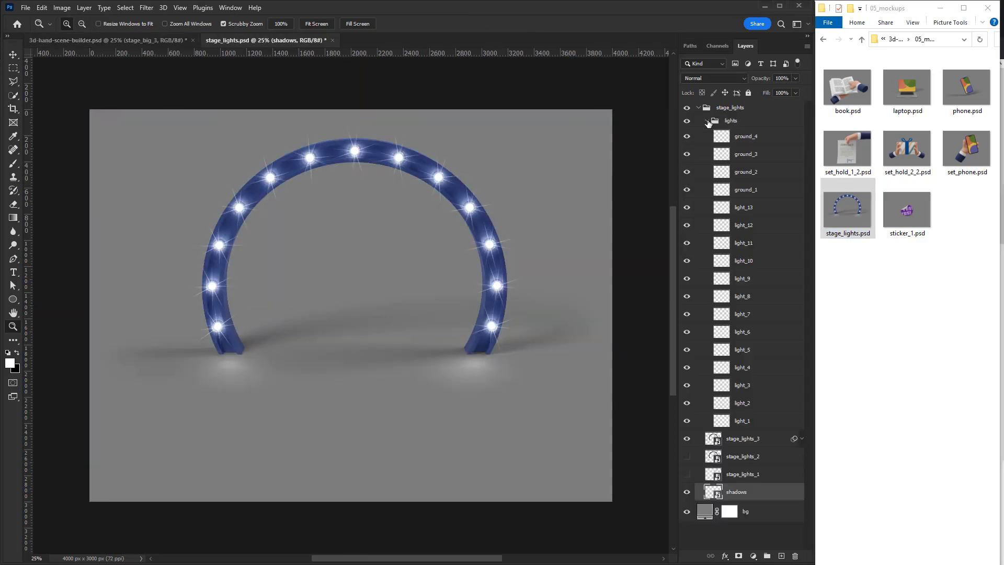
{"action": "mouse_move", "coordinate": [686, 136]}
{"action": "left_mouse_down"}
{"action": "mouse_move", "coordinate": [687, 189]}
{"action": "mouse_move", "coordinate": [687, 136]}
{"action": "left_mouse_up"}
{"action": "left_click", "coordinate": [686, 122]}
{"action": "left_click", "coordinate": [687, 121]}
{"action": "left_click", "coordinate": [708, 121]}
{"action": "left_click", "coordinate": [706, 121]}
- Copy the stage_lights group into the scene's stage group and centre the arch on the vertical guide behind the podium
{"action": "left_click", "coordinate": [699, 108]}
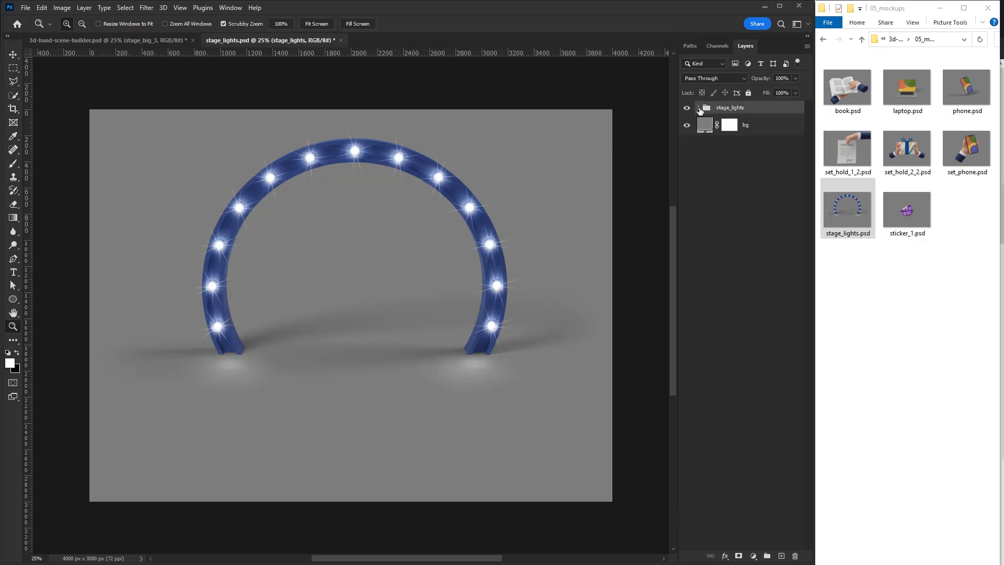
{"action": "left_click_drag", "start_coordinate": [693, 107], "coordinate": [466, 284]}
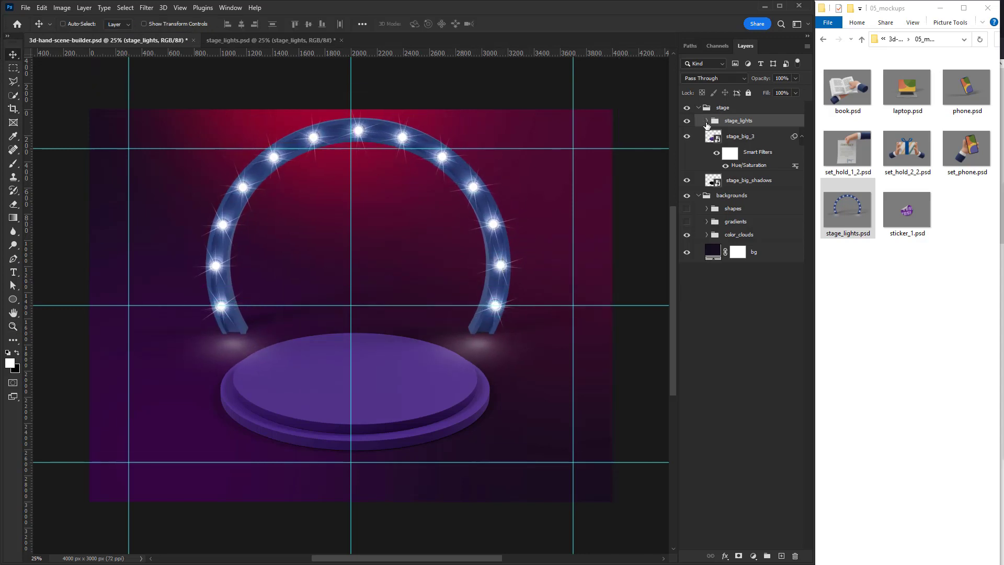
{"action": "left_click", "coordinate": [707, 120]}
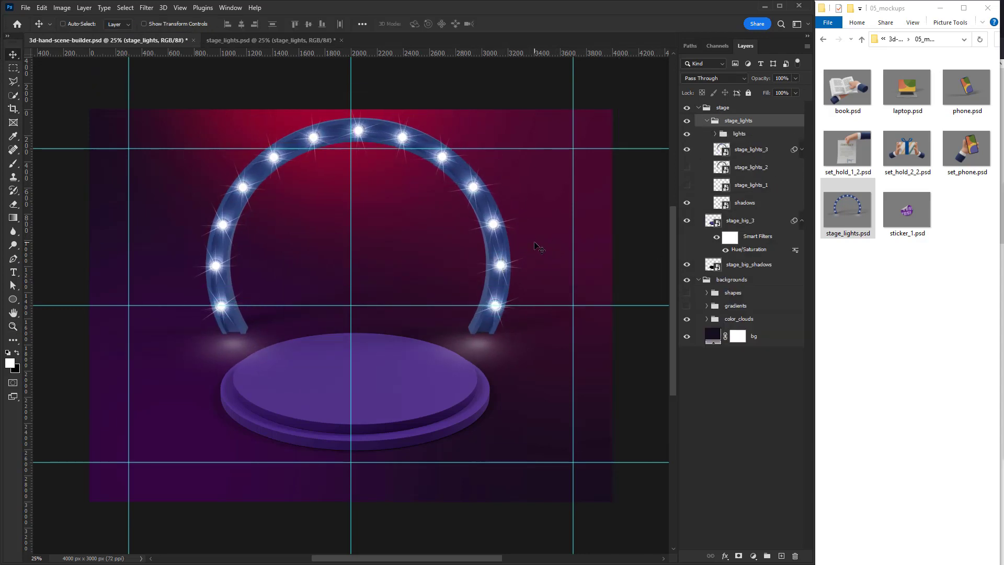
{"action": "left_click_drag", "start_coordinate": [535, 242], "coordinate": [529, 252]}
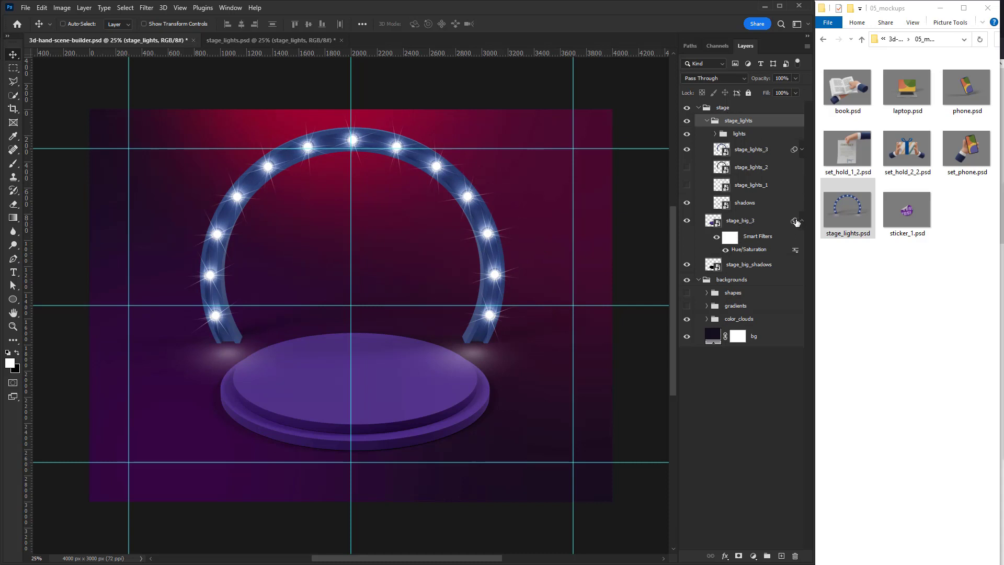
- Copy the Hue/Saturation smart filter from stage_big_3 to the stage_lights_3 layer, and collapse the stage group
{"action": "left_click_drag", "start_coordinate": [791, 152], "coordinate": [794, 149]}
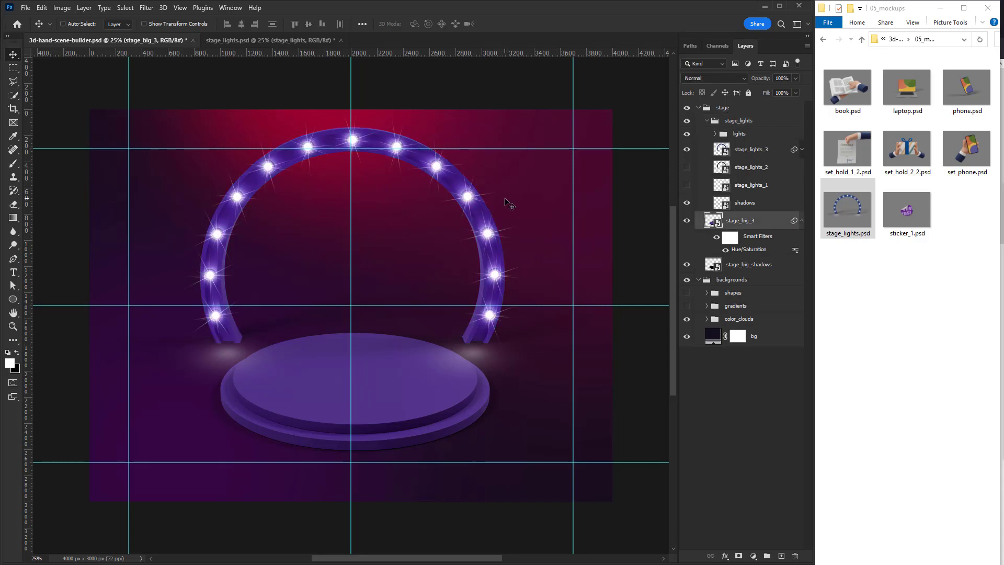
{"action": "left_click", "coordinate": [699, 108]}
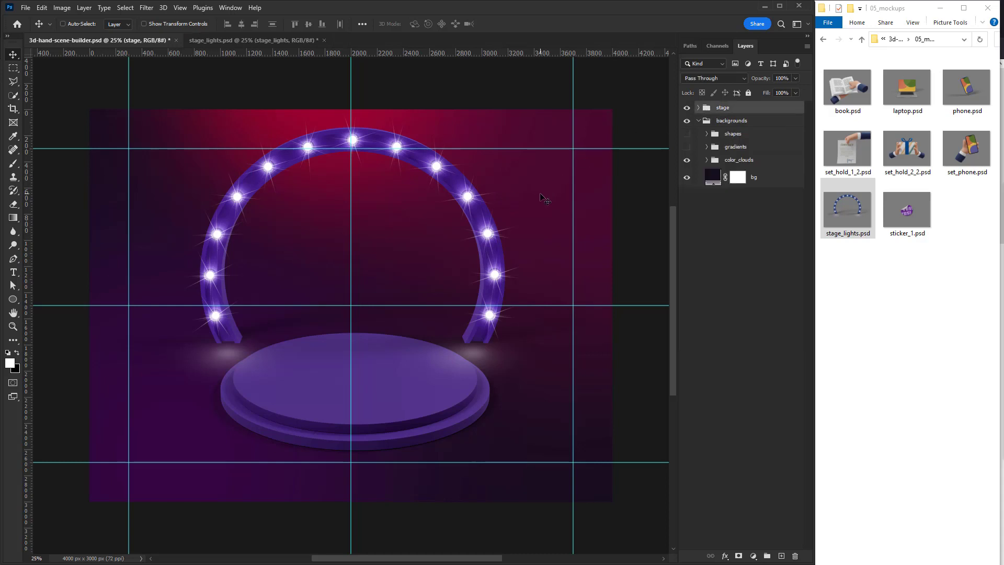
- Centre the stage_big_3 and stage_big_shadows layers together on the vertical middle guide
{"action": "left_click", "coordinate": [698, 108]}
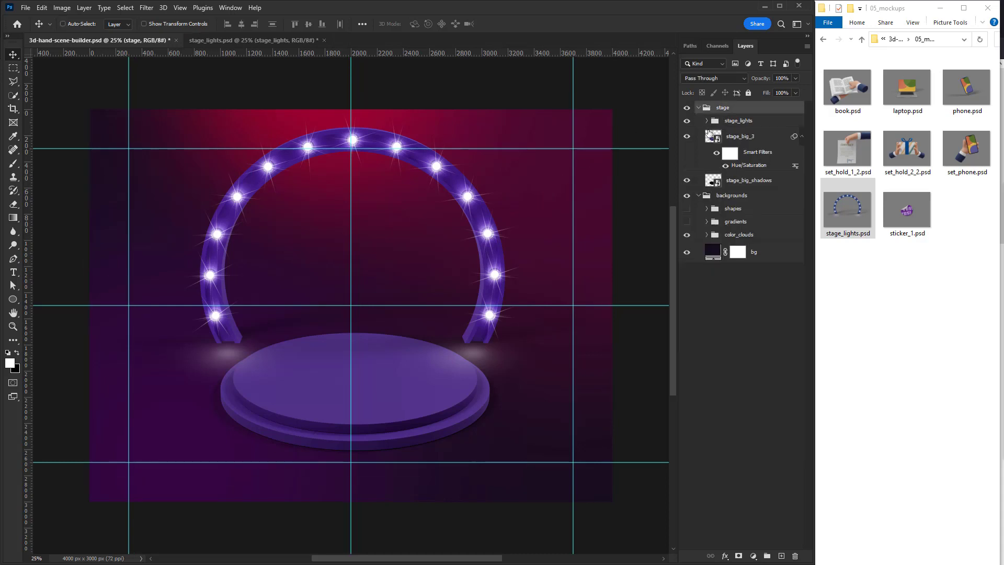
{"action": "left_click", "coordinate": [710, 135]}
{"action": "left_click", "coordinate": [741, 181], "text": "shift"}
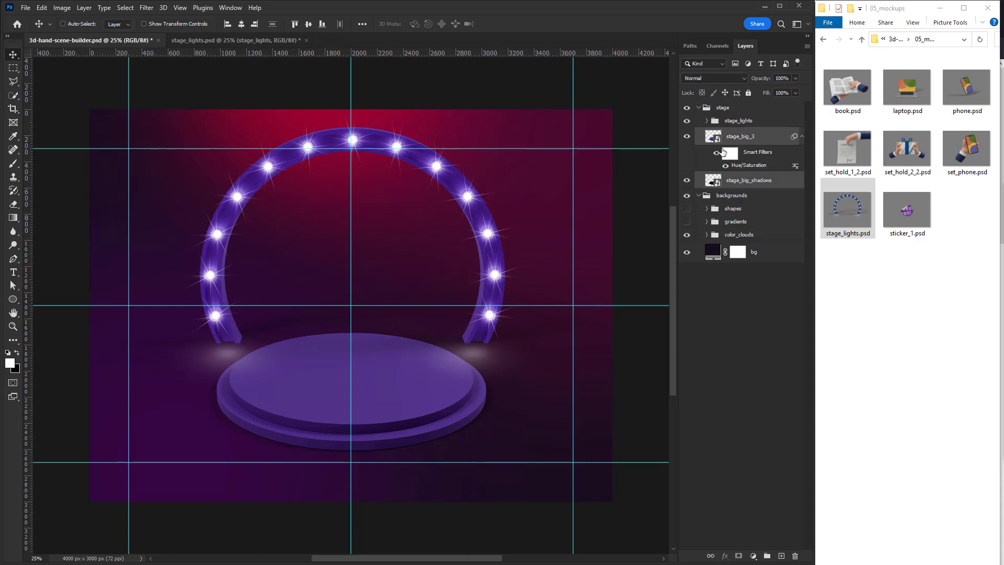
- Scale the whole stage group down to about 84% and shift it slightly downward on the canvas
{"action": "left_click", "coordinate": [699, 108]}
{"action": "key", "text": "ctrl+t"}
{"action": "left_click_drag", "start_coordinate": [610, 102], "coordinate": [568, 127]}
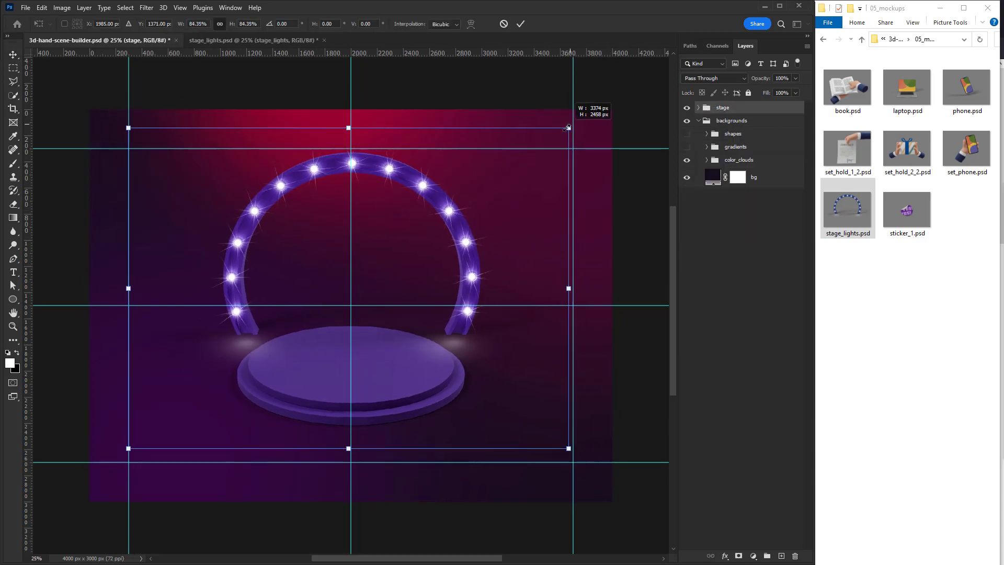
{"action": "left_click_drag", "start_coordinate": [490, 228], "coordinate": [490, 236]}
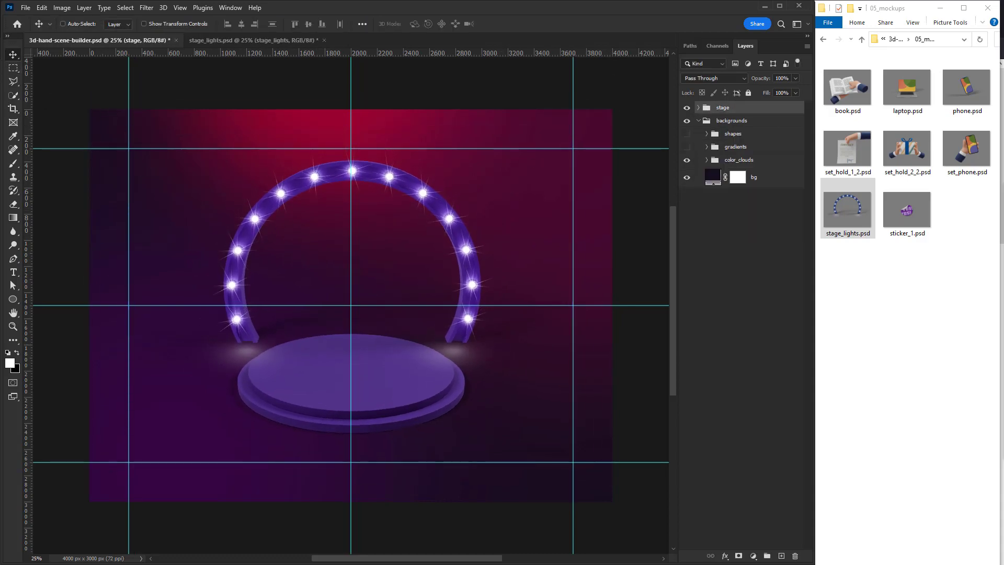
- Place 25_perc_w.png and 25_perc_shadows.png from the 04_percent_set folder into the scene
{"action": "left_click", "coordinate": [928, 274]}
{"action": "left_click", "coordinate": [862, 39]}
{"action": "double_click", "coordinate": [863, 100]}
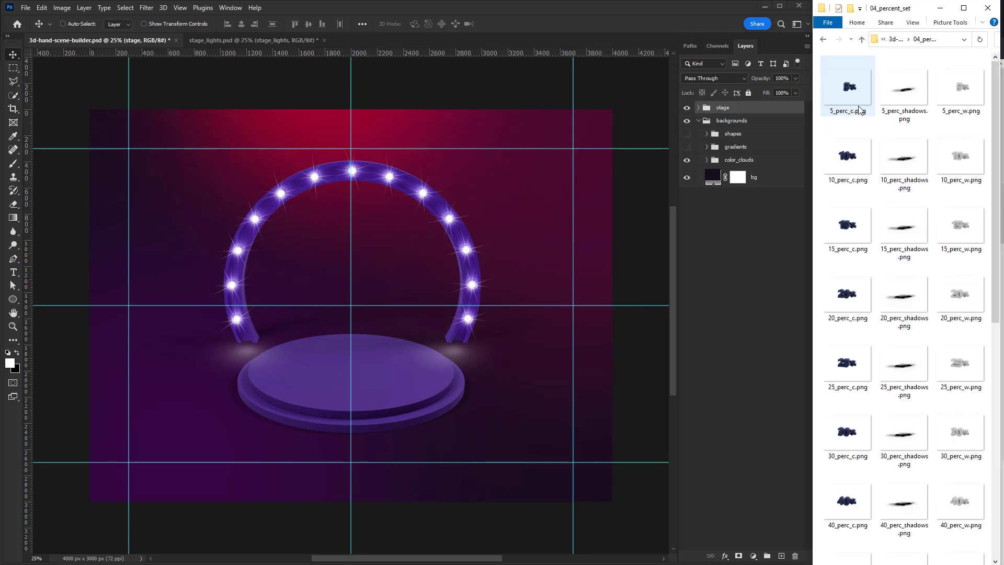
{"action": "left_click", "coordinate": [952, 366]}
{"action": "left_click", "coordinate": [904, 366], "text": "ctrl"}
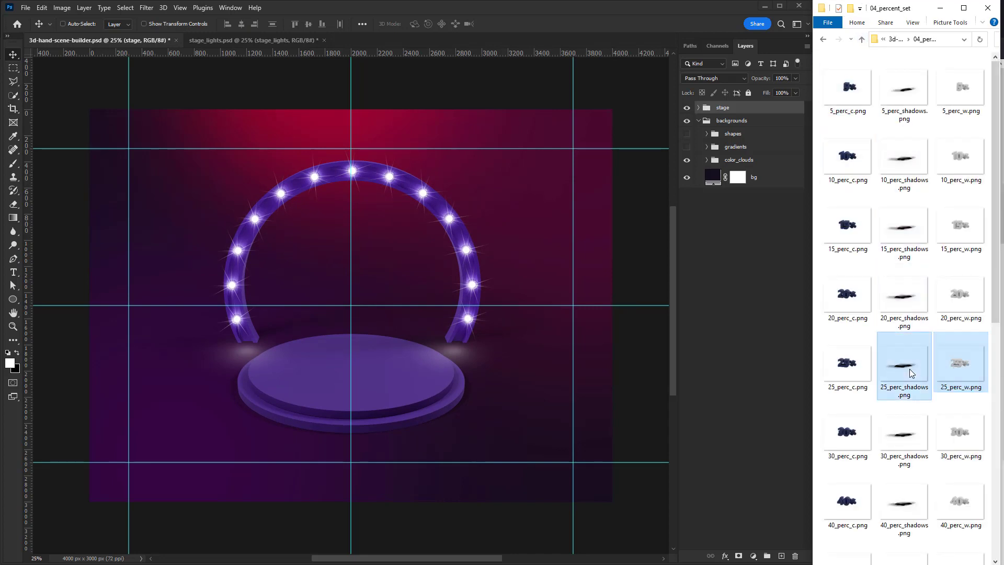
{"action": "left_click_drag", "start_coordinate": [908, 368], "coordinate": [394, 287]}
- Move the 25_perc_w layer above 25_perc_shadows and group both layers as 25%
{"action": "left_click", "coordinate": [746, 130]}
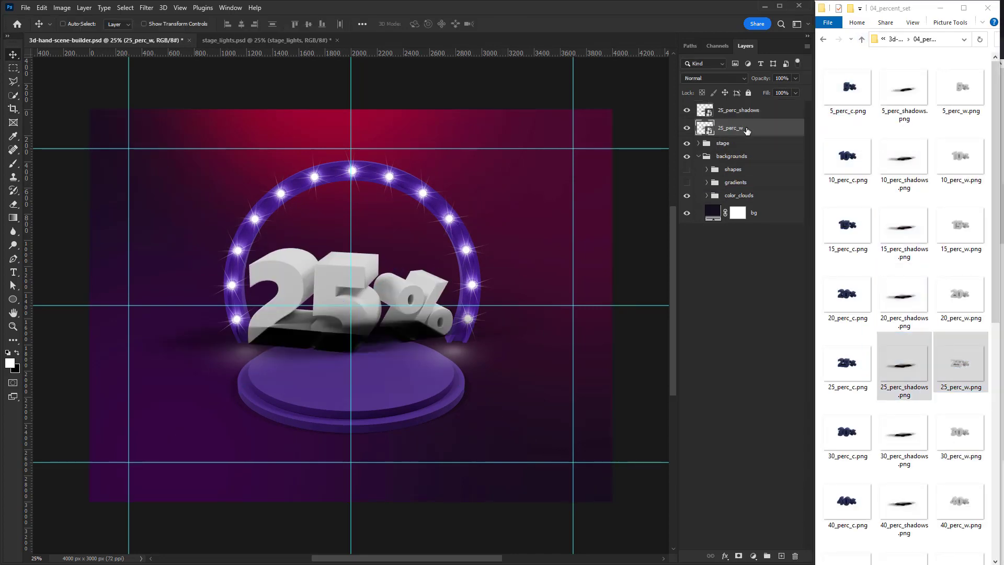
{"action": "left_click_drag", "start_coordinate": [774, 101], "coordinate": [769, 102]}
{"action": "key", "text": "ctrl+g"}
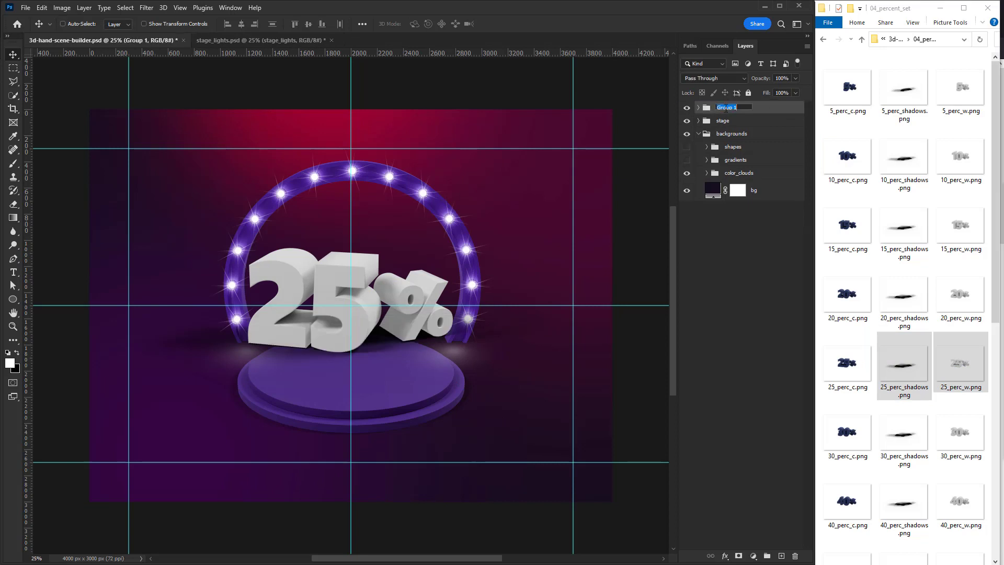
- Scale the 25% group to about 81% and position the figures on top of the purple podium
{"action": "left_click_drag", "start_coordinate": [427, 354], "coordinate": [431, 395]}
{"action": "key", "text": "ctrl+t"}
{"action": "left_click_drag", "start_coordinate": [594, 273], "coordinate": [489, 372]}
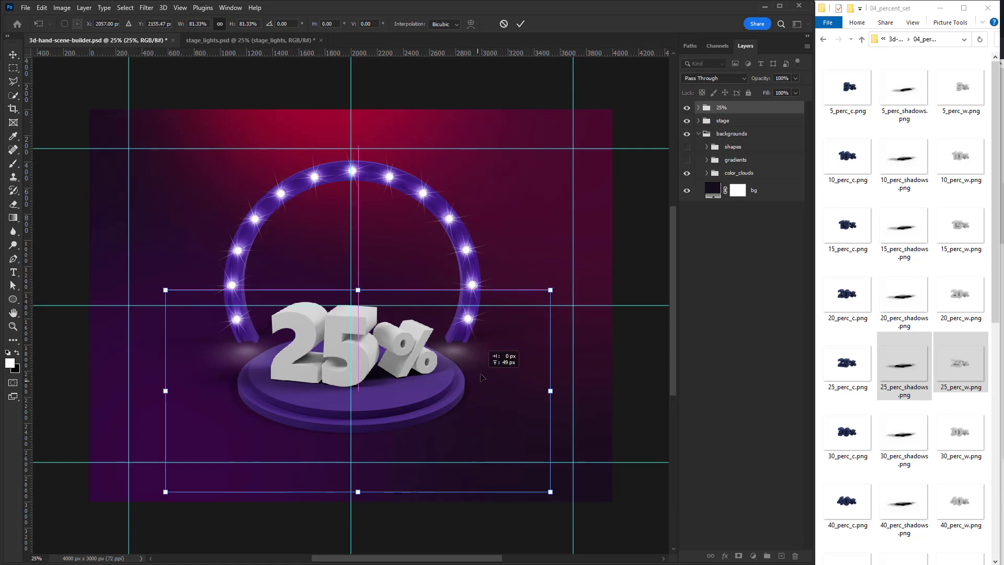
{"action": "key", "text": "Return"}
{"action": "left_click", "coordinate": [697, 107]}
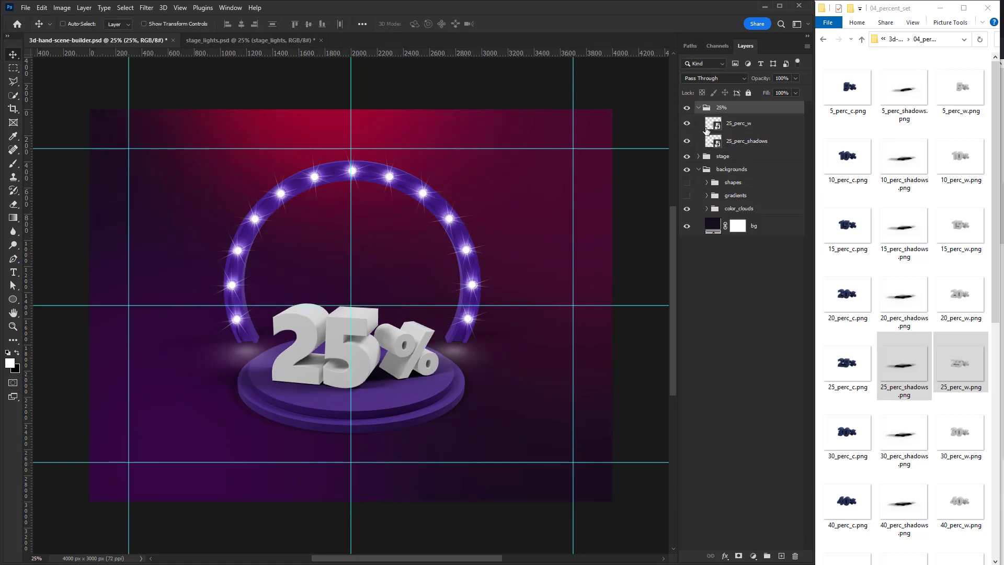
{"action": "left_click", "coordinate": [758, 141]}
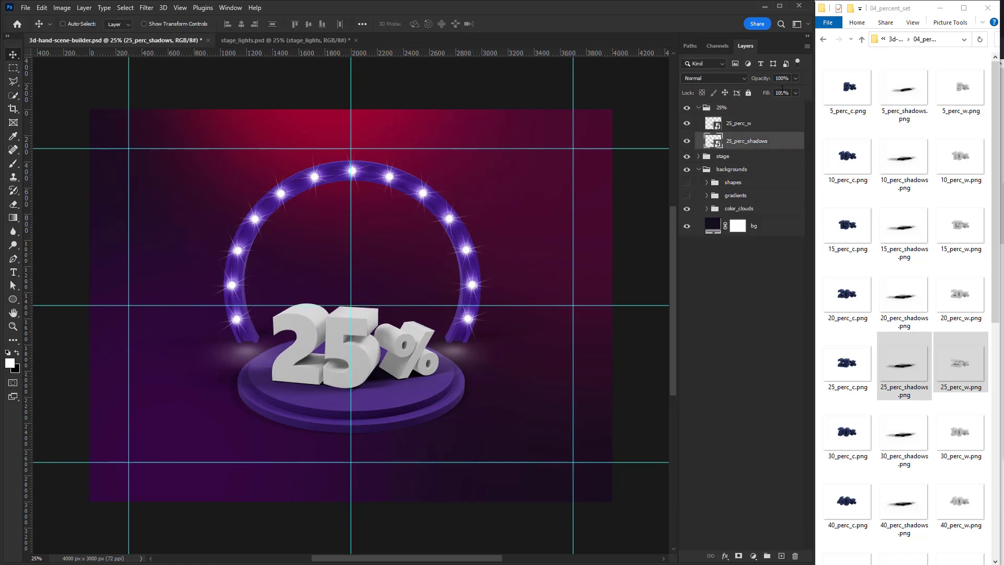
{"action": "left_click", "coordinate": [697, 107]}
- Place elements_stars.png from the 03_elements folder into the scene
{"action": "left_click", "coordinate": [861, 39]}
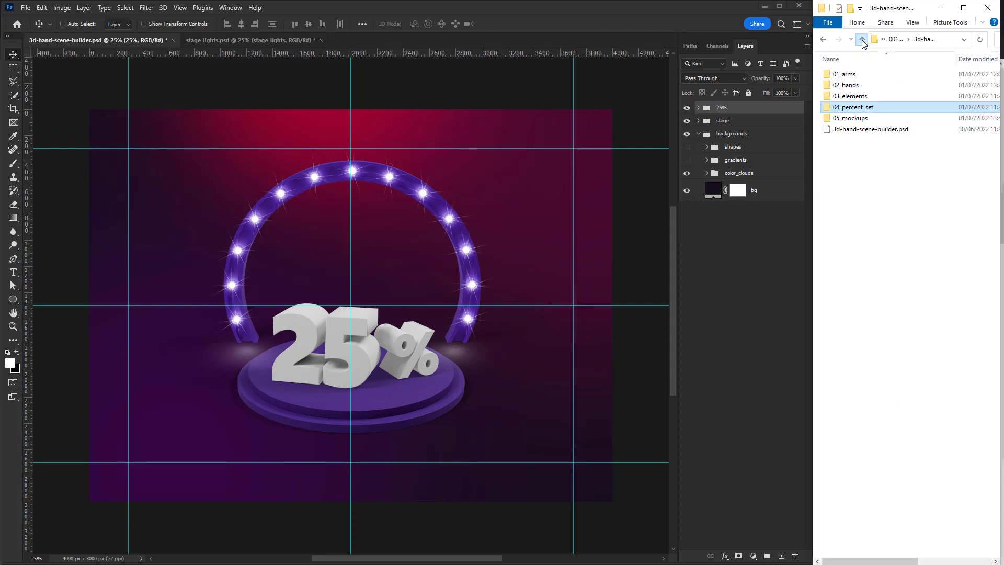
{"action": "double_click", "coordinate": [863, 98]}
{"action": "scroll", "coordinate": [966, 320], "scroll_direction": "down", "scroll_amount": 10}
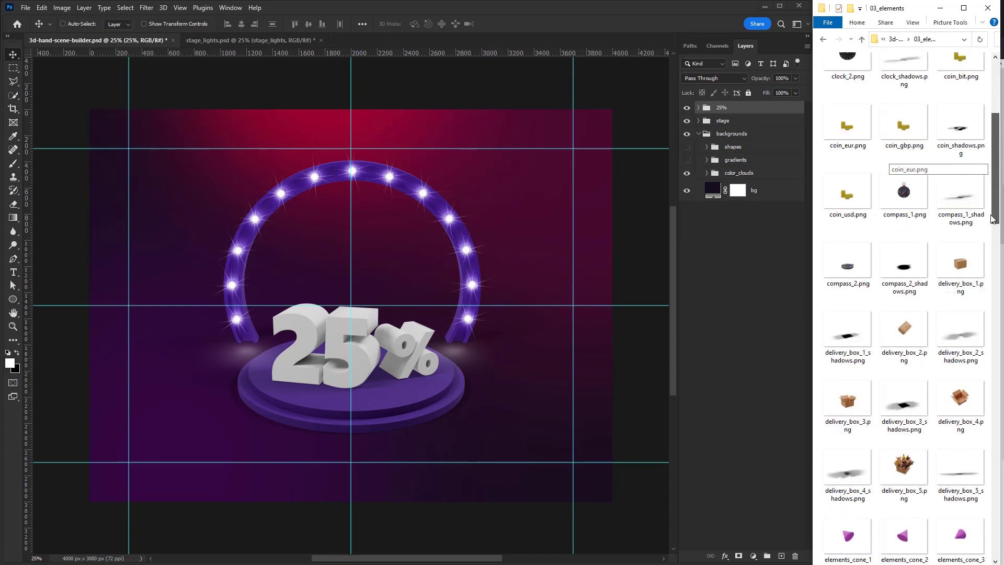
{"action": "scroll", "coordinate": [966, 319], "scroll_direction": "down", "scroll_amount": 2}
{"action": "left_click_drag", "start_coordinate": [960, 381], "coordinate": [408, 235]}
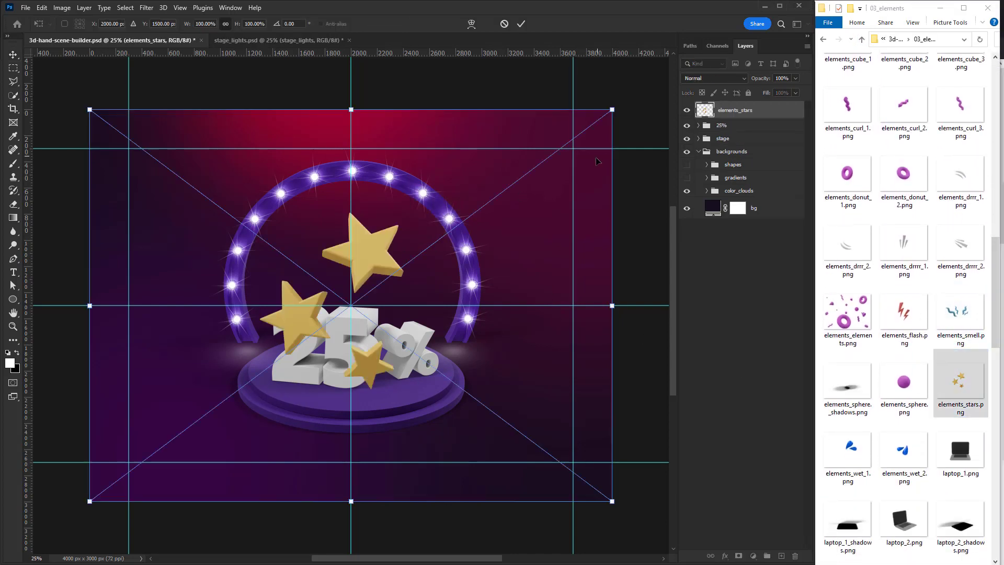
- Scale down the three gold stars and position them inside the arch above the 25% figure
{"action": "left_click_drag", "start_coordinate": [610, 111], "coordinate": [495, 195]}
{"action": "left_click_drag", "start_coordinate": [454, 240], "coordinate": [453, 186]}
{"action": "key", "text": "Return"}
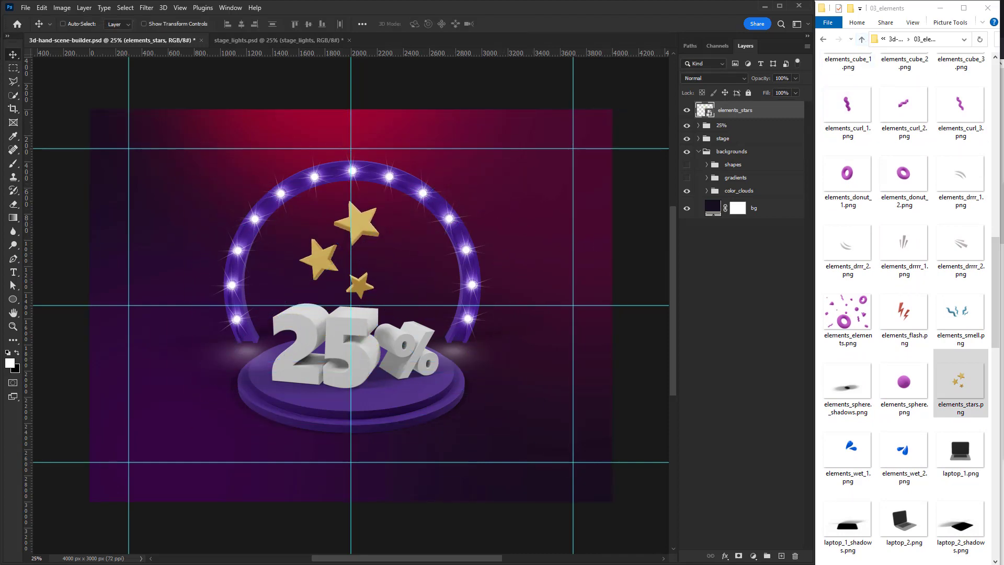
- Place bag_2.png and bag_2_shadows.png from the 03_elements folder and group their layers as bag, with bag_2 above its shadow
{"action": "scroll", "coordinate": [909, 139], "scroll_direction": "up", "scroll_amount": 10}
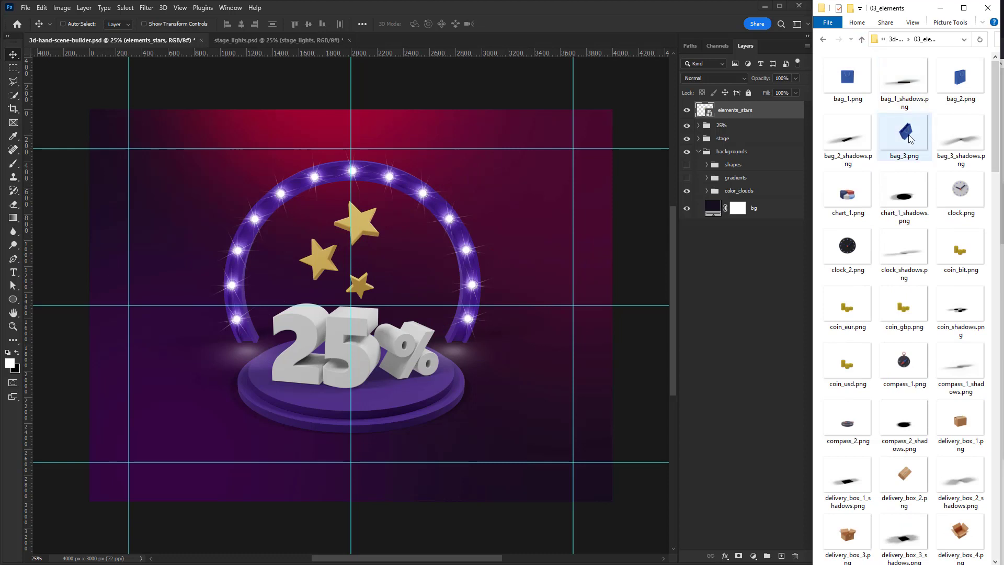
{"action": "left_click", "coordinate": [959, 76]}
{"action": "left_click", "coordinate": [851, 139], "text": "ctrl"}
{"action": "left_click_drag", "start_coordinate": [852, 146], "coordinate": [324, 220]}
{"action": "left_click_drag", "start_coordinate": [758, 135], "coordinate": [758, 136]}
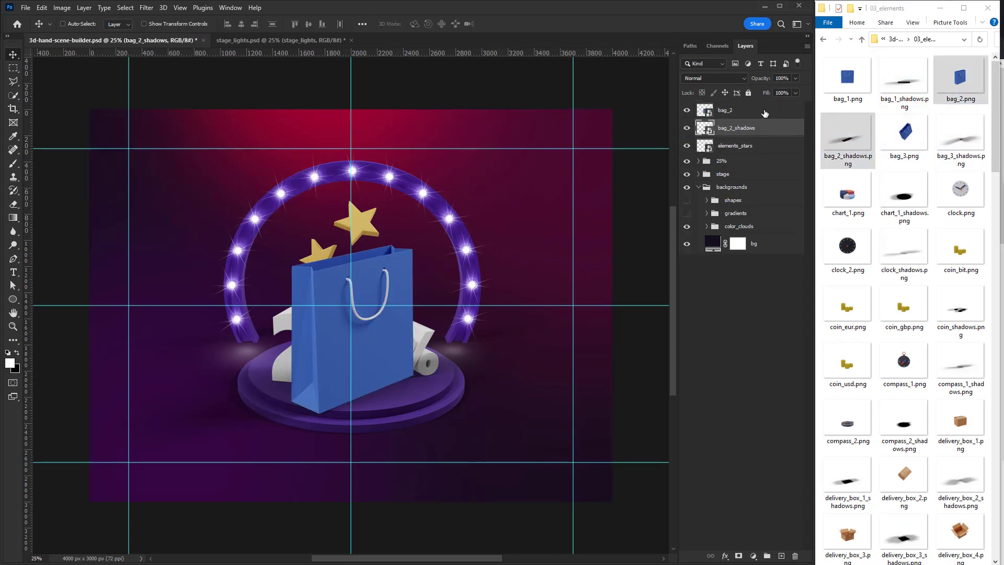
{"action": "key", "text": "ctrl+g"}
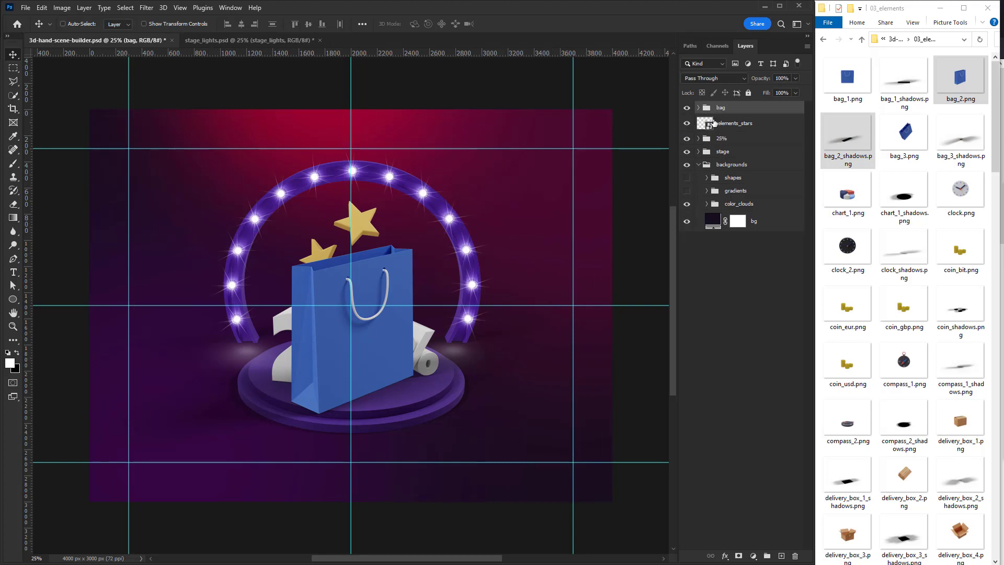
- Scale down the bag group and position it in front of the podium's right side
{"action": "key", "text": "ctrl+t"}
{"action": "left_click_drag", "start_coordinate": [590, 233], "coordinate": [493, 280]}
{"action": "left_click_drag", "start_coordinate": [427, 349], "coordinate": [557, 408]}
{"action": "key", "text": "Return"}
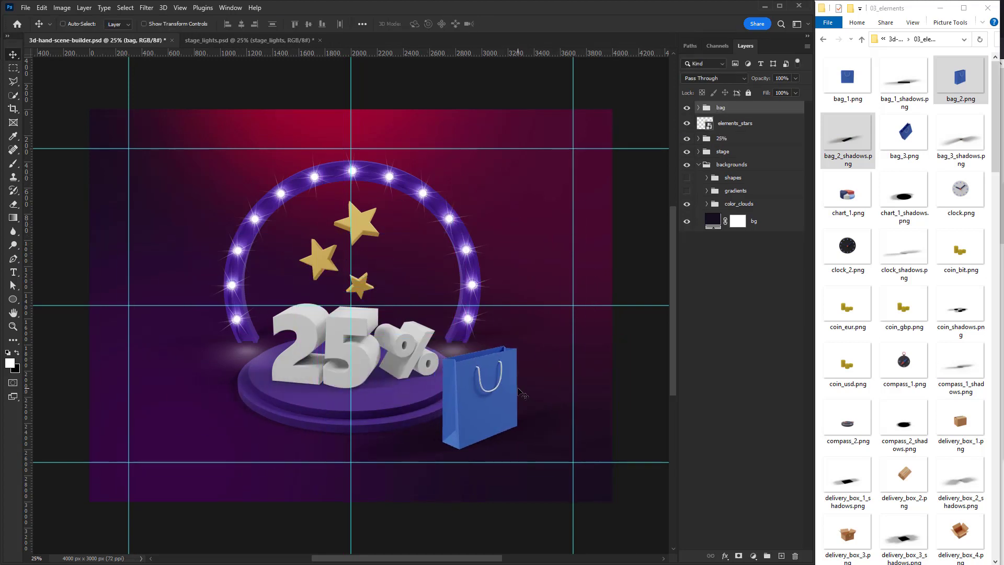
- Place bag_1.png and bag_1_shadows.png from the 03_elements folder and group both layers as bag2
{"action": "left_click", "coordinate": [847, 79]}
{"action": "left_click", "coordinate": [904, 81], "text": "ctrl"}
{"action": "left_click_drag", "start_coordinate": [903, 81], "coordinate": [710, 159]}
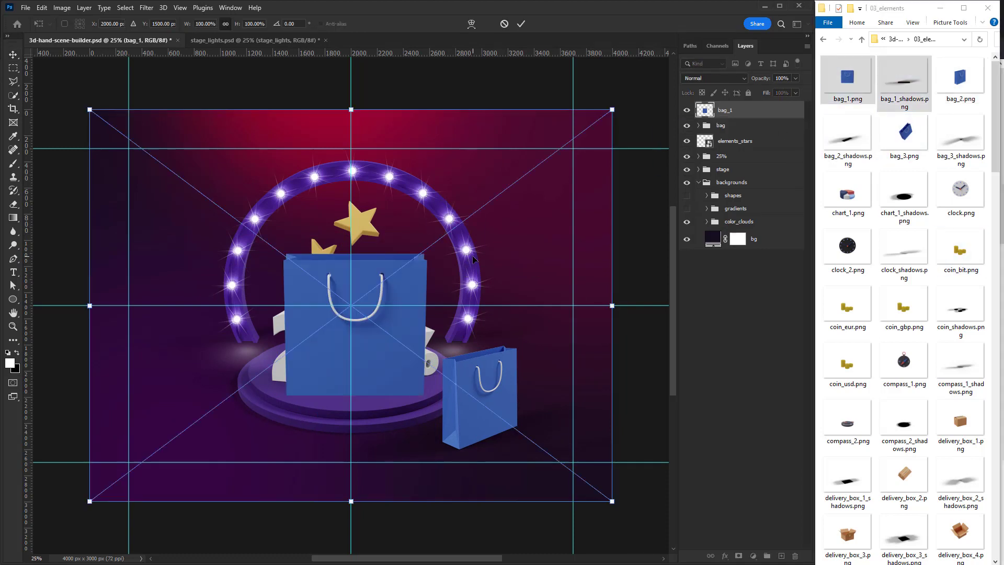
{"action": "key", "text": "Return"}
{"action": "key", "text": "Return"}
{"action": "left_click", "coordinate": [761, 128], "text": "shift"}
{"action": "key", "text": "ctrl+g"}
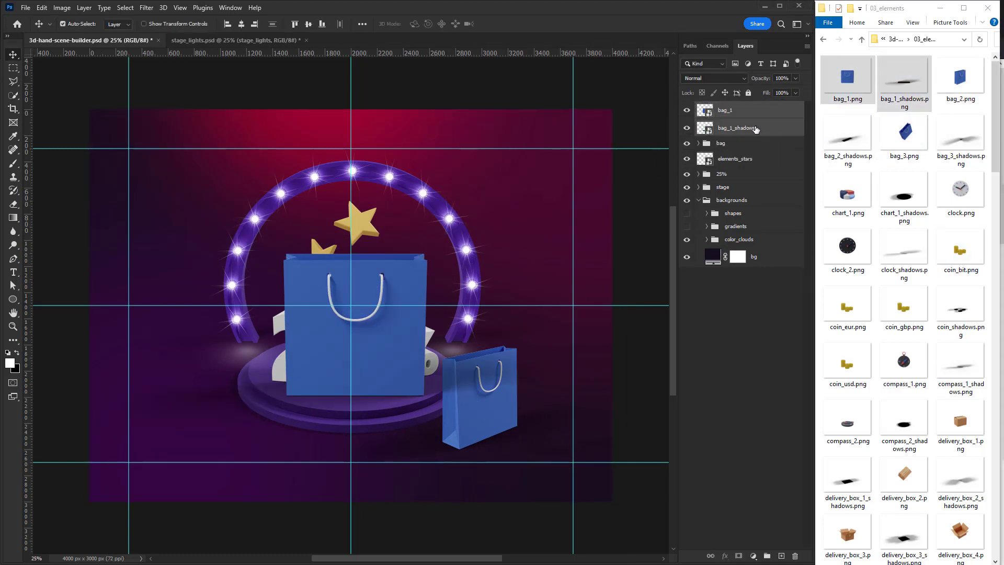
{"action": "double_click", "coordinate": [725, 108]}
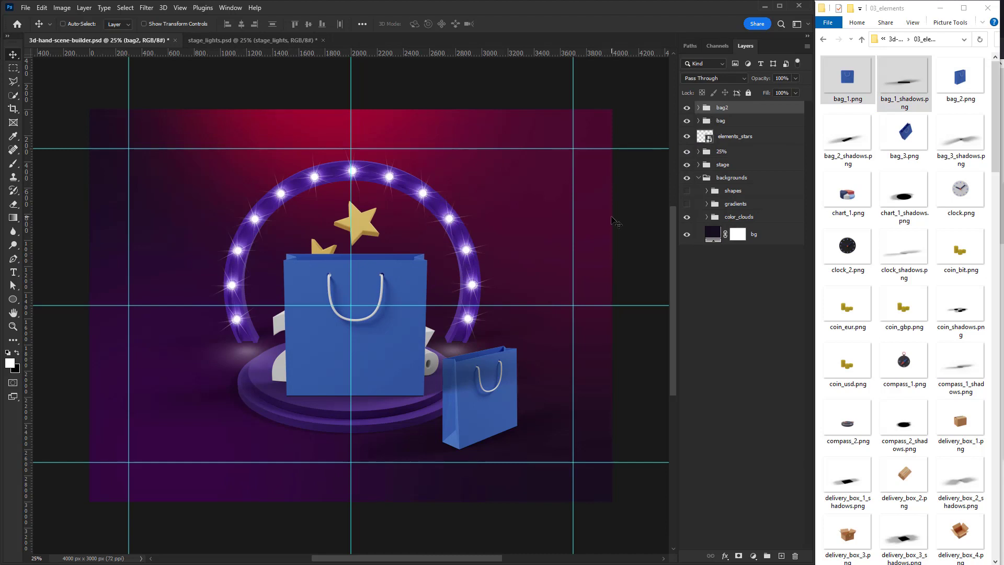
- Scale down the bag2 group and position it slightly left of and in front of the first bag
{"action": "key", "text": "ctrl+t"}
{"action": "left_click_drag", "start_coordinate": [593, 232], "coordinate": [506, 276]}
{"action": "left_click_drag", "start_coordinate": [446, 326], "coordinate": [539, 422]}
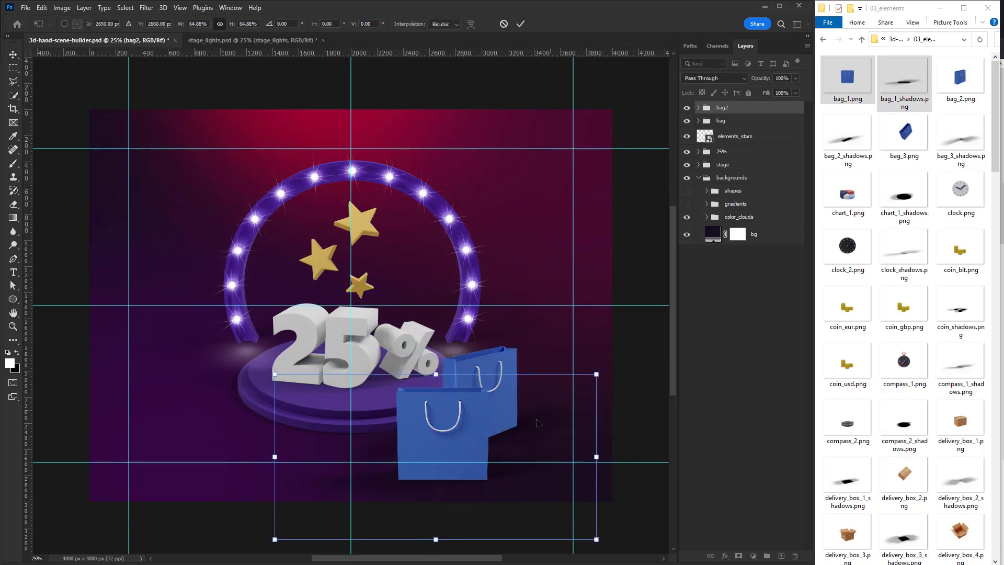
{"action": "left_click_drag", "start_coordinate": [597, 374], "coordinate": [575, 386]}
{"action": "left_click_drag", "start_coordinate": [466, 440], "coordinate": [473, 433]}
{"action": "key", "text": "Return"}
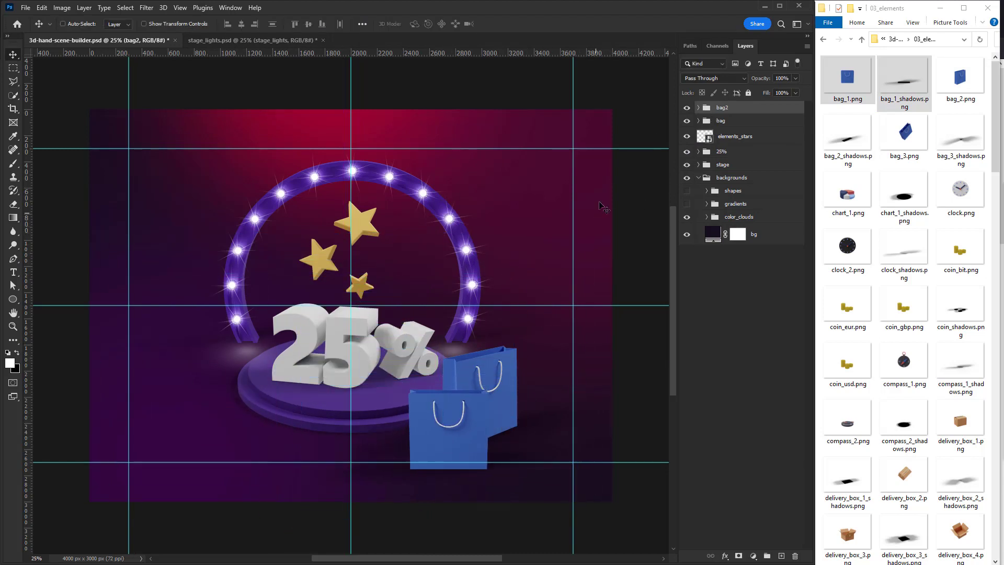
- Recolor the bag_1 layer to turquoise with Hue/Saturation, using hue -27 and saturation about +20
{"action": "left_click", "coordinate": [698, 108]}
{"action": "left_click", "coordinate": [731, 124]}
{"action": "key", "text": "ctrl+u"}
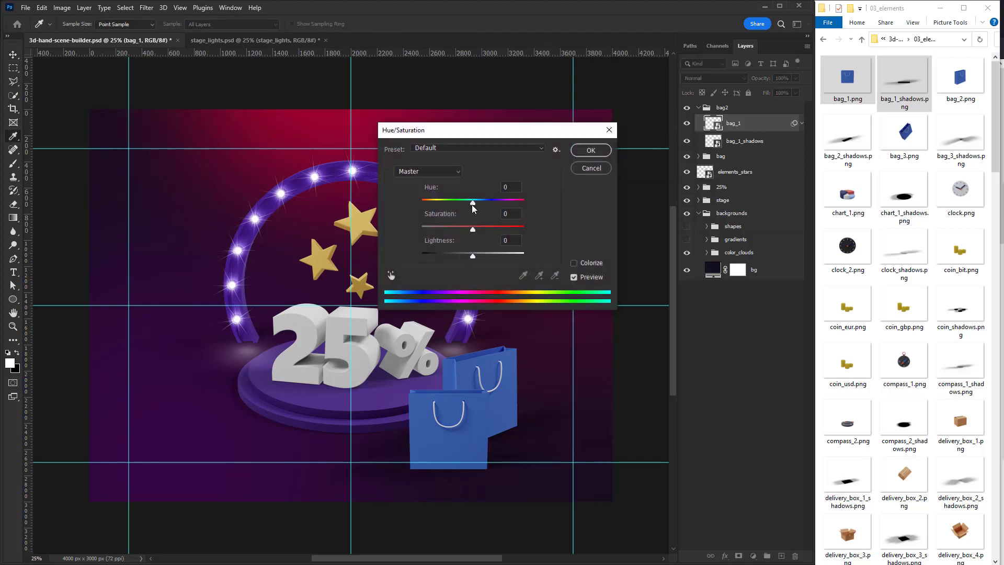
{"action": "left_click_drag", "start_coordinate": [473, 202], "coordinate": [459, 206]}
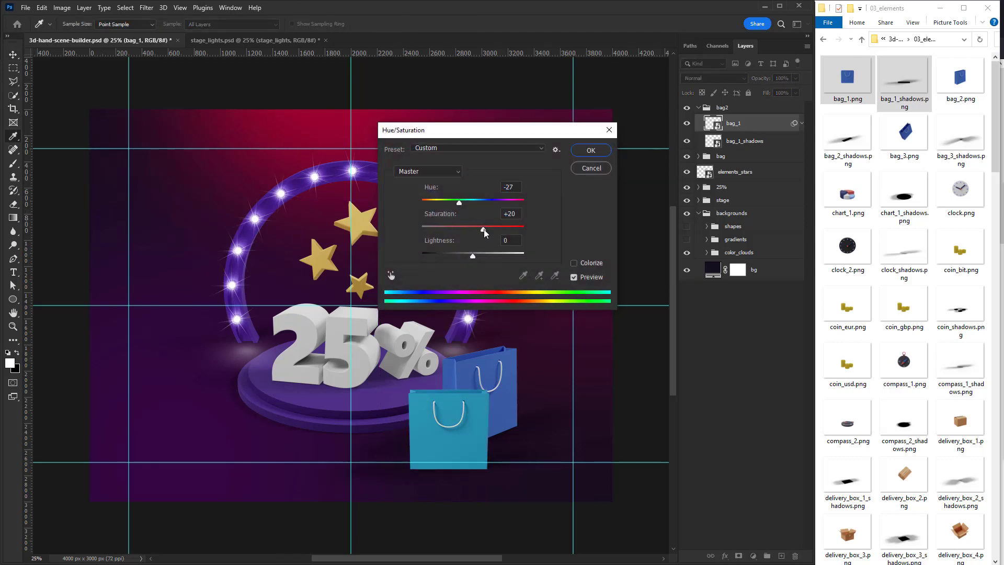
{"action": "left_click", "coordinate": [591, 150]}
{"action": "left_click", "coordinate": [699, 108]}
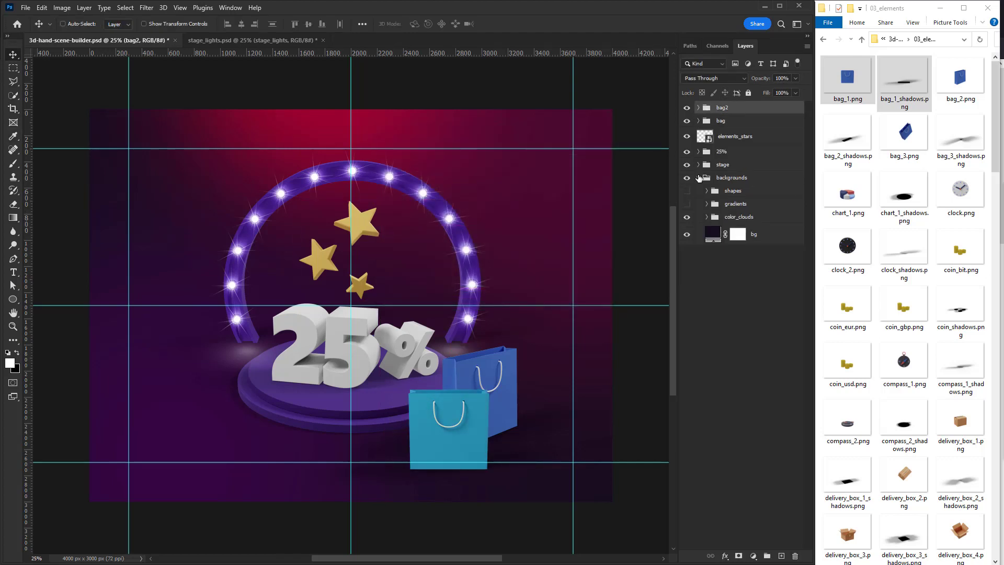
- Place arm_attention_skin_2.png from the 01_arms folder into the scene
{"action": "left_click", "coordinate": [862, 40]}
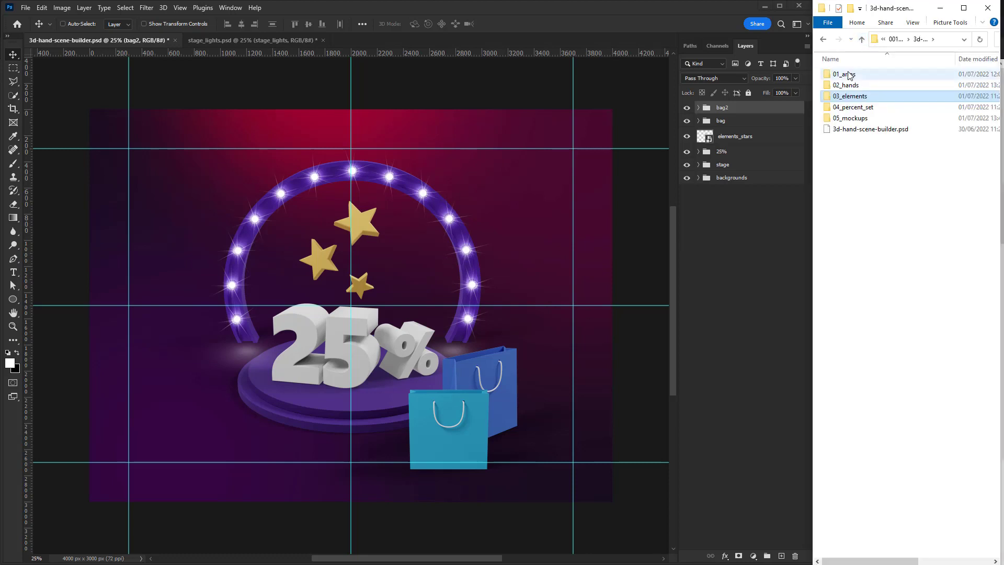
{"action": "double_click", "coordinate": [847, 74]}
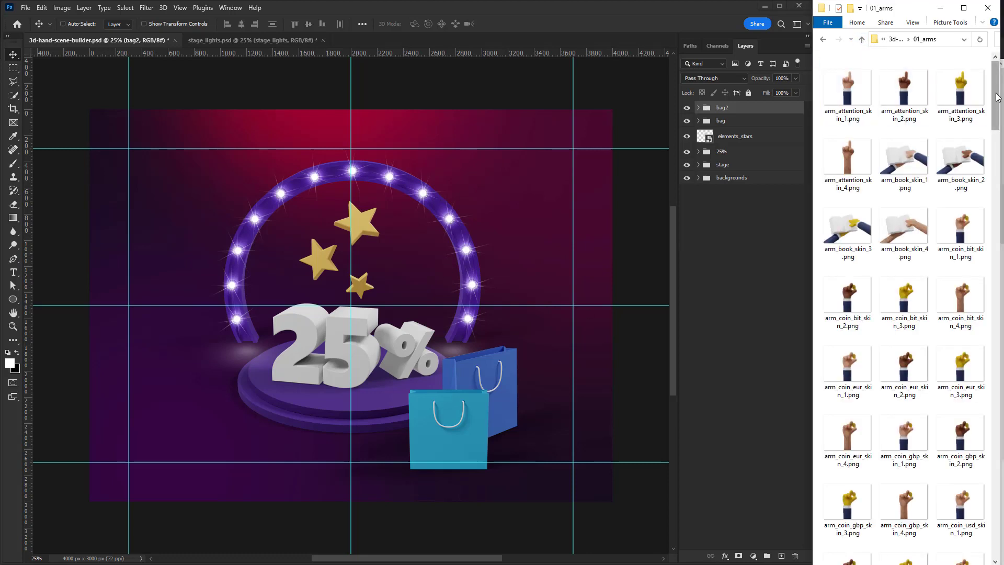
{"action": "left_click_drag", "start_coordinate": [904, 89], "coordinate": [484, 229]}
- Rotate the pointing arm to about -117°, scale it to about 65%, and position it entering from the canvas's upper-right edge toward the arch
{"action": "left_click_drag", "start_coordinate": [605, 234], "coordinate": [161, 122]}
{"action": "left_click_drag", "start_coordinate": [57, 163], "coordinate": [161, 211]}
{"action": "left_click_drag", "start_coordinate": [277, 275], "coordinate": [491, 158]}
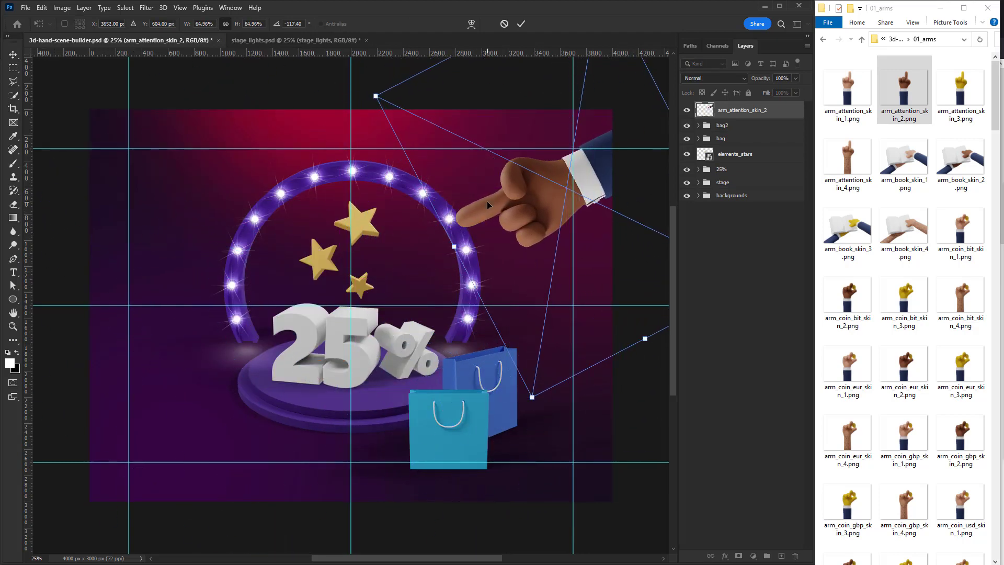
{"action": "key", "text": "Return"}
- Place arm_goodjob_skin_1.png from the 01_arms folder and flip it horizontally
{"action": "scroll", "coordinate": [899, 104], "scroll_direction": "down", "scroll_amount": 10}
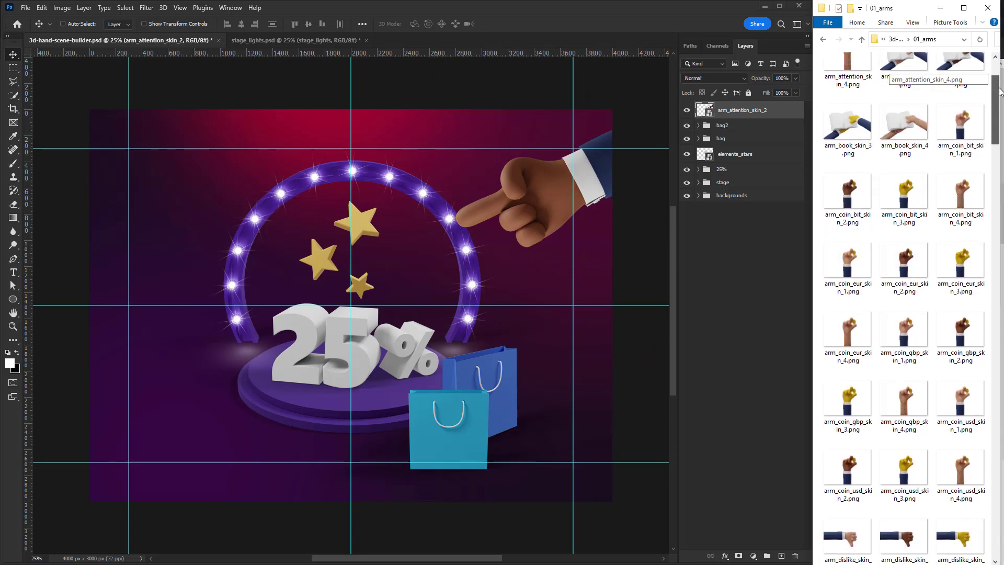
{"action": "scroll", "coordinate": [899, 102], "scroll_direction": "down", "scroll_amount": 2}
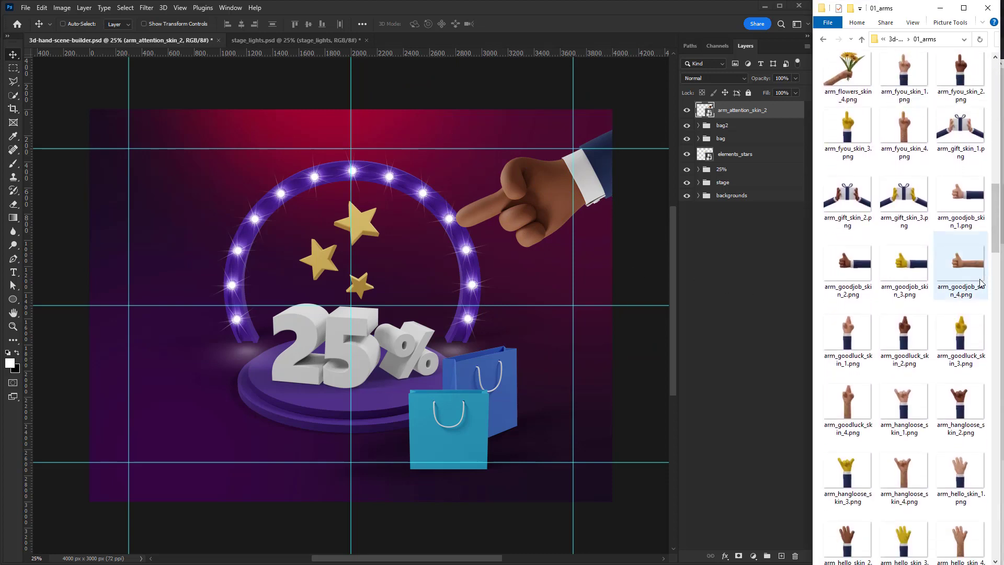
{"action": "left_click_drag", "start_coordinate": [960, 196], "coordinate": [406, 267]}
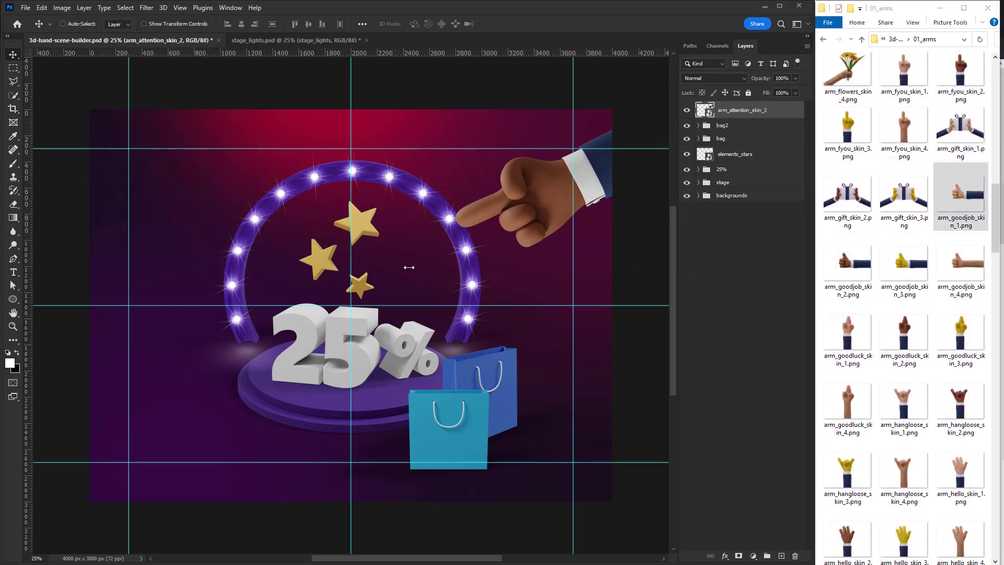
{"action": "right_click", "coordinate": [512, 288]}
{"action": "left_click", "coordinate": [570, 481]}
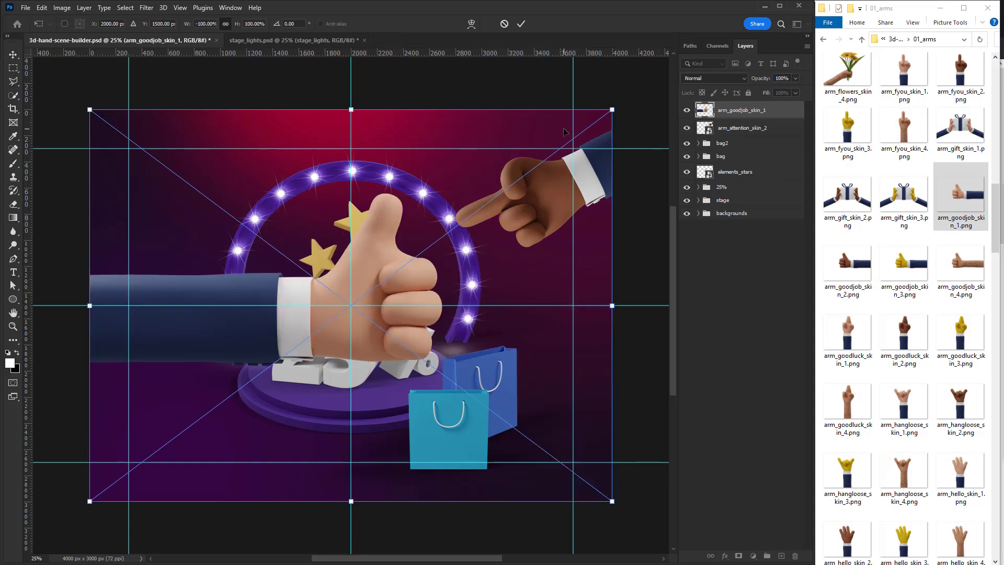
- Scale down the thumbs-up arm and position it entering from the canvas's left edge beside the arch
{"action": "left_click_drag", "start_coordinate": [614, 109], "coordinate": [445, 168]}
{"action": "left_click_drag", "start_coordinate": [343, 328], "coordinate": [222, 271]}
{"action": "left_click_drag", "start_coordinate": [354, 154], "coordinate": [334, 168]}
{"action": "key", "text": "Return"}
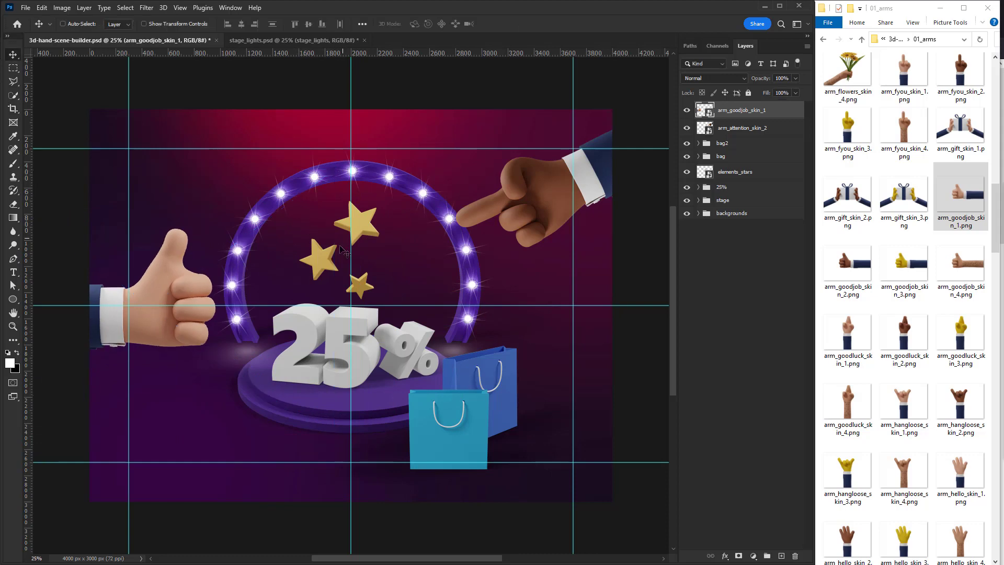
- Place arm_looser_skin_3.png from the 01_arms folder into the scene
{"action": "left_click_drag", "start_coordinate": [992, 244], "coordinate": [992, 280]}
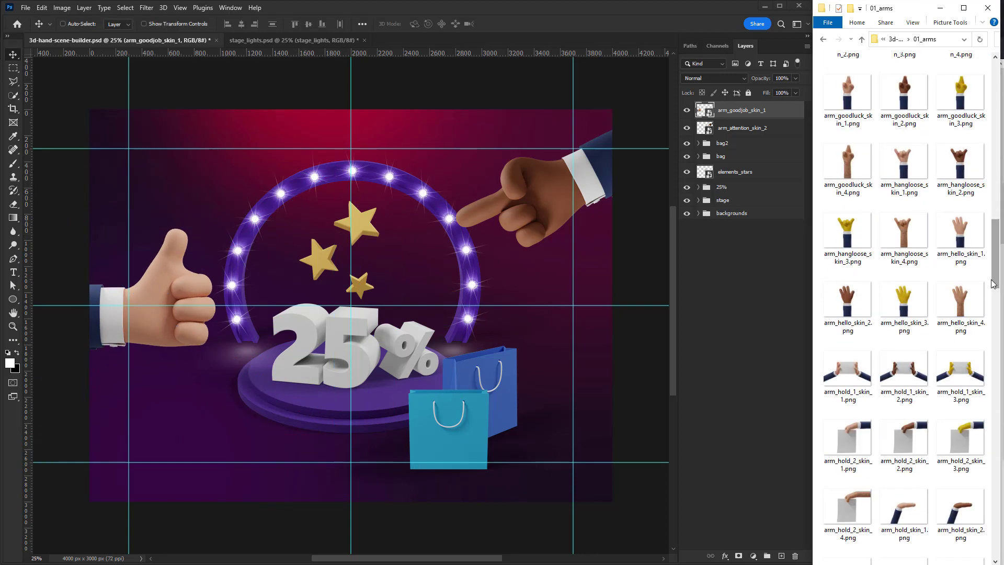
{"action": "scroll", "coordinate": [995, 267], "scroll_direction": "down", "scroll_amount": 5}
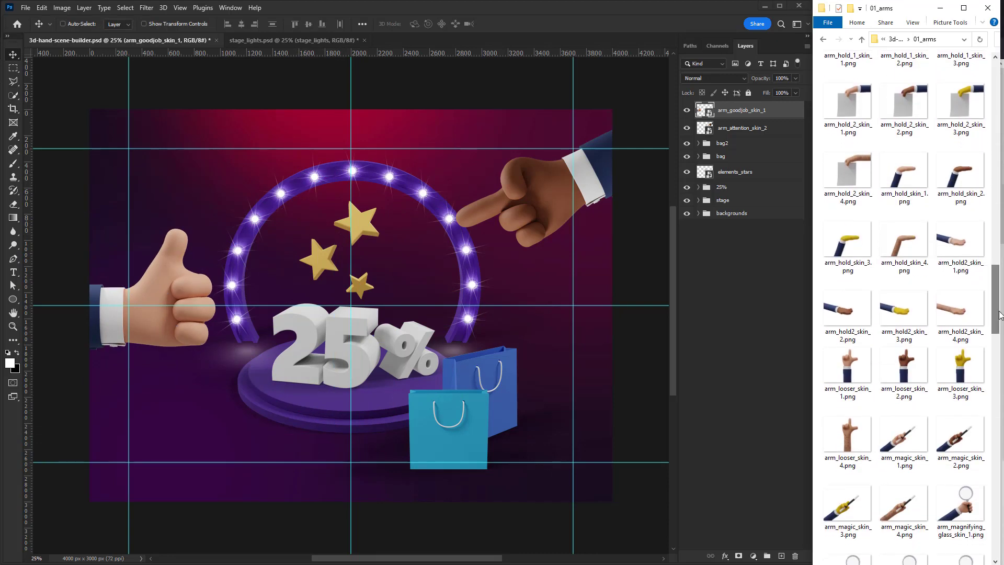
{"action": "left_click_drag", "start_coordinate": [960, 369], "coordinate": [414, 306]}
- Rotate the yellow arm about 90° counterclockwise and flip it horizontally
{"action": "left_click_drag", "start_coordinate": [507, 100], "coordinate": [213, 201]}
{"action": "key", "text": "Return"}
{"action": "key", "text": "ctrl+t"}
{"action": "right_click", "coordinate": [290, 253]}
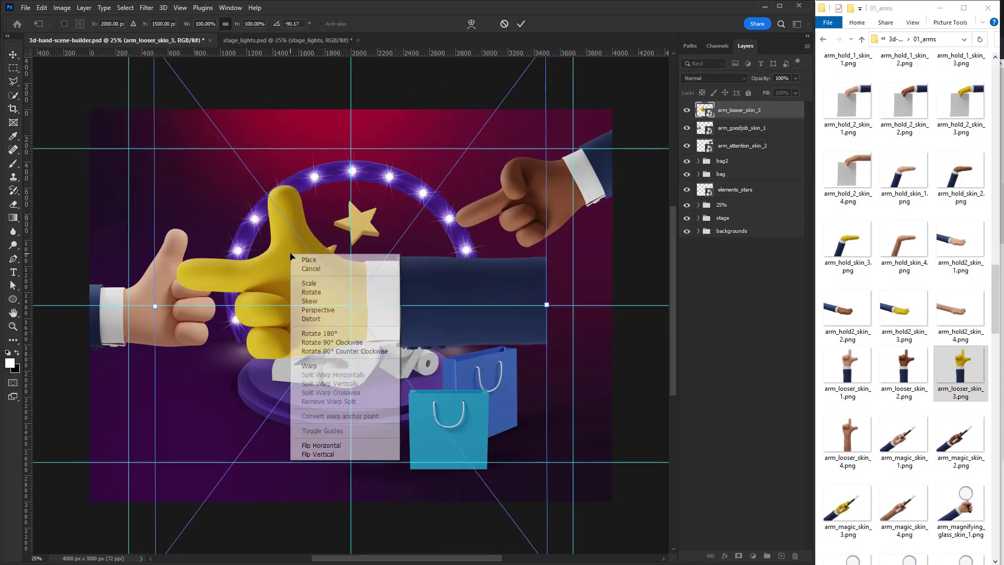
{"action": "left_click", "coordinate": [375, 447]}
- Scale down and tilt the yellow arm so it enters from the canvas's upper-left corner and points at the arch
{"action": "left_click_drag", "start_coordinate": [425, 197], "coordinate": [453, 307]}
{"action": "left_click_drag", "start_coordinate": [573, 152], "coordinate": [622, 315]}
{"action": "left_click_drag", "start_coordinate": [434, 430], "coordinate": [227, 173]}
{"action": "key", "text": "Return"}
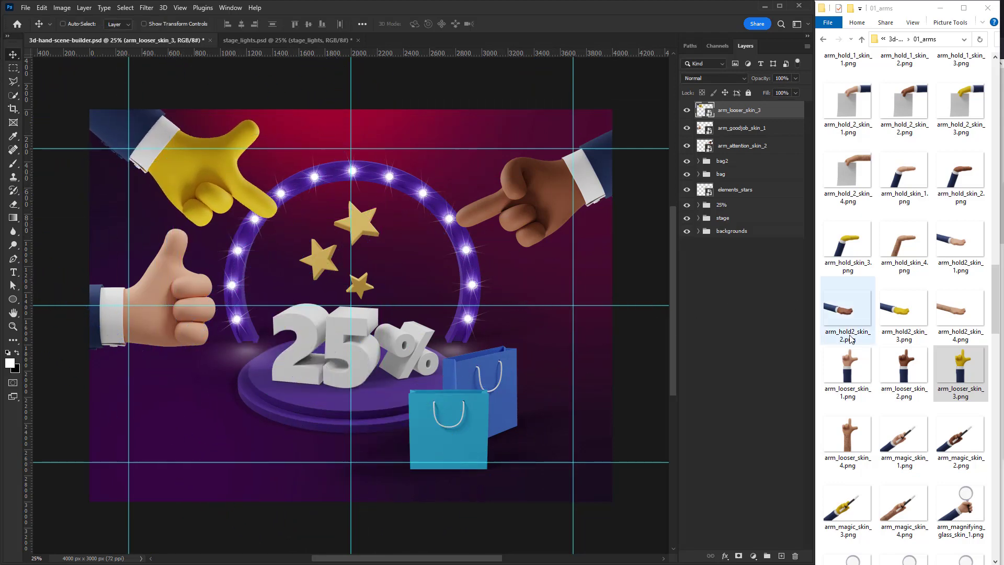
- Place arm_reachout_R__skin_1.png, scaled down and rotated so the hand reaches from the canvas's lower-left corner toward the 25% figure
{"action": "left_click_drag", "start_coordinate": [995, 327], "coordinate": [999, 459]}
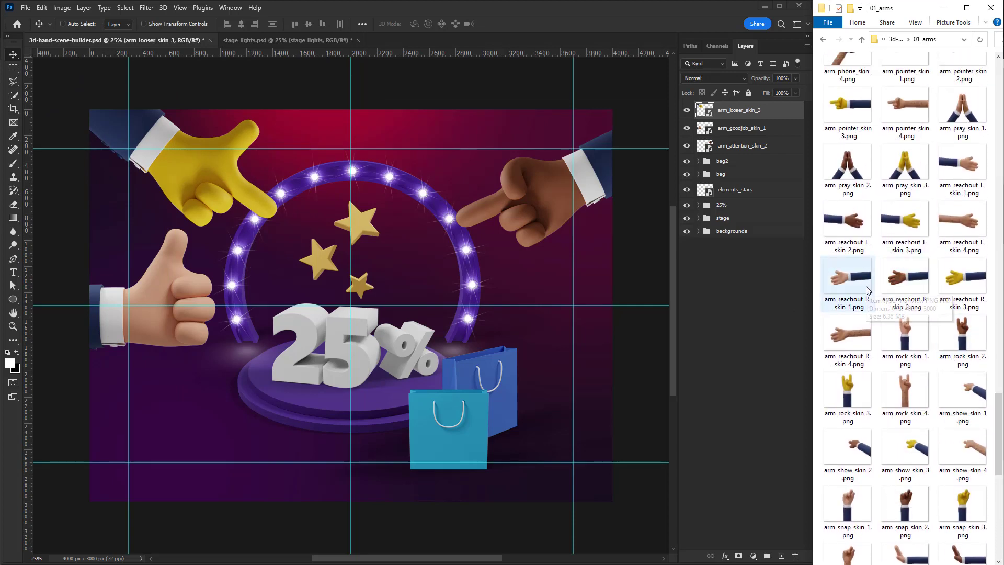
{"action": "left_click_drag", "start_coordinate": [867, 290], "coordinate": [515, 236]}
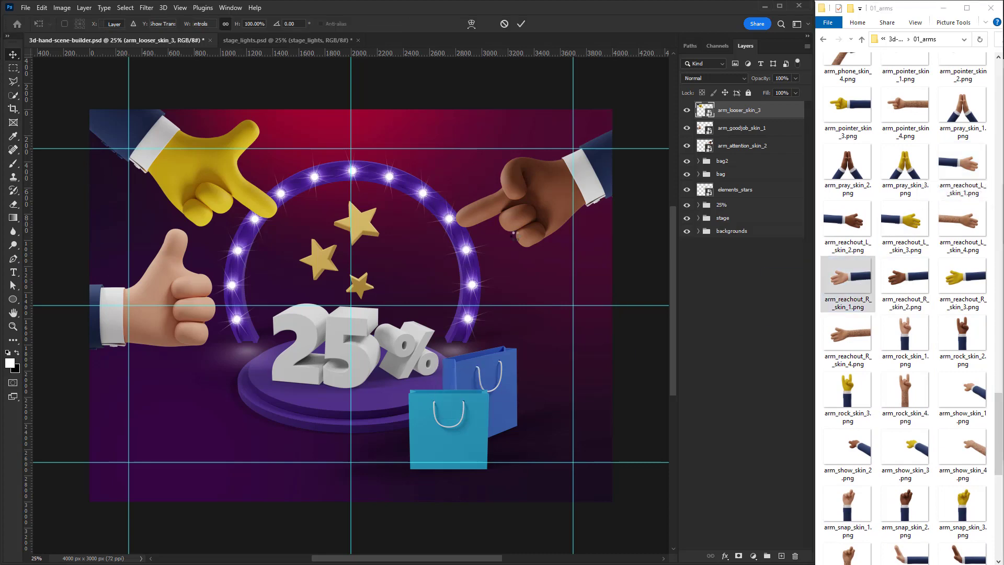
{"action": "left_click_drag", "start_coordinate": [493, 92], "coordinate": [504, 510]}
{"action": "left_click_drag", "start_coordinate": [627, 128], "coordinate": [440, 442]}
{"action": "left_click_drag", "start_coordinate": [482, 402], "coordinate": [494, 464]}
{"action": "left_click_drag", "start_coordinate": [233, 431], "coordinate": [223, 432]}
{"action": "key", "text": "Return"}
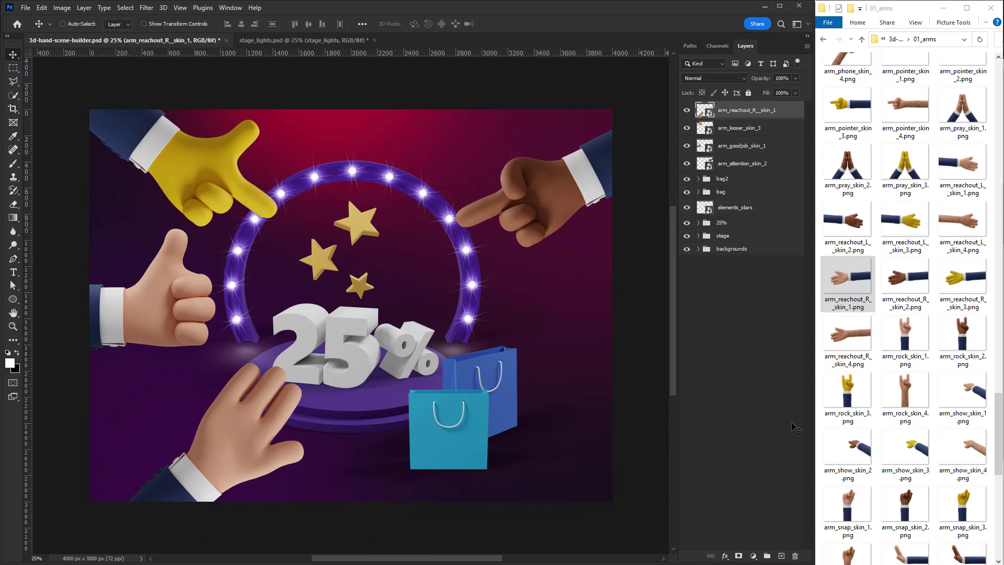
- Examine the composed scene enlarged in full-screen mode
{"action": "key", "text": "f"}
{"action": "key", "text": "f"}
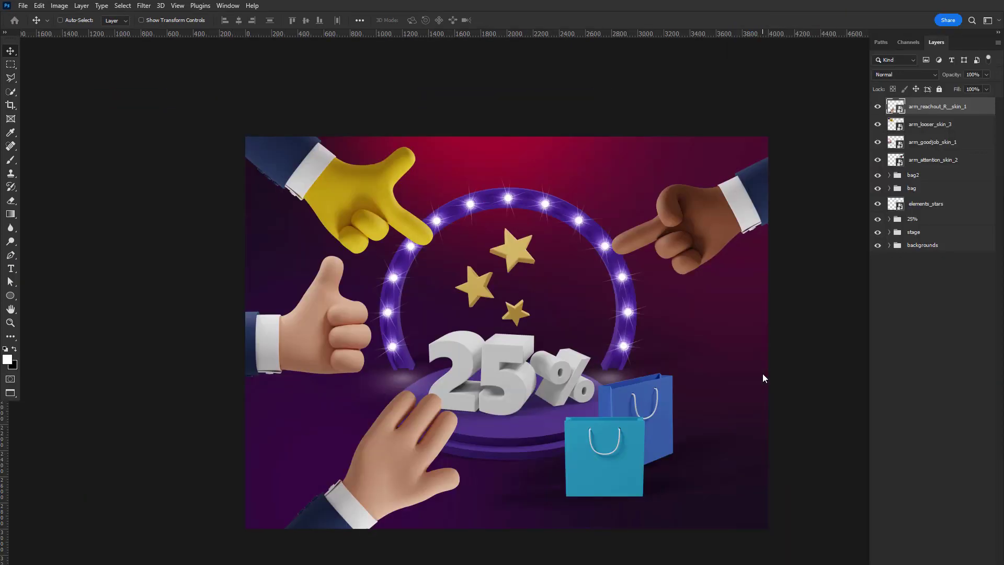
{"action": "left_click_drag", "start_coordinate": [577, 318], "coordinate": [596, 317]}
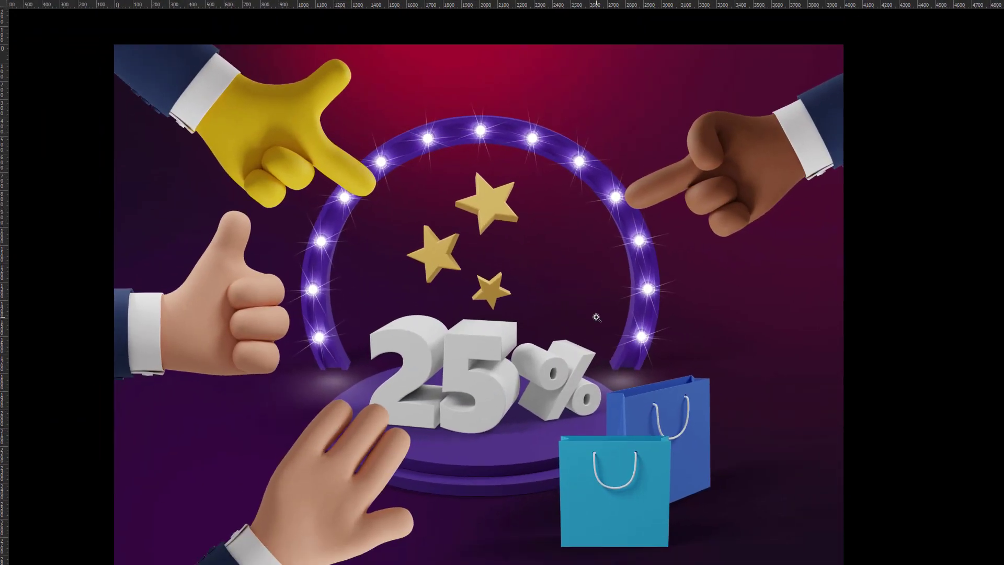
- Hide the rulers and view the whole finished scene in full-screen mode
{"action": "key", "text": "ctrl+r"}
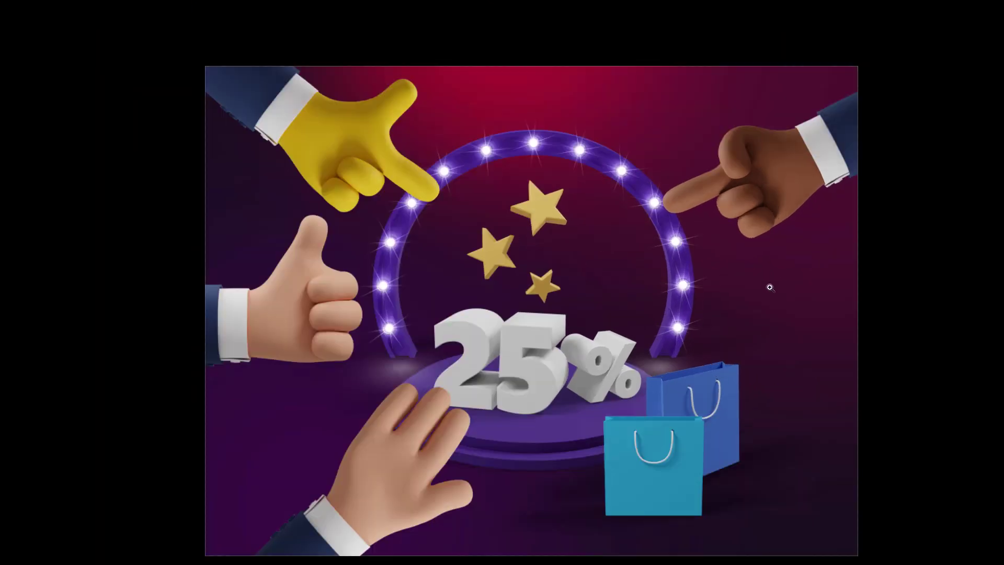
{"action": "left_click_drag", "start_coordinate": [769, 284], "coordinate": [779, 287]}
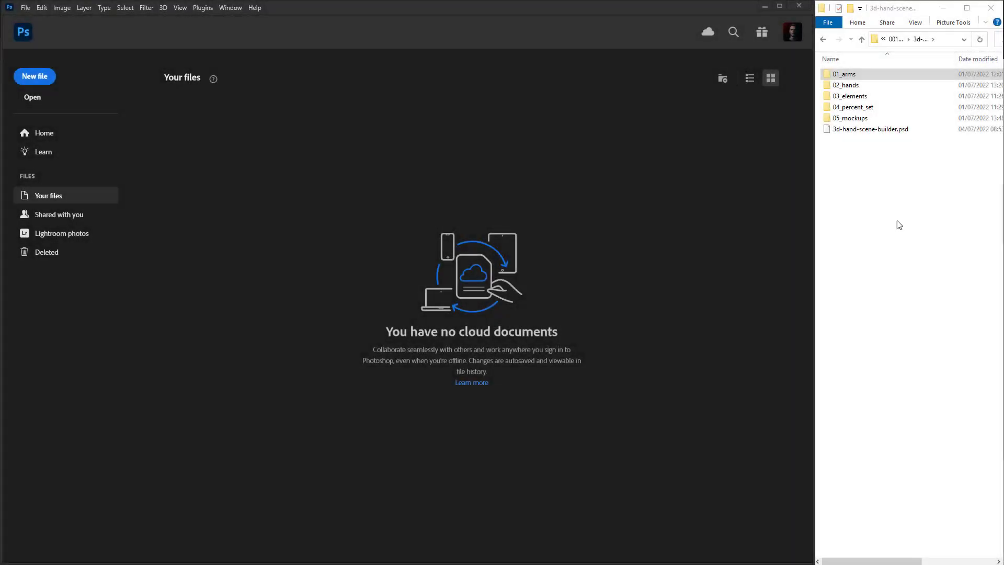
- Open 3d-hand-scene-builder.psd in Photoshop, show the gradients group and hide gradient 5 inside it
{"action": "left_click_drag", "start_coordinate": [884, 129], "coordinate": [454, 221]}
{"action": "left_click", "coordinate": [691, 134]}
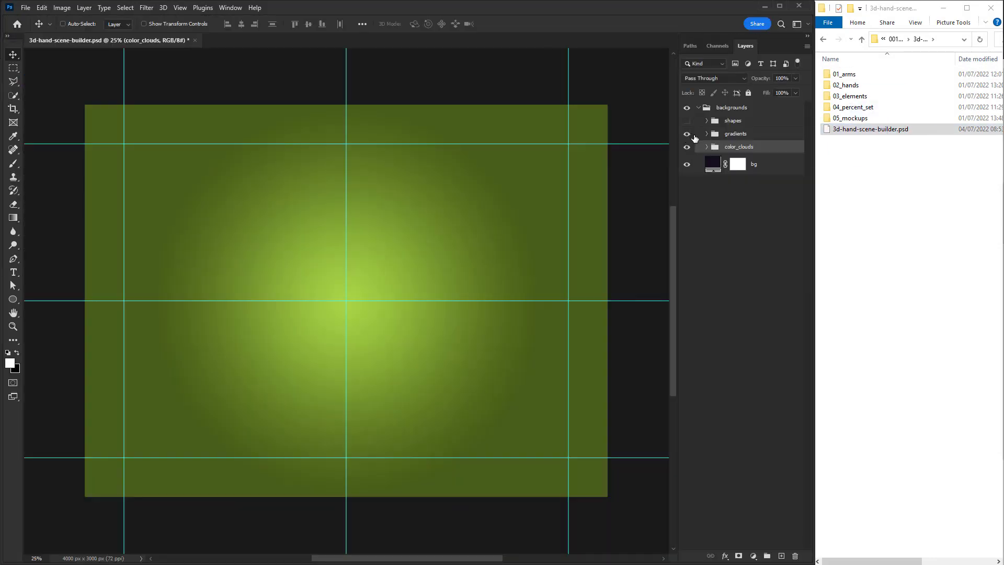
{"action": "left_click", "coordinate": [709, 135]}
{"action": "left_click", "coordinate": [687, 155]}
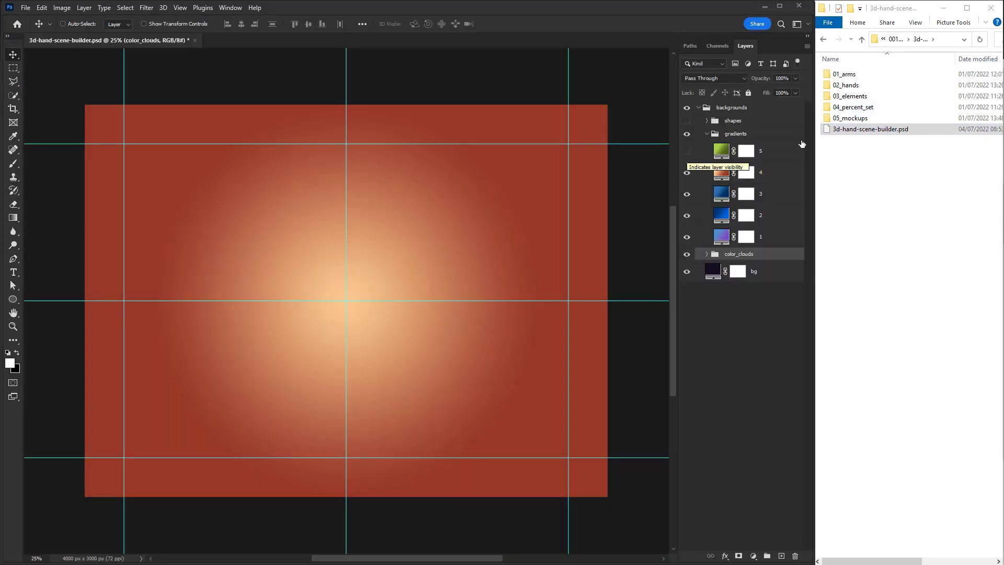
- Place speech_bubble_1.png and speech_bubble_1_shadows.png from the 03_elements folder and move both layers above the backgrounds group
{"action": "double_click", "coordinate": [849, 96]}
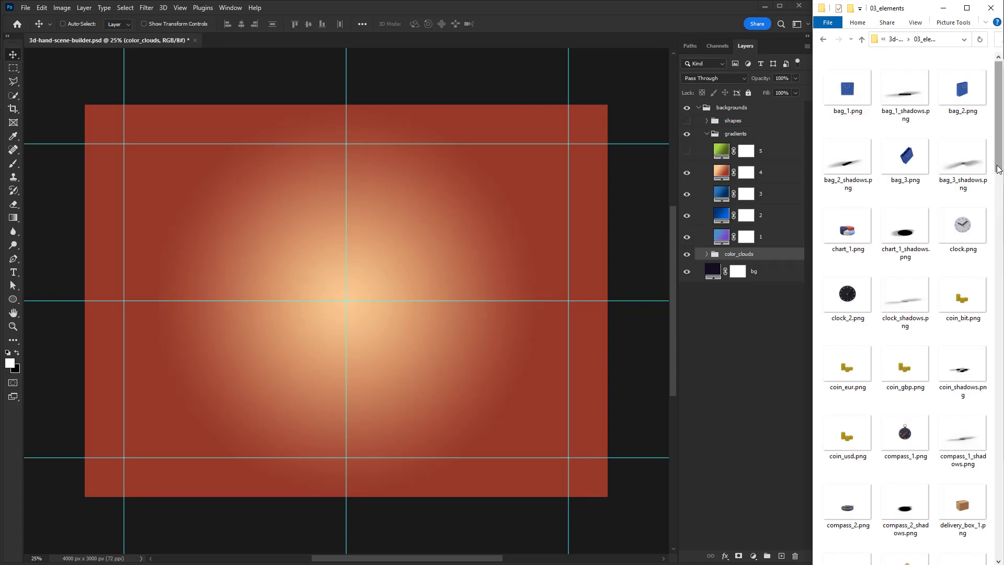
{"action": "left_click_drag", "start_coordinate": [998, 168], "coordinate": [999, 554]}
{"action": "left_click", "coordinate": [863, 305]}
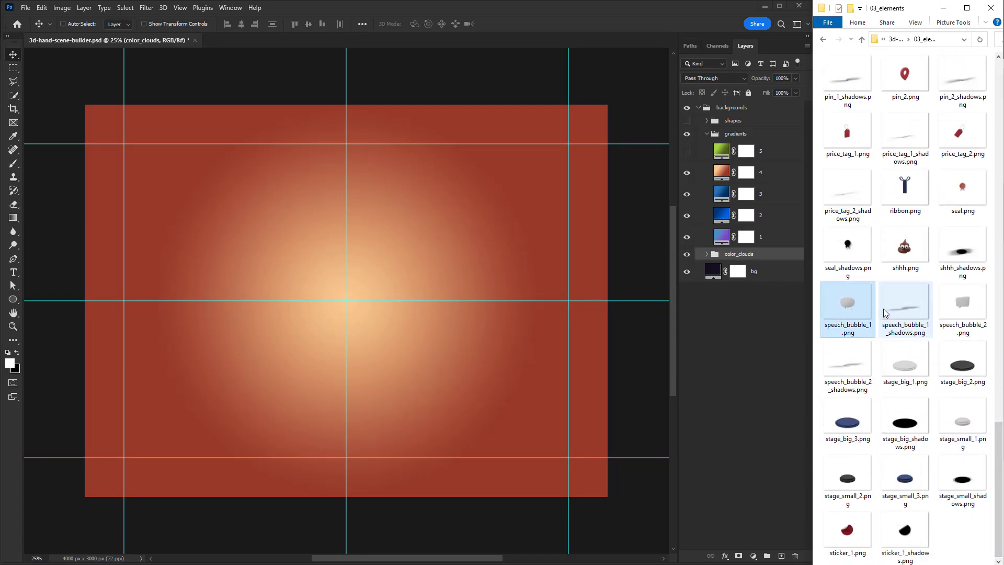
{"action": "left_click", "coordinate": [902, 312], "text": "ctrl"}
{"action": "left_click_drag", "start_coordinate": [903, 312], "coordinate": [519, 251]}
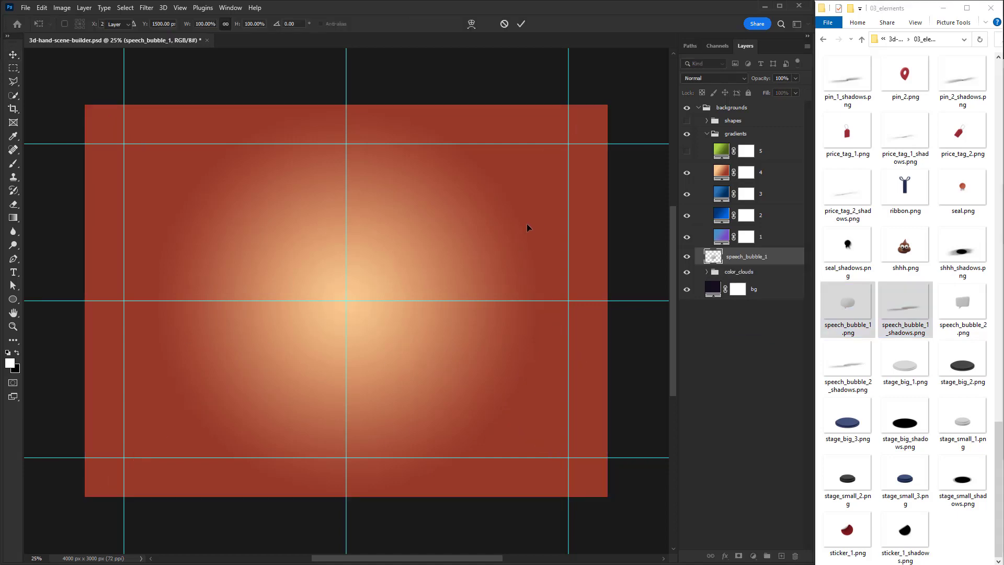
{"action": "key", "text": "Return"}
{"action": "key", "text": "Return"}
{"action": "left_click_drag", "start_coordinate": [777, 262], "coordinate": [779, 105]}
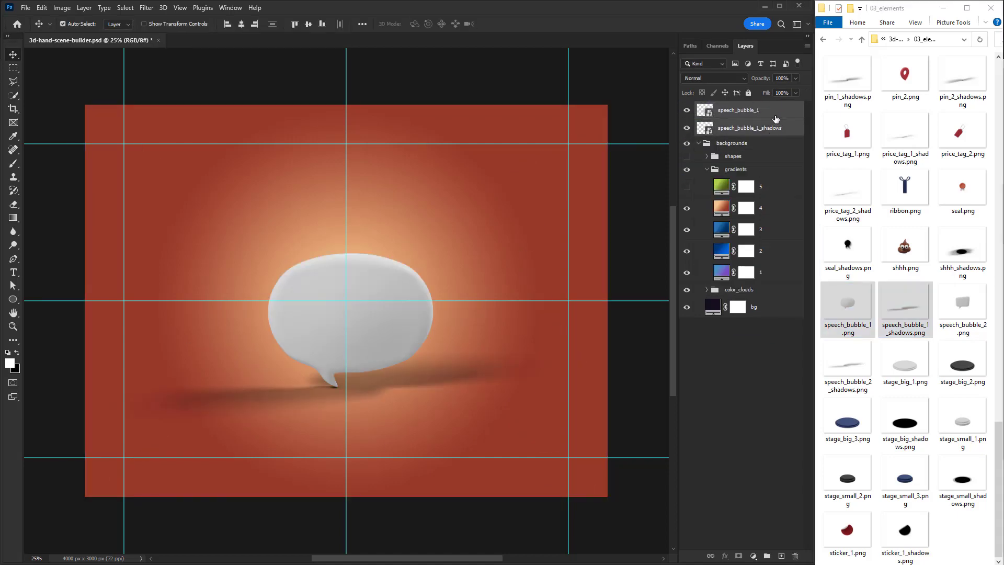
- Group the two speech bubble layers as "bubble" and set the shadow layer's opacity to 40%
{"action": "key", "text": "ctrl+g"}
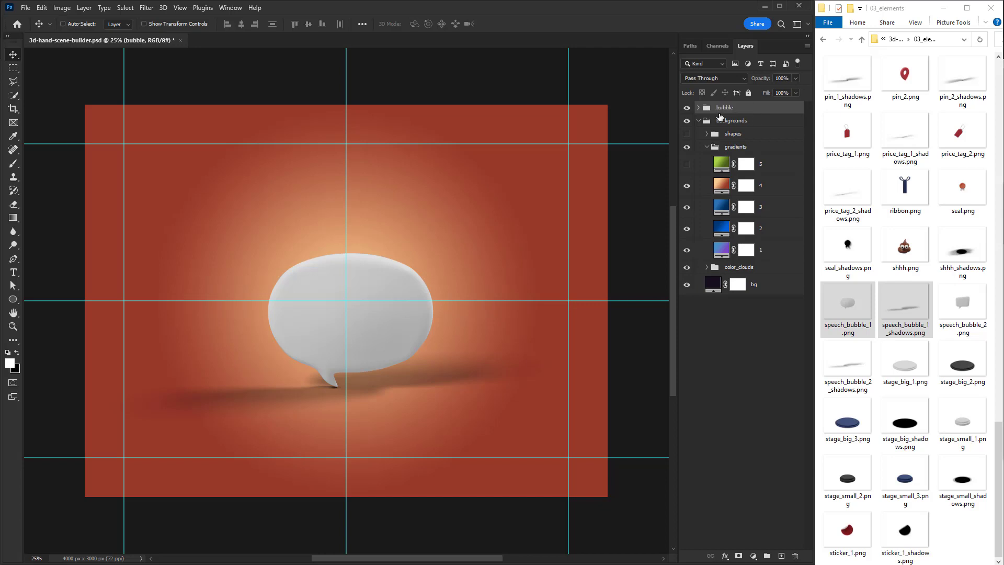
{"action": "left_click", "coordinate": [699, 107]}
{"action": "left_click", "coordinate": [758, 141]}
{"action": "key", "text": "4"}
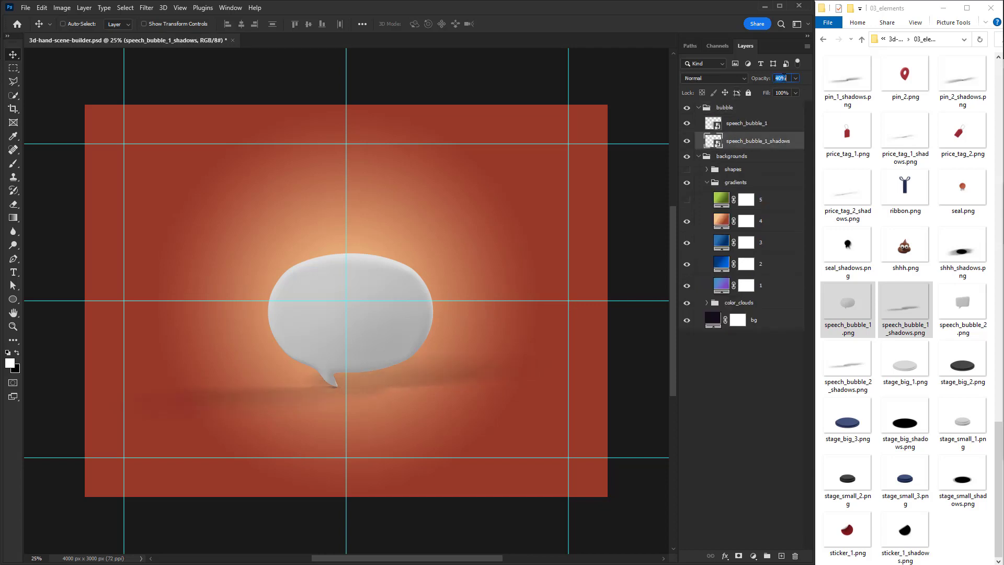
{"action": "left_click", "coordinate": [699, 108]}
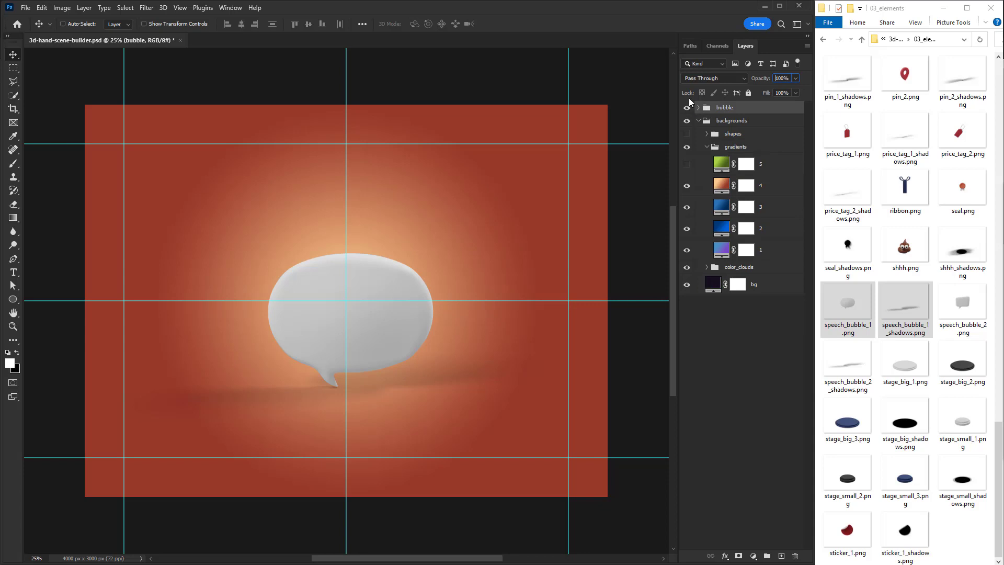
- Add a text box over the speech bubble with "I LOVE" and "YOU" on two lines
{"action": "left_click", "coordinate": [13, 272]}
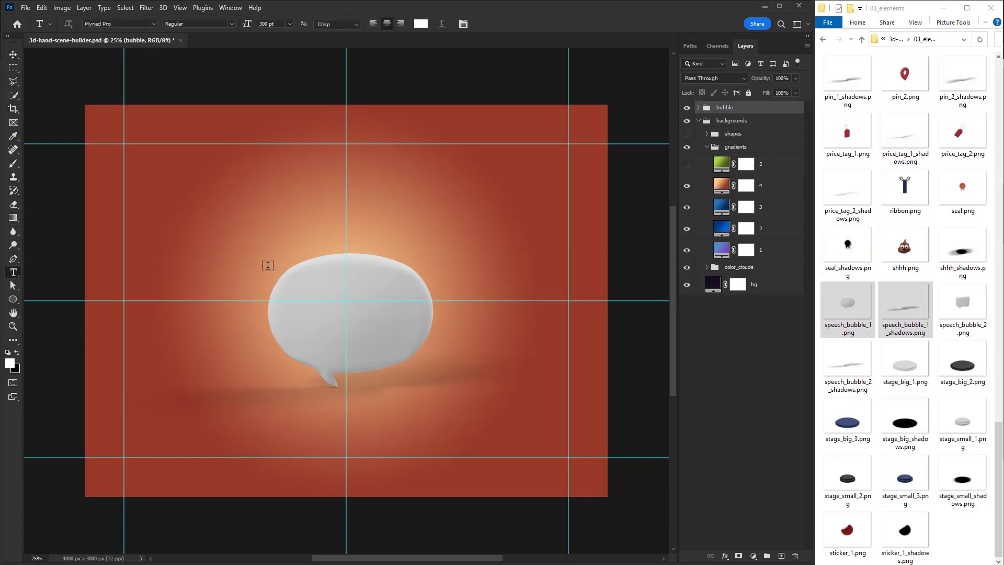
{"action": "left_click_drag", "start_coordinate": [262, 268], "coordinate": [433, 364]}
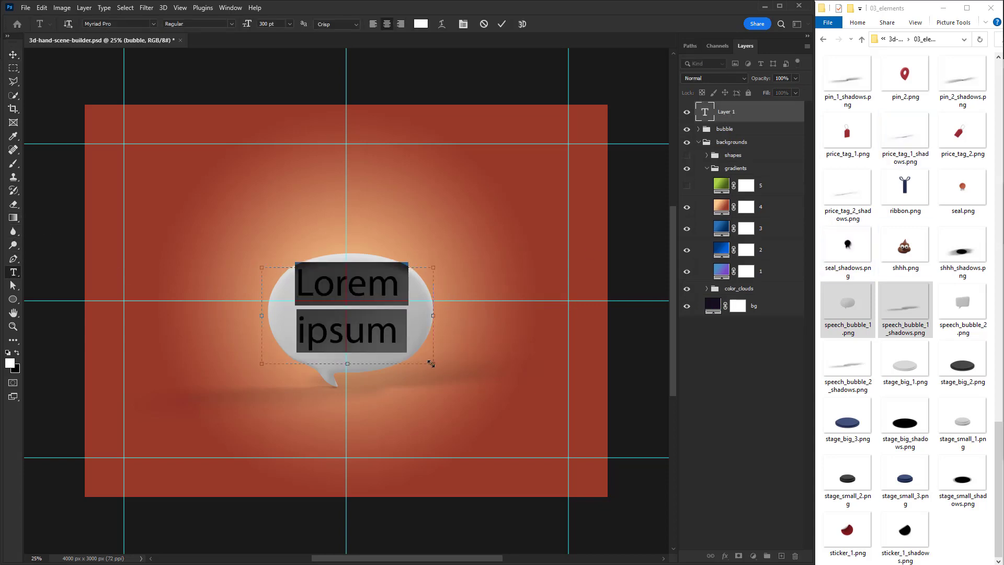
{"action": "key", "text": "BackSpace"}
{"action": "type", "text": "I LOVE"}
{"action": "key", "text": "Return"}
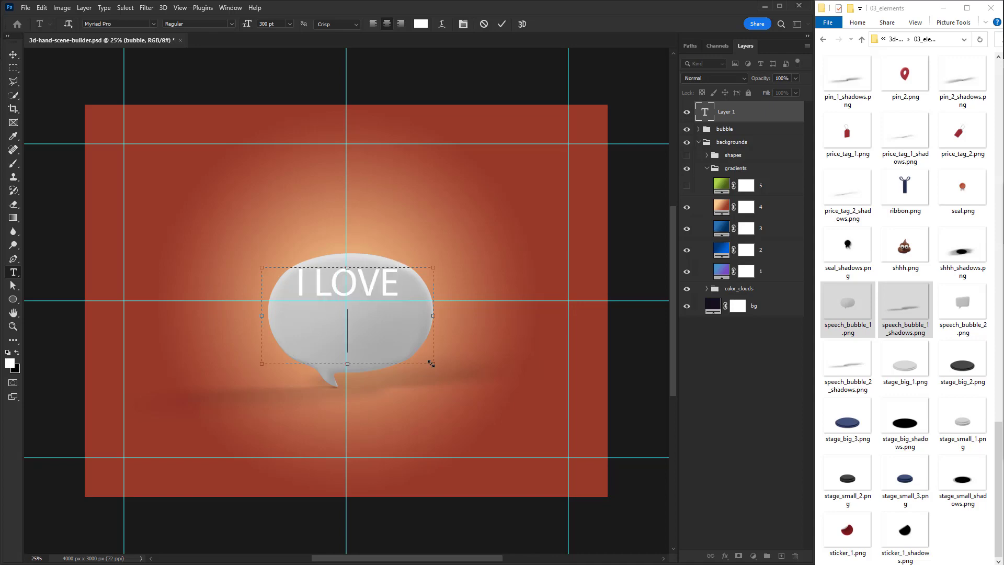
{"action": "type", "text": "YOU"}
{"action": "left_click", "coordinate": [500, 25]}
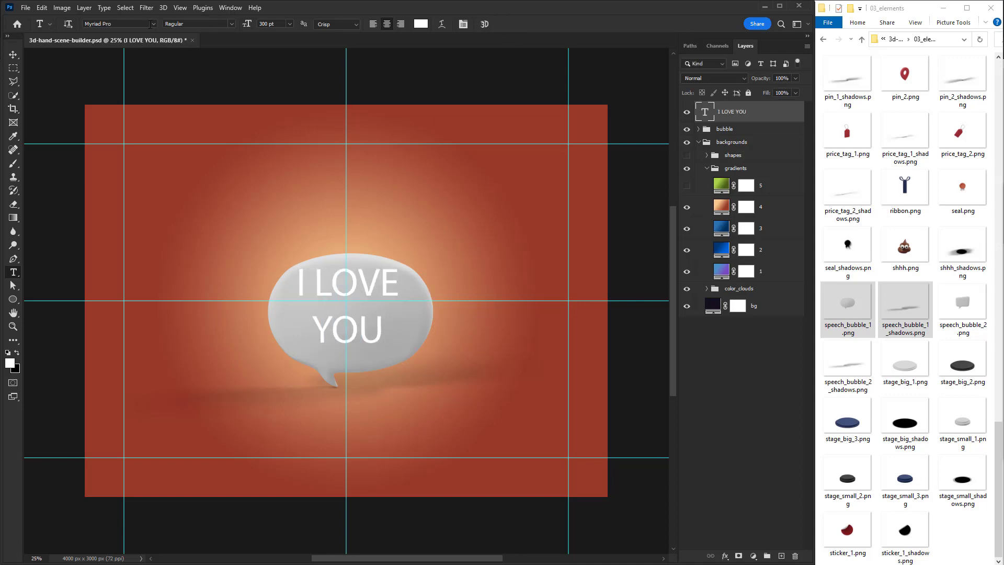
- Set the I LOVE YOU text in the Ackbar font and scale it down to 260.12 pt inside the bubble
{"action": "left_click", "coordinate": [154, 23]}
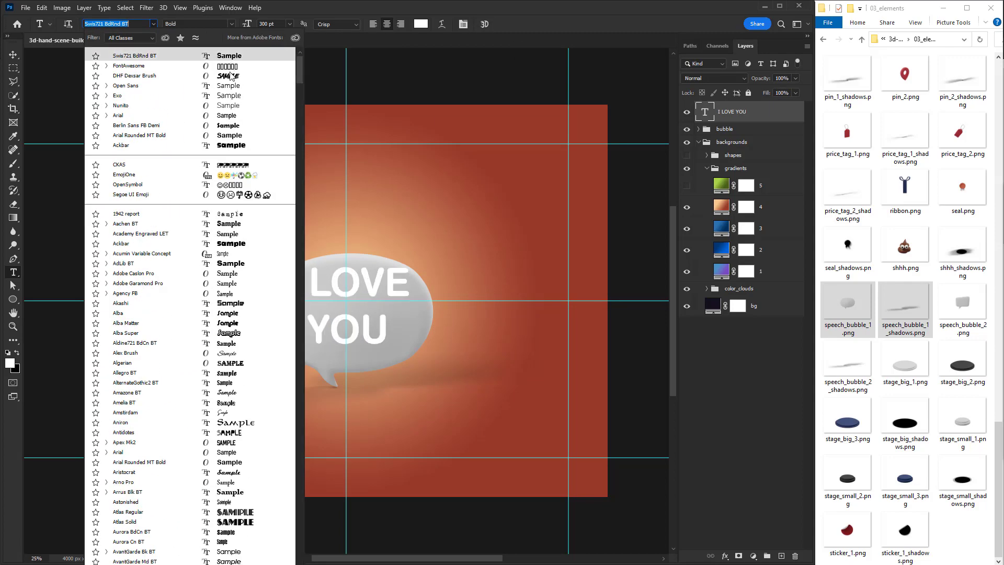
{"action": "left_click", "coordinate": [236, 147]}
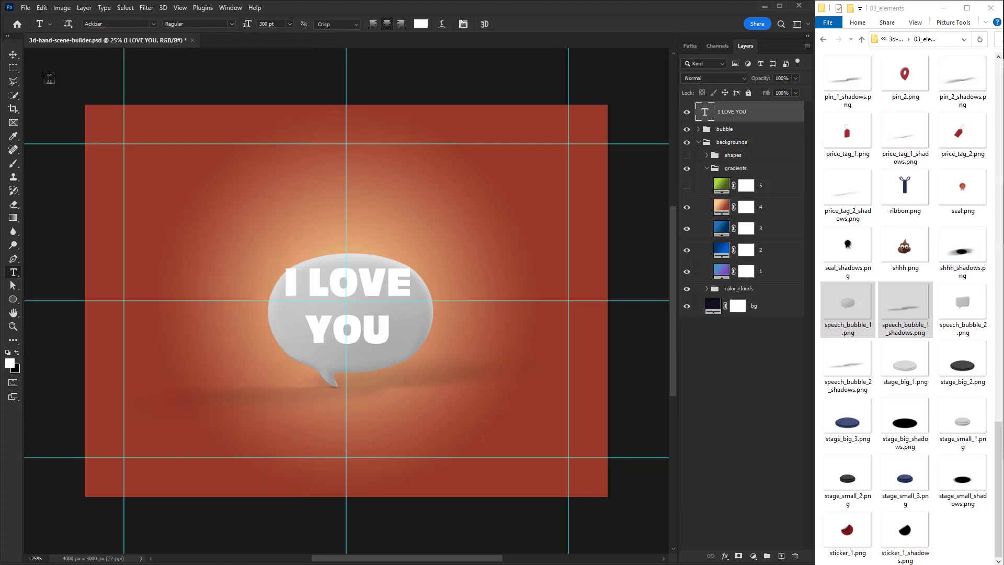
{"action": "key", "text": "v"}
{"action": "key", "text": "ctrl+t"}
{"action": "left_click_drag", "start_coordinate": [438, 272], "coordinate": [436, 282]}
{"action": "key", "text": "Return"}
- Set the leading of the I LOVE YOU text to 260 pt
{"action": "key", "text": "t"}
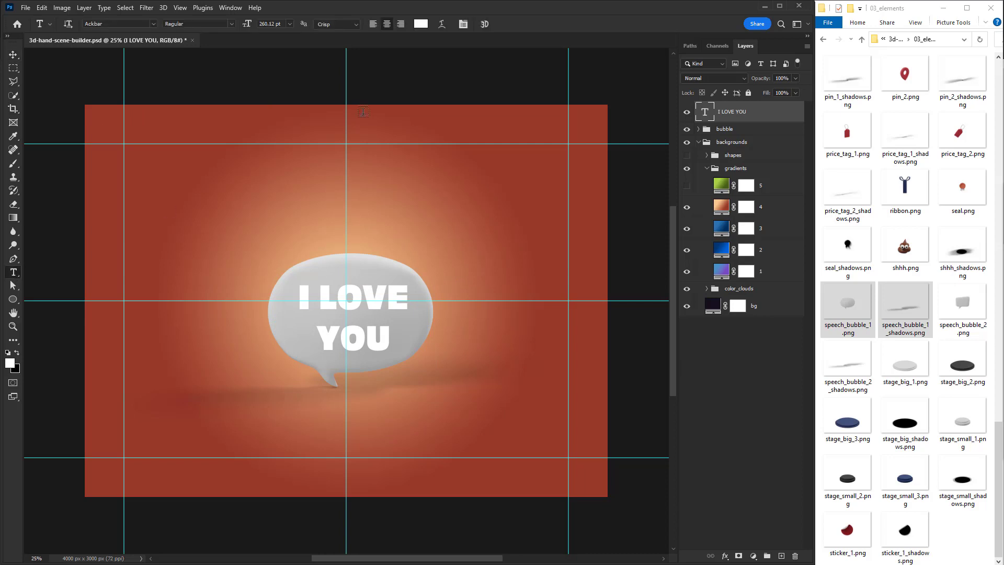
{"action": "left_click", "coordinate": [464, 24]}
{"action": "left_click_drag", "start_coordinate": [828, 211], "coordinate": [502, 171]}
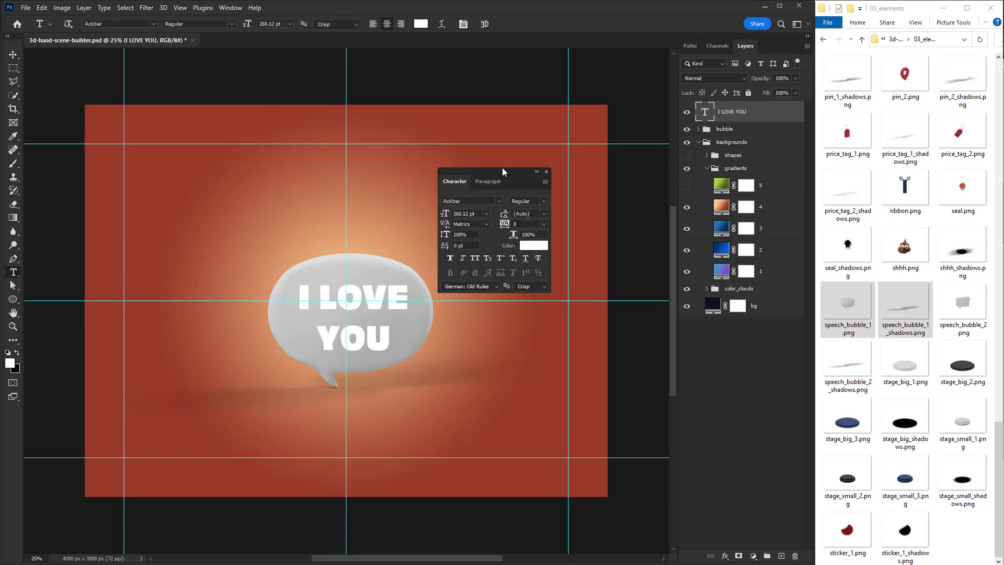
{"action": "left_click", "coordinate": [543, 214]}
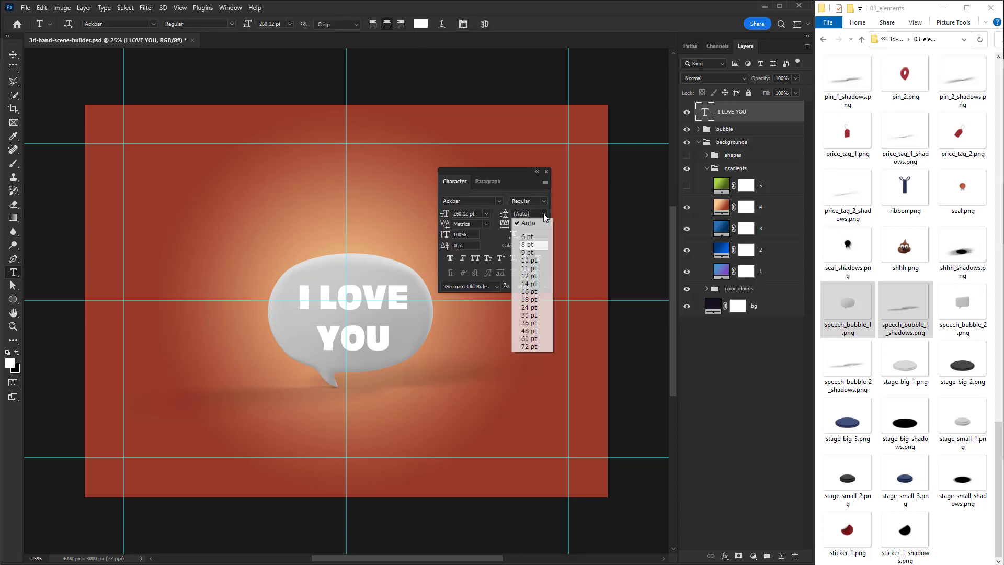
{"action": "left_click", "coordinate": [528, 346]}
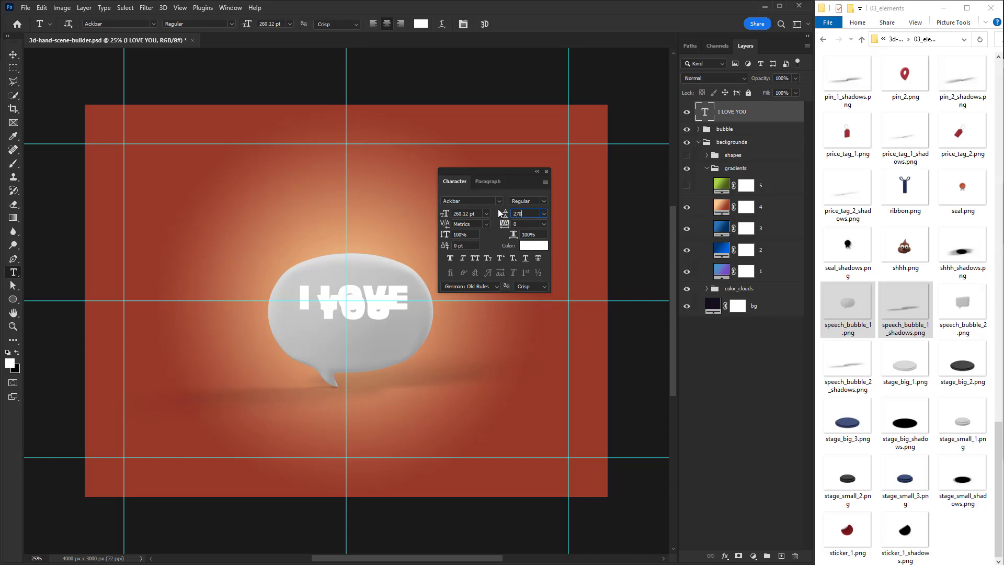
{"action": "key", "text": "Return"}
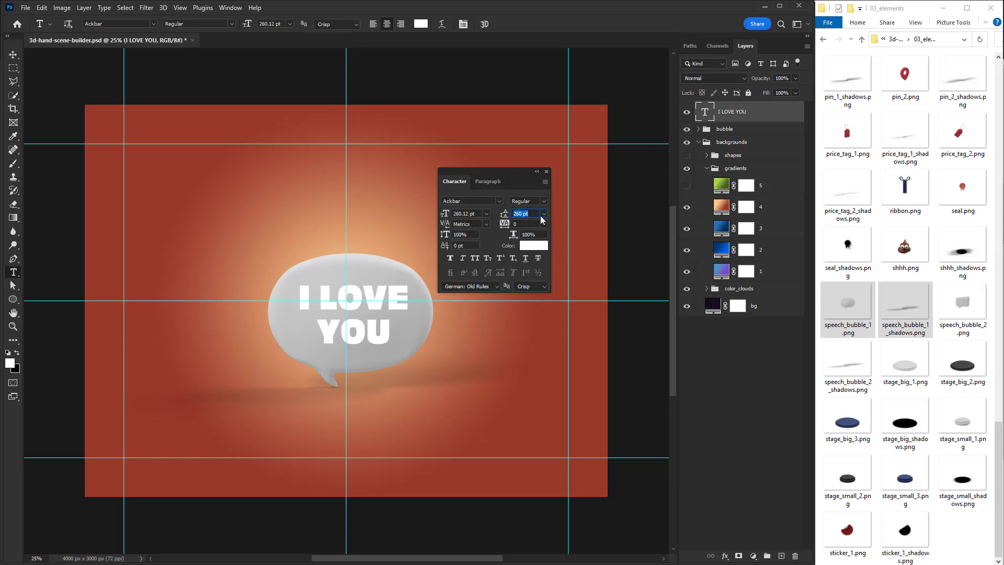
- Set the I LOVE YOU text colour to #535353 and close the character settings
{"action": "left_click", "coordinate": [528, 249]}
{"action": "type", "text": "535353"}
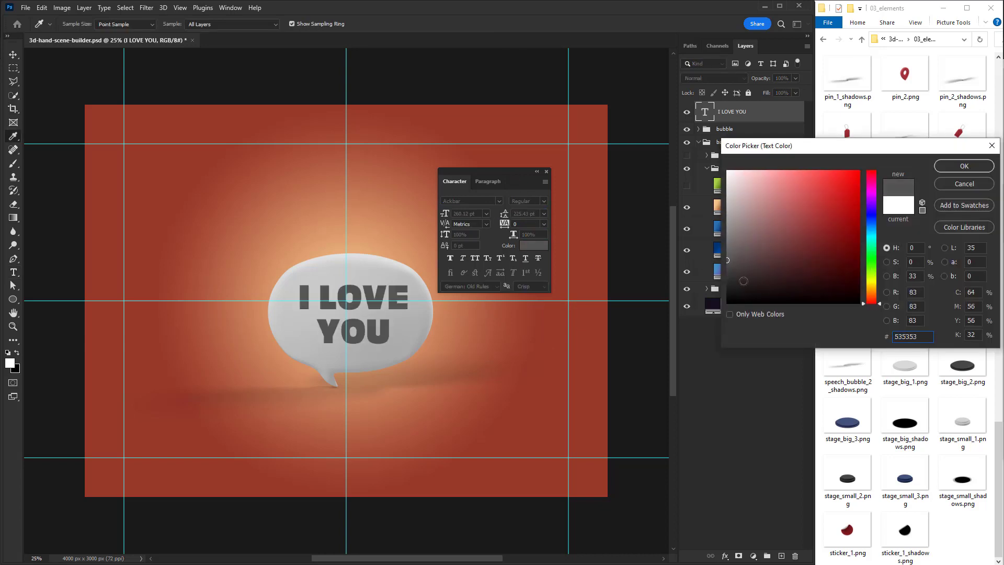
{"action": "key", "text": "Return"}
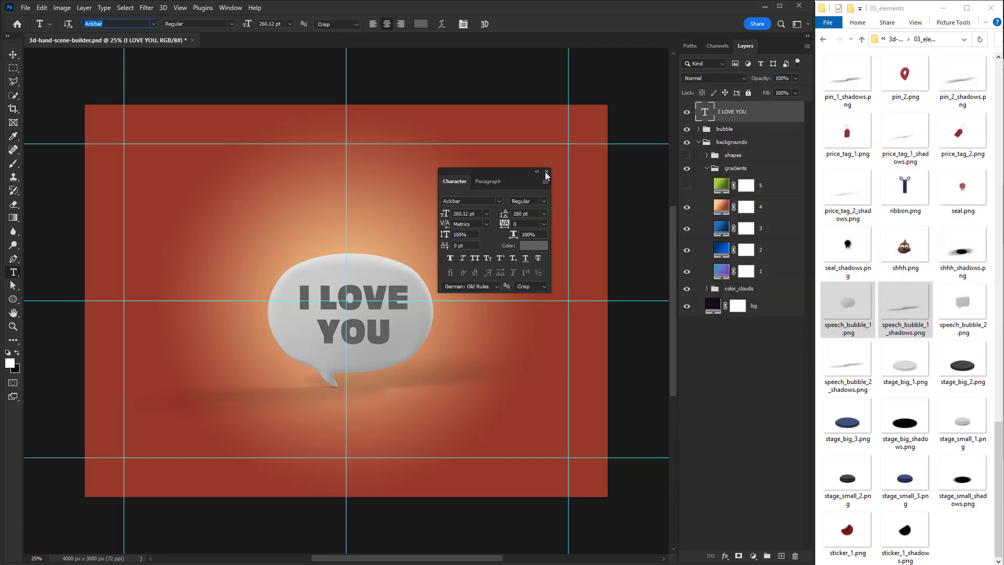
{"action": "left_click", "coordinate": [546, 172]}
{"action": "key", "text": "Return"}
- Nudge the I LOVE YOU text slightly left and down to centre it in the bubble, and make gradient 5 visible
{"action": "key", "text": "v"}
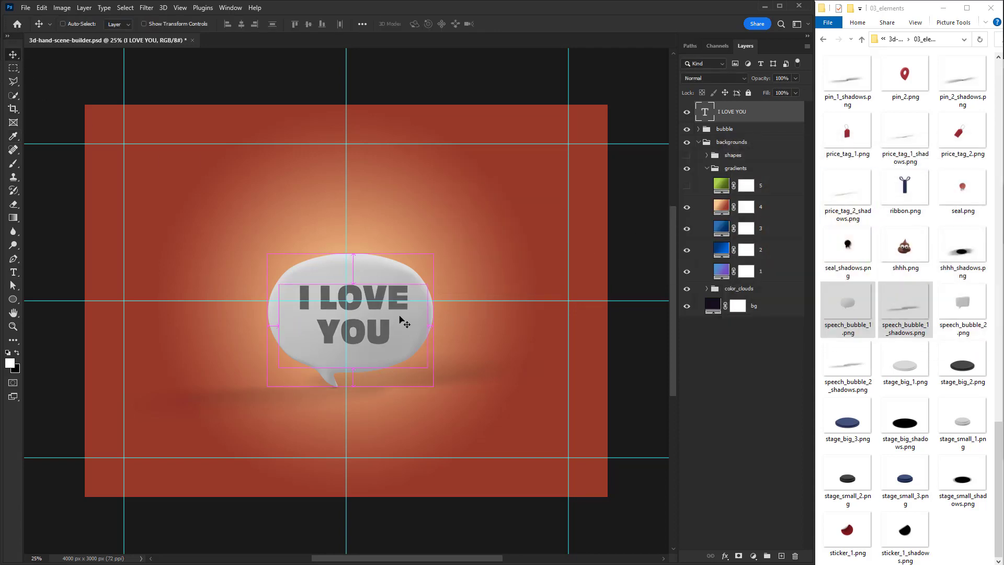
{"action": "key", "text": "shift+Left"}
{"action": "key", "text": "shift+Down"}
{"action": "key", "text": "shift+Down"}
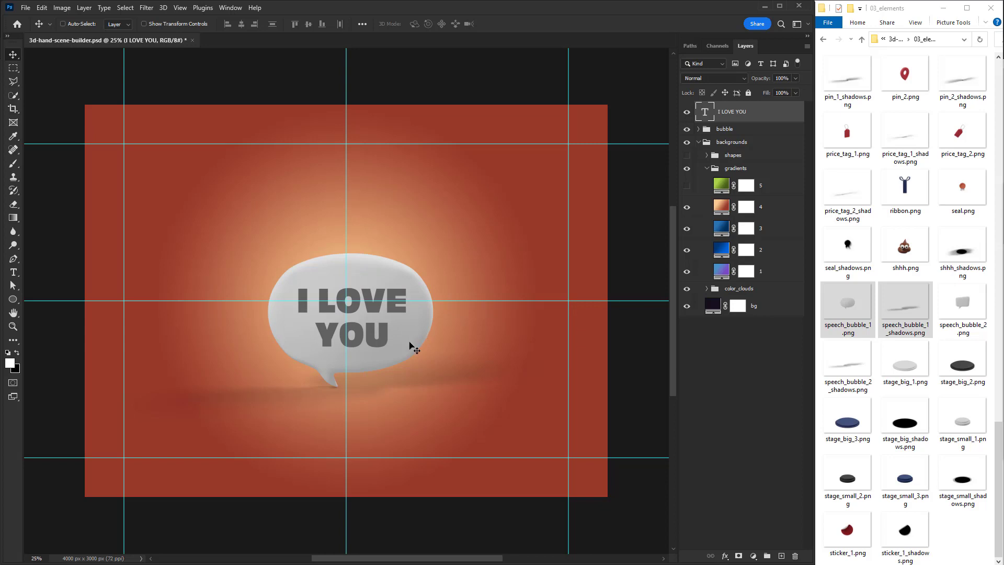
{"action": "left_click", "coordinate": [687, 185]}
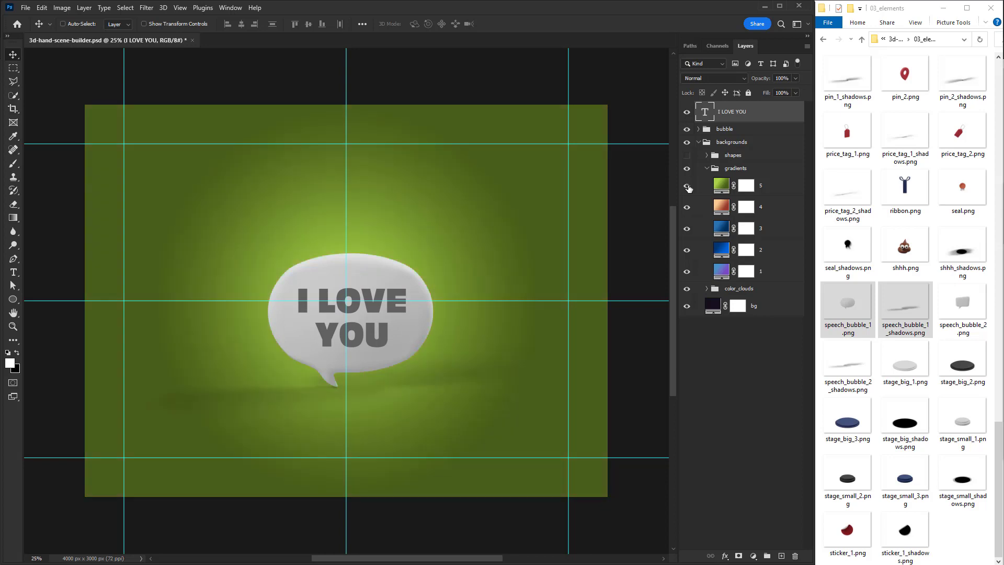
- Place arm_flowers_skin_2.png from the 01_arms folder into the scene above the text layer
{"action": "left_click", "coordinate": [862, 41]}
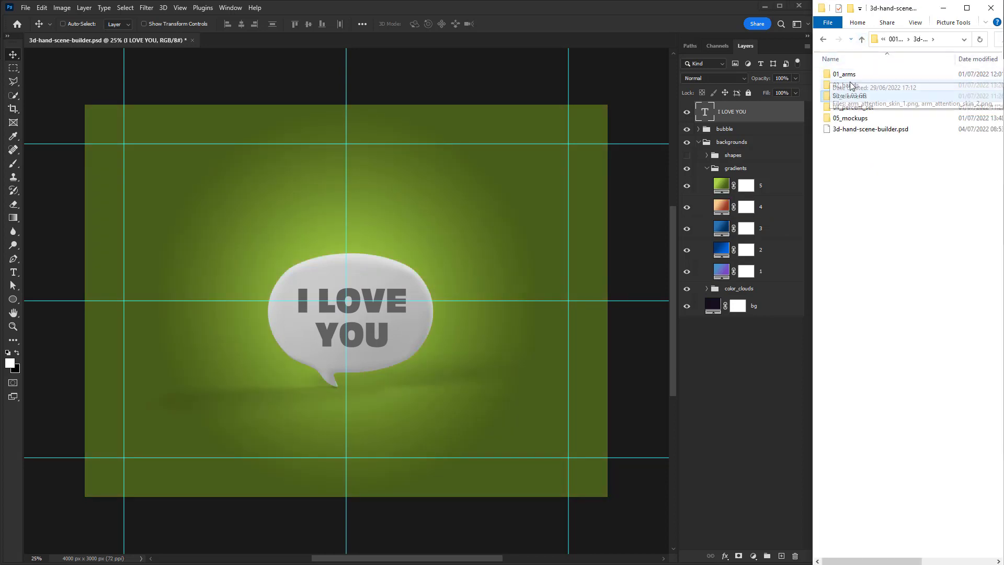
{"action": "double_click", "coordinate": [844, 74]}
{"action": "scroll", "coordinate": [990, 181], "scroll_direction": "down", "scroll_amount": 3}
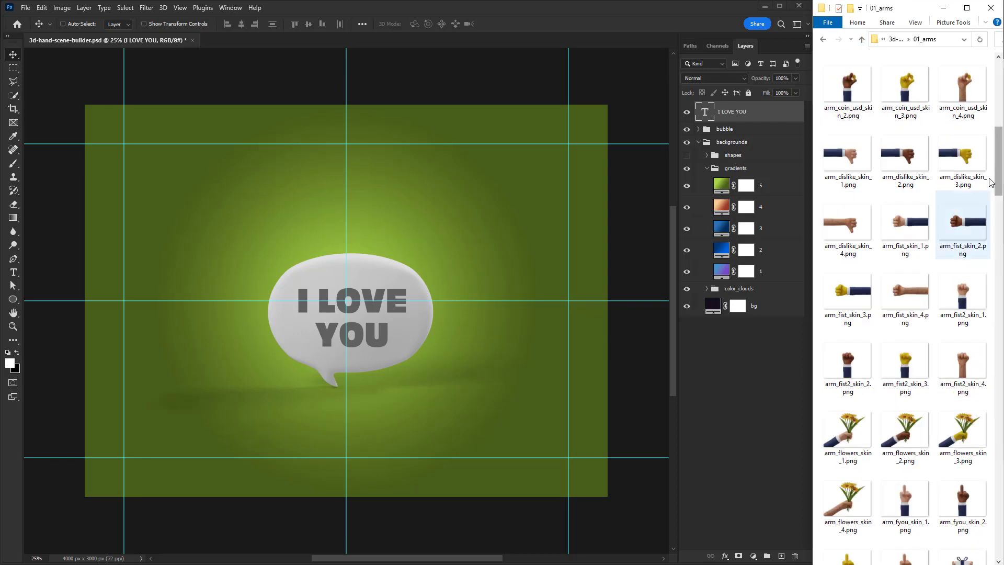
{"action": "left_click_drag", "start_coordinate": [905, 431], "coordinate": [470, 257]}
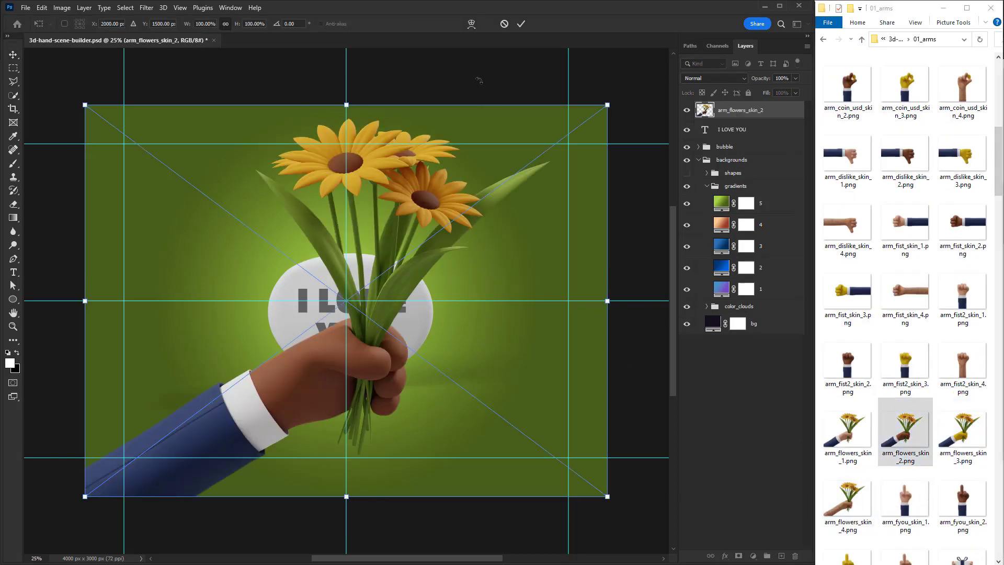
- Rotate the flower arm clockwise, scale it down and position it entering from the canvas's left edge beside the speech bubble
{"action": "left_click_drag", "start_coordinate": [479, 80], "coordinate": [544, 136]}
{"action": "left_click_drag", "start_coordinate": [468, 227], "coordinate": [365, 213]}
{"action": "left_click_drag", "start_coordinate": [553, 186], "coordinate": [385, 220]}
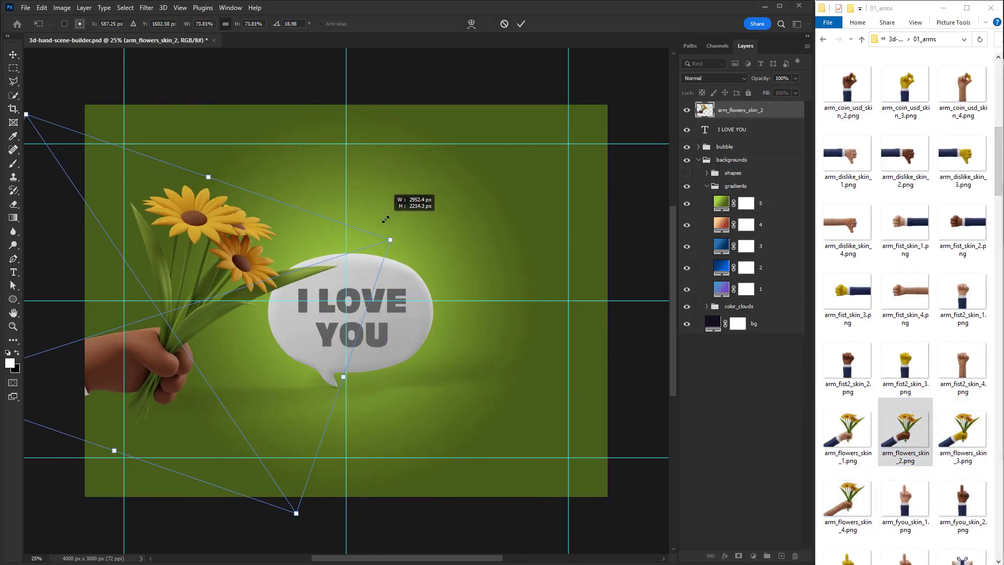
{"action": "left_click_drag", "start_coordinate": [251, 251], "coordinate": [293, 217]}
{"action": "left_click_drag", "start_coordinate": [489, 223], "coordinate": [460, 180]}
{"action": "key", "text": "Return"}
{"action": "left_click_drag", "start_coordinate": [236, 205], "coordinate": [225, 198]}
- Place elements_drrr_1.png and elements_drrr_2.png from the 03_elements folder directly above the bubble group
{"action": "left_click", "coordinate": [743, 150]}
{"action": "left_click", "coordinate": [861, 39]}
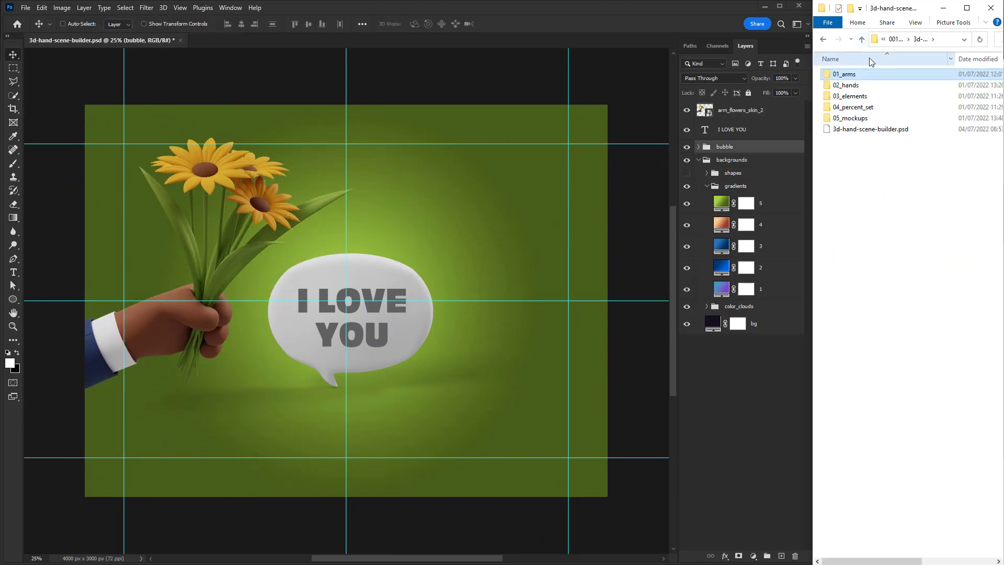
{"action": "double_click", "coordinate": [861, 96]}
{"action": "mouse_move", "coordinate": [995, 148]}
{"action": "left_mouse_down"}
{"action": "mouse_move", "coordinate": [995, 288]}
{"action": "mouse_move", "coordinate": [459, 202]}
{"action": "mouse_move", "coordinate": [456, 250]}
{"action": "left_mouse_up"}
{"action": "left_click", "coordinate": [844, 374]}
{"action": "left_click", "coordinate": [962, 306], "text": "ctrl"}
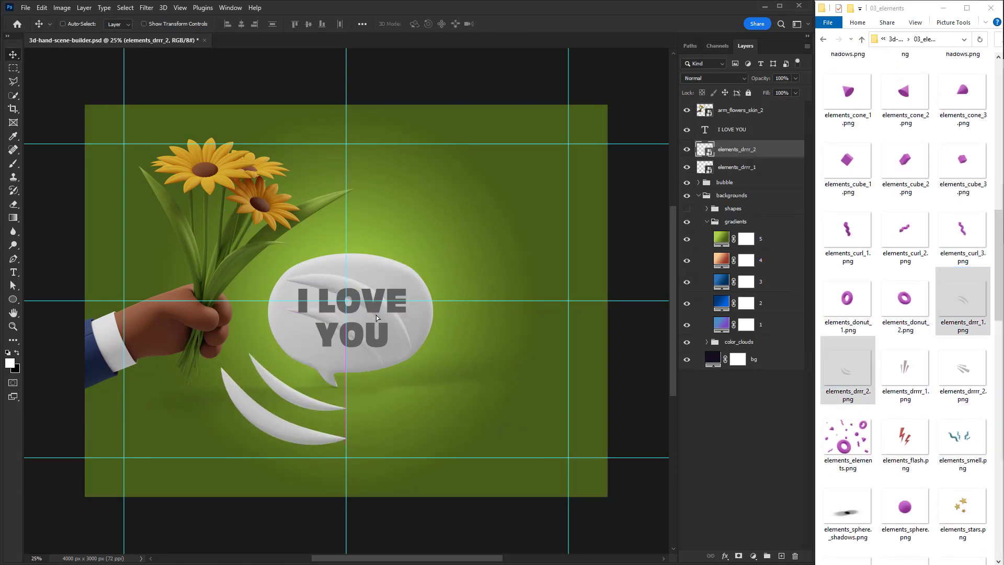
- Move the elements_drrr_1 arcs above the bubble's upper-right side, and scale both arc layers down together
{"action": "left_click", "coordinate": [357, 286], "text": "ctrl"}
{"action": "left_click_drag", "start_coordinate": [357, 286], "coordinate": [460, 195]}
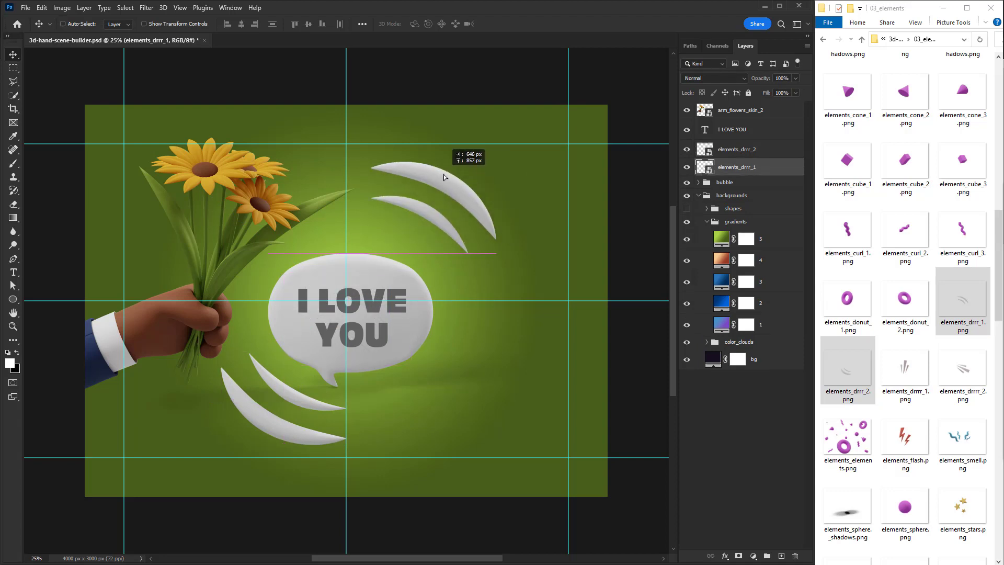
{"action": "key", "text": "ctrl+t"}
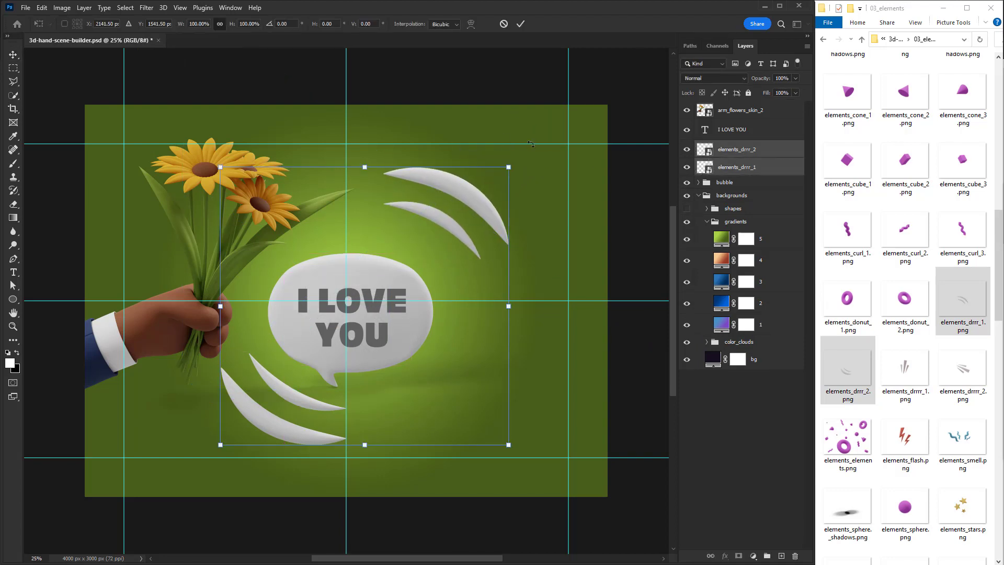
{"action": "mouse_move", "coordinate": [511, 167]}
{"action": "left_mouse_down"}
{"action": "mouse_move", "coordinate": [449, 202]}
{"action": "mouse_move", "coordinate": [436, 255]}
{"action": "left_mouse_up"}
{"action": "key", "text": "Return"}
- Place the elements_drrr_2 arcs beside the bubble's lower-left edge and scale them down further
{"action": "left_click", "coordinate": [740, 170]}
{"action": "left_click", "coordinate": [756, 151]}
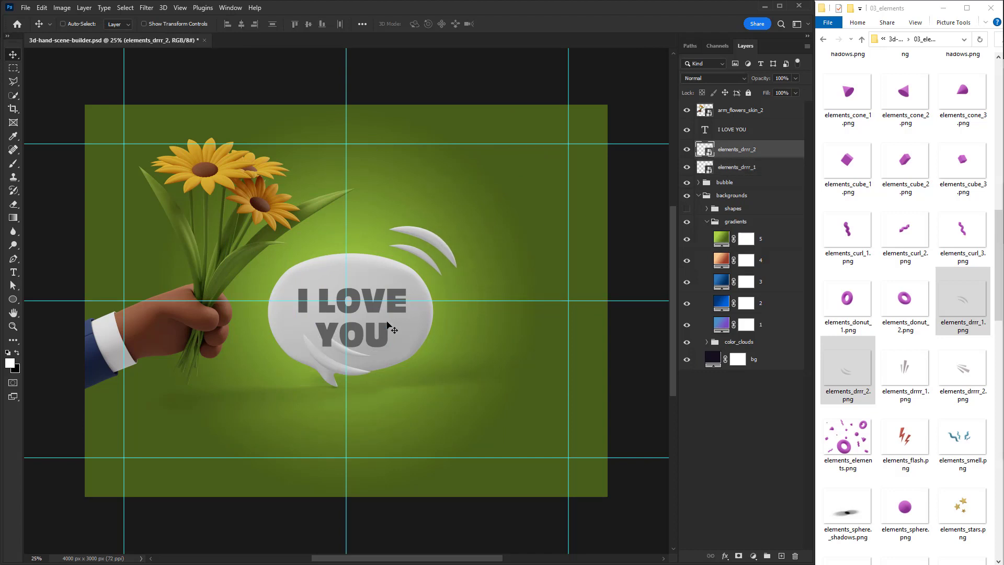
{"action": "mouse_move", "coordinate": [388, 323]}
{"action": "left_mouse_down"}
{"action": "mouse_move", "coordinate": [318, 339]}
{"action": "mouse_move", "coordinate": [358, 370]}
{"action": "left_mouse_up"}
{"action": "key", "text": "ctrl+t"}
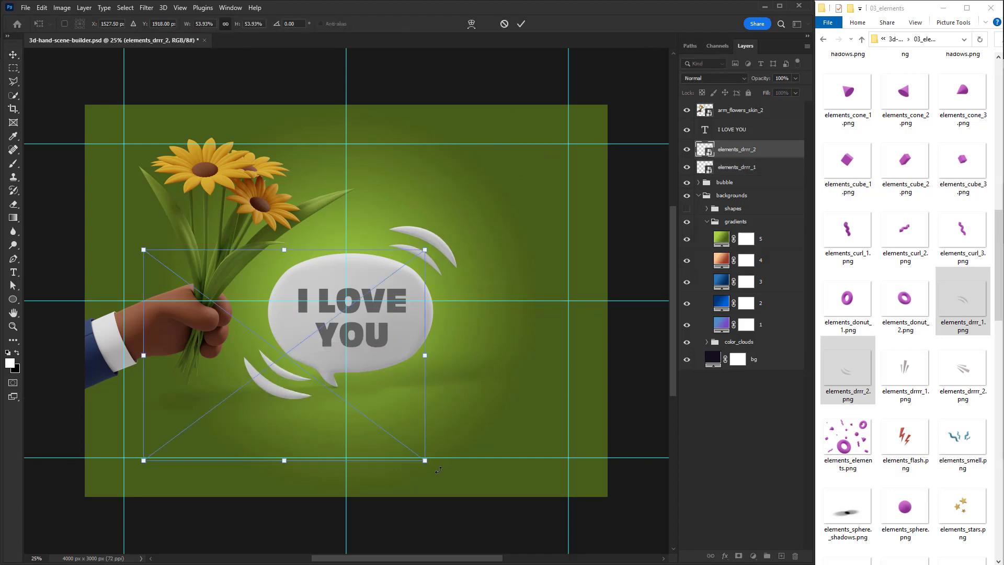
{"action": "mouse_move", "coordinate": [425, 459]}
{"action": "left_mouse_down"}
{"action": "mouse_move", "coordinate": [363, 430]}
{"action": "mouse_move", "coordinate": [339, 399]}
{"action": "left_mouse_up"}
{"action": "key", "text": "Return"}
{"action": "left_click_drag", "start_coordinate": [298, 360], "coordinate": [329, 392]}
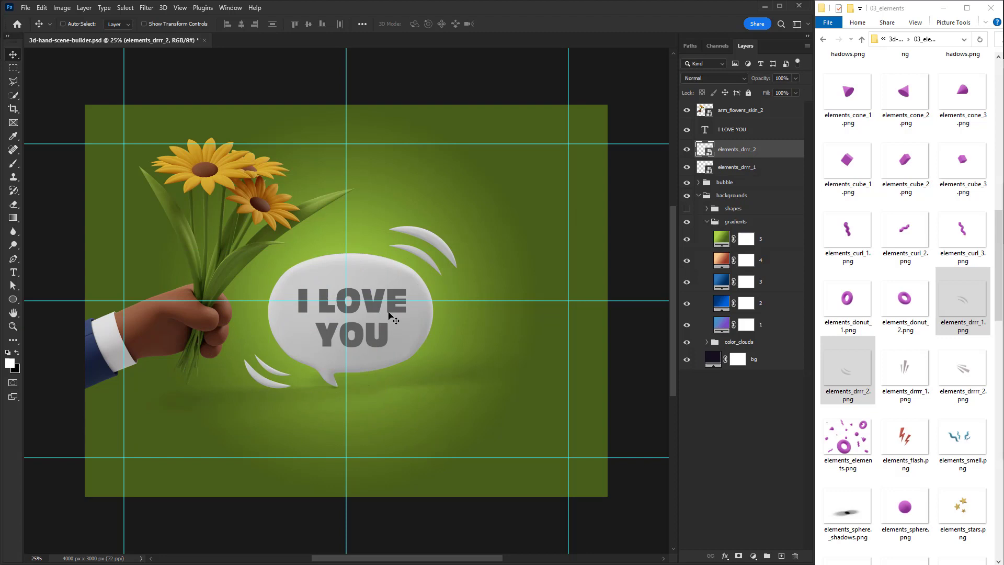
- Scale the elements_drrr_1 arcs down further and reposition them just off the bubble's upper-right edge
{"action": "left_click", "coordinate": [762, 167]}
{"action": "key", "text": "ctrl+t"}
{"action": "left_click_drag", "start_coordinate": [567, 137], "coordinate": [503, 183]}
{"action": "key", "text": "Return"}
{"action": "left_click_drag", "start_coordinate": [468, 254], "coordinate": [504, 229]}
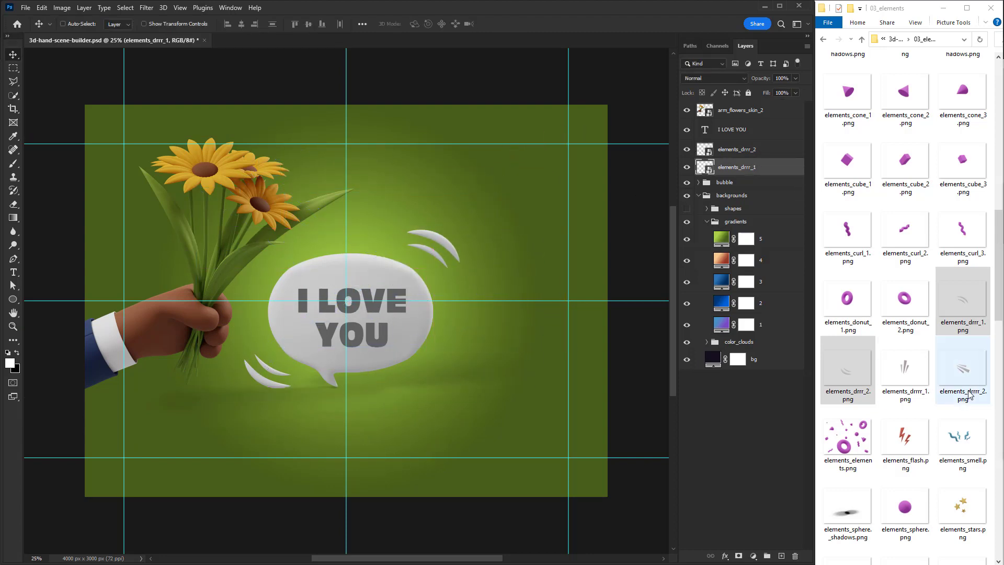
- Place arms_love_skin_2.png from the 01_arms folder into the scene and make it the topmost layer
{"action": "left_click", "coordinate": [861, 39]}
{"action": "left_click", "coordinate": [862, 86]}
{"action": "double_click", "coordinate": [857, 74]}
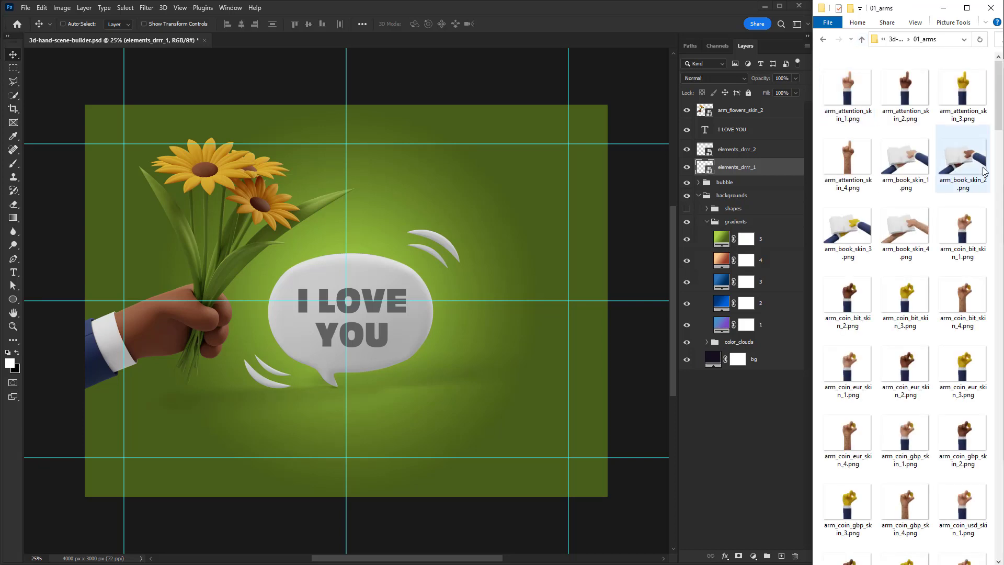
{"action": "scroll", "coordinate": [983, 170], "scroll_direction": "down", "scroll_amount": 15}
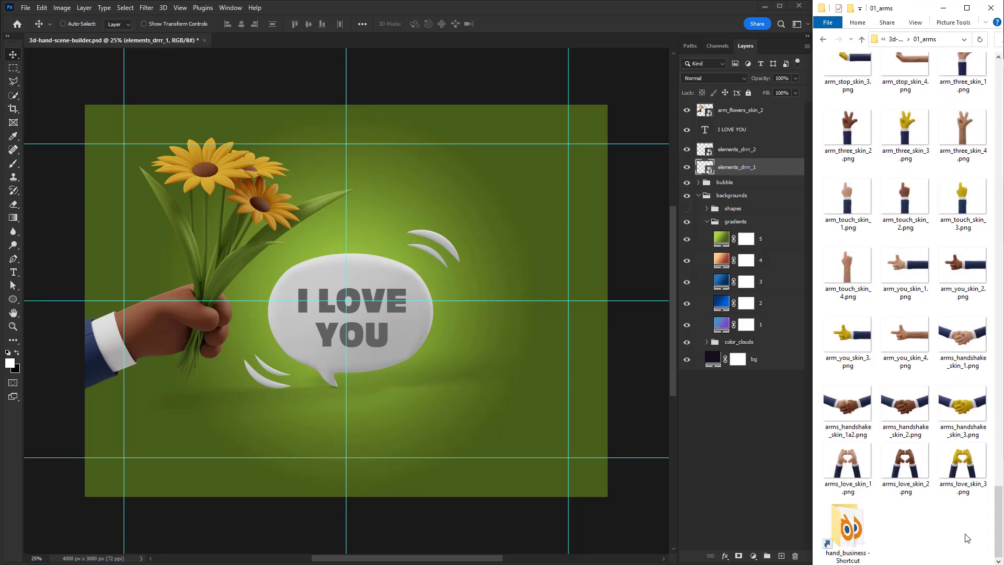
{"action": "left_click_drag", "start_coordinate": [904, 463], "coordinate": [507, 398]}
{"action": "key", "text": "Return"}
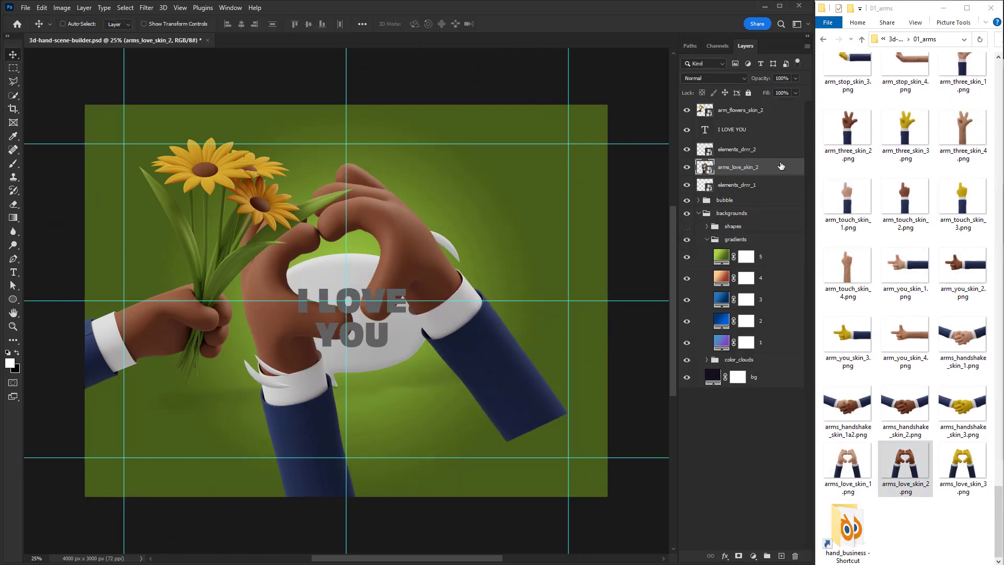
{"action": "left_click_drag", "start_coordinate": [772, 169], "coordinate": [769, 105]}
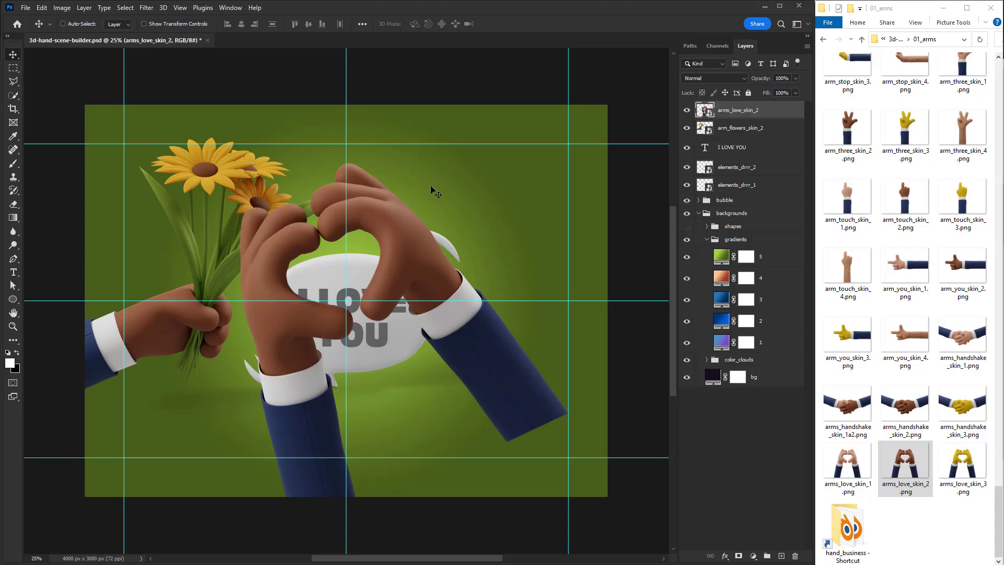
- Scale the heart-gesture arms to about 72%, rotate them counterclockwise and position them entering from the canvas's lower-right corner
{"action": "key", "text": "ctrl+t"}
{"action": "left_click_drag", "start_coordinate": [664, 366], "coordinate": [485, 329]}
{"action": "left_click_drag", "start_coordinate": [417, 188], "coordinate": [597, 325]}
{"action": "left_click_drag", "start_coordinate": [610, 278], "coordinate": [578, 235]}
{"action": "left_click_drag", "start_coordinate": [493, 191], "coordinate": [510, 134]}
{"action": "mouse_move", "coordinate": [471, 221]}
{"action": "left_mouse_down"}
{"action": "mouse_move", "coordinate": [477, 199]}
{"action": "mouse_move", "coordinate": [477, 218]}
{"action": "left_mouse_up"}
{"action": "left_click_drag", "start_coordinate": [513, 131], "coordinate": [494, 250]}
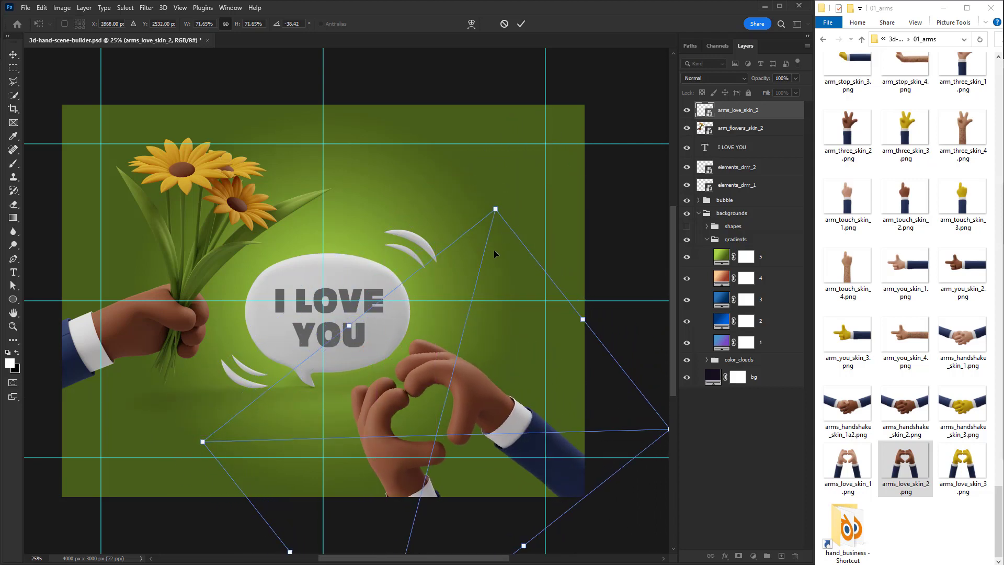
{"action": "key", "text": "Return"}
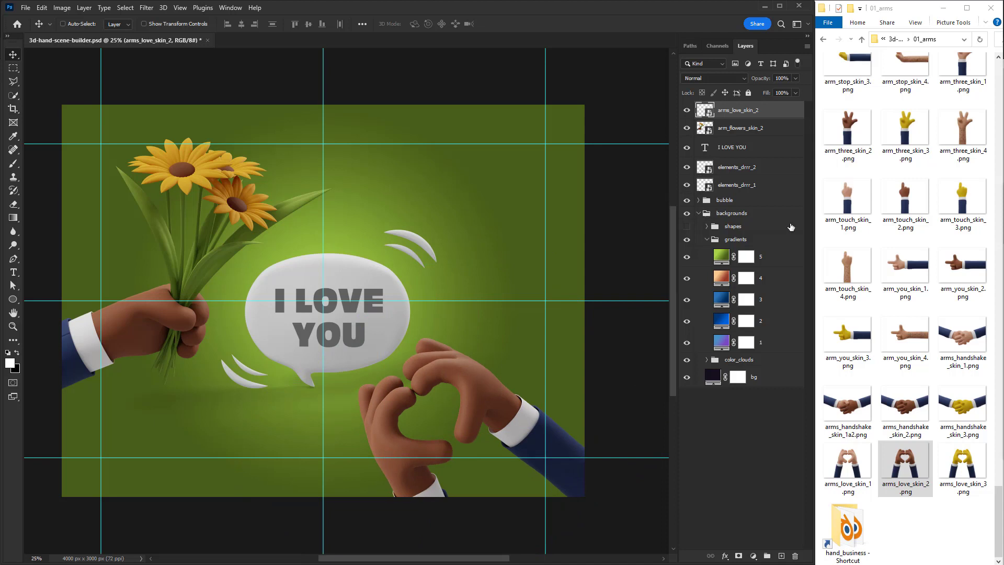
- Open sticker_1.psd from the 05_mockups folder and hide the Yes! layer inside the sticker_1 group
{"action": "left_click", "coordinate": [861, 39]}
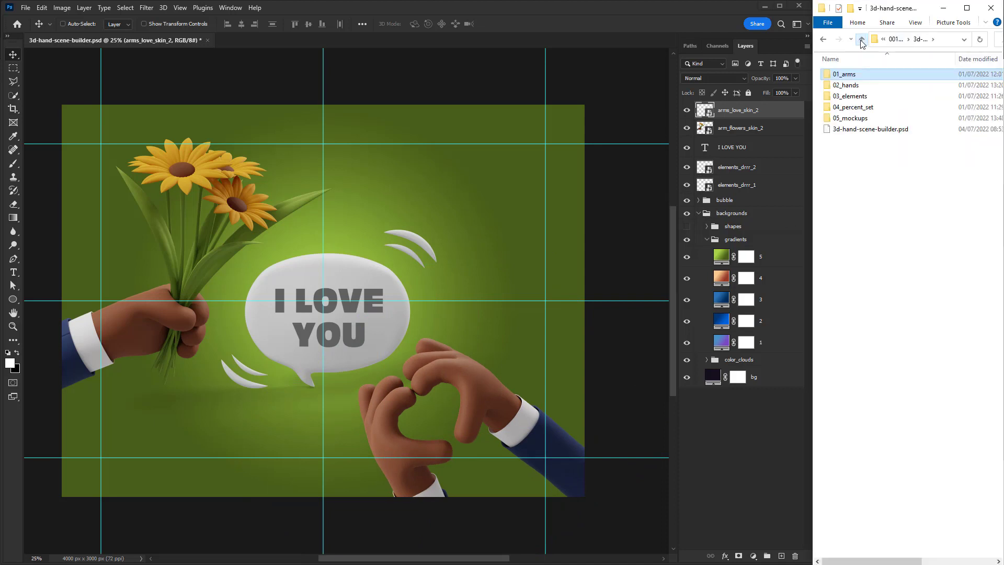
{"action": "double_click", "coordinate": [851, 121]}
{"action": "left_click_drag", "start_coordinate": [908, 210], "coordinate": [443, 37]}
{"action": "left_click", "coordinate": [698, 108]}
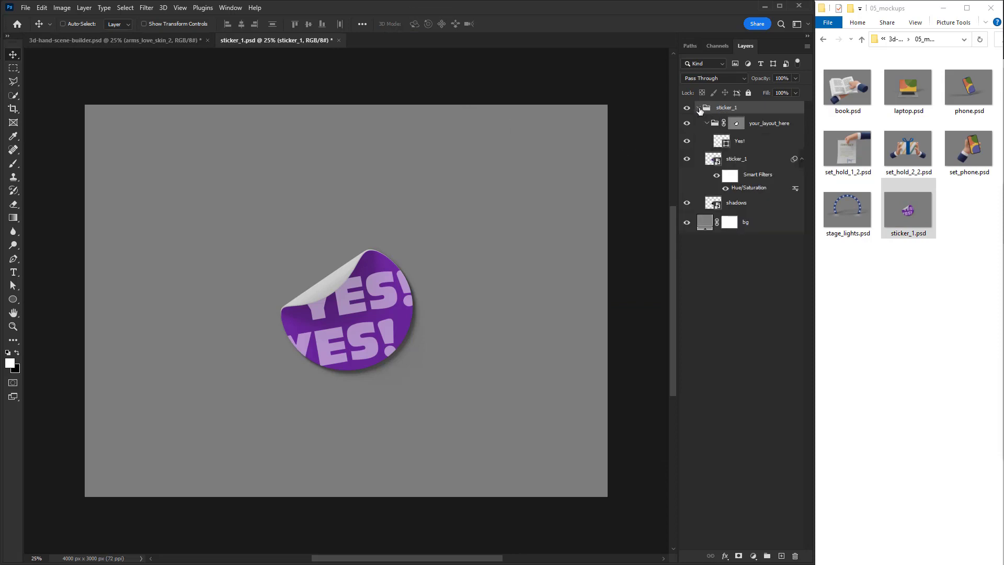
{"action": "left_click", "coordinate": [687, 142]}
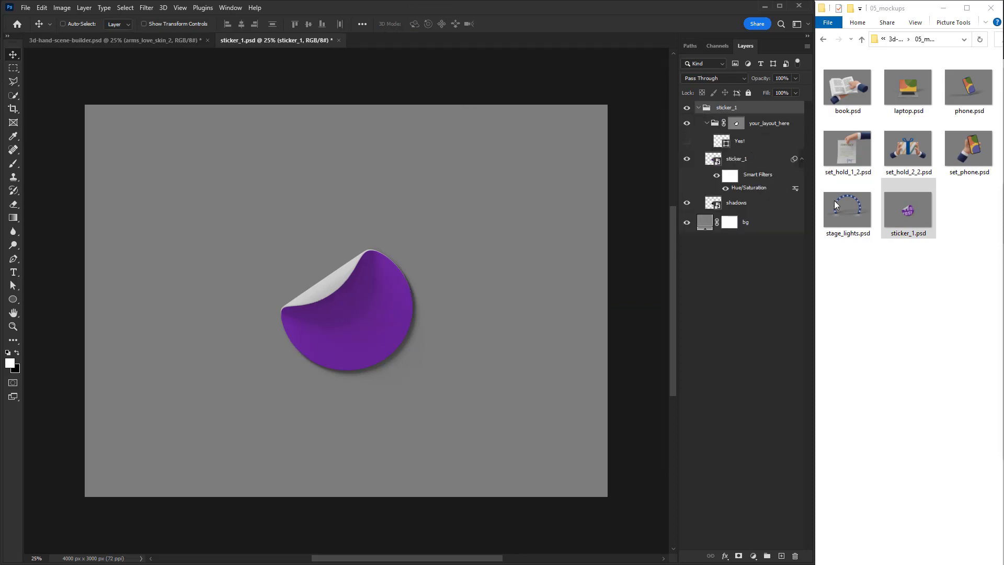
- Create a new layer named smile in the sticker_1 group for painting with the Brush tool
{"action": "left_click", "coordinate": [15, 163]}
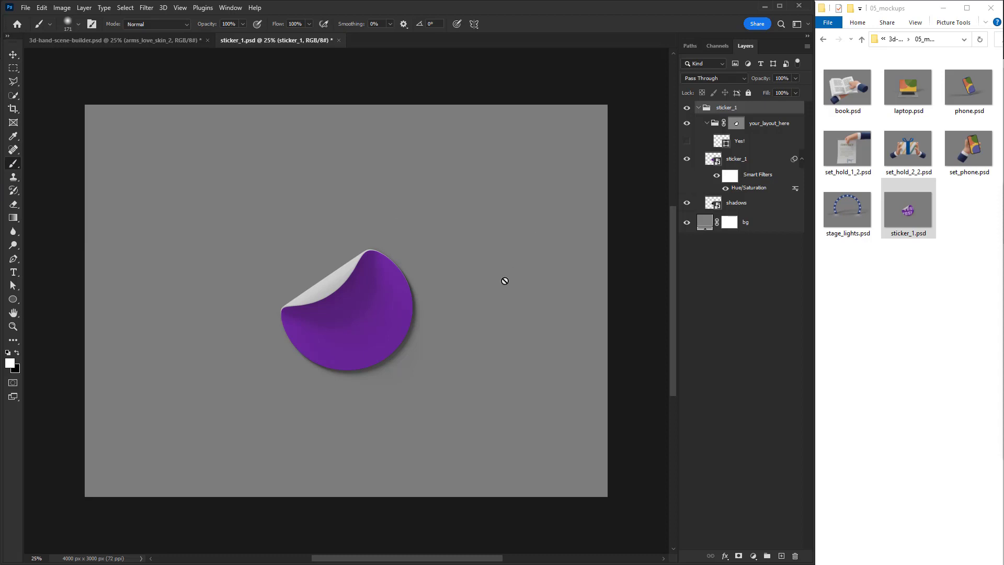
{"action": "key", "text": "ctrl+shift+n"}
{"action": "type", "text": "smile"}
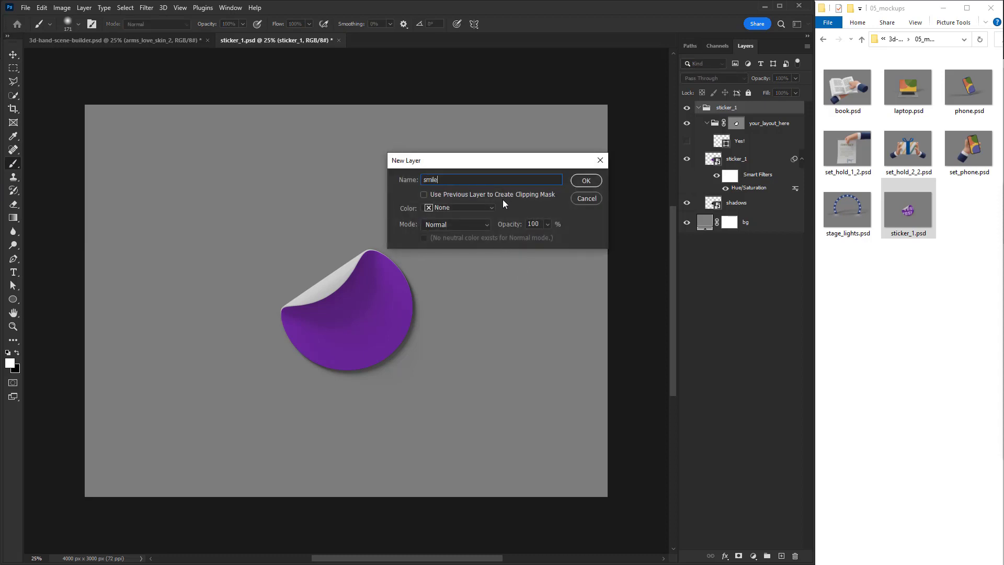
{"action": "key", "text": "Return"}
- Paint a white smiley face on the sticker with a 50 px hard round pressure-size brush, and move the smile layer into your_layout_here
{"action": "right_click", "coordinate": [541, 263]}
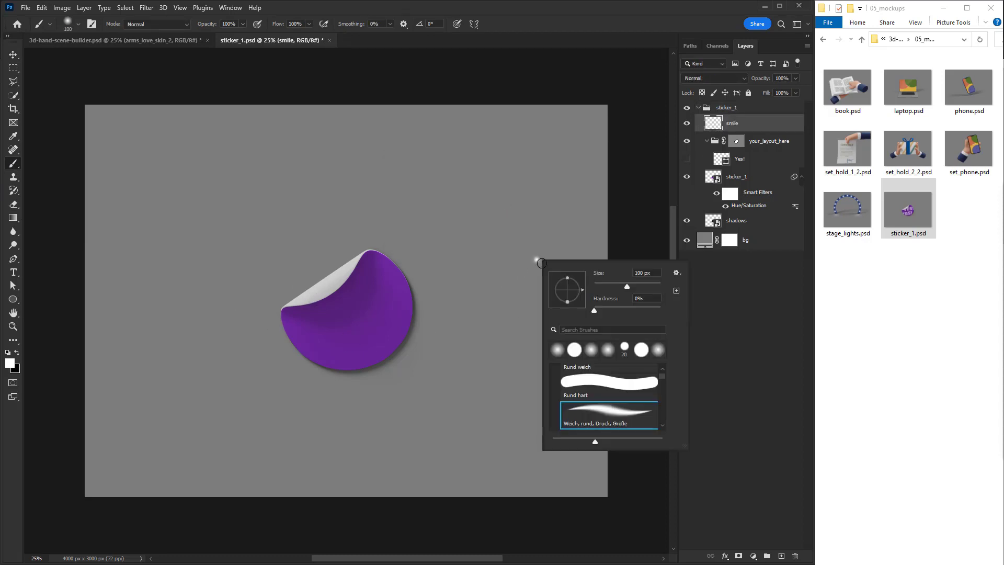
{"action": "scroll", "coordinate": [666, 385], "scroll_direction": "down", "scroll_amount": 10}
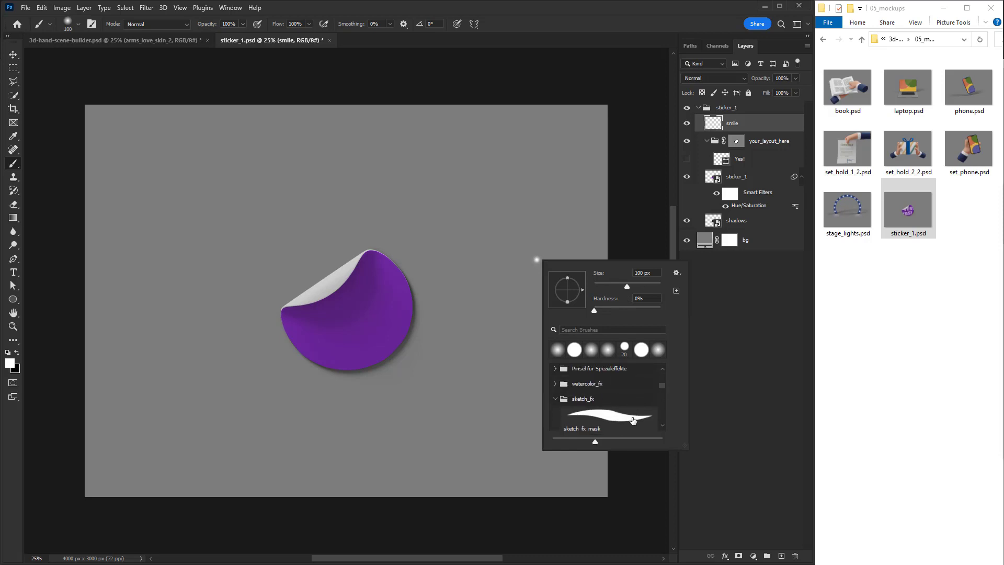
{"action": "left_click", "coordinate": [654, 405]}
{"action": "scroll", "coordinate": [658, 372], "scroll_direction": "up", "scroll_amount": 10}
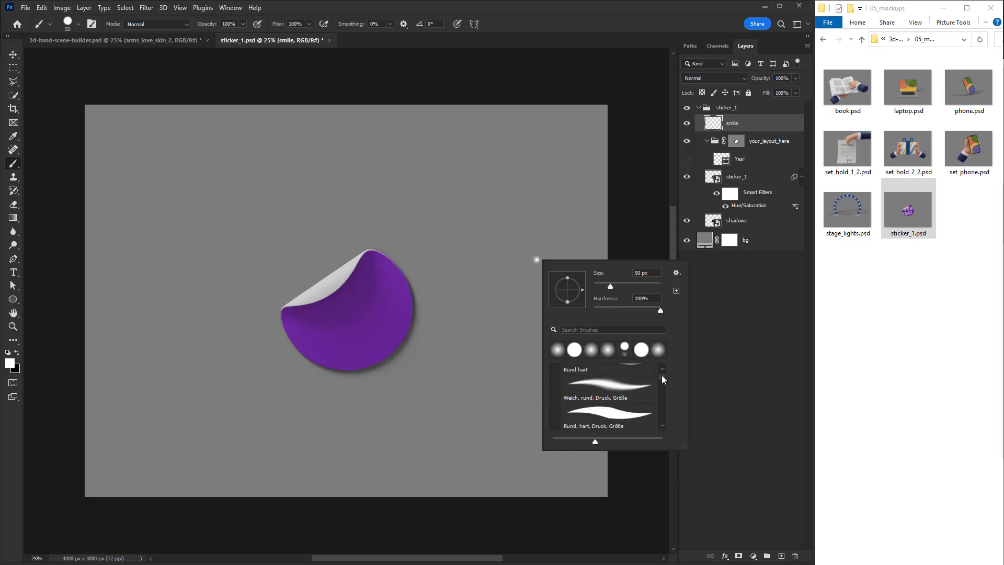
{"action": "left_click", "coordinate": [614, 420]}
{"action": "left_click", "coordinate": [537, 242]}
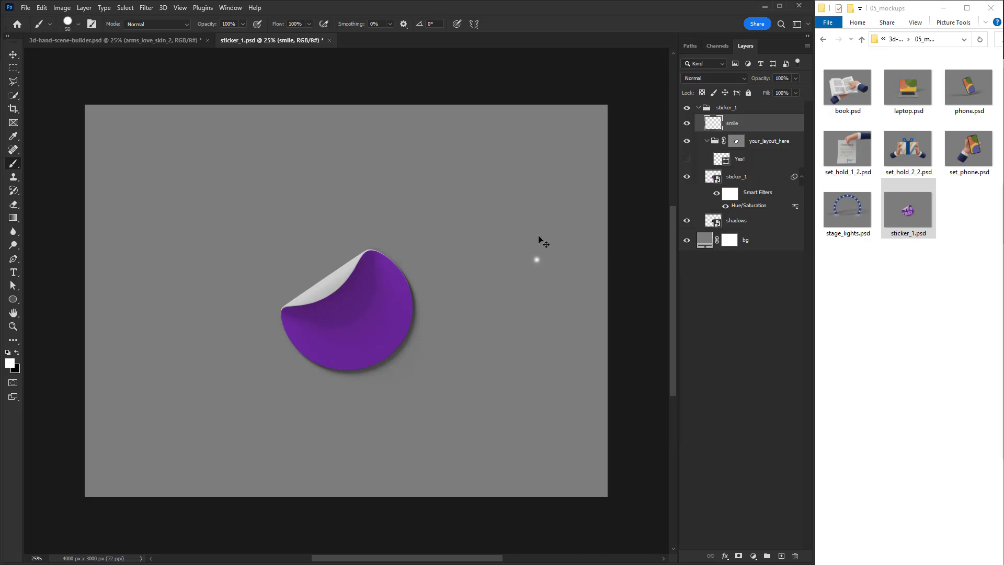
{"action": "key", "text": "ctrl+a"}
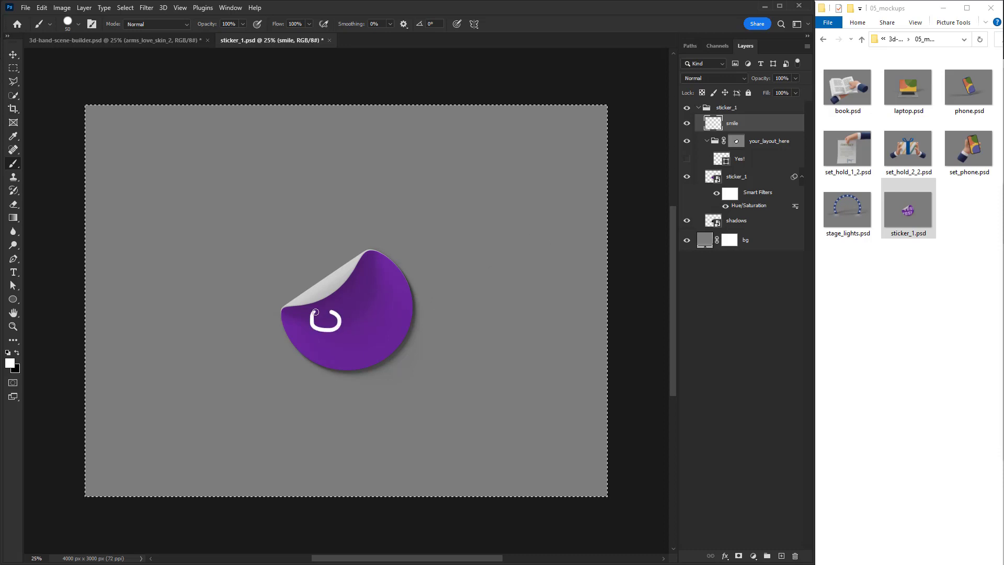
{"action": "left_click_drag", "start_coordinate": [368, 287], "coordinate": [373, 299]}
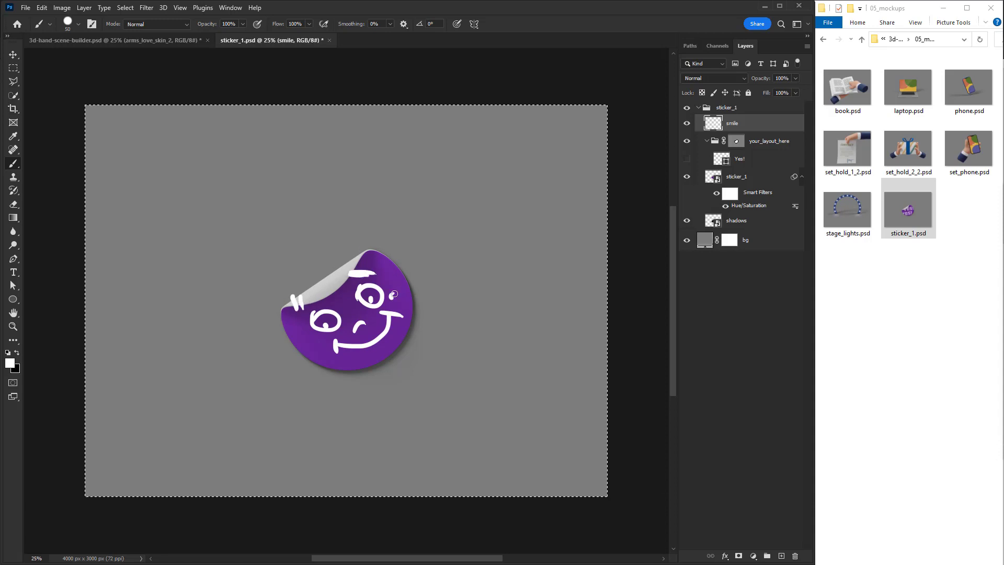
{"action": "left_click_drag", "start_coordinate": [743, 126], "coordinate": [754, 151]}
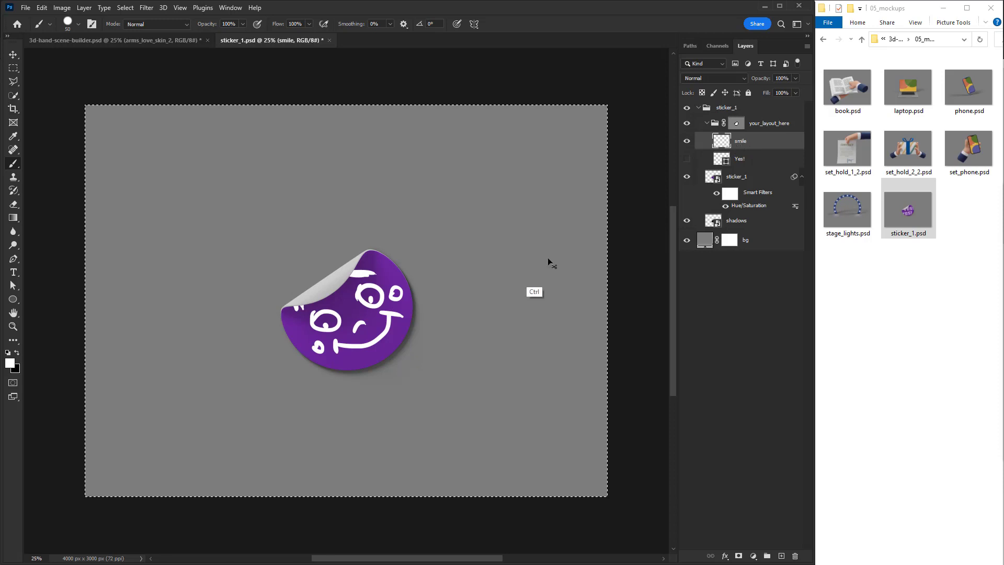
- Invert the smile layer's white strokes to black and set the layer opacity to 40%
{"action": "key", "text": "ctrl+i"}
{"action": "left_click_drag", "start_coordinate": [781, 92], "coordinate": [767, 92]}
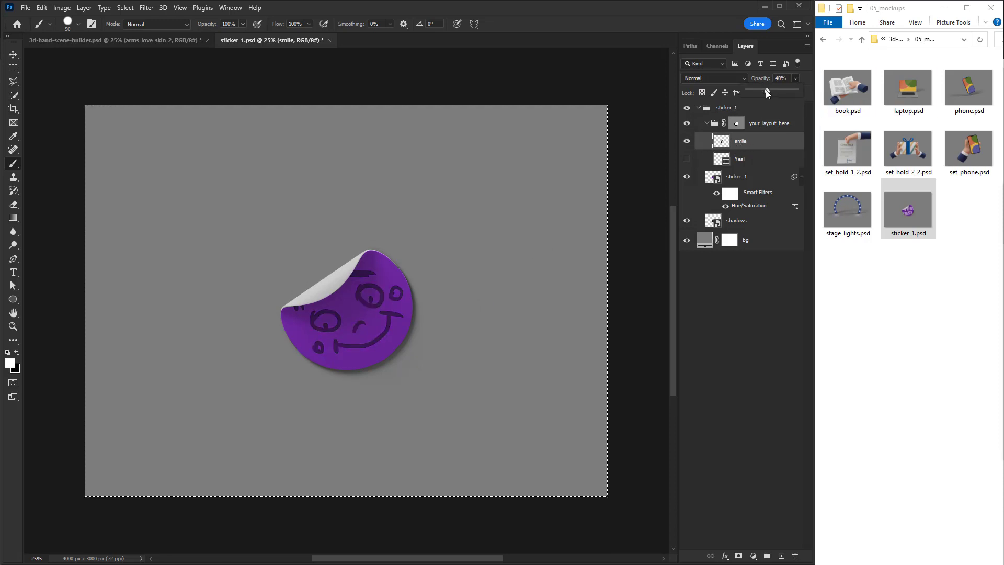
- Recolour the sticker crimson red by shifting the hue of the sticker_1 layer's Hue/Saturation smart filter
{"action": "left_click", "coordinate": [718, 180]}
{"action": "double_click", "coordinate": [754, 207]}
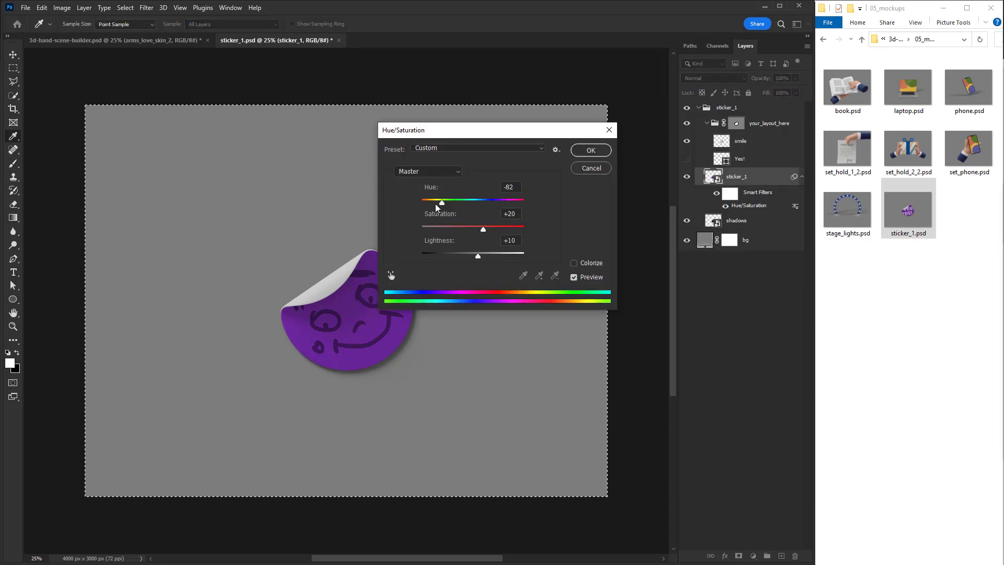
{"action": "left_click_drag", "start_coordinate": [437, 206], "coordinate": [468, 205]}
{"action": "left_click", "coordinate": [591, 150]}
- Collapse the sticker_1 group and copy it into the 3d-hand-scene-builder.psd scene above the heart-gesture arms
{"action": "left_click", "coordinate": [698, 107]}
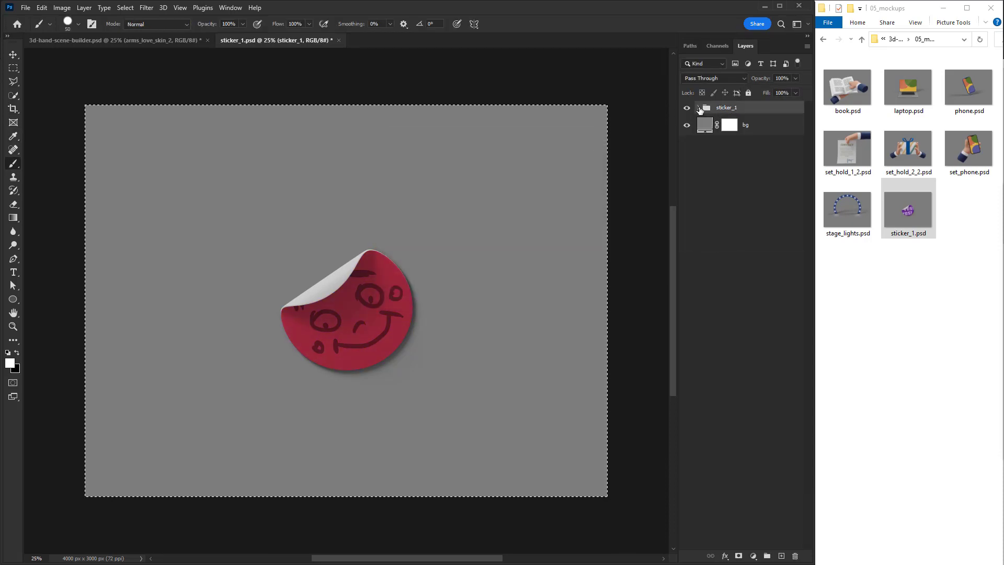
{"action": "key", "text": "v"}
{"action": "left_click_drag", "start_coordinate": [401, 178], "coordinate": [164, 41]}
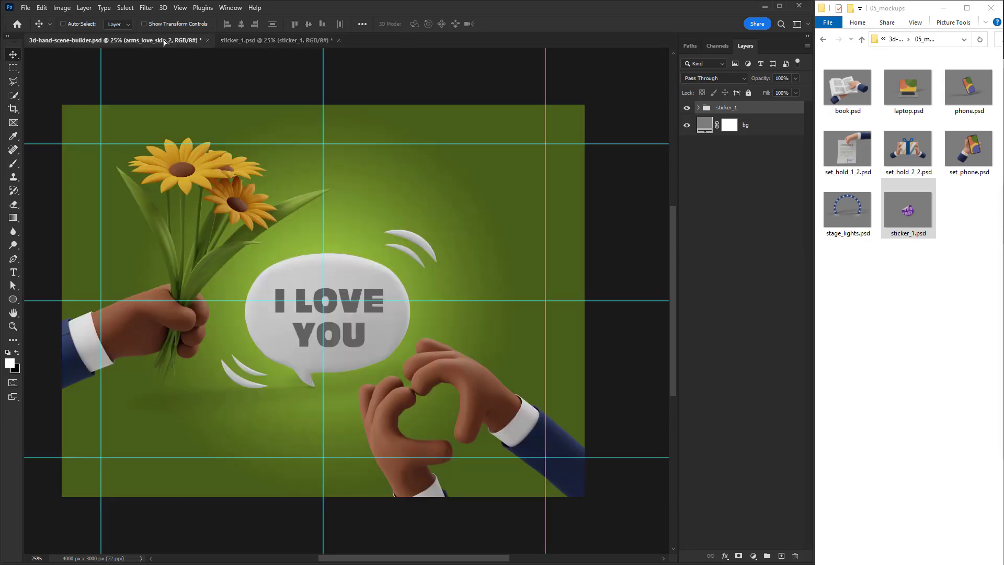
{"action": "left_click_drag", "start_coordinate": [434, 280], "coordinate": [390, 301]}
- Scale the smiley sticker down and position it on the lower-right part of the I LOVE YOU speech bubble
{"action": "key", "text": "ctrl+t"}
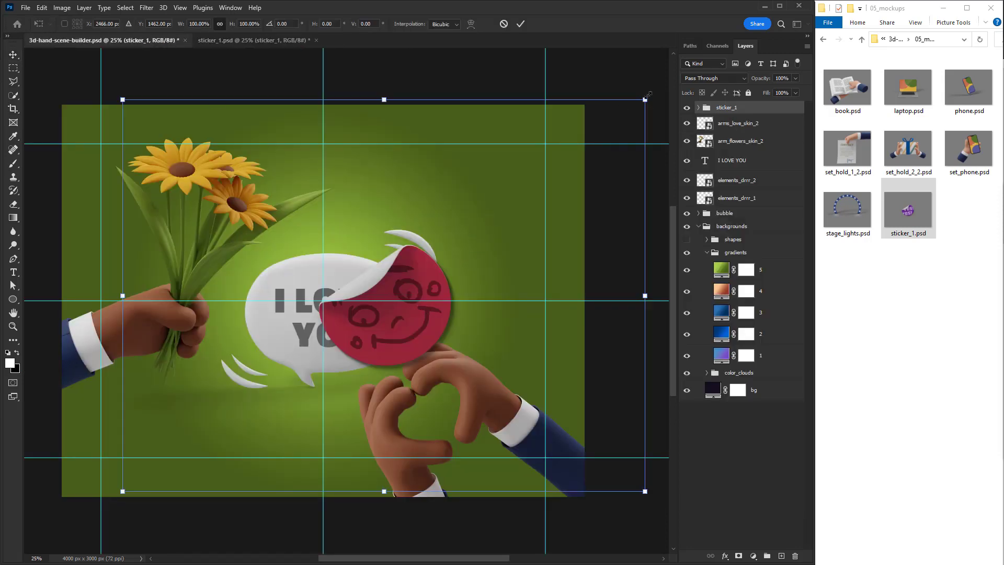
{"action": "left_click_drag", "start_coordinate": [645, 99], "coordinate": [370, 356]}
{"action": "left_click_drag", "start_coordinate": [251, 425], "coordinate": [387, 359]}
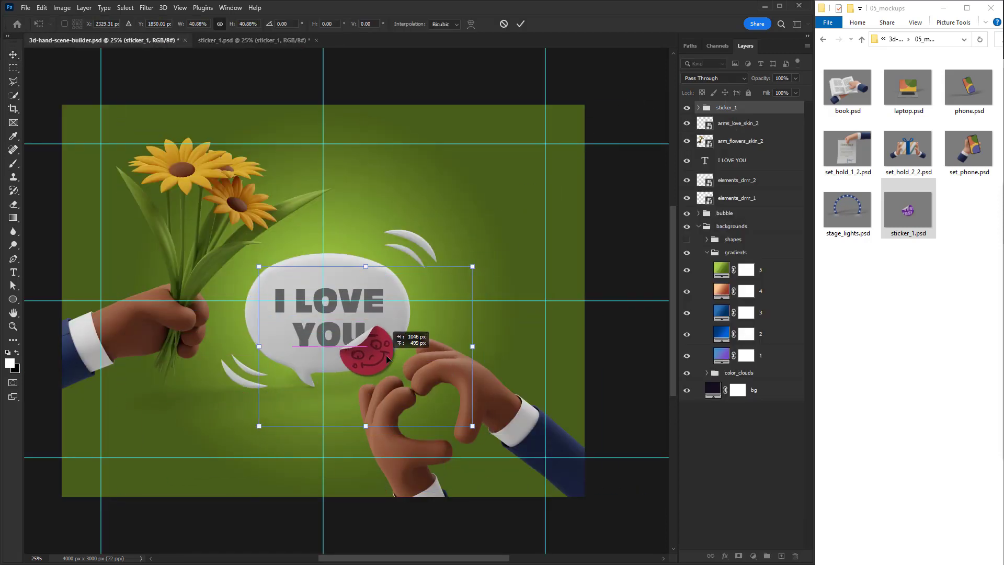
{"action": "scroll", "coordinate": [429, 390], "scroll_direction": "up", "scroll_amount": 1}
{"action": "left_click_drag", "start_coordinate": [472, 426], "coordinate": [450, 409]}
{"action": "mouse_move", "coordinate": [387, 371]}
{"action": "left_mouse_down"}
{"action": "mouse_move", "coordinate": [402, 373]}
{"action": "mouse_move", "coordinate": [389, 372]}
{"action": "left_mouse_up"}
{"action": "key", "text": "Return"}
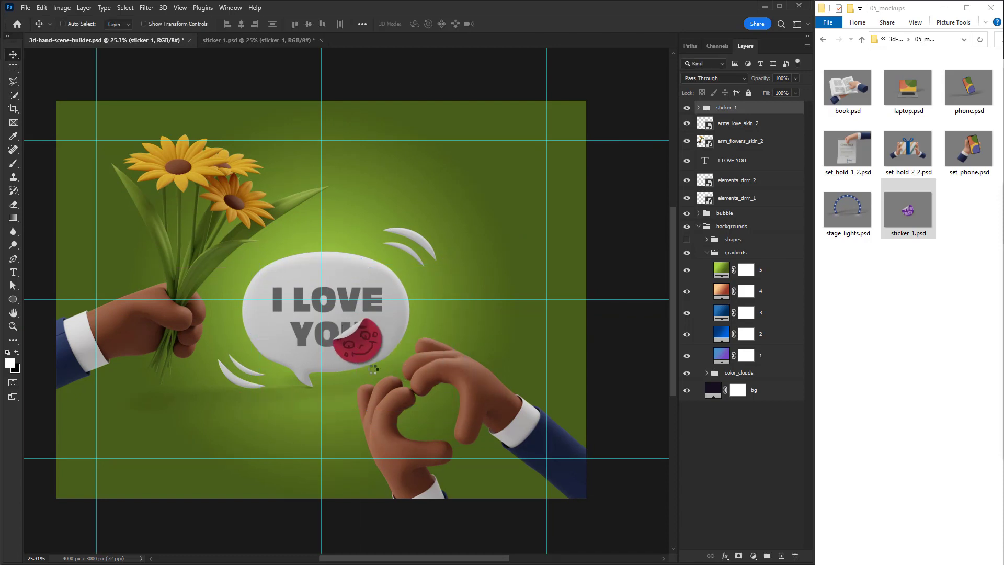
- Hide the guides and view the finished I LOVE YOU scene in full-screen mode
{"action": "key", "text": "ctrl+h"}
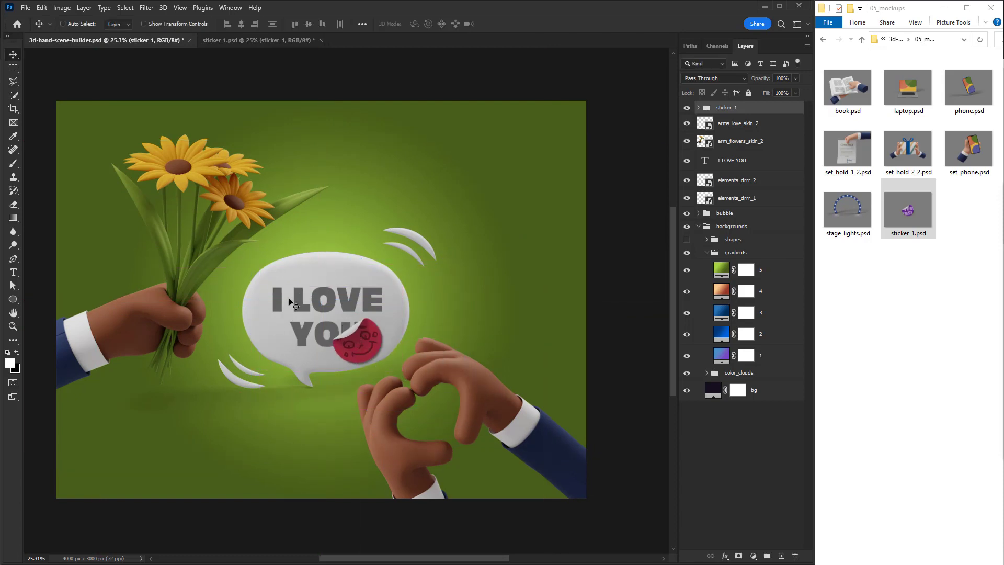
{"action": "key", "text": "f"}
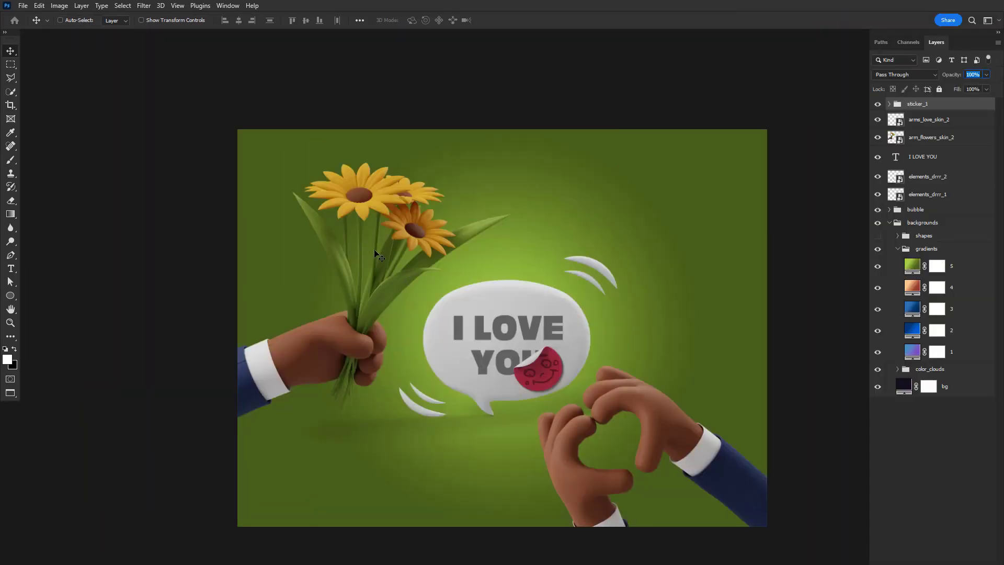
{"action": "key", "text": "f"}
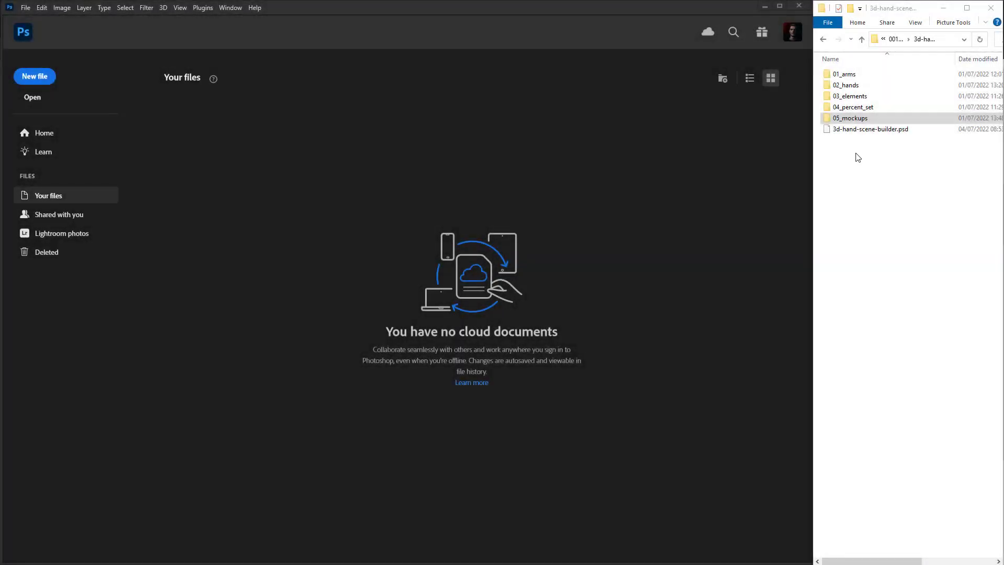
- Open a fresh copy of 3d-hand-scene-builder.psd from the kit folder to start another scene
{"action": "left_click_drag", "start_coordinate": [870, 129], "coordinate": [429, 274]}
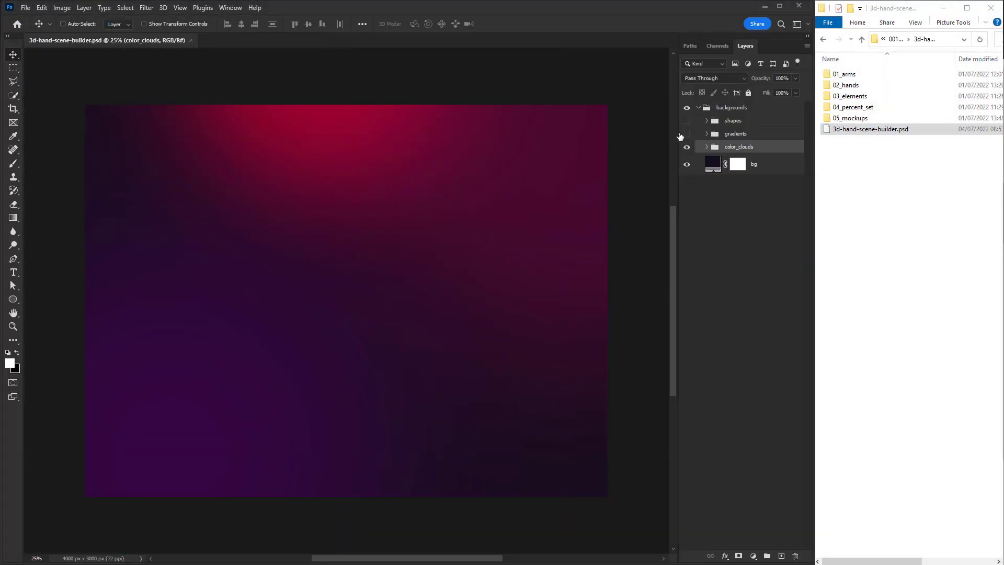
- Hide the color_clouds group, show the gradients group, and hide gradients 5 and 4 so blue gradient 3 is the background
{"action": "left_click", "coordinate": [686, 146]}
{"action": "left_click", "coordinate": [687, 134]}
{"action": "left_click", "coordinate": [707, 133]}
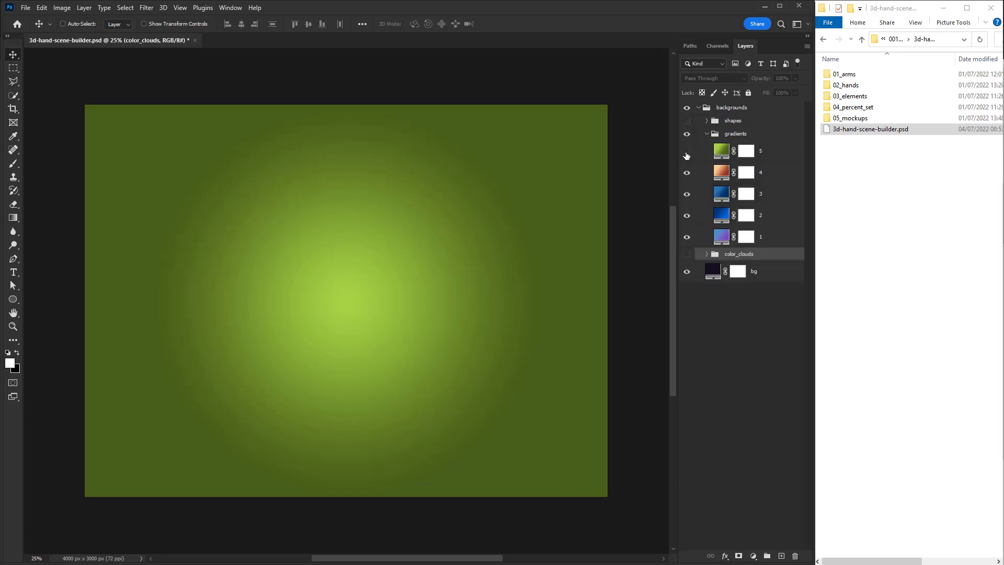
{"action": "left_click", "coordinate": [687, 151]}
{"action": "left_click", "coordinate": [687, 172]}
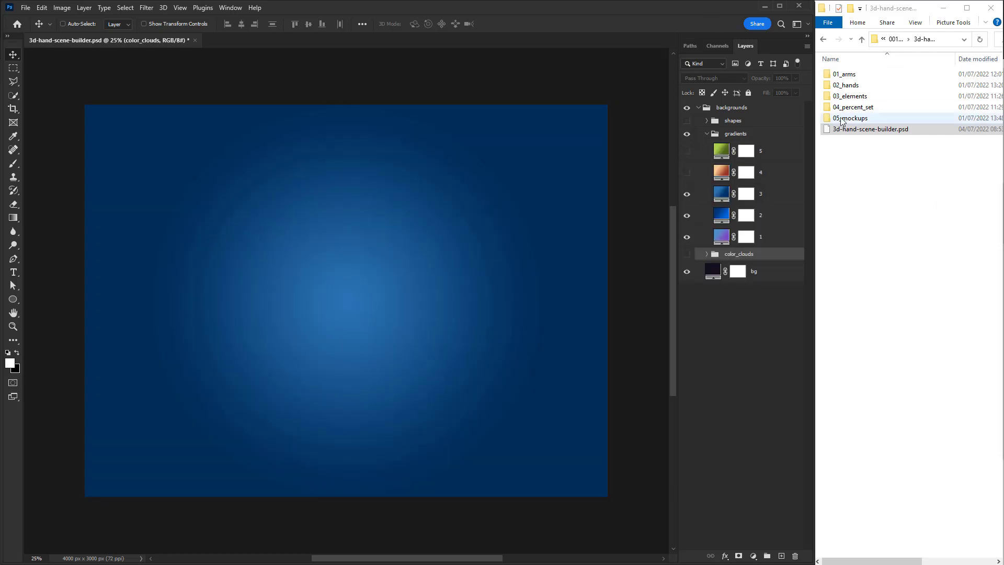
- Place hand_magnifying_glass_skin_3.png from the 02_hands folder into the scene and move its layer above the backgrounds group
{"action": "double_click", "coordinate": [845, 85]}
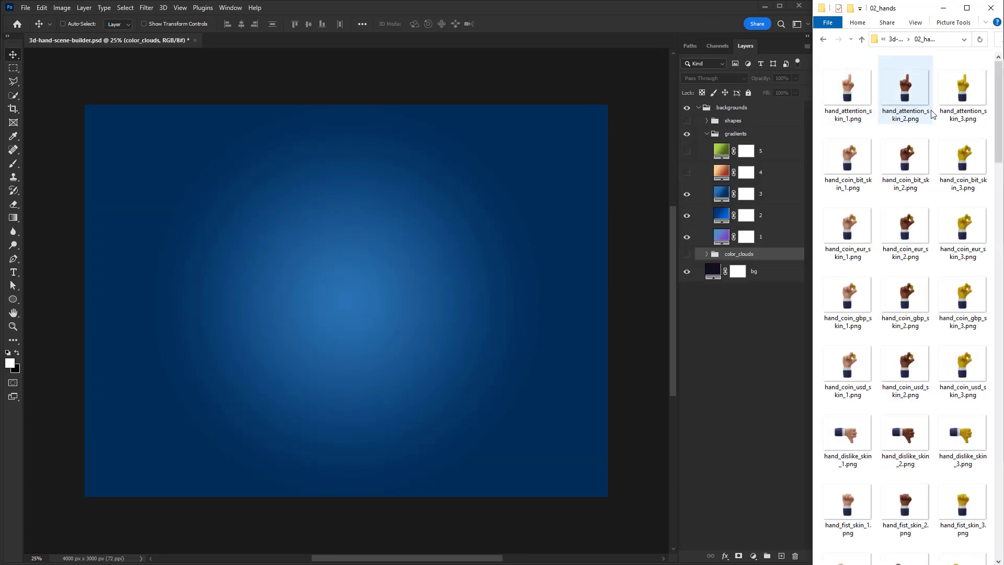
{"action": "scroll", "coordinate": [889, 157], "scroll_direction": "down", "scroll_amount": 8}
{"action": "scroll", "coordinate": [1002, 265], "scroll_direction": "down", "scroll_amount": 6}
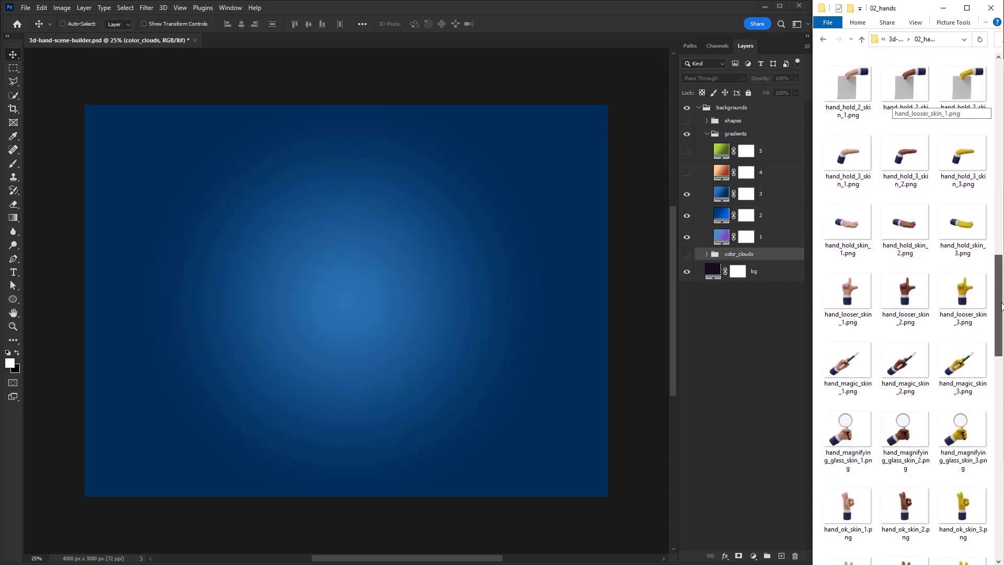
{"action": "left_click_drag", "start_coordinate": [961, 301], "coordinate": [268, 364]}
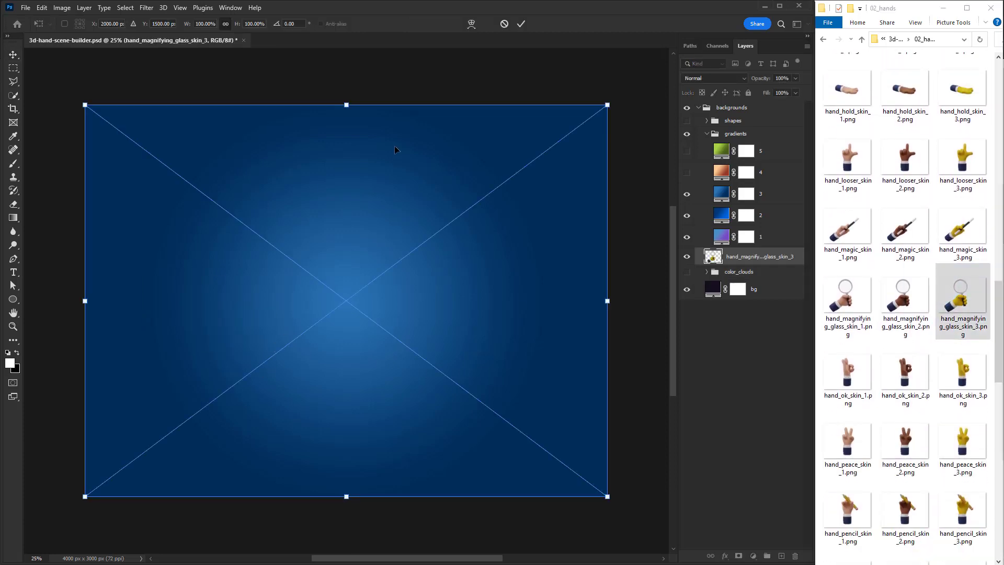
{"action": "key", "text": "Return"}
{"action": "left_click_drag", "start_coordinate": [705, 99], "coordinate": [706, 102]}
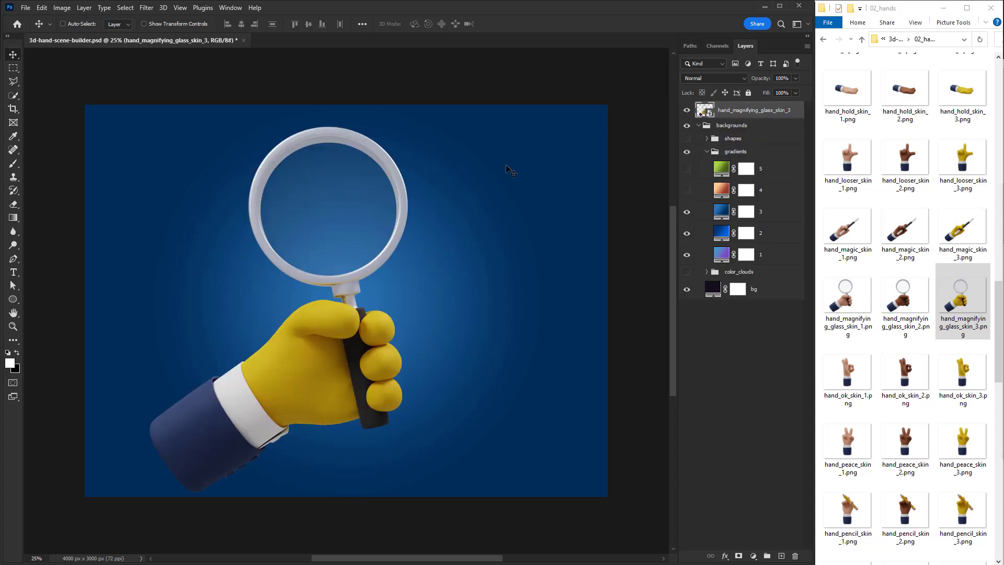
- Rotate the magnifying-glass hand about 60 degrees clockwise, scale it down, and position it in the left half of the canvas
{"action": "key", "text": "ctrl"}
{"action": "key", "text": "ctrl+t"}
{"action": "left_click_drag", "start_coordinate": [461, 99], "coordinate": [526, 304]}
{"action": "left_click_drag", "start_coordinate": [644, 431], "coordinate": [489, 370]}
{"action": "left_click_drag", "start_coordinate": [350, 266], "coordinate": [371, 309]}
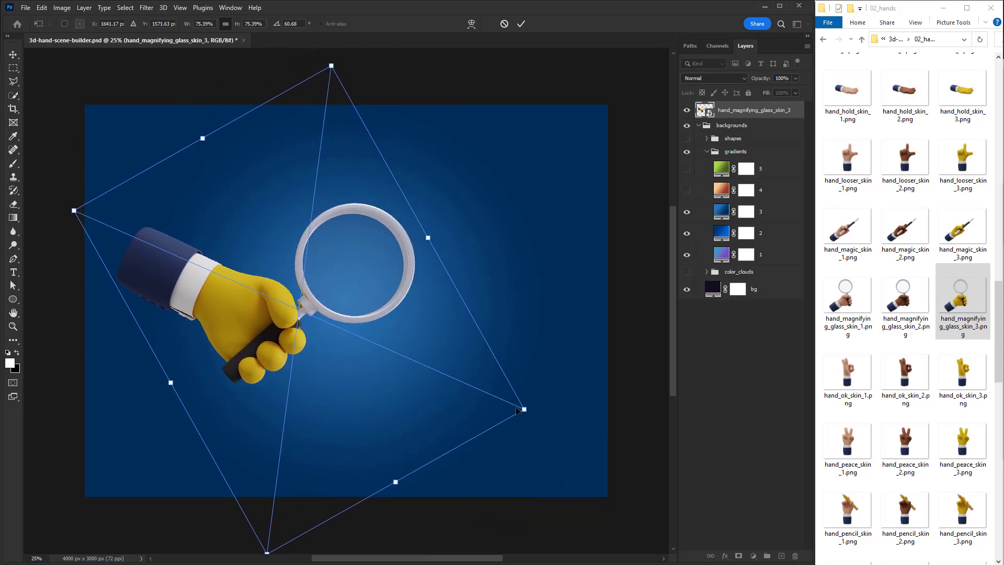
{"action": "left_click_drag", "start_coordinate": [521, 409], "coordinate": [456, 379]}
{"action": "left_click_drag", "start_coordinate": [357, 290], "coordinate": [372, 339]}
{"action": "left_click", "coordinate": [660, 333]}
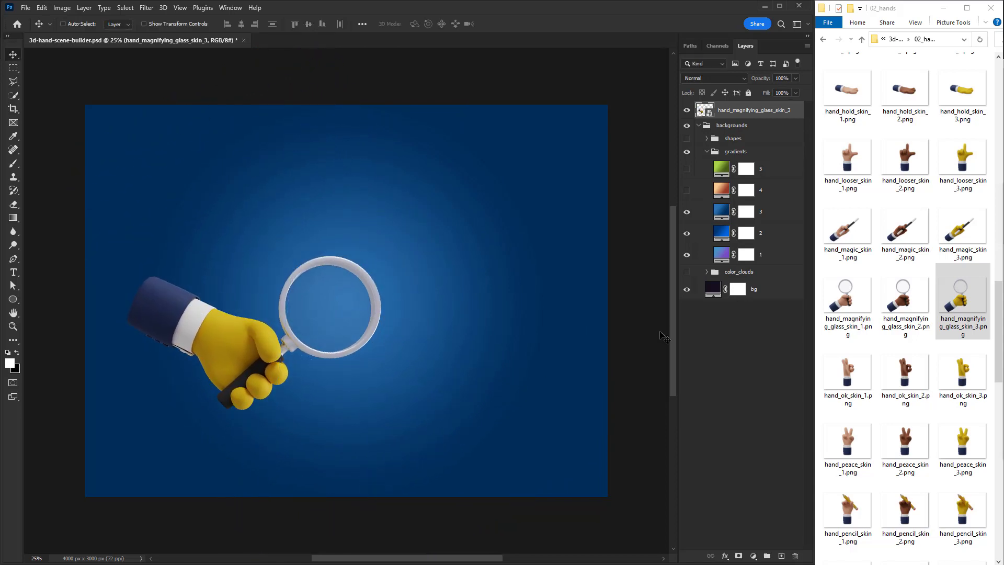
- Open set_hold_1_2.psd from the kit's 05_mockups folder as a separate document
{"action": "left_click", "coordinate": [861, 40]}
{"action": "double_click", "coordinate": [853, 121]}
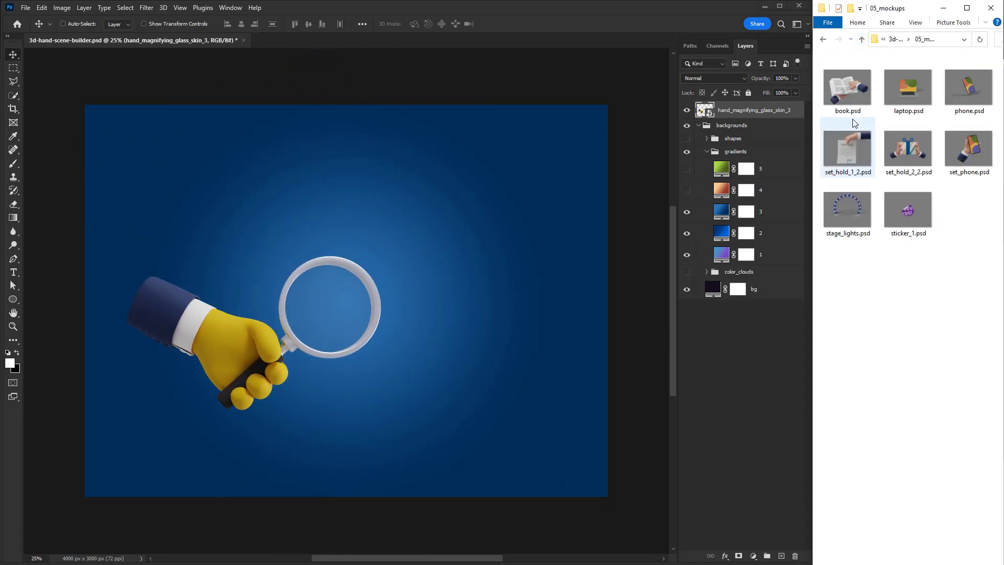
{"action": "left_click_drag", "start_coordinate": [871, 176], "coordinate": [508, 30]}
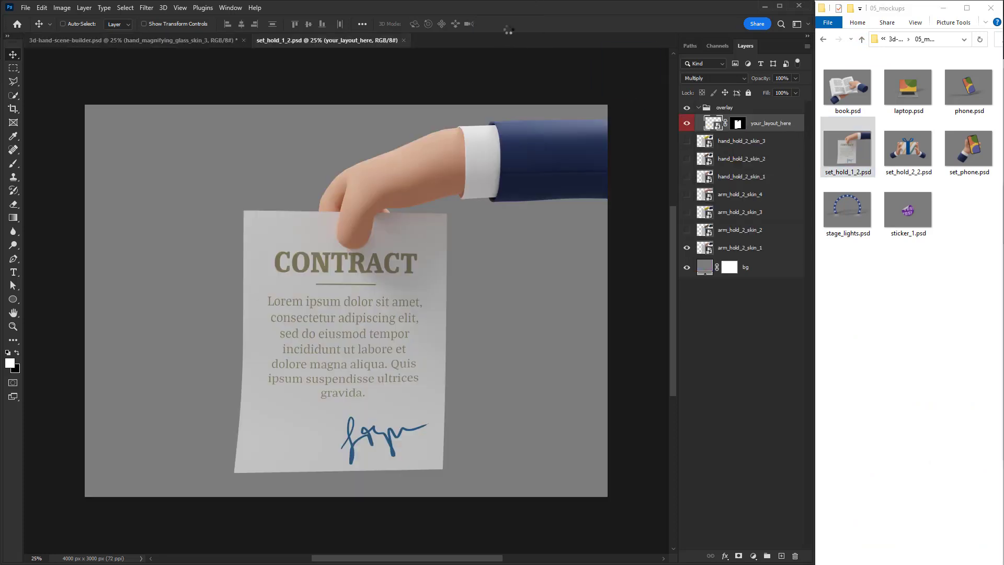
- Preview the arm and hand skin variants holding the contract, leaving only the yellow hand_hold_2_skin_3 visible
{"action": "left_click", "coordinate": [687, 248]}
{"action": "left_click", "coordinate": [687, 230]}
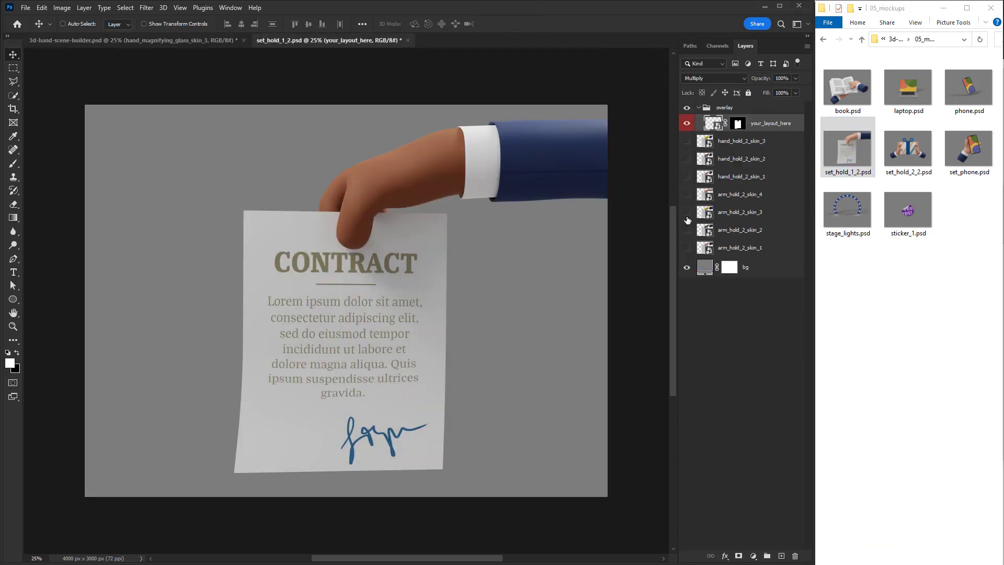
{"action": "left_click", "coordinate": [687, 212]}
{"action": "left_click", "coordinate": [687, 214]}
{"action": "left_click", "coordinate": [687, 195]}
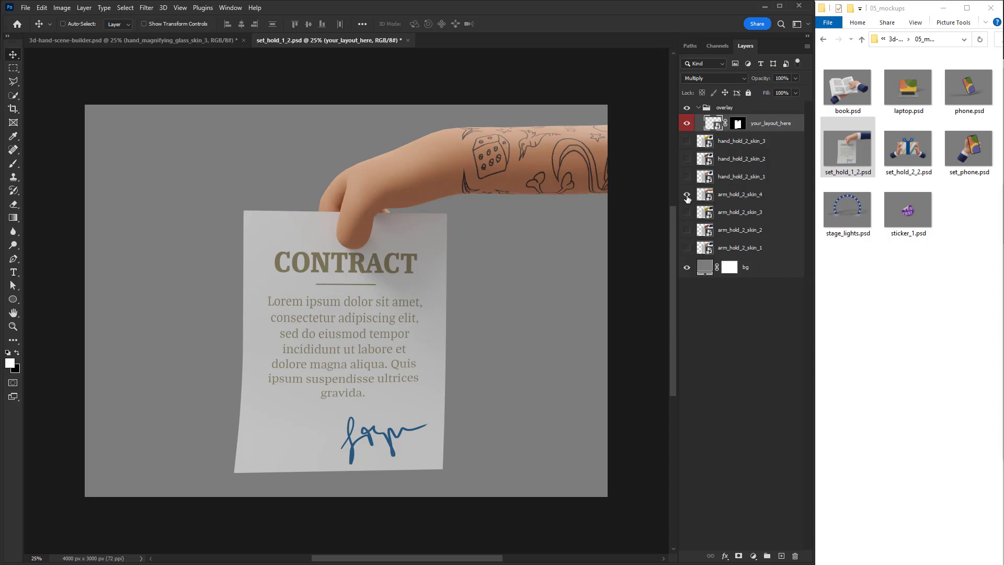
{"action": "left_click", "coordinate": [687, 195]}
{"action": "left_click", "coordinate": [687, 177]}
{"action": "left_click", "coordinate": [686, 177]}
{"action": "left_click", "coordinate": [687, 159]}
{"action": "left_click", "coordinate": [687, 159]}
{"action": "left_click", "coordinate": [687, 141]}
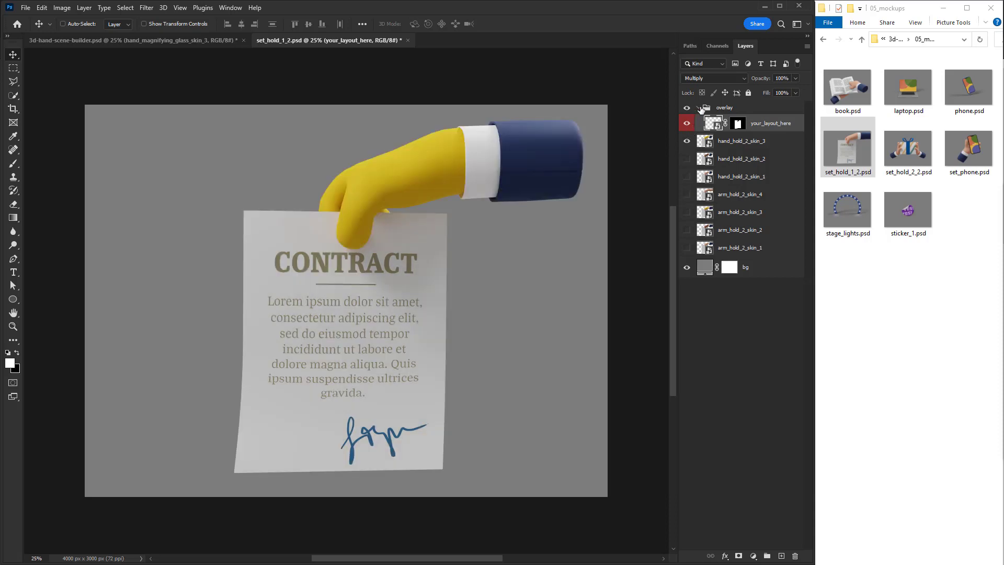
- Delete the unused hand and arm layers from hand_hold_2_skin_2 to arm_hold_2_skin_1 and collapse the overlay group
{"action": "left_click", "coordinate": [728, 160]}
{"action": "left_click", "coordinate": [740, 247], "text": "shift"}
{"action": "left_click_drag", "start_coordinate": [740, 248], "coordinate": [795, 556]}
{"action": "left_click", "coordinate": [699, 108]}
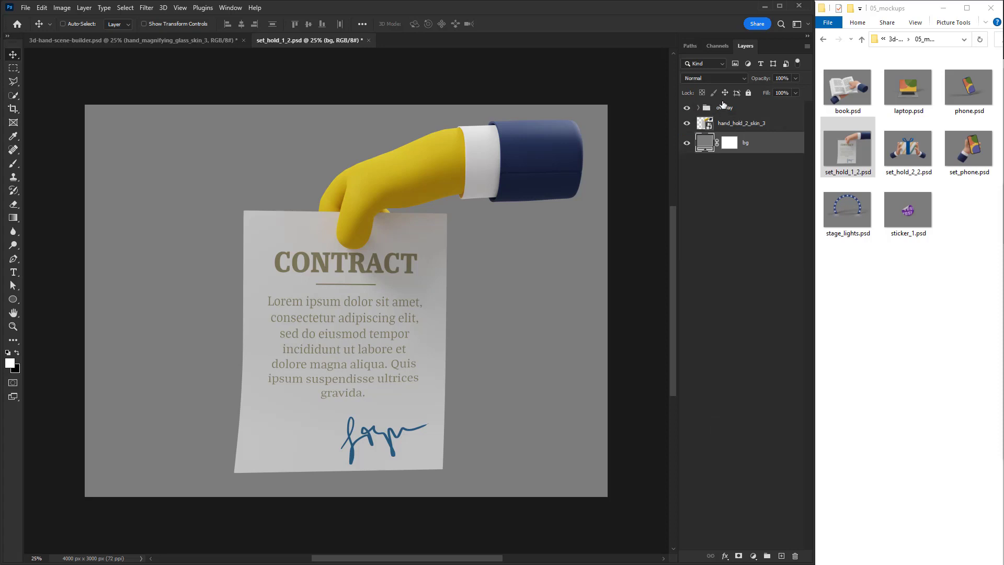
- Group the overlay and hand_hold_2_skin_3 as hand2 and copy the group into the 3d-hand-scene-builder.psd scene
{"action": "left_click", "coordinate": [723, 107]}
{"action": "left_click", "coordinate": [725, 122], "text": "shift"}
{"action": "key", "text": "ctrl+g"}
{"action": "double_click", "coordinate": [726, 108]}
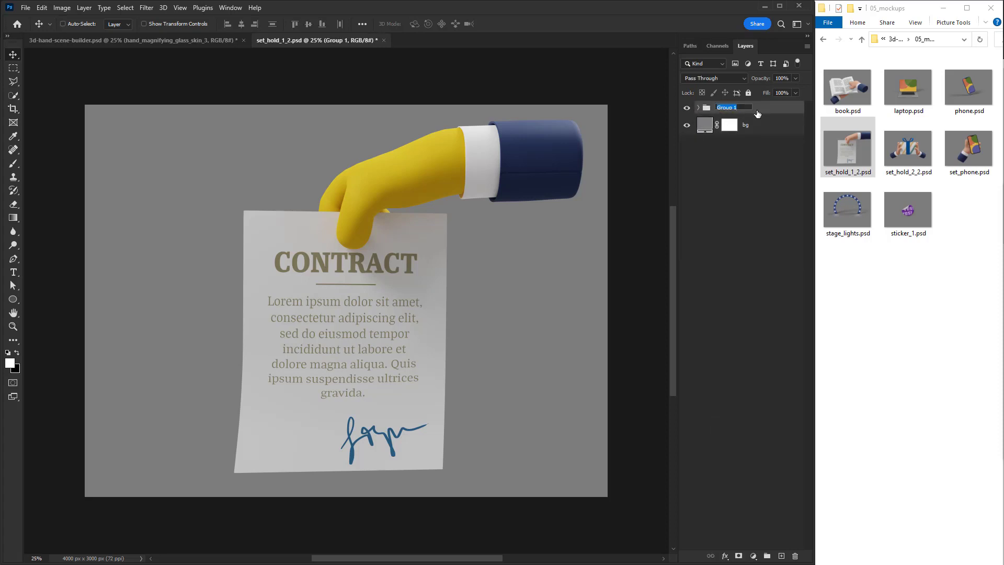
{"action": "type", "text": "hand2"}
{"action": "mouse_move", "coordinate": [395, 180]}
{"action": "left_mouse_down"}
{"action": "mouse_move", "coordinate": [192, 85]}
{"action": "mouse_move", "coordinate": [213, 74]}
{"action": "mouse_move", "coordinate": [432, 153]}
{"action": "mouse_move", "coordinate": [393, 184]}
{"action": "left_mouse_up"}
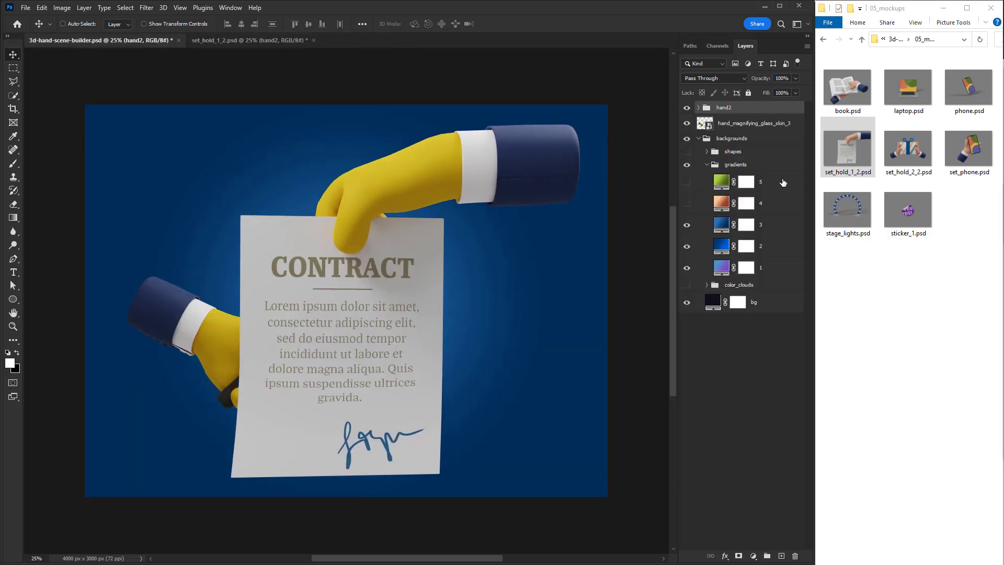
- Move the magnifying-glass layer above hand2, duplicate the hand2 group under its default copy name, and hide the copy
{"action": "left_click_drag", "start_coordinate": [705, 124], "coordinate": [688, 104]}
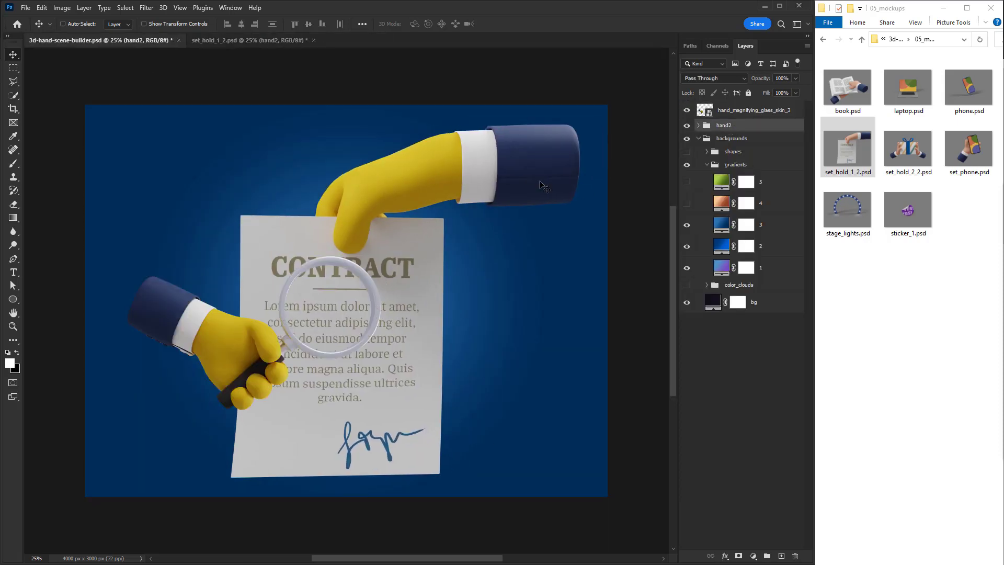
{"action": "right_click", "coordinate": [710, 128]}
{"action": "key", "text": "Escape"}
{"action": "right_click", "coordinate": [740, 128]}
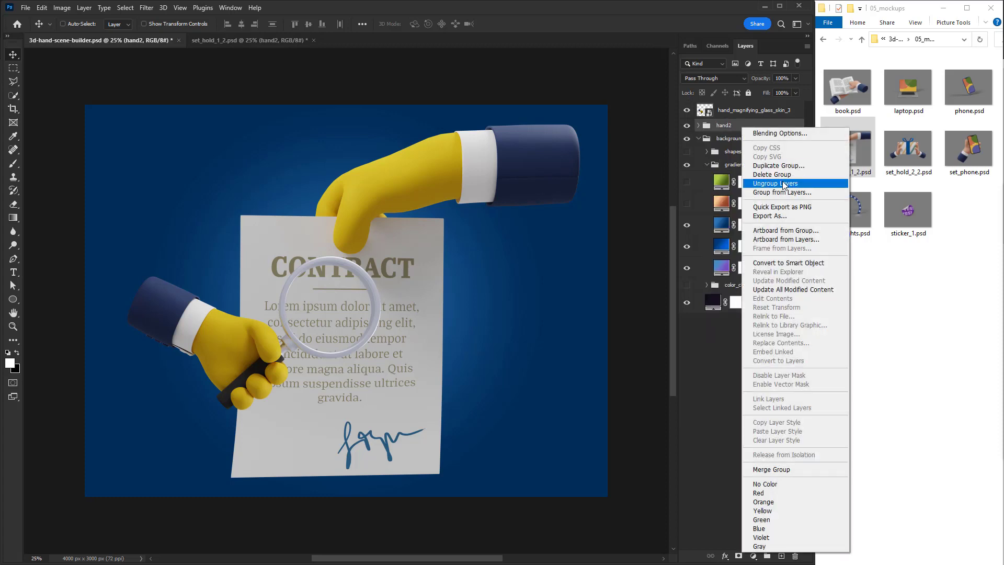
{"action": "left_click", "coordinate": [778, 165]}
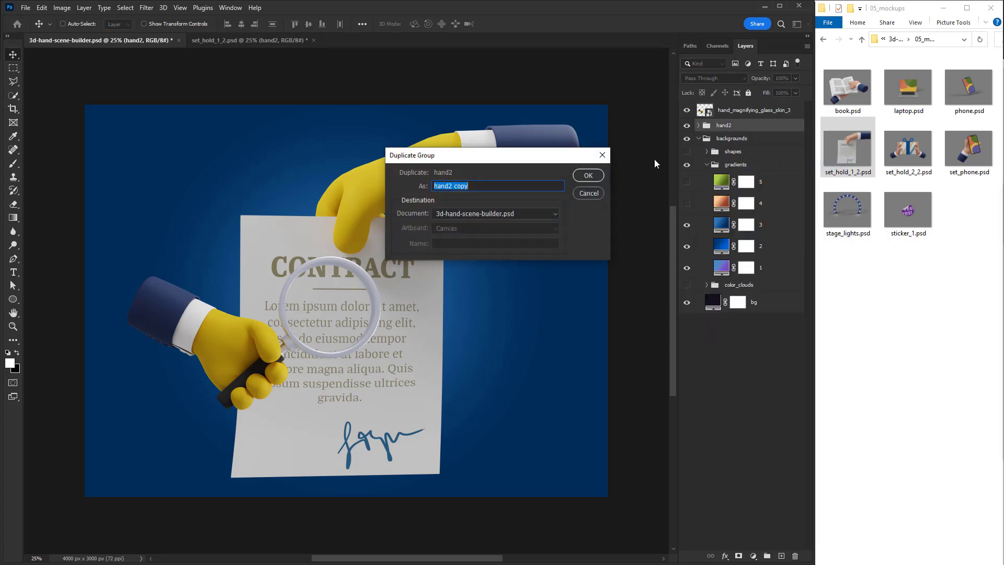
{"action": "left_click", "coordinate": [587, 176]}
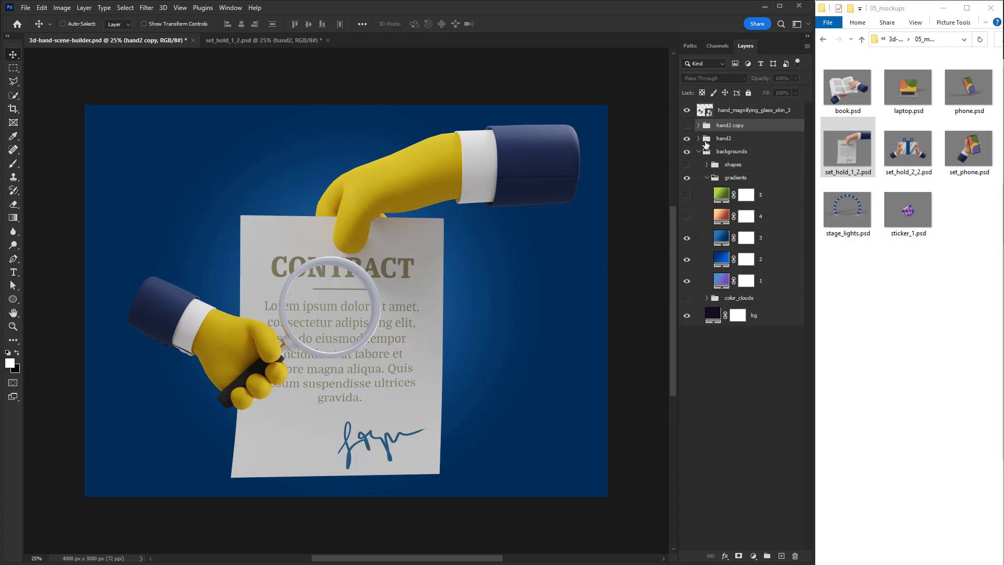
- Scale the original hand2 group to about 61% and position it so the contract's left part sits behind the magnifying glass
{"action": "left_click", "coordinate": [705, 143]}
{"action": "key", "text": "ctrl+t"}
{"action": "left_click_drag", "start_coordinate": [578, 122], "coordinate": [475, 214]}
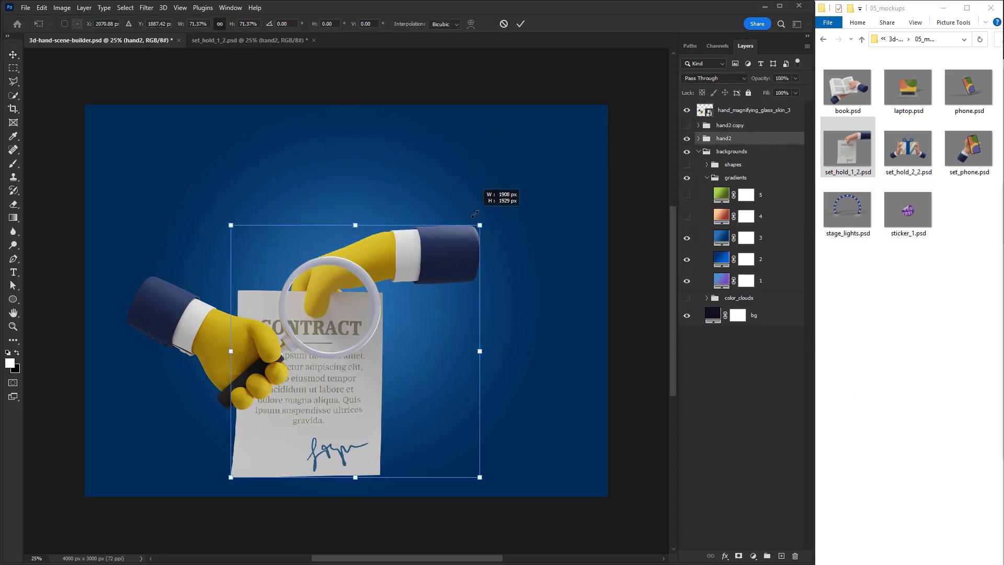
{"action": "left_click_drag", "start_coordinate": [401, 303], "coordinate": [472, 226]}
{"action": "left_click_drag", "start_coordinate": [548, 148], "coordinate": [514, 182]}
{"action": "left_click_drag", "start_coordinate": [468, 230], "coordinate": [476, 221]}
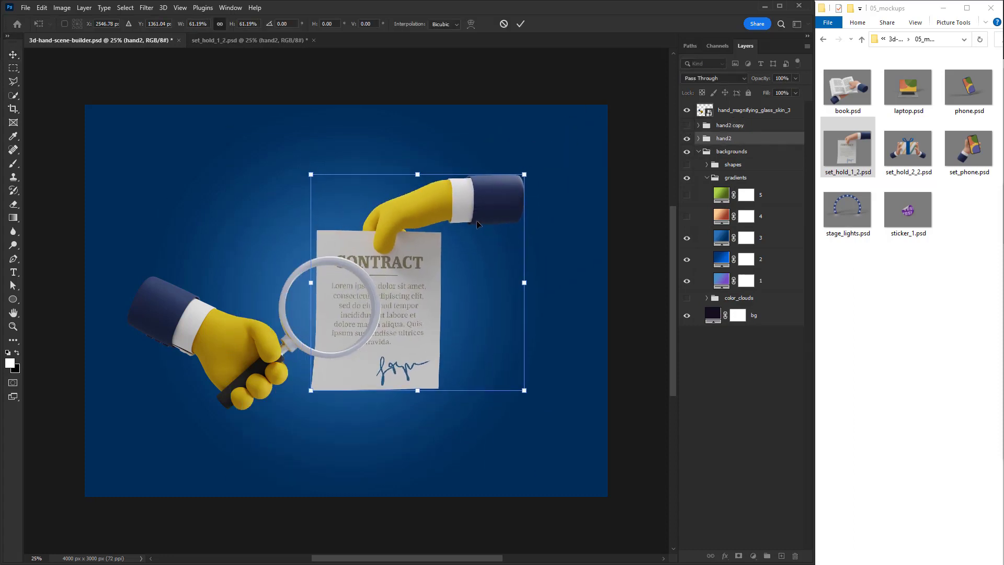
{"action": "key", "text": "Return"}
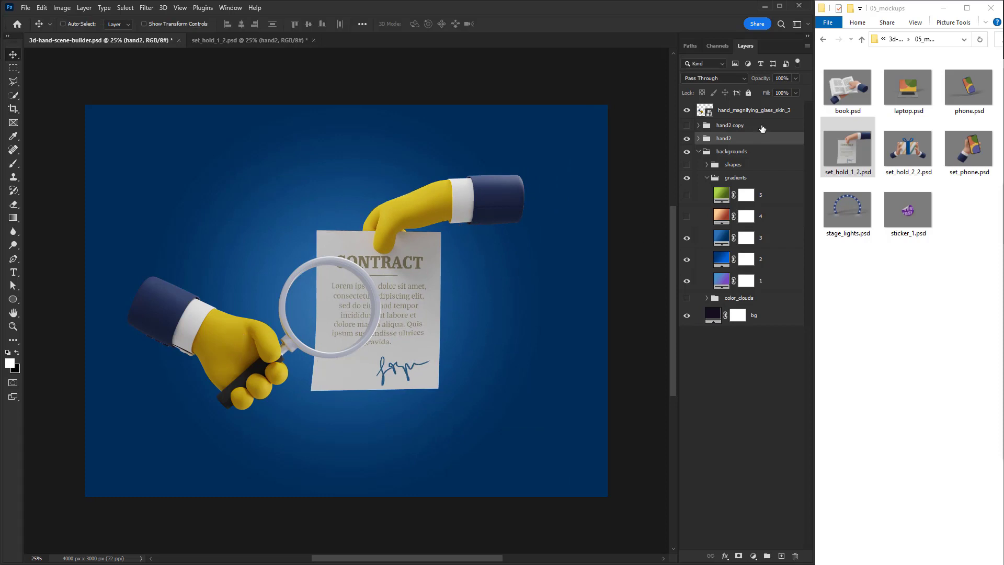
- Draw a black circle with the Ellipse tool over the magnifying-glass lens and lower its opacity to 77%
{"action": "left_click", "coordinate": [754, 112]}
{"action": "left_click", "coordinate": [13, 299]}
{"action": "scroll", "coordinate": [287, 303], "scroll_direction": "up", "scroll_amount": 4}
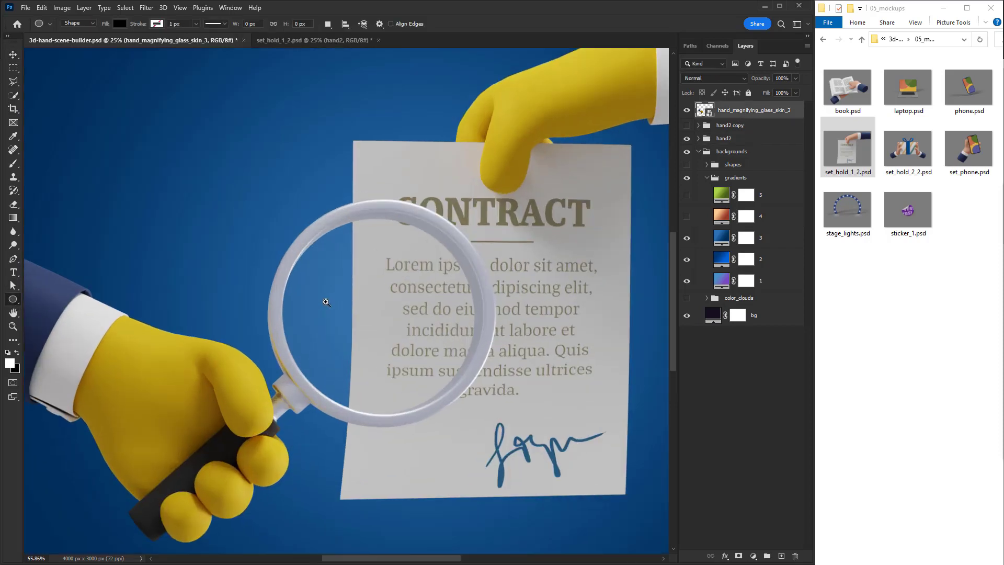
{"action": "left_click_drag", "start_coordinate": [296, 232], "coordinate": [413, 346]}
{"action": "key", "text": "v"}
{"action": "left_click_drag", "start_coordinate": [270, 201], "coordinate": [361, 281]}
{"action": "left_click", "coordinate": [785, 91]}
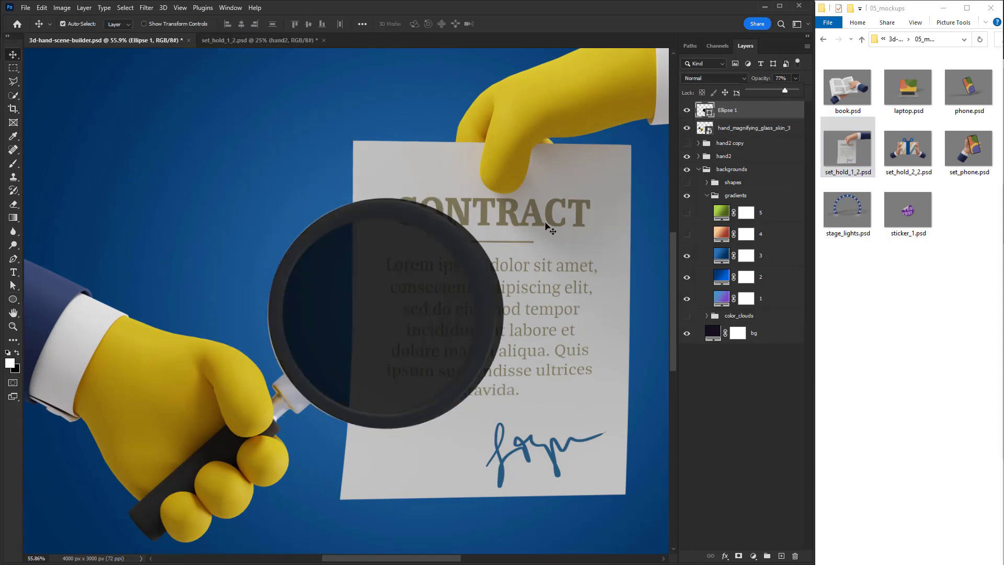
- Scale the ellipse down slightly and center it within the magnifying-glass frame
{"action": "key", "text": "ctrl+t"}
{"action": "left_click_drag", "start_coordinate": [502, 198], "coordinate": [488, 209]}
{"action": "left_click_drag", "start_coordinate": [456, 250], "coordinate": [459, 243]}
{"action": "key", "text": "Return"}
- Put the ellipse in its own group, mask the group with the ellipse's outline, and hide Ellipse 1
{"action": "key", "text": "ctrl+g"}
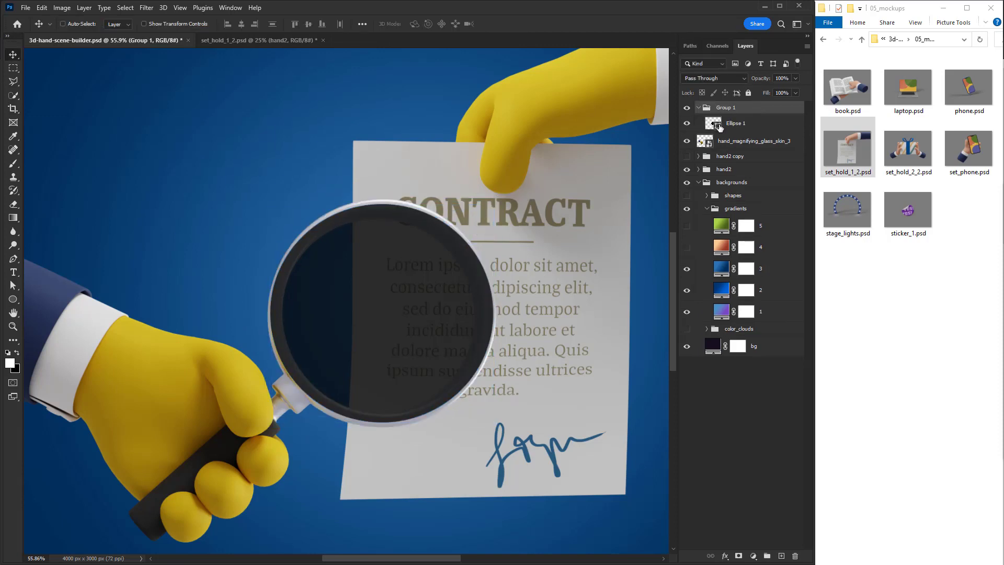
{"action": "left_click_drag", "start_coordinate": [718, 124], "coordinate": [727, 110]}
{"action": "left_click", "coordinate": [686, 128]}
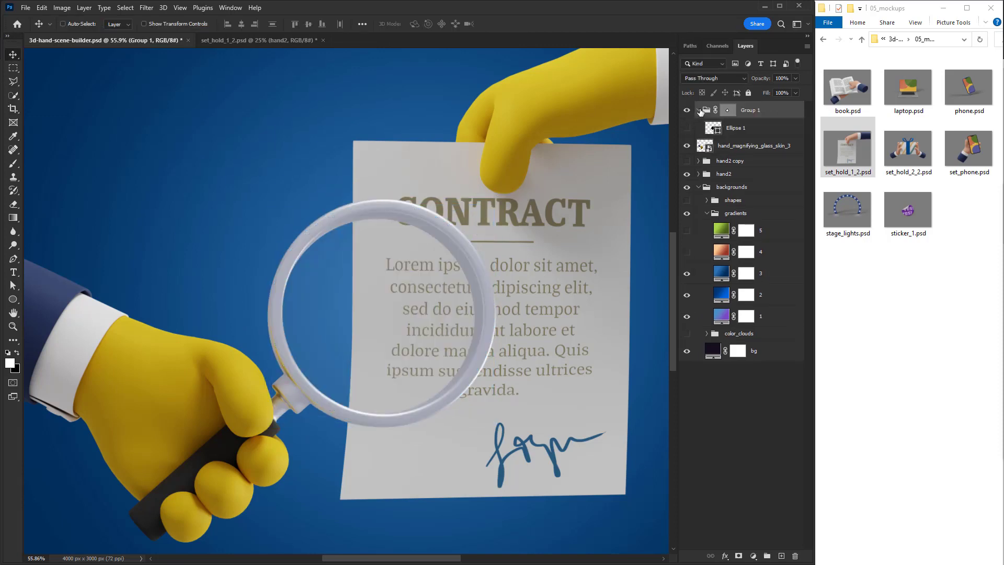
- Move the magnifying-glass layer above the masked group and combine both into a group named hand1
{"action": "left_click", "coordinate": [699, 110]}
{"action": "left_click", "coordinate": [740, 127], "text": "shift"}
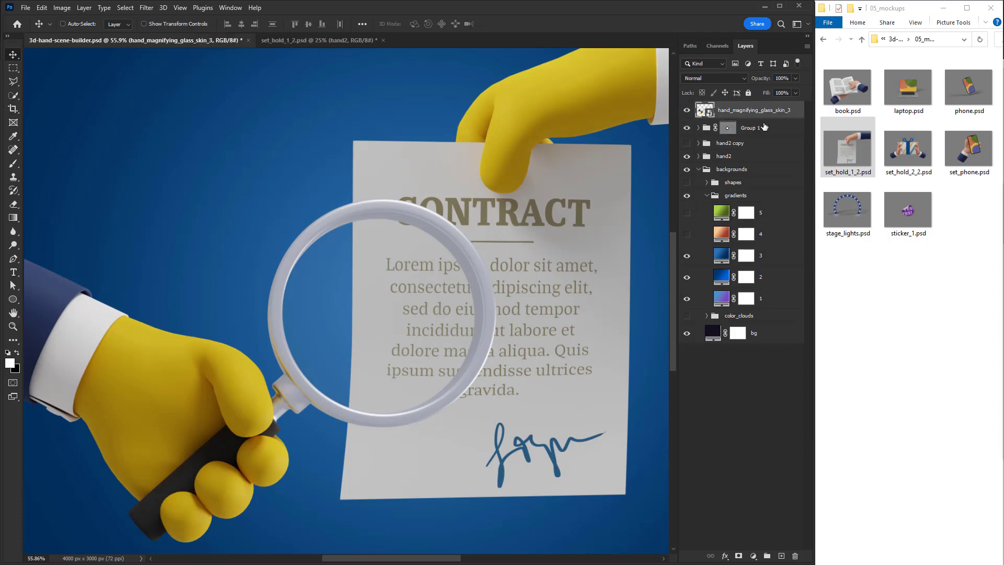
{"action": "key", "text": "ctrl+g"}
{"action": "left_click", "coordinate": [718, 111]}
{"action": "type", "text": "hand"}
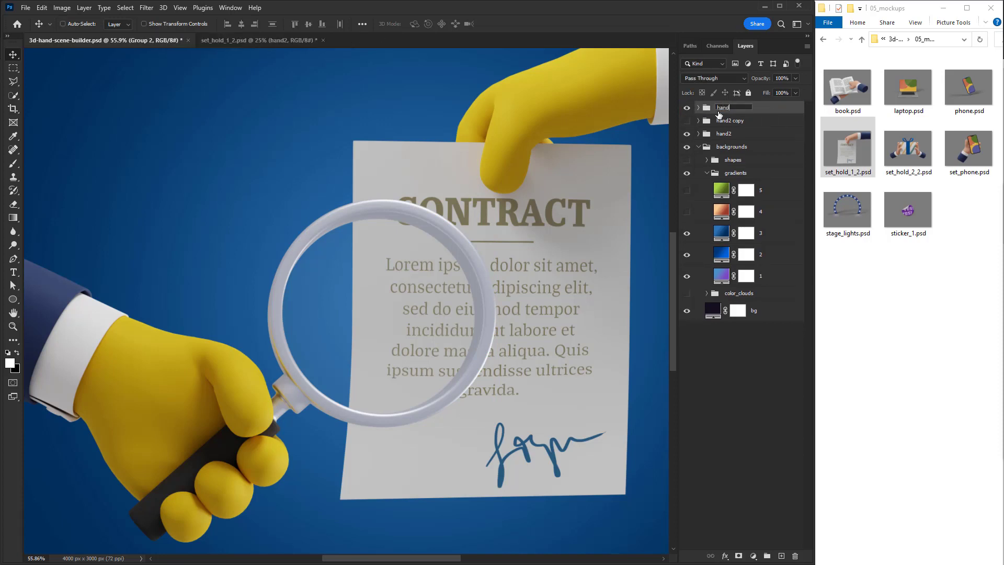
{"action": "type", "text": "1"}
{"action": "key", "text": "Return"}
- Show the hand2 copy group and move it inside the masked Group 1 within hand1, above Ellipse 1
{"action": "left_click", "coordinate": [698, 108]}
{"action": "left_click", "coordinate": [706, 140]}
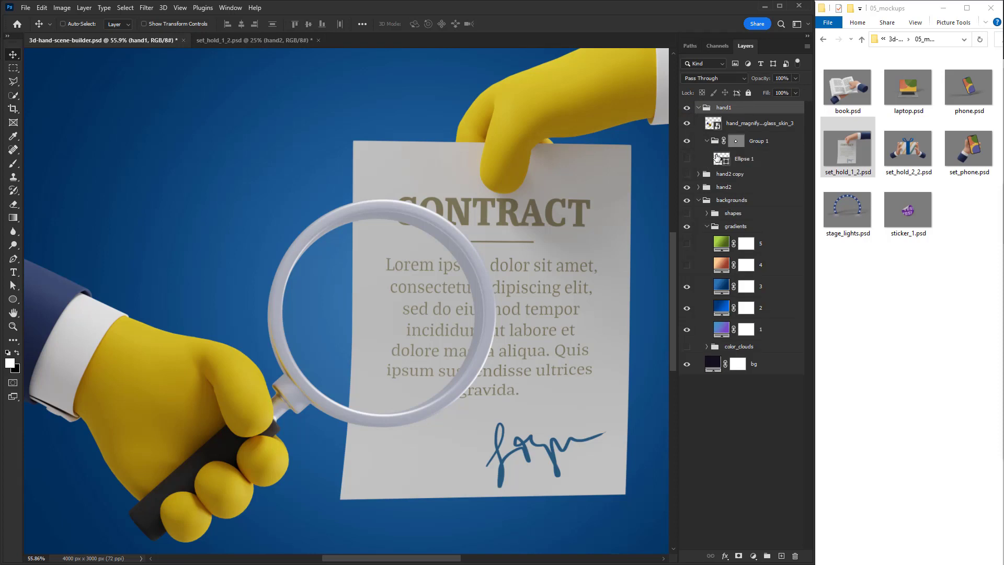
{"action": "left_click", "coordinate": [687, 174]}
{"action": "left_click_drag", "start_coordinate": [728, 166], "coordinate": [732, 151]}
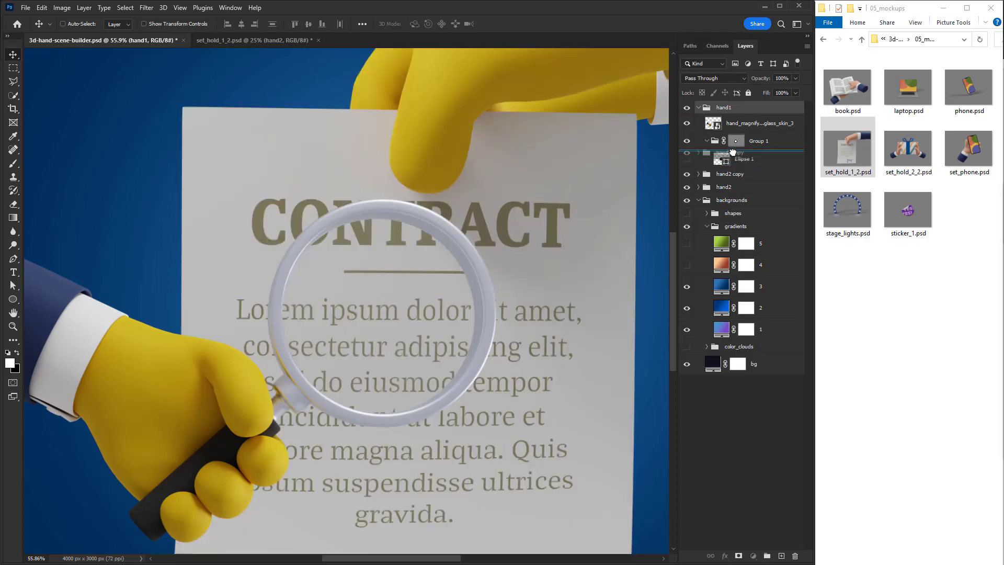
- Reposition the enlarged contract copy inside the lens so its text lines up with the smaller contract behind
{"action": "left_click_drag", "start_coordinate": [487, 275], "coordinate": [497, 216]}
{"action": "left_click", "coordinate": [14, 326]}
{"action": "left_click_drag", "start_coordinate": [560, 303], "coordinate": [378, 286]}
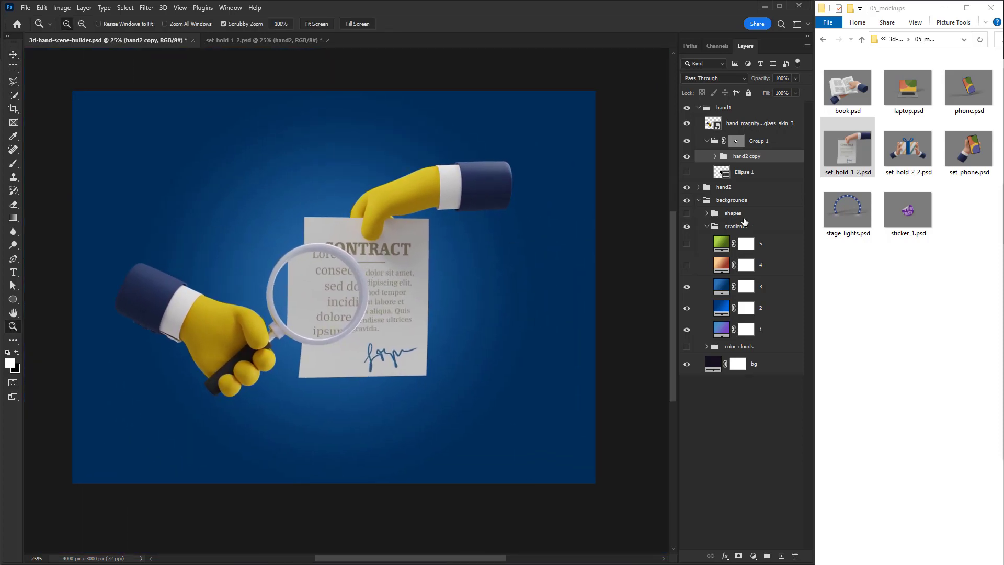
{"action": "key", "text": "v"}
{"action": "left_click_drag", "start_coordinate": [338, 339], "coordinate": [338, 330]}
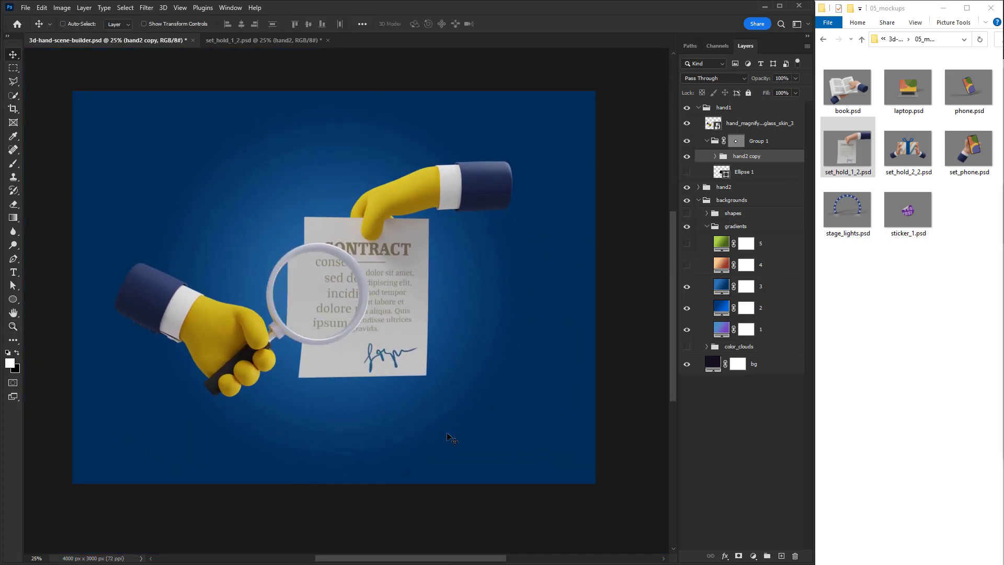
- Collapse hand1, select it together with hand2, and shift both slightly down and to the right on the canvas
{"action": "left_click", "coordinate": [699, 108]}
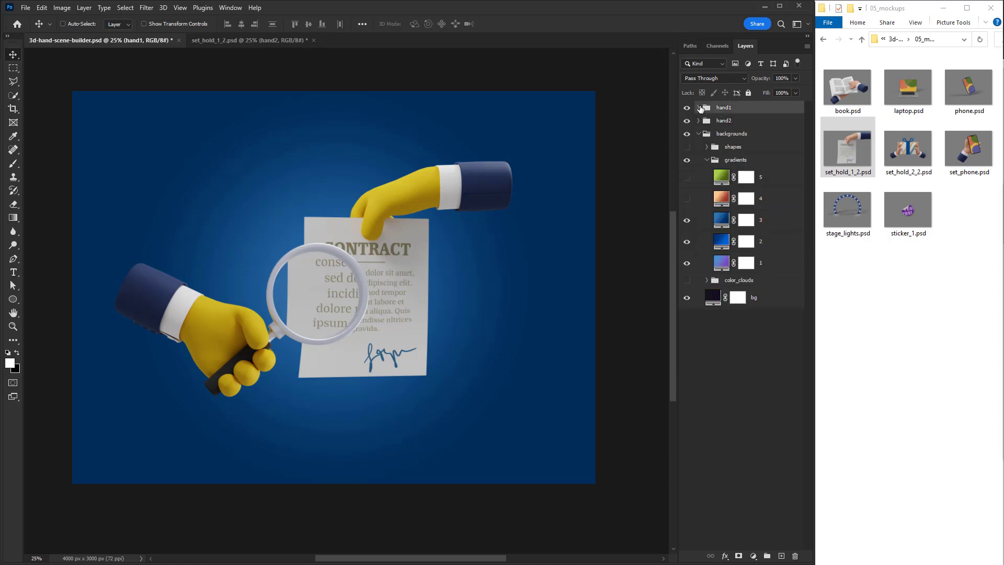
{"action": "left_click", "coordinate": [723, 125], "text": "shift"}
{"action": "left_click_drag", "start_coordinate": [529, 214], "coordinate": [540, 227]}
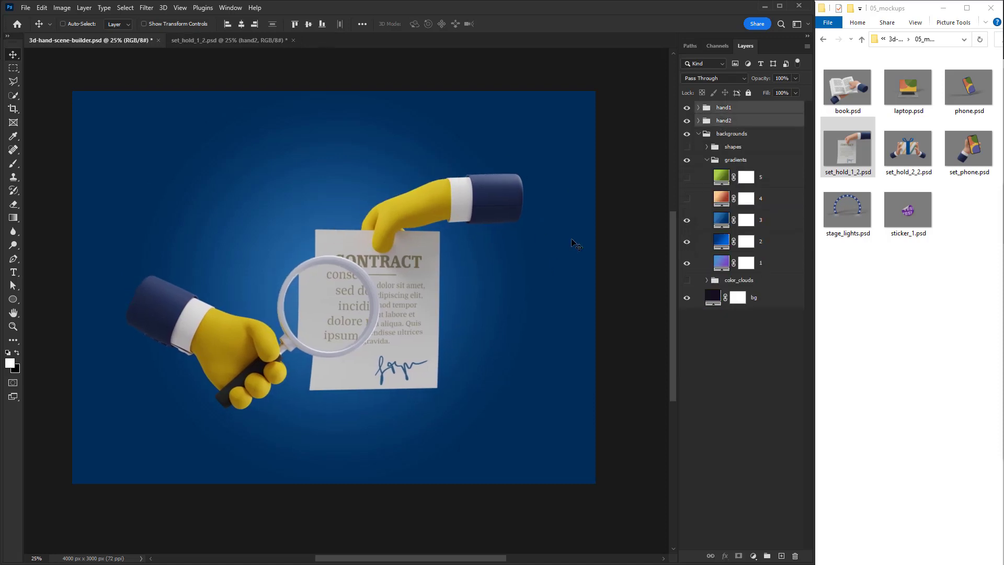
- View the finished magnifying-glass and contract scene in full-screen mode
{"action": "key", "text": "f"}
{"action": "key", "text": "f"}
{"action": "left_click_drag", "start_coordinate": [631, 207], "coordinate": [586, 153]}
{"action": "left_click_drag", "start_coordinate": [558, 208], "coordinate": [677, 150]}
{"action": "left_click", "coordinate": [580, 210]}
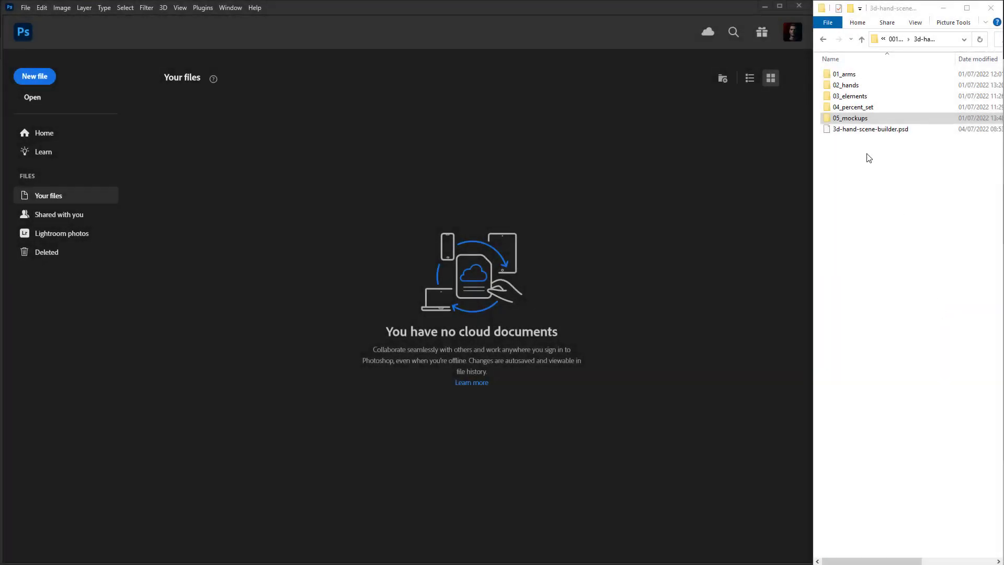
- Open 3d-hand-scene-builder.psd, show and expand the gradients group, and hide gradient 5 so the red-orange gradient 4 is used
{"action": "left_click_drag", "start_coordinate": [870, 128], "coordinate": [628, 202]}
{"action": "left_click", "coordinate": [686, 134]}
{"action": "left_click", "coordinate": [706, 134]}
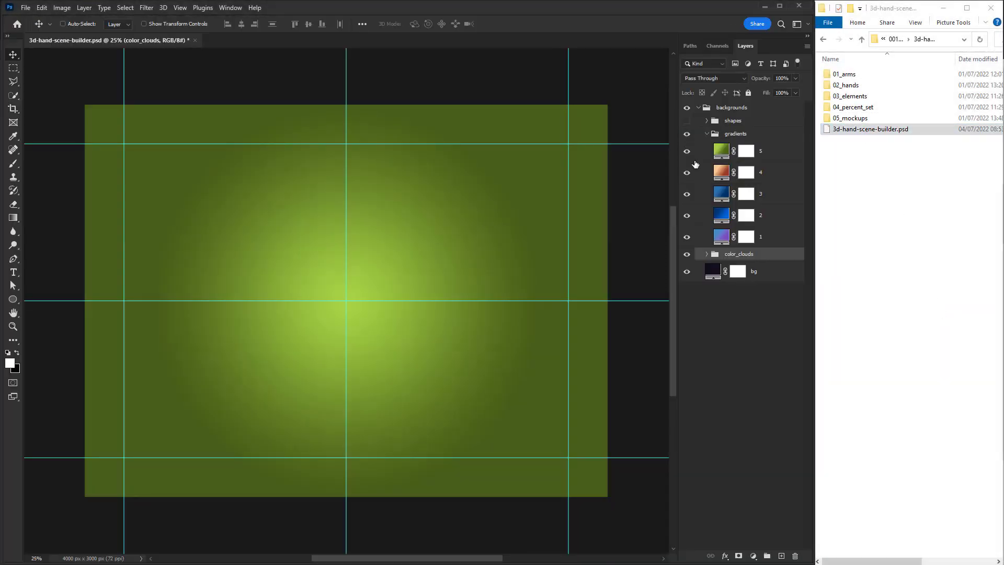
{"action": "left_click", "coordinate": [687, 151]}
- Place hand_hold_skin_1.png from the 02_hands folder into the scene and move its layer above the backgrounds group
{"action": "double_click", "coordinate": [845, 85]}
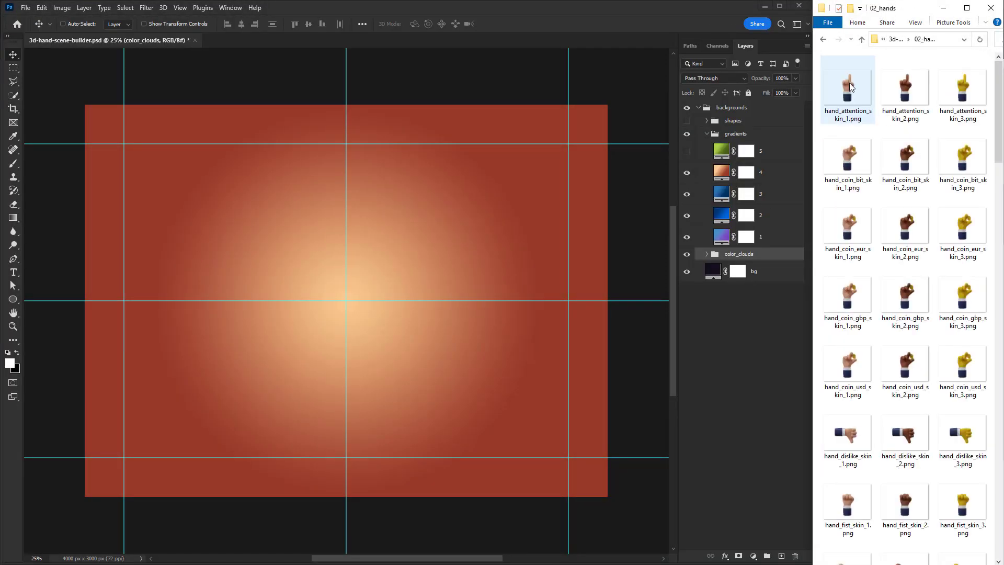
{"action": "left_click_drag", "start_coordinate": [999, 143], "coordinate": [1000, 303]}
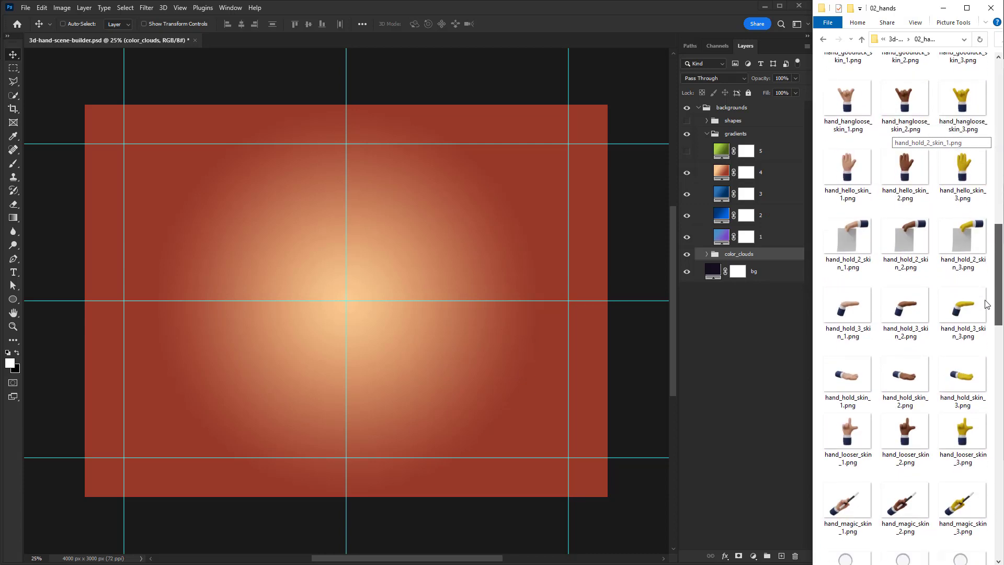
{"action": "left_click_drag", "start_coordinate": [847, 374], "coordinate": [314, 328]}
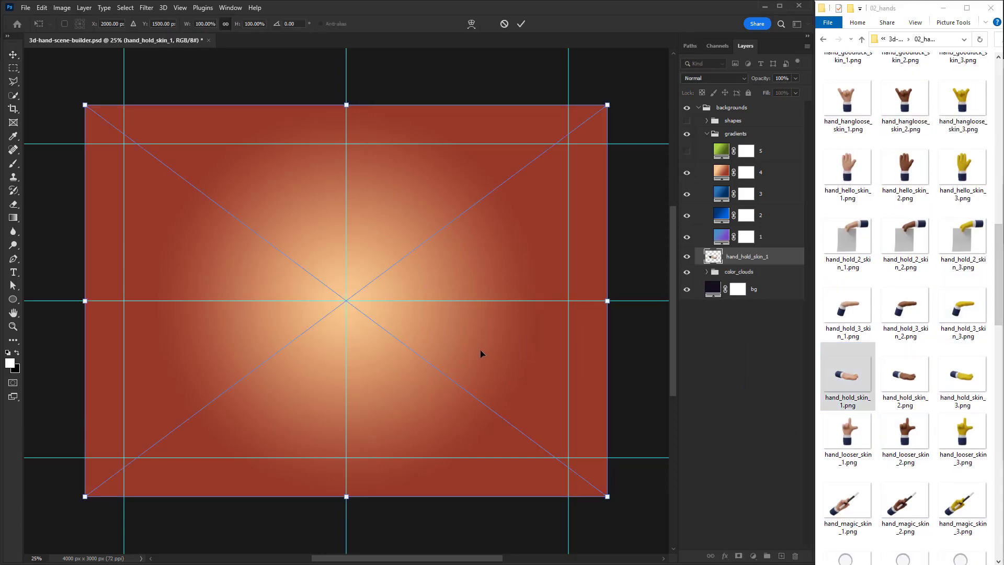
{"action": "key", "text": "Return"}
{"action": "left_click_drag", "start_coordinate": [780, 256], "coordinate": [679, 107]}
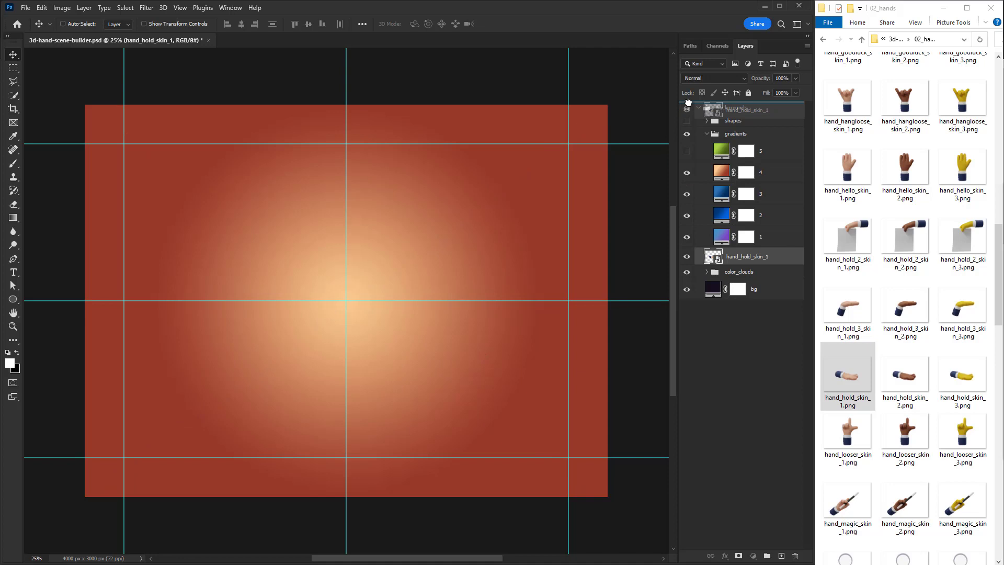
- Place pills_2.png and pills_2_shadows.png from the 03_elements folder above the hand, with the shadows layer beneath the pills layer
{"action": "left_click", "coordinate": [863, 40]}
{"action": "double_click", "coordinate": [853, 96]}
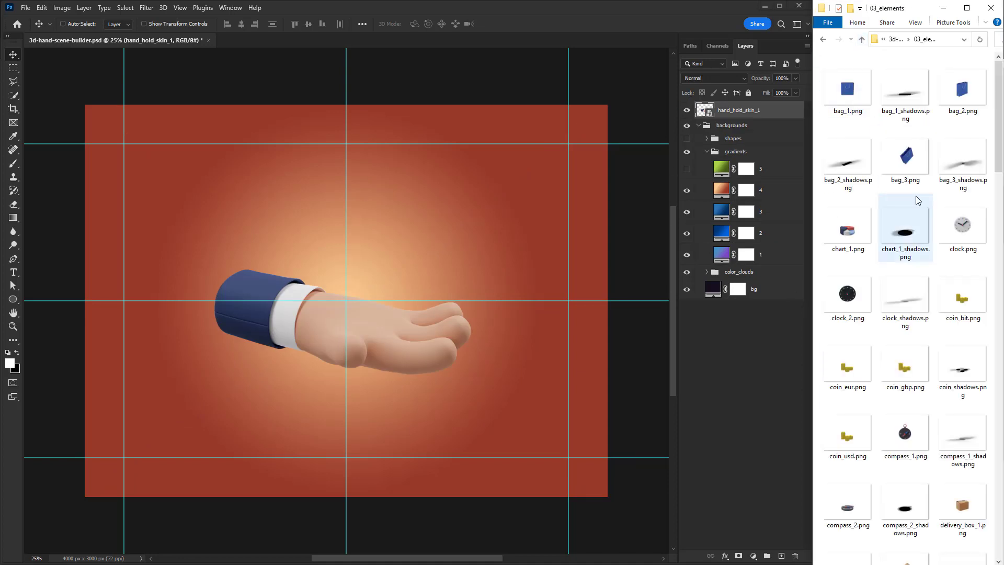
{"action": "left_click_drag", "start_coordinate": [997, 159], "coordinate": [974, 452]}
{"action": "left_click", "coordinate": [842, 317]}
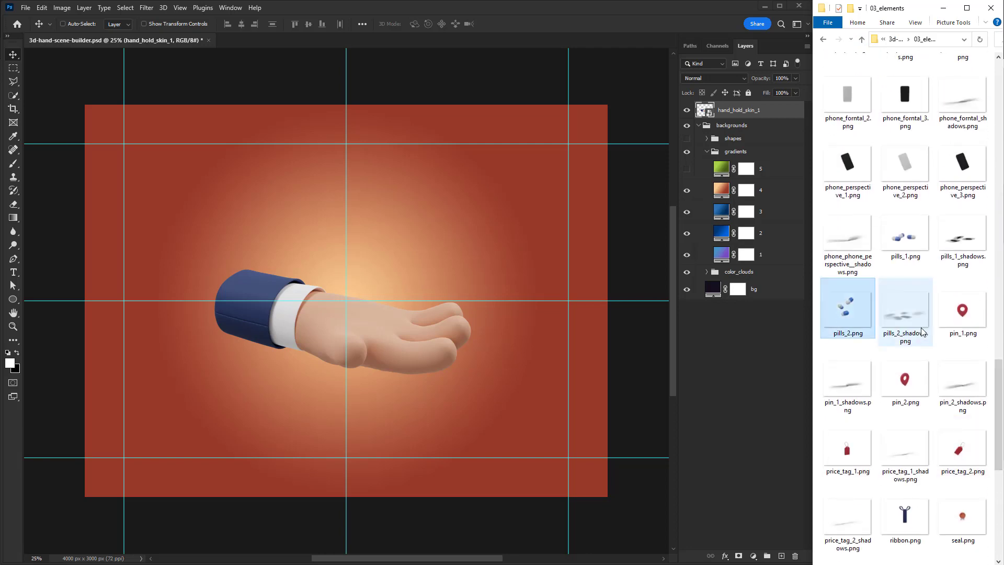
{"action": "left_click", "coordinate": [914, 317], "text": "ctrl"}
{"action": "left_click_drag", "start_coordinate": [863, 324], "coordinate": [417, 242]}
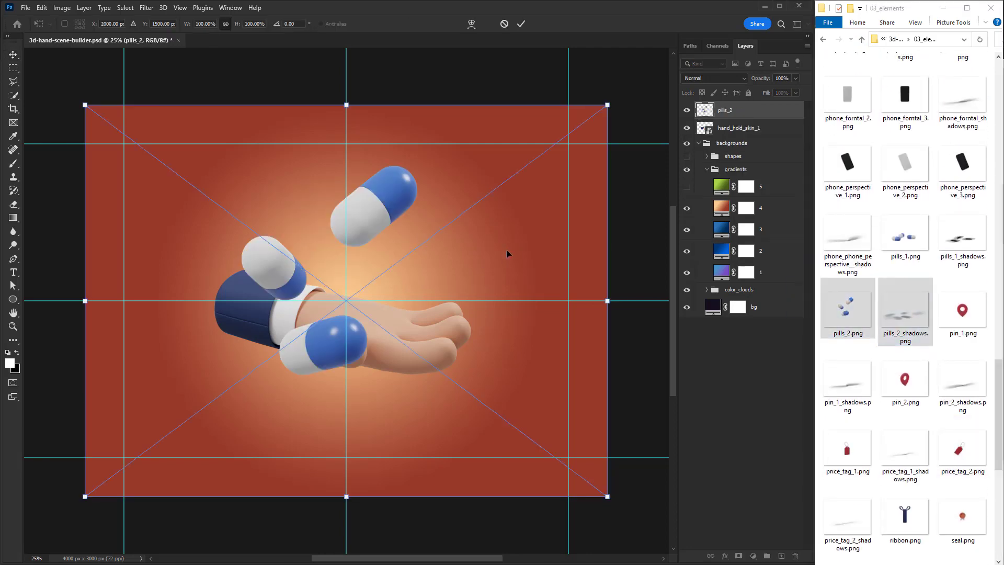
{"action": "key", "text": "Return"}
{"action": "key", "text": "Return"}
{"action": "left_click_drag", "start_coordinate": [741, 116], "coordinate": [747, 133]}
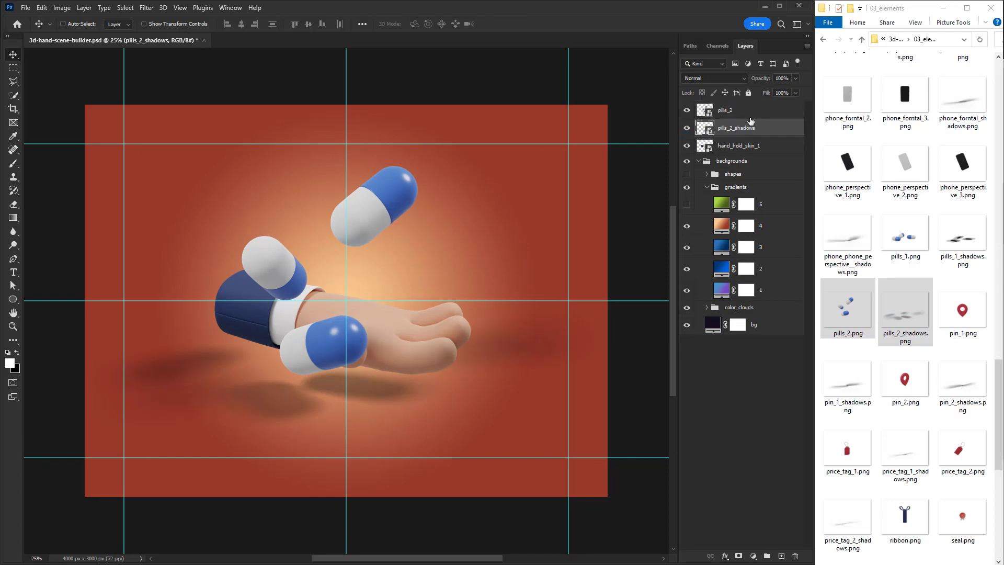
- Scale down the pills and their shadows together, position them over the open palm, and hide the guides
{"action": "left_click", "coordinate": [757, 111], "text": "shift"}
{"action": "key", "text": "ctrl+t"}
{"action": "left_click_drag", "start_coordinate": [601, 165], "coordinate": [411, 257]}
{"action": "left_click_drag", "start_coordinate": [265, 380], "coordinate": [396, 278]}
{"action": "left_click_drag", "start_coordinate": [550, 175], "coordinate": [523, 199]}
{"action": "left_click_drag", "start_coordinate": [470, 234], "coordinate": [461, 244]}
{"action": "key", "text": "Return"}
{"action": "key", "text": "ctrl+semicolon"}
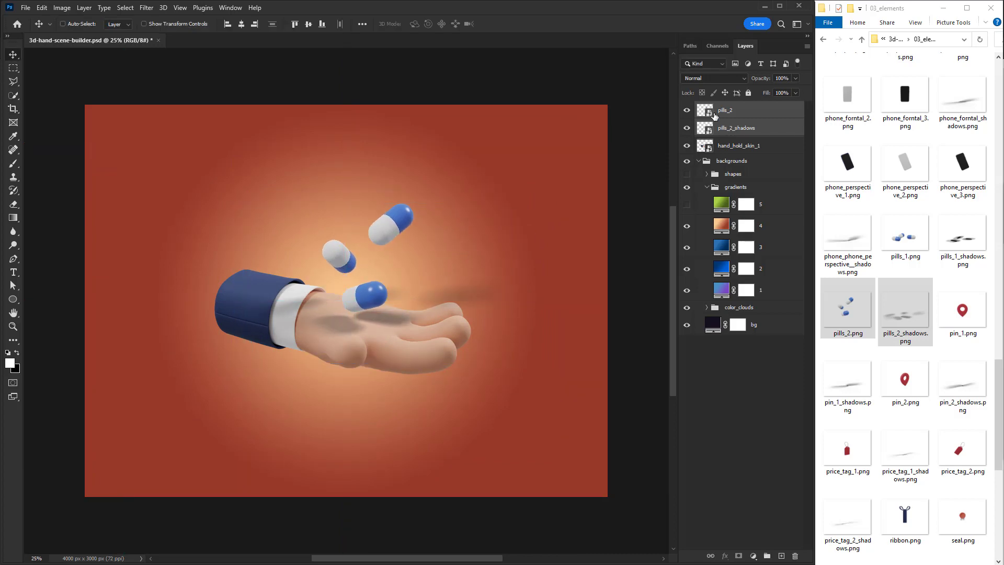
- Group the pills and their shadows layer and name the group pills
{"action": "key", "text": "ctrl+g"}
{"action": "double_click", "coordinate": [730, 111]}
{"action": "type", "text": "p"}
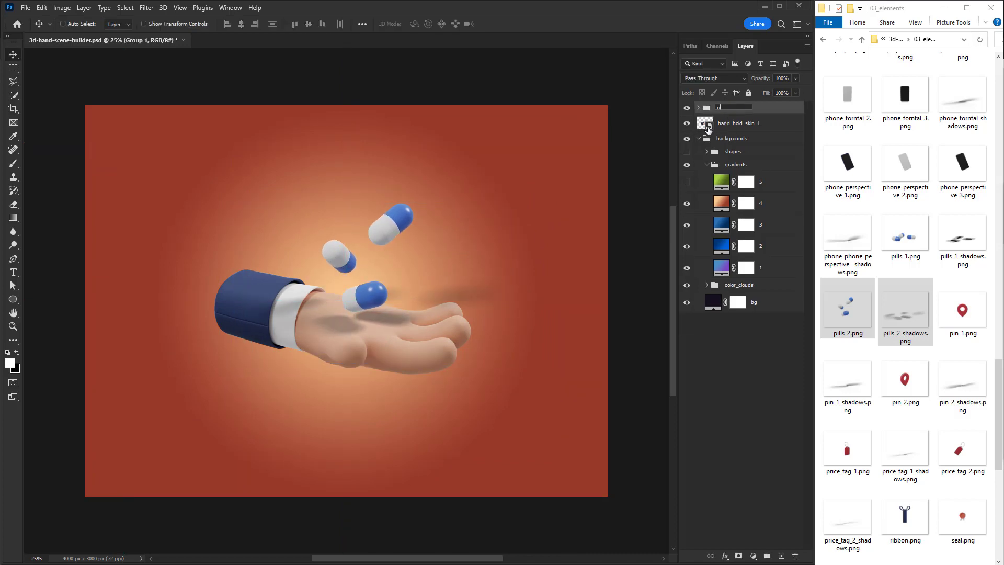
{"action": "type", "text": "ills"}
{"action": "key", "text": "Return"}
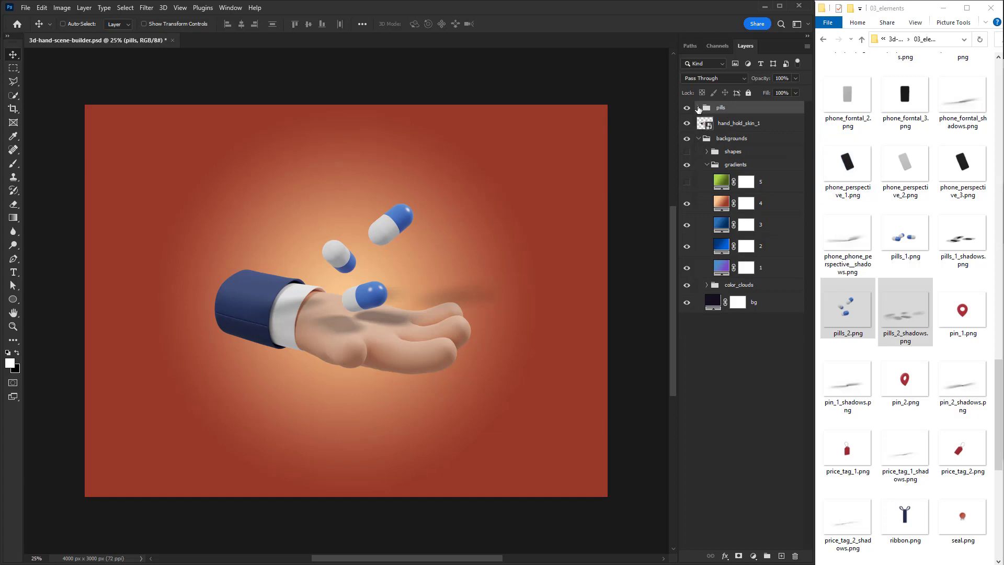
- Mask the pills_2_shadows layer with a selection of the hand_hold_skin_1 outline
{"action": "left_click", "coordinate": [699, 108]}
{"action": "left_click", "coordinate": [707, 161], "text": "ctrl"}
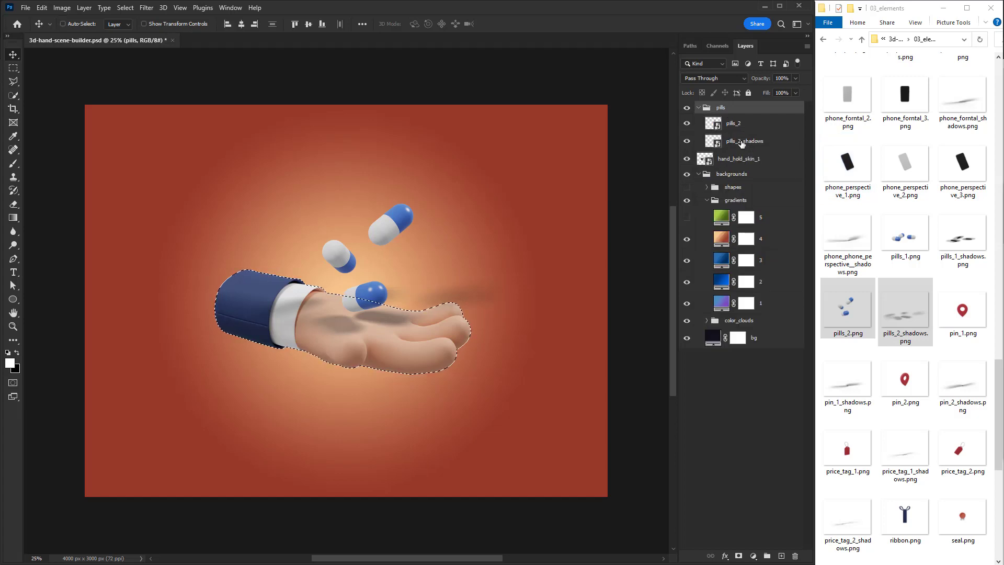
{"action": "left_click", "coordinate": [745, 143]}
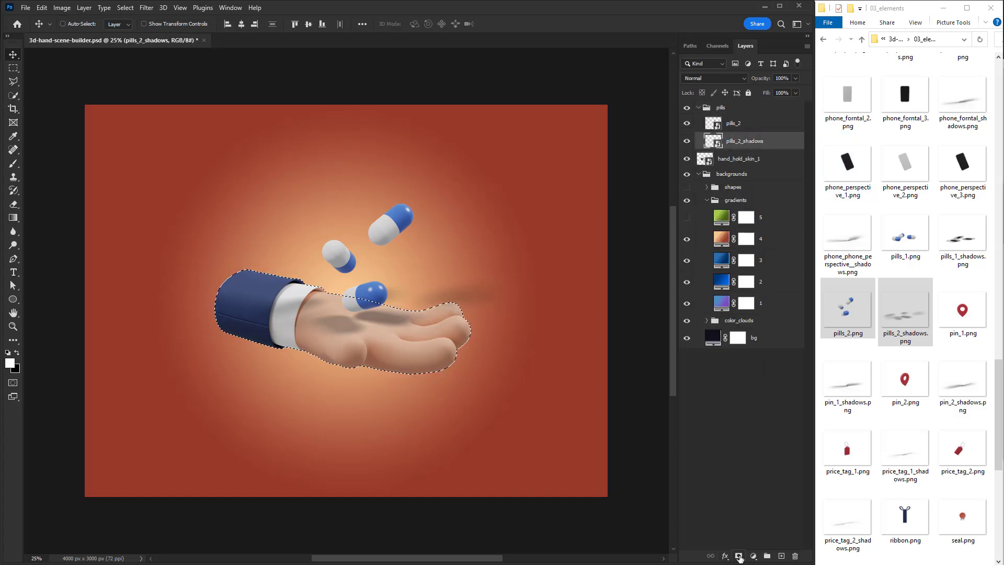
{"action": "left_click", "coordinate": [738, 556]}
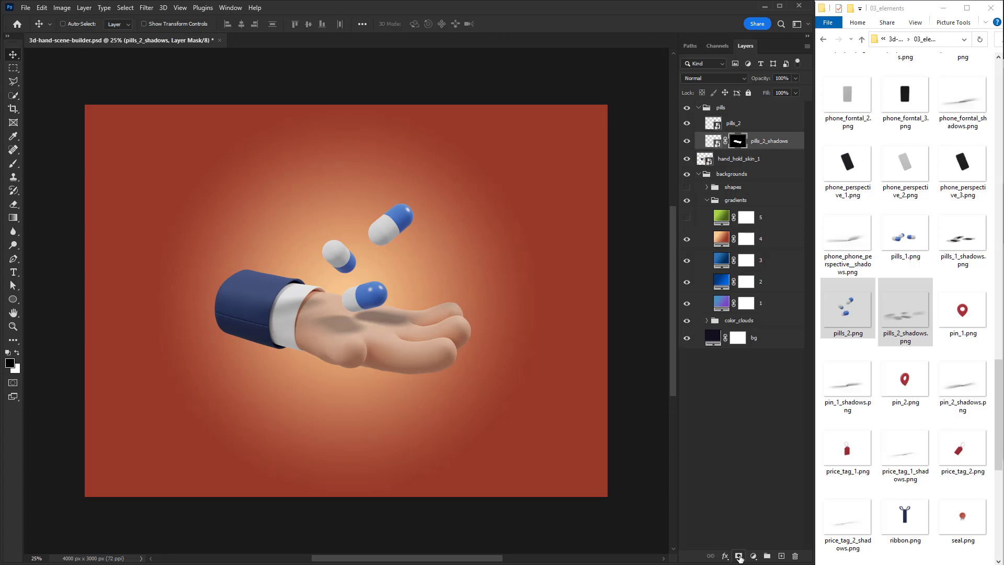
- Paint away excess pill shadow on the layer mask with a large, soft black brush, and set the shadows layer's opacity to 50%
{"action": "left_click", "coordinate": [13, 164]}
{"action": "right_click", "coordinate": [369, 211]}
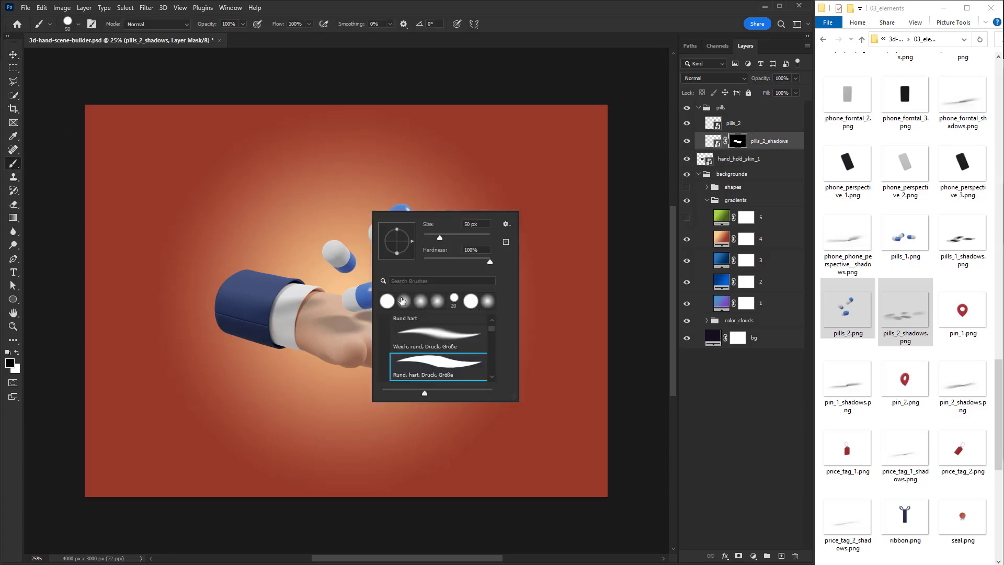
{"action": "left_click", "coordinate": [401, 301]}
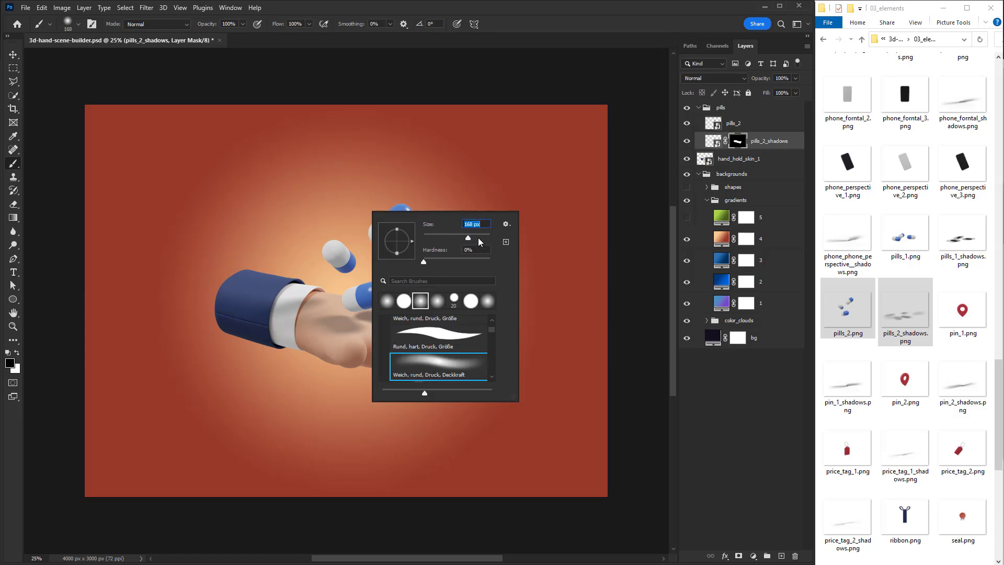
{"action": "key", "text": "Return"}
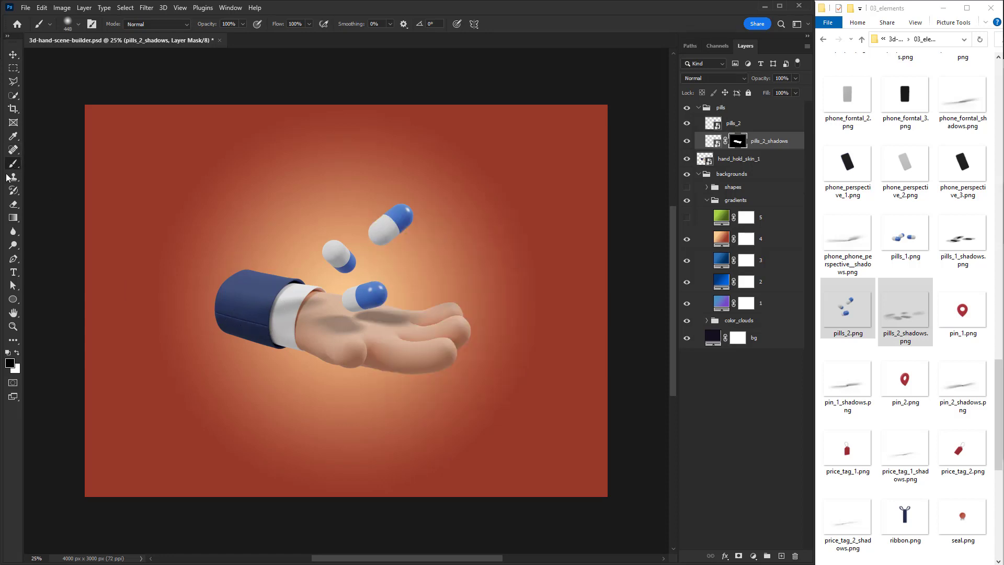
{"action": "left_click", "coordinate": [9, 365]}
{"action": "left_click_drag", "start_coordinate": [799, 147], "coordinate": [386, 122]}
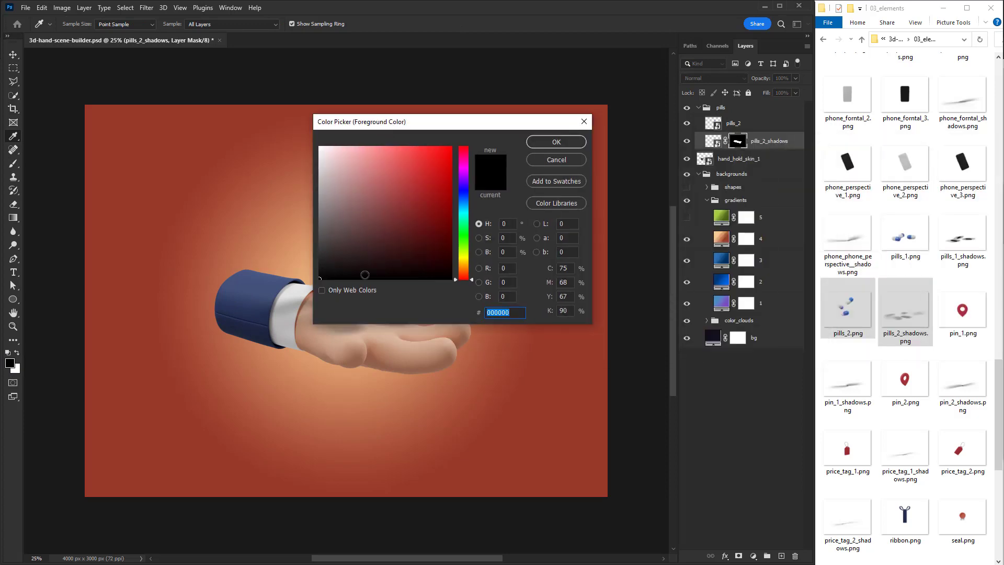
{"action": "left_click", "coordinate": [556, 143]}
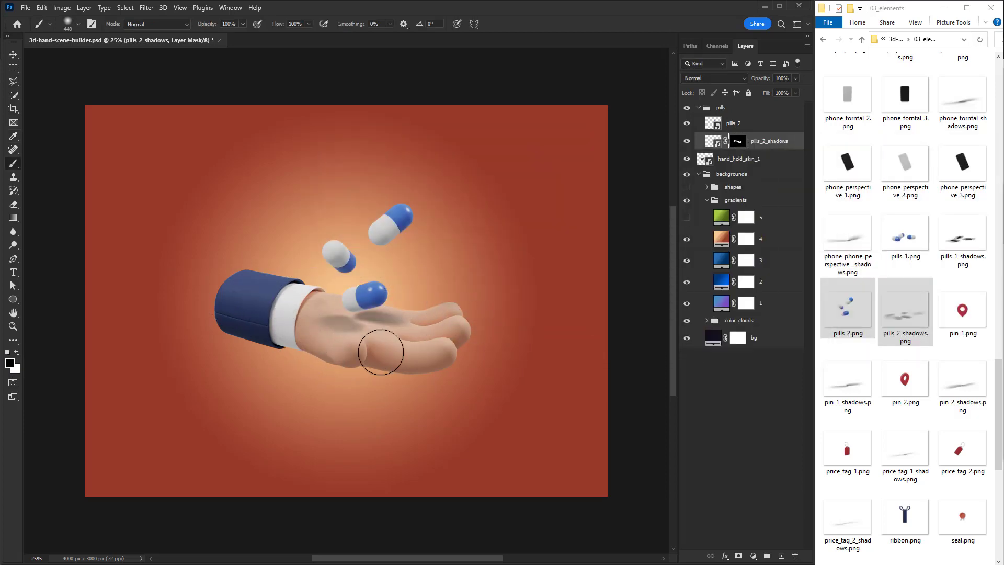
{"action": "type", "text": "50"}
{"action": "key", "text": "Return"}
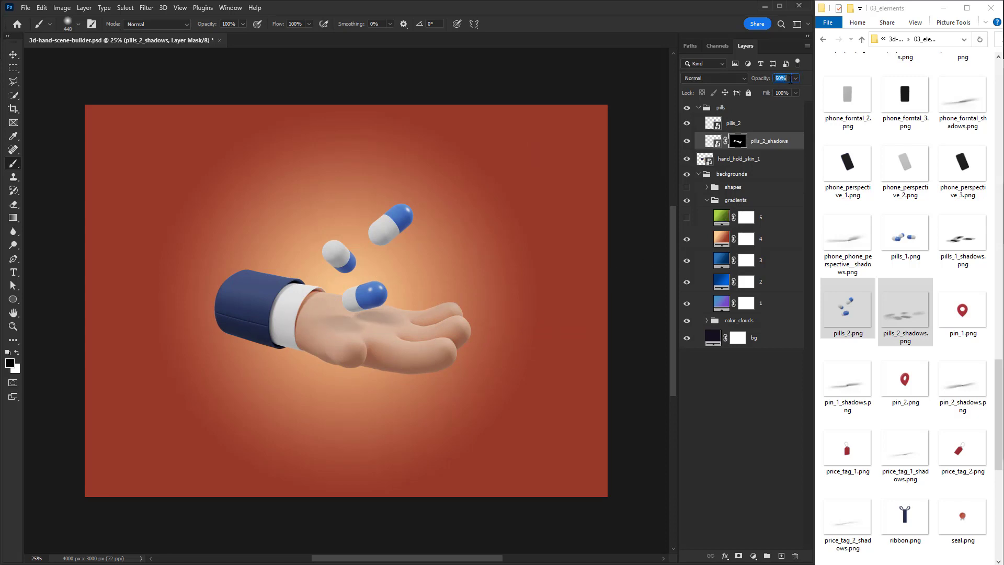
- Recolour the blue halves of the pills_2 layer to pinkish red with Hue/Saturation, setting saturation to +22
{"action": "left_click", "coordinate": [741, 127]}
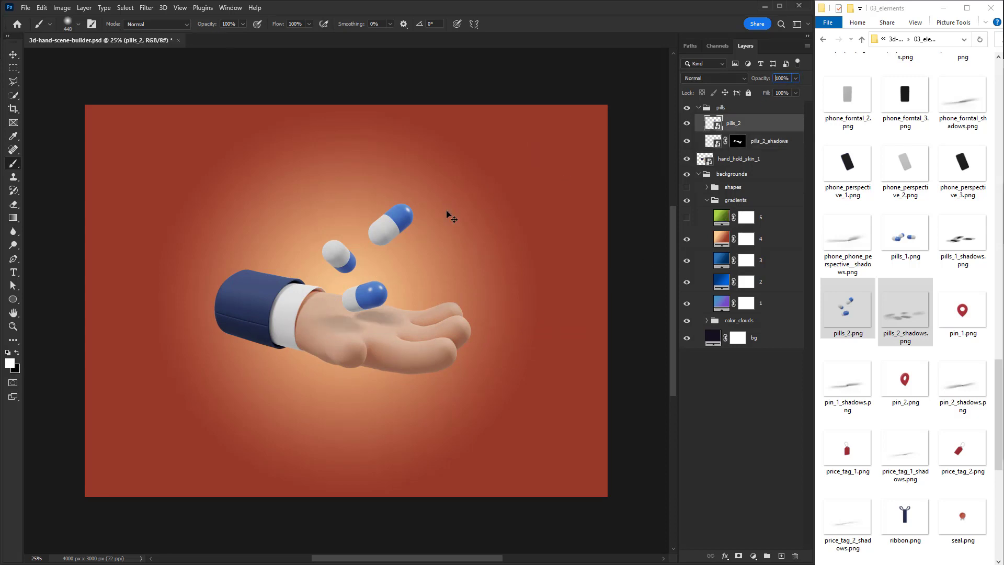
{"action": "key", "text": "ctrl+u"}
{"action": "left_click_drag", "start_coordinate": [501, 132], "coordinate": [599, 116]}
{"action": "left_click_drag", "start_coordinate": [567, 189], "coordinate": [611, 192]}
{"action": "left_click_drag", "start_coordinate": [568, 217], "coordinate": [580, 221]}
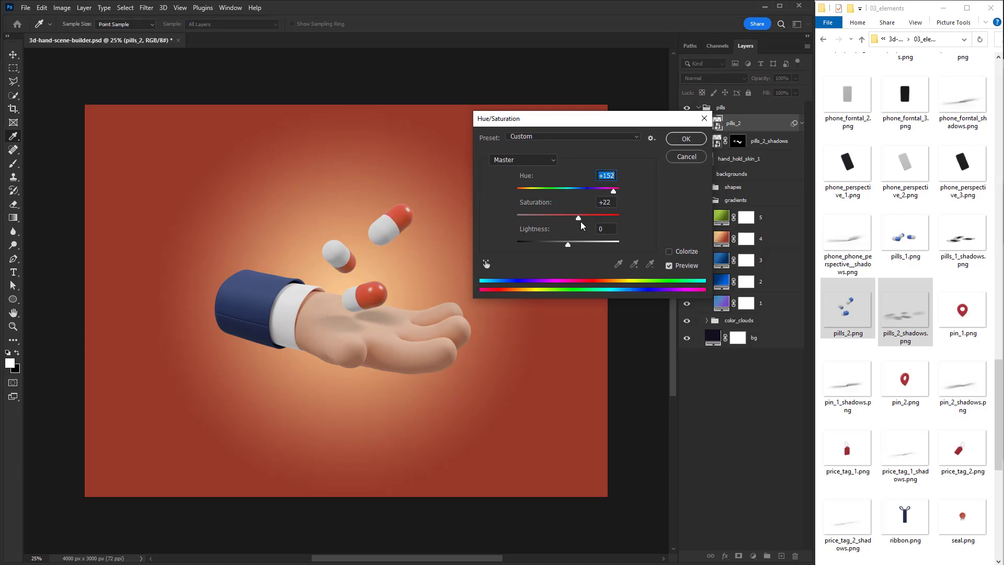
{"action": "left_click_drag", "start_coordinate": [615, 190], "coordinate": [609, 191]}
{"action": "left_click", "coordinate": [680, 137]}
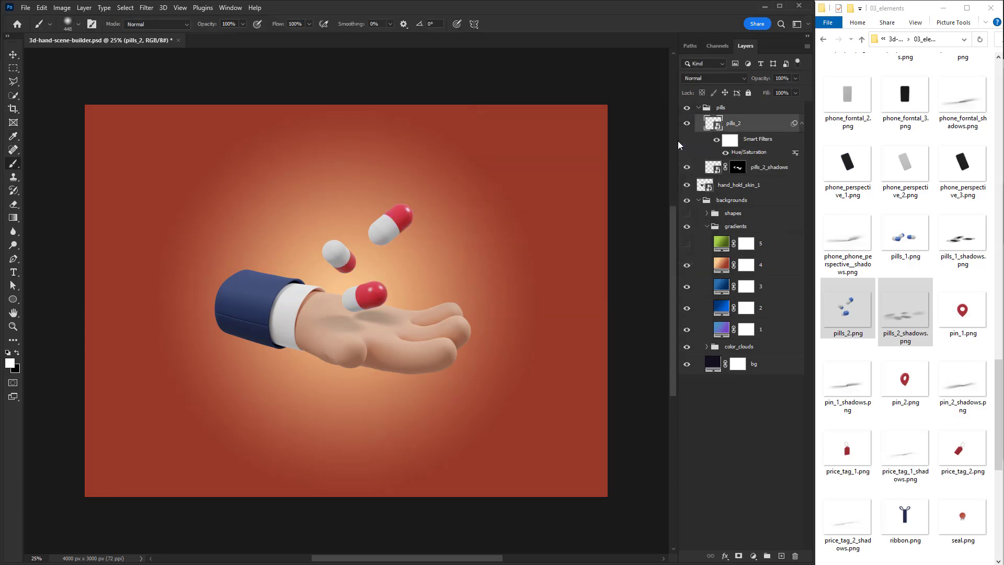
- Group the pills group with hand_hold_skin_1 as hand_1 and move it to the left part of the canvas
{"action": "left_click", "coordinate": [699, 108]}
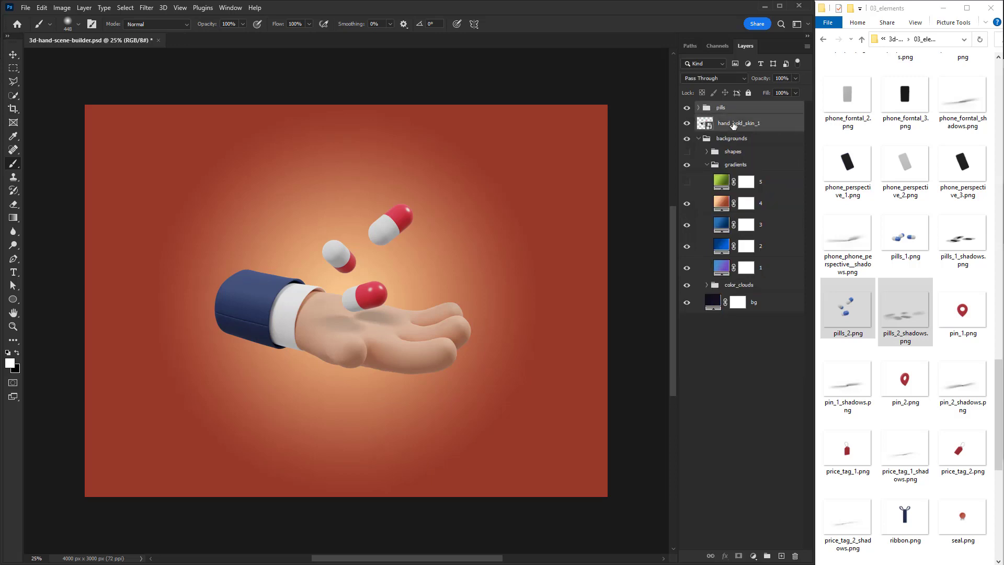
{"action": "key", "text": "ctrl+g"}
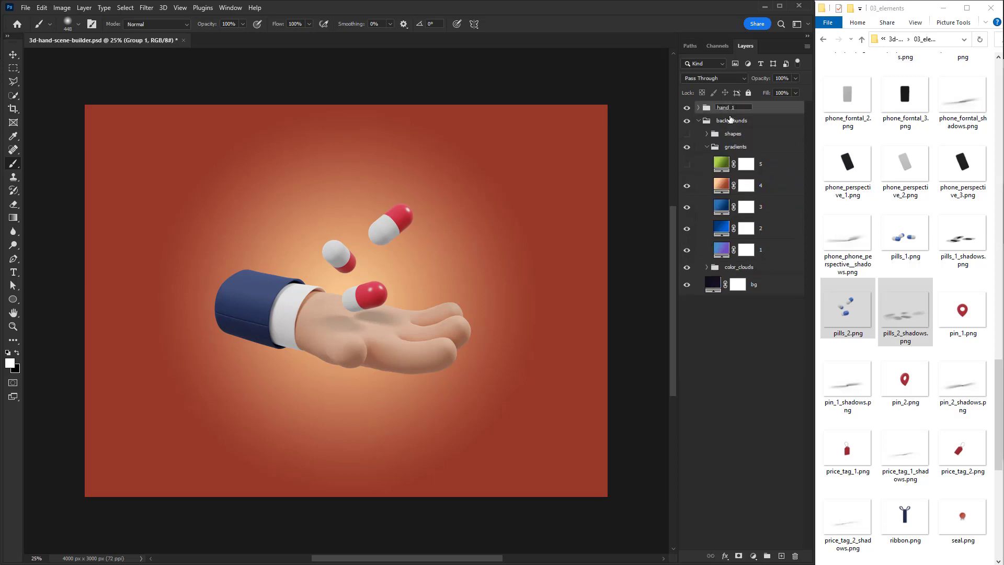
{"action": "key", "text": "v"}
{"action": "left_click_drag", "start_coordinate": [439, 277], "coordinate": [329, 288]}
- Place hand_hold_3_skin_2.png from the 02_hands folder into the scene above the hand_1 group
{"action": "left_click", "coordinate": [862, 40]}
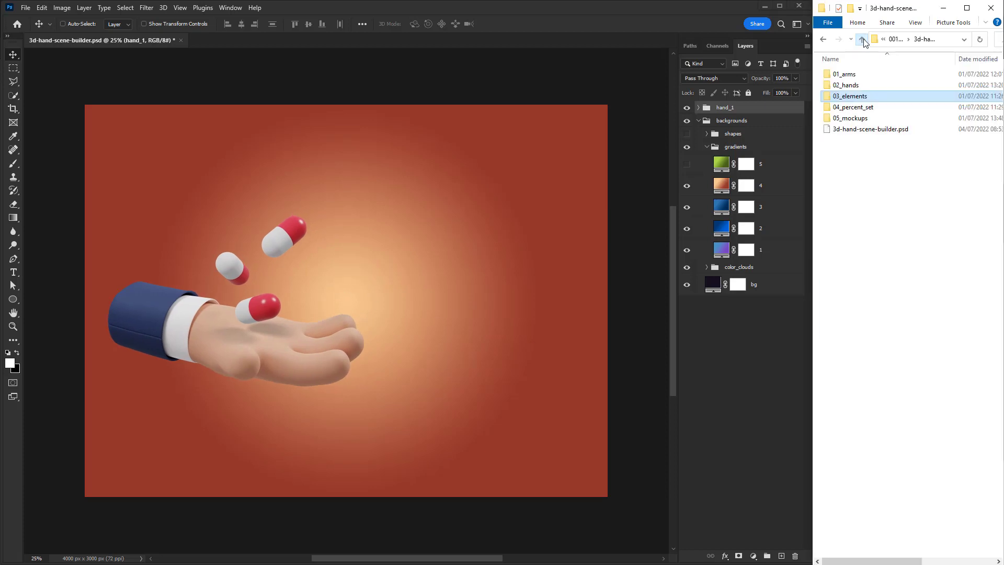
{"action": "double_click", "coordinate": [858, 88]}
{"action": "scroll", "coordinate": [965, 293], "scroll_direction": "down", "scroll_amount": 10}
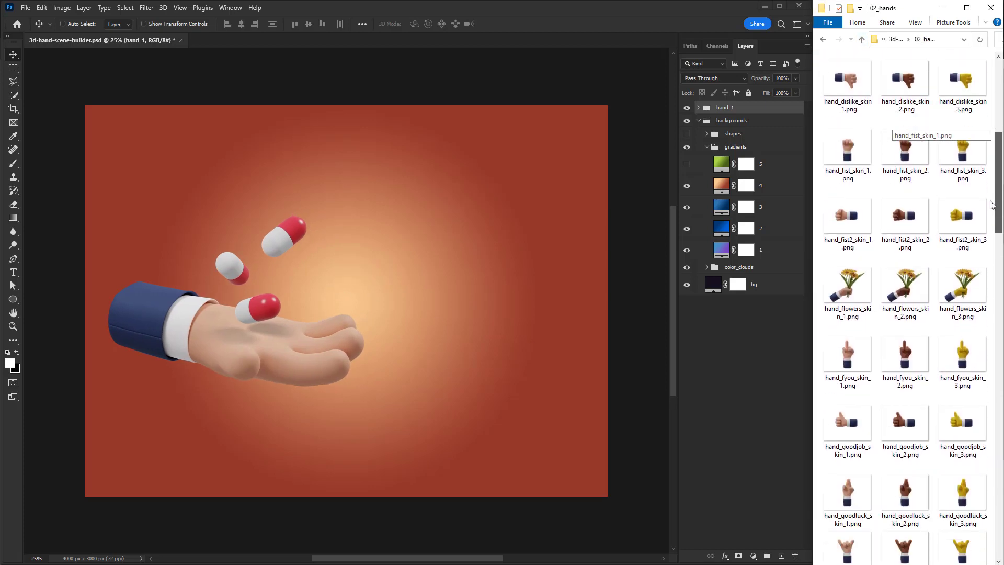
{"action": "left_click_drag", "start_coordinate": [908, 269], "coordinate": [492, 302]}
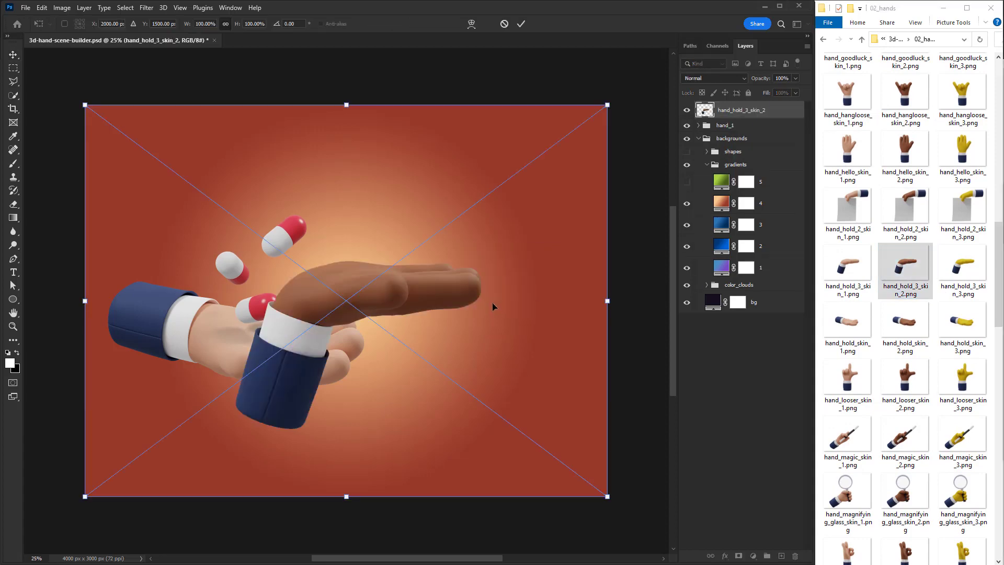
- Scale the dark-skinned hand to about 90%, rotate it about -107° so its fingers point up, and position it right of hand_1
{"action": "left_click_drag", "start_coordinate": [625, 185], "coordinate": [270, 84]}
{"action": "left_click_drag", "start_coordinate": [260, 106], "coordinate": [309, 188]}
{"action": "left_click_drag", "start_coordinate": [215, 114], "coordinate": [231, 167]}
{"action": "left_click_drag", "start_coordinate": [374, 299], "coordinate": [442, 226]}
{"action": "left_click_drag", "start_coordinate": [620, 529], "coordinate": [641, 414]}
{"action": "left_click_drag", "start_coordinate": [537, 325], "coordinate": [543, 337]}
{"action": "left_click_drag", "start_coordinate": [627, 313], "coordinate": [626, 320]}
{"action": "left_click_drag", "start_coordinate": [634, 452], "coordinate": [653, 450]}
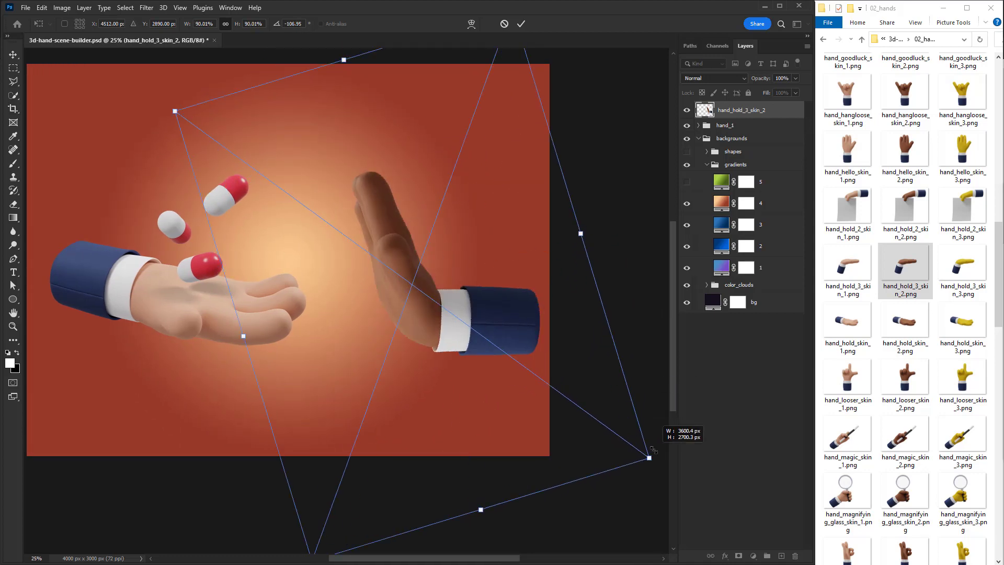
{"action": "key", "text": "Return"}
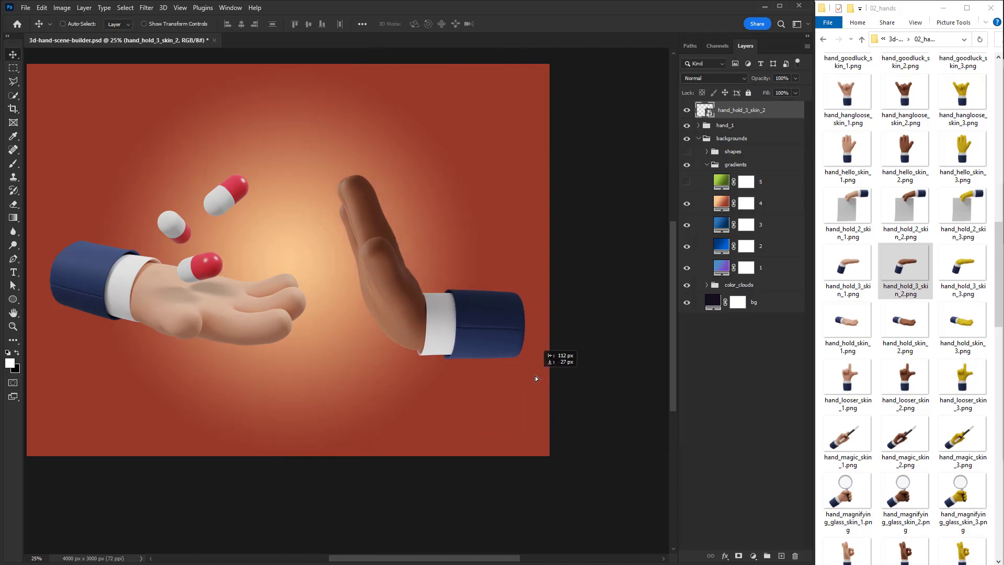
{"action": "left_click_drag", "start_coordinate": [531, 374], "coordinate": [515, 366]}
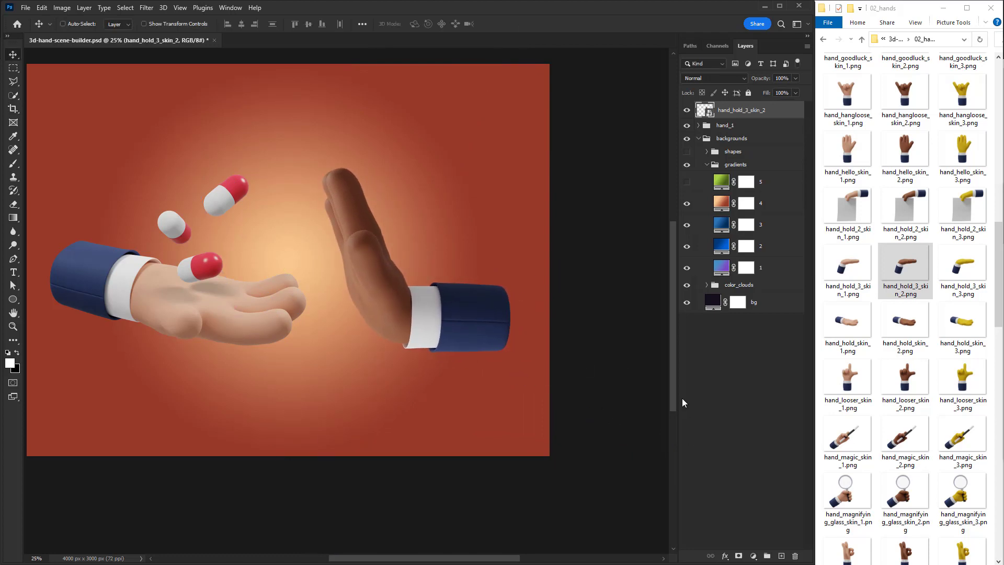
- Place speech_bubble_1.png from the 03_elements folder into the scene, above and to the right of the dark-skinned hand
{"action": "left_click", "coordinate": [861, 40]}
{"action": "double_click", "coordinate": [860, 96]}
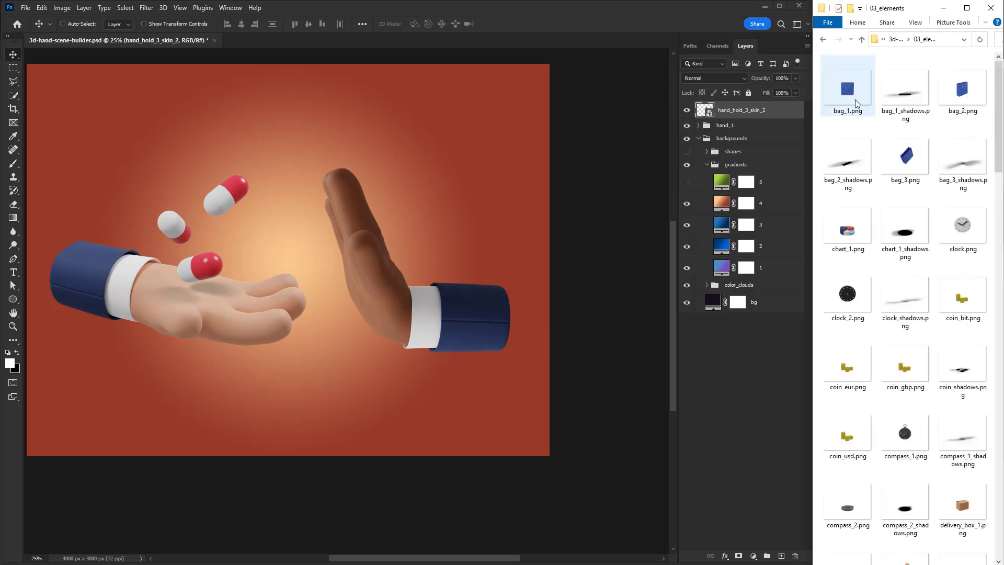
{"action": "left_click_drag", "start_coordinate": [997, 152], "coordinate": [997, 510]}
{"action": "left_click_drag", "start_coordinate": [852, 384], "coordinate": [432, 162]}
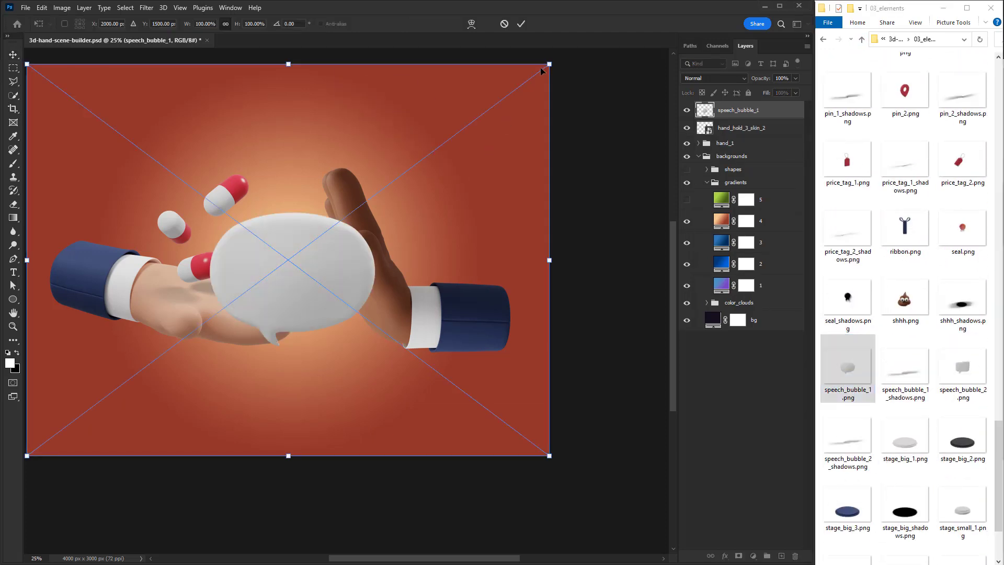
{"action": "left_click_drag", "start_coordinate": [472, 135], "coordinate": [495, 141]}
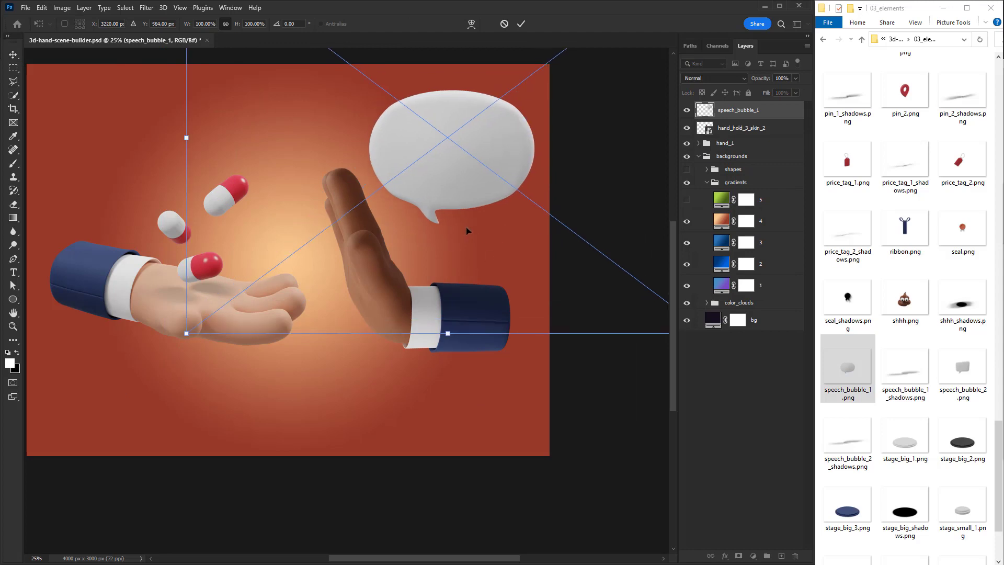
{"action": "key", "text": "Return"}
- Scale the speech bubble, hand_hold_3_skin_2 and hand_1 down slightly together and centre the composition on the canvas
{"action": "left_click", "coordinate": [734, 143], "text": "shift"}
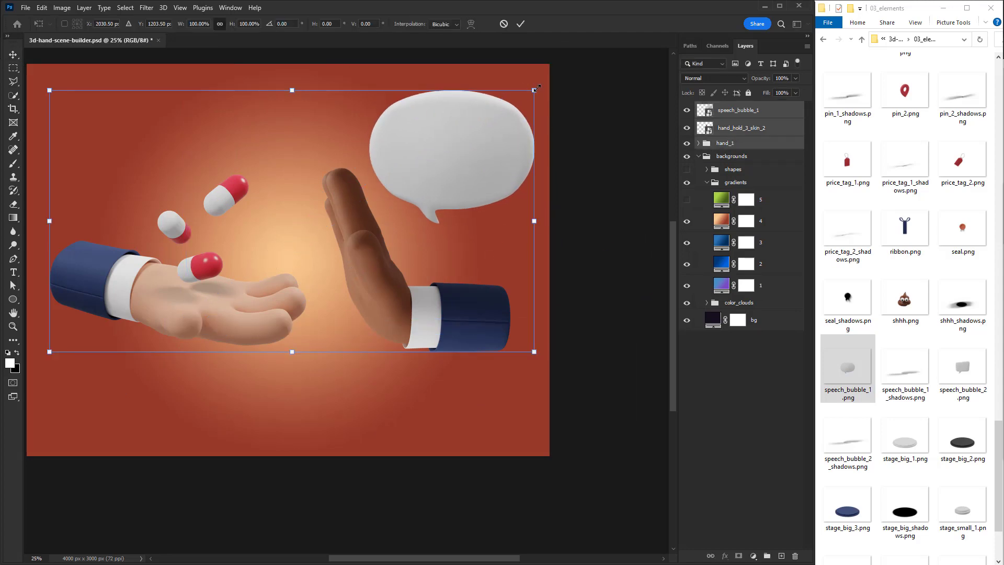
{"action": "left_click_drag", "start_coordinate": [534, 90], "coordinate": [509, 103]}
{"action": "left_click_drag", "start_coordinate": [456, 183], "coordinate": [445, 209]}
{"action": "key", "text": "Return"}
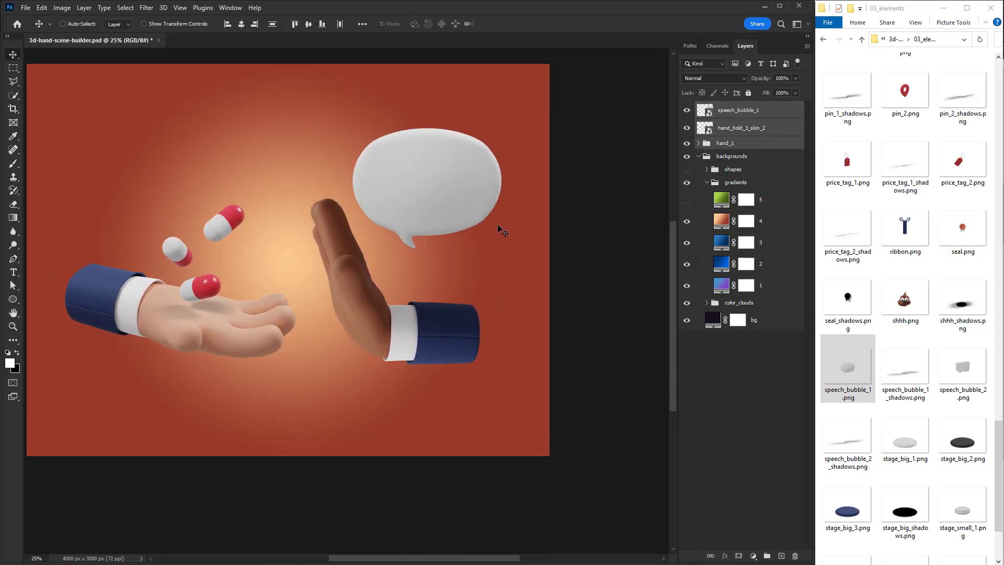
- Add a text box over the speech bubble containing the centred text "No!"
{"action": "left_click", "coordinate": [12, 273]}
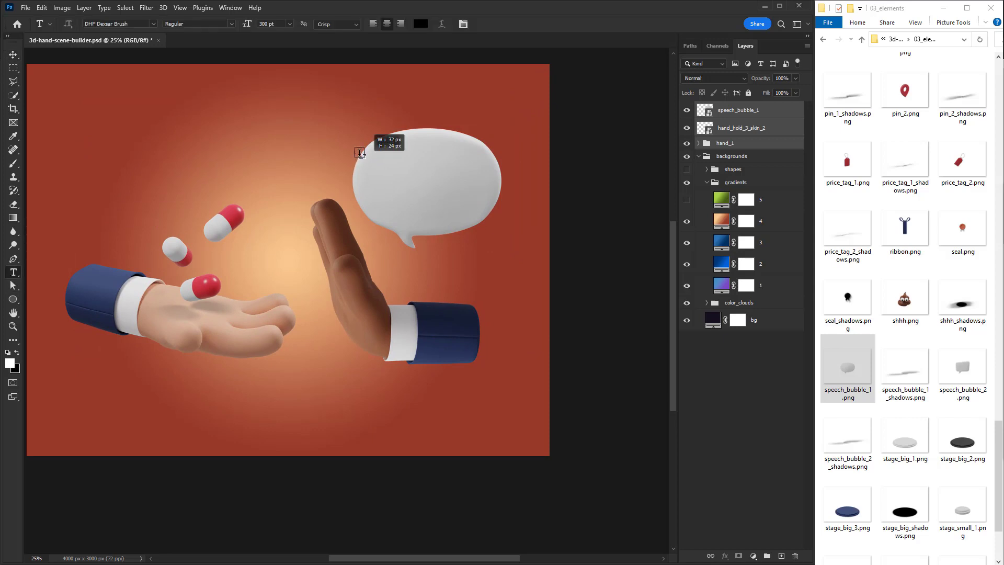
{"action": "left_click_drag", "start_coordinate": [360, 153], "coordinate": [502, 231]}
{"action": "type", "text": "N"}
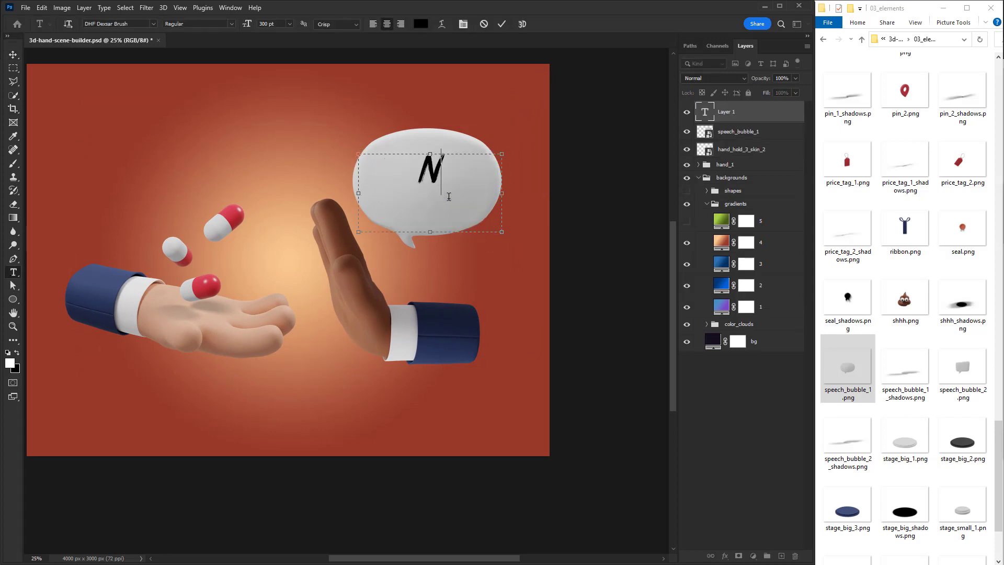
{"action": "type", "text": "O!"}
{"action": "key", "text": "BackSpace"}
{"action": "type", "text": "!"}
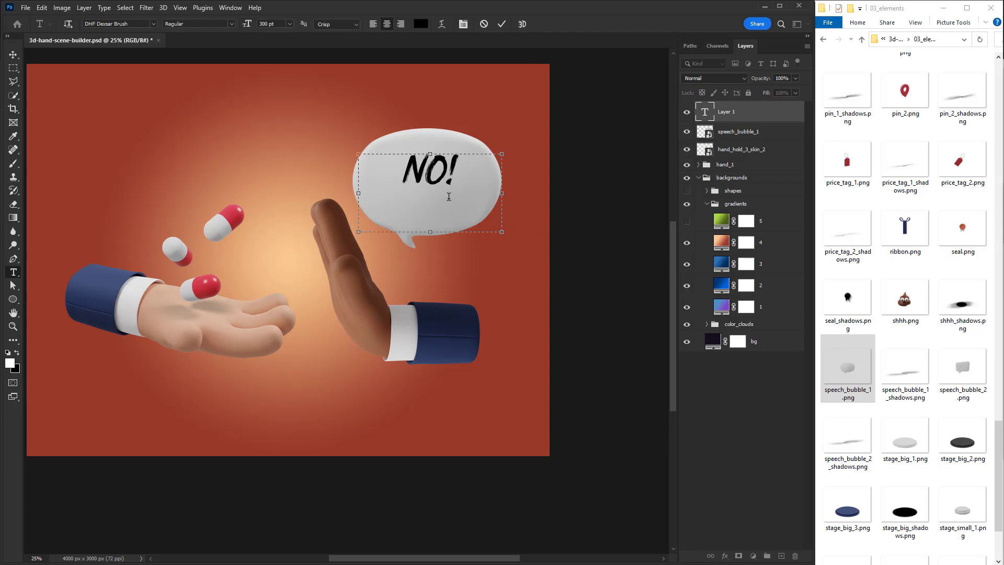
{"action": "left_click", "coordinate": [502, 24]}
- Set the "No!" text in Berlin Sans FB Demi and enlarge it to fill the speech bubble
{"action": "left_click", "coordinate": [154, 24]}
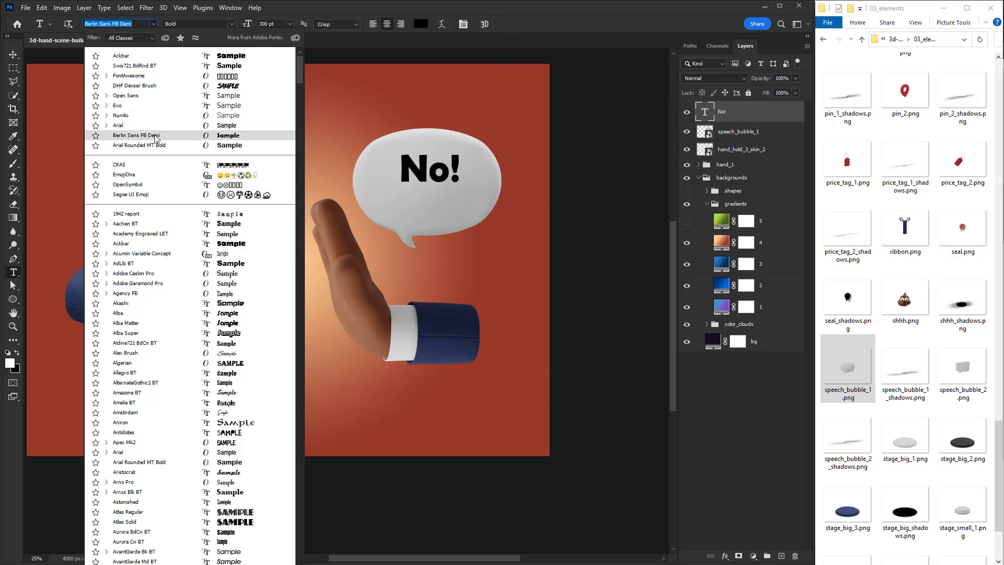
{"action": "left_click", "coordinate": [155, 138]}
{"action": "key", "text": "ctrl+t"}
{"action": "left_click_drag", "start_coordinate": [502, 148], "coordinate": [484, 186]}
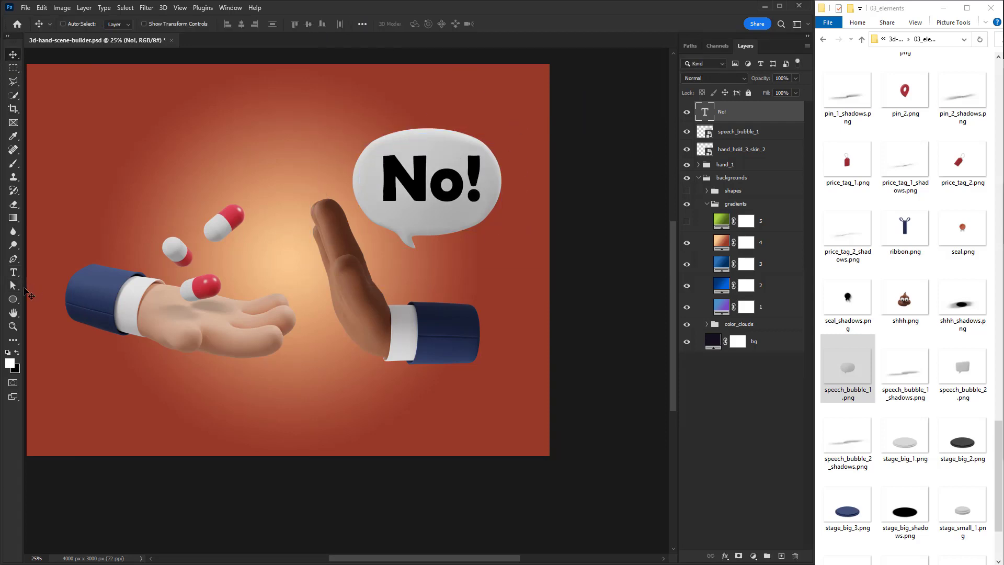
- Recolour the "No!" text to the brick red b3311c
{"action": "left_click", "coordinate": [13, 272]}
{"action": "left_click", "coordinate": [421, 24]}
{"action": "left_click", "coordinate": [473, 76]}
{"action": "left_click_drag", "start_coordinate": [464, 119], "coordinate": [703, 141]}
{"action": "left_click", "coordinate": [684, 193]}
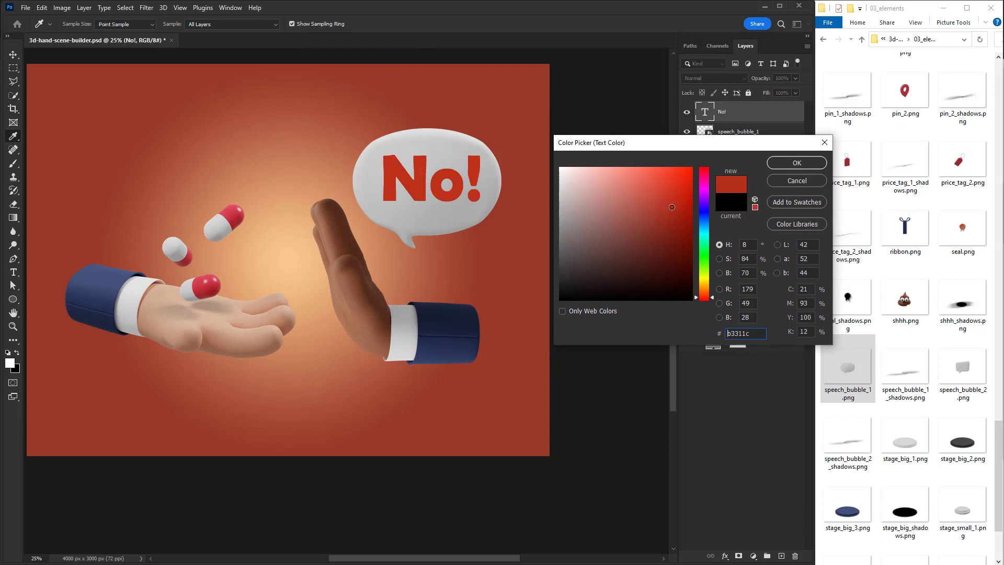
{"action": "key", "text": "Return"}
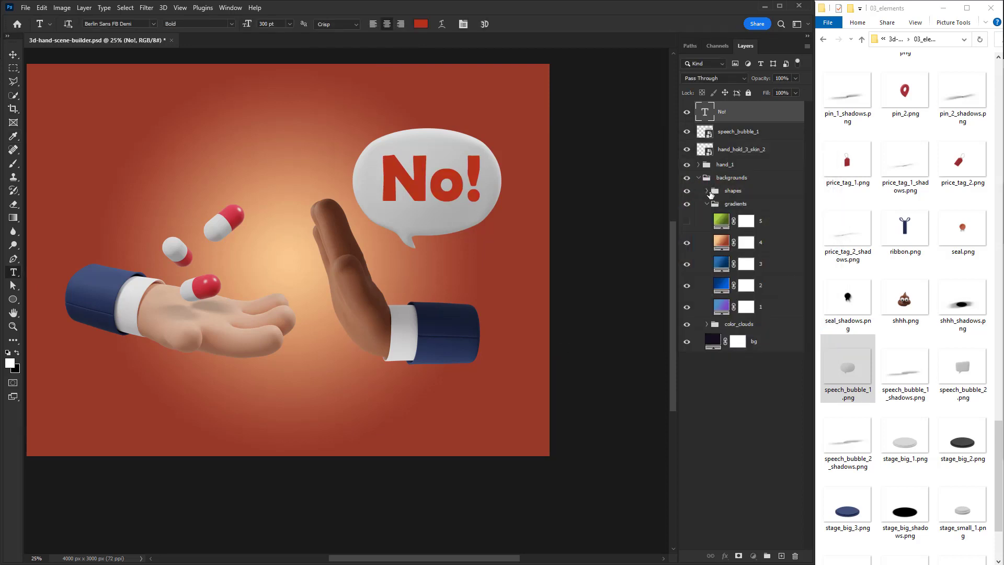
- Show the splash shape in the shapes background group and set its opacity to 10%
{"action": "left_click", "coordinate": [710, 192]}
{"action": "left_click", "coordinate": [707, 191]}
{"action": "left_click", "coordinate": [687, 246]}
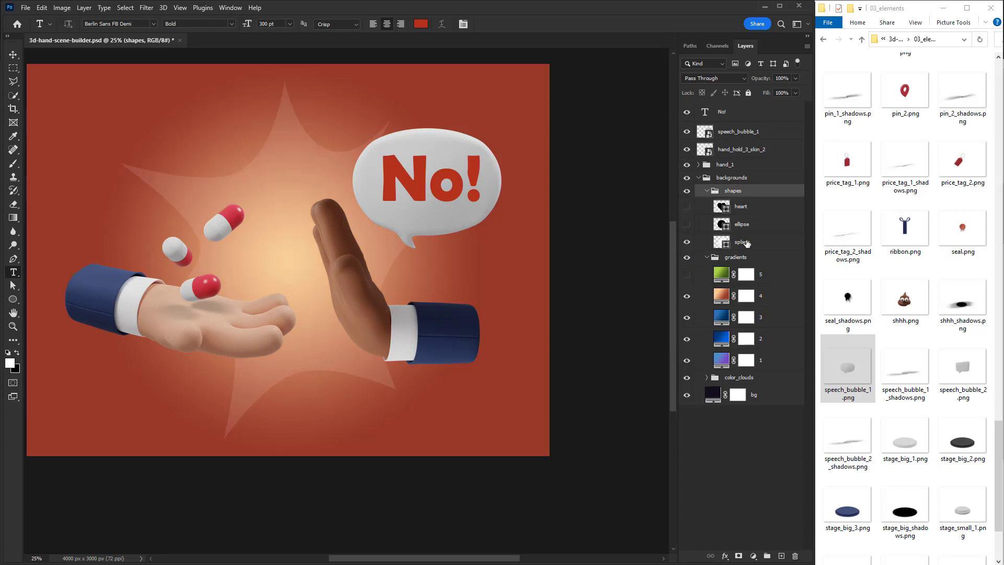
{"action": "left_click", "coordinate": [746, 243]}
{"action": "key", "text": "v"}
{"action": "key", "text": "1"}
- Rotate the splash shape about 50°, scale it down slightly and position it behind the pills and the offering hand
{"action": "key", "text": "ctrl+t"}
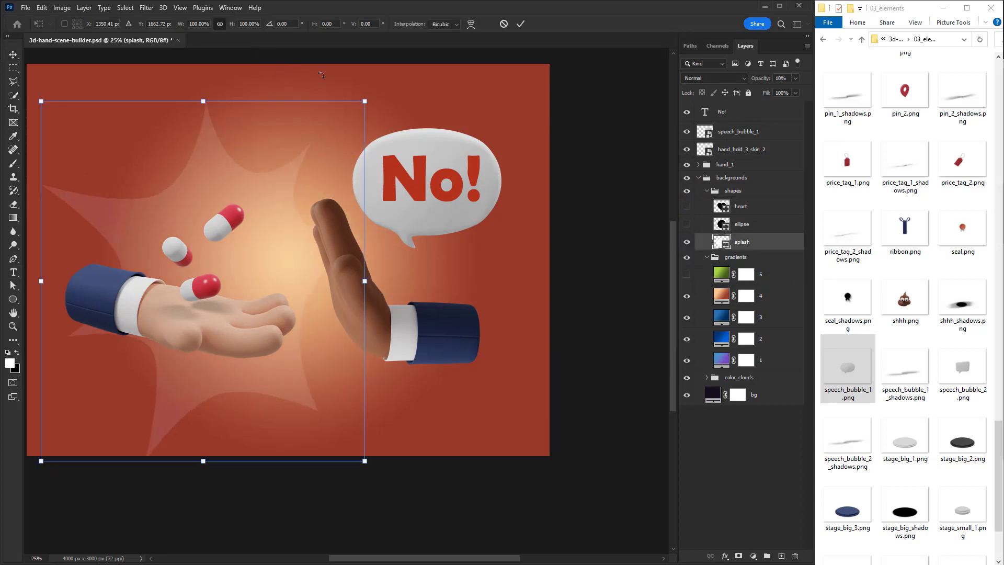
{"action": "left_click_drag", "start_coordinate": [293, 76], "coordinate": [332, 272]}
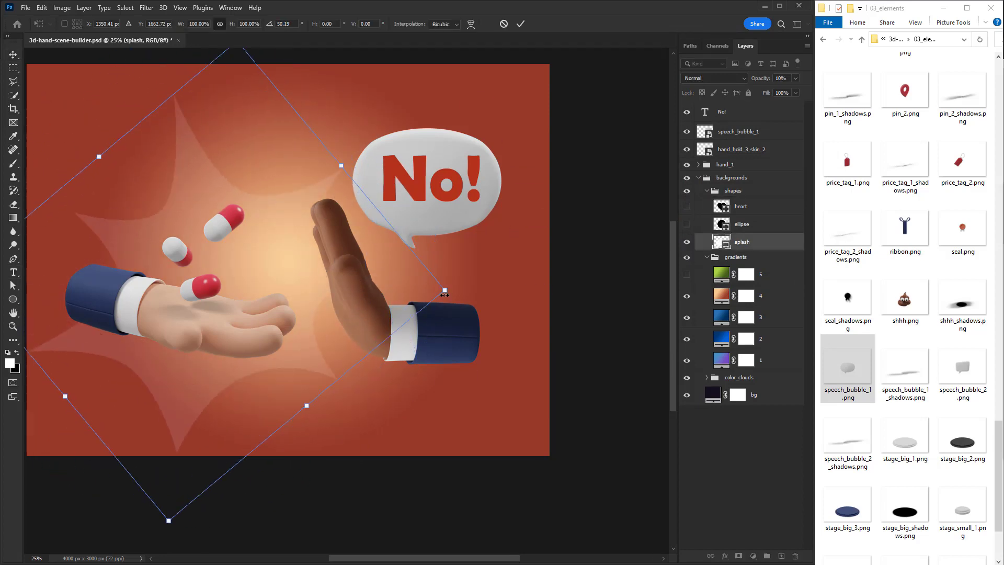
{"action": "left_click_drag", "start_coordinate": [444, 291], "coordinate": [415, 290]}
{"action": "left_click_drag", "start_coordinate": [347, 299], "coordinate": [336, 307]}
{"action": "key", "text": "Return"}
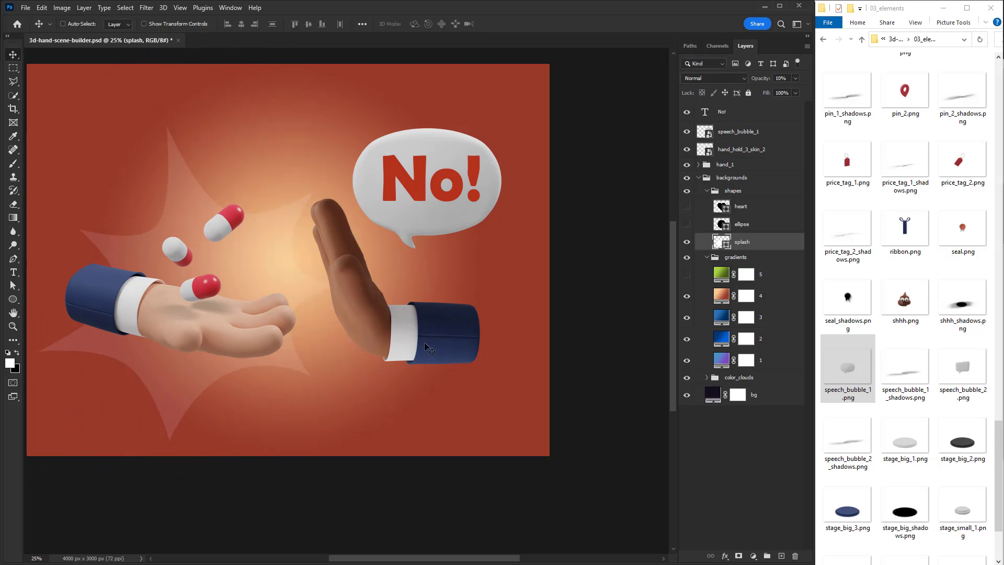
{"action": "key", "text": "f"}
{"action": "key", "text": "f"}
{"action": "left_click_drag", "start_coordinate": [465, 305], "coordinate": [470, 251]}
{"action": "left_click_drag", "start_coordinate": [465, 256], "coordinate": [456, 263]}
{"action": "mouse_move", "coordinate": [661, 327]}
{"action": "left_mouse_down"}
{"action": "mouse_move", "coordinate": [678, 325]}
{"action": "mouse_move", "coordinate": [665, 341]}
{"action": "left_mouse_up"}
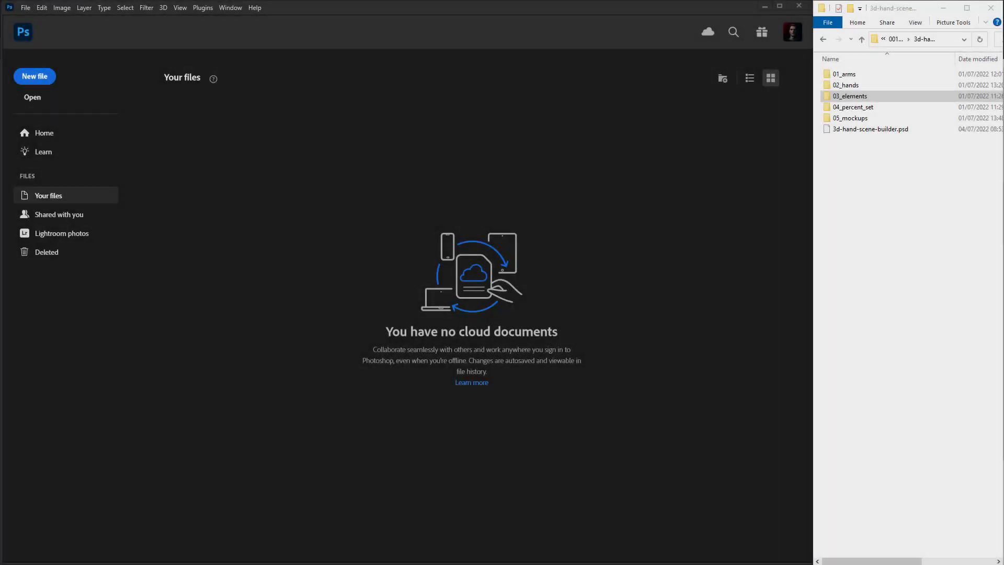
- Open 3d-hand-scene-builder.psd again with the blue gradient 2 as the background and the guides hidden
{"action": "left_click_drag", "start_coordinate": [868, 129], "coordinate": [577, 335]}
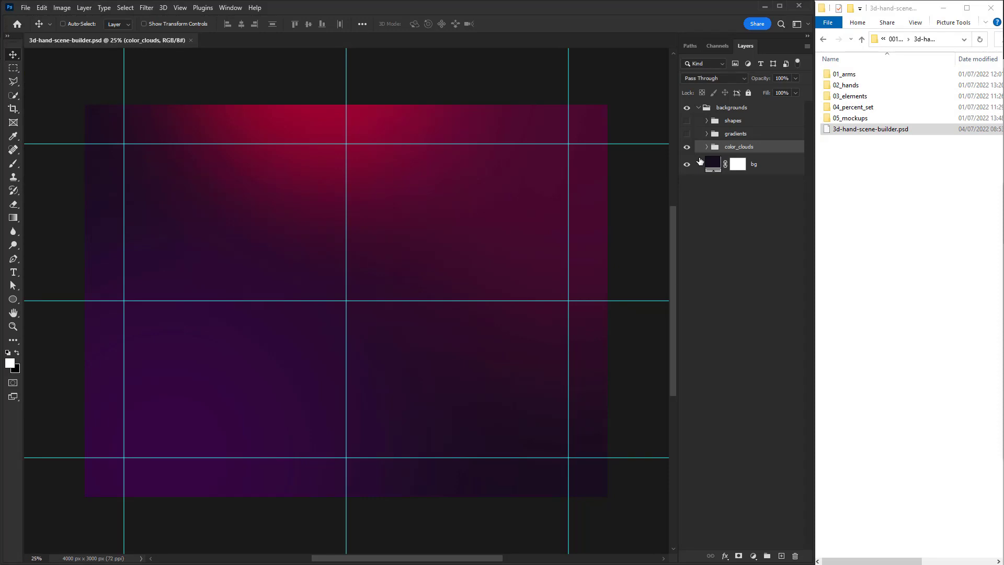
{"action": "left_click", "coordinate": [686, 134]}
{"action": "left_click", "coordinate": [707, 134]}
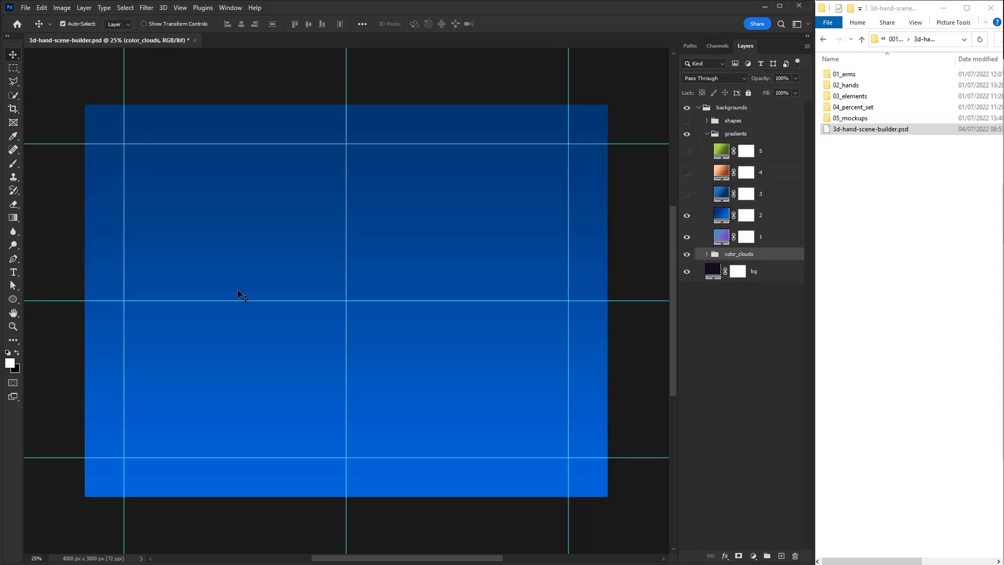
{"action": "key", "text": "ctrl+semicolon"}
- Place delivery_box_3.png and delivery_box_3_shadows.png from the 03_elements folder into the document
{"action": "double_click", "coordinate": [850, 96]}
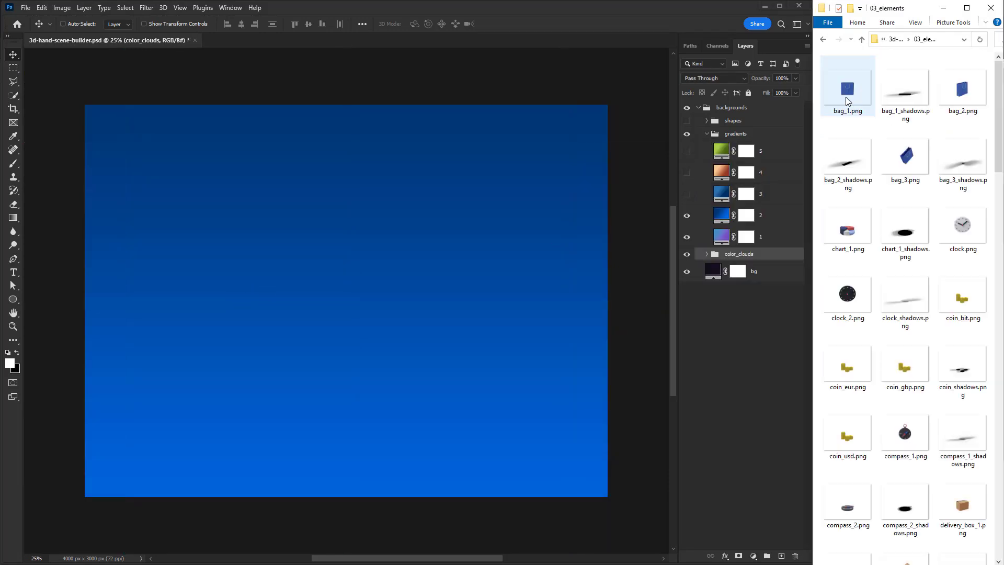
{"action": "left_click_drag", "start_coordinate": [999, 120], "coordinate": [1001, 206]}
{"action": "left_click", "coordinate": [848, 246]}
{"action": "left_click", "coordinate": [885, 281], "text": "ctrl"}
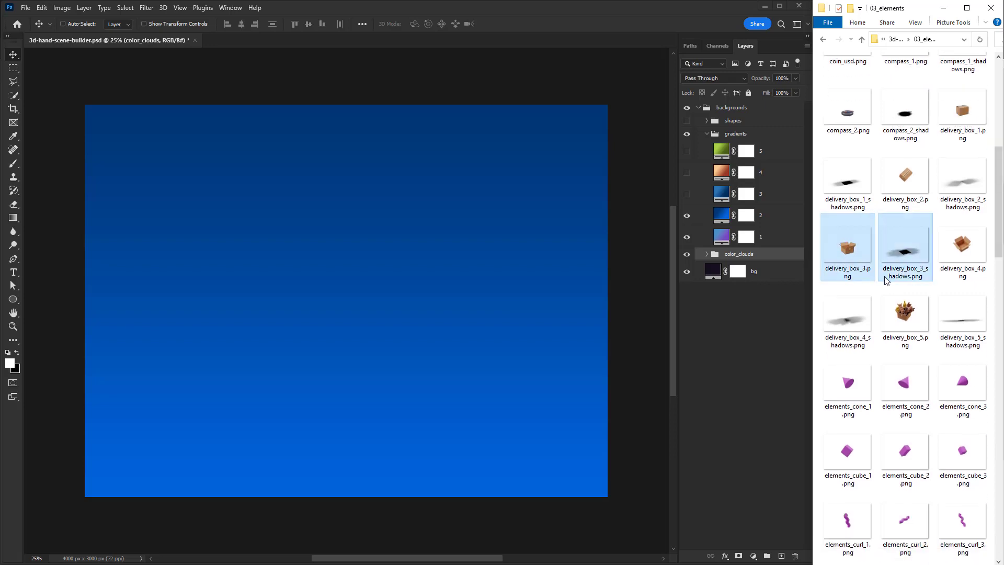
{"action": "left_click_drag", "start_coordinate": [853, 236], "coordinate": [441, 313]}
{"action": "key", "text": "Return"}
{"action": "key", "text": "Return"}
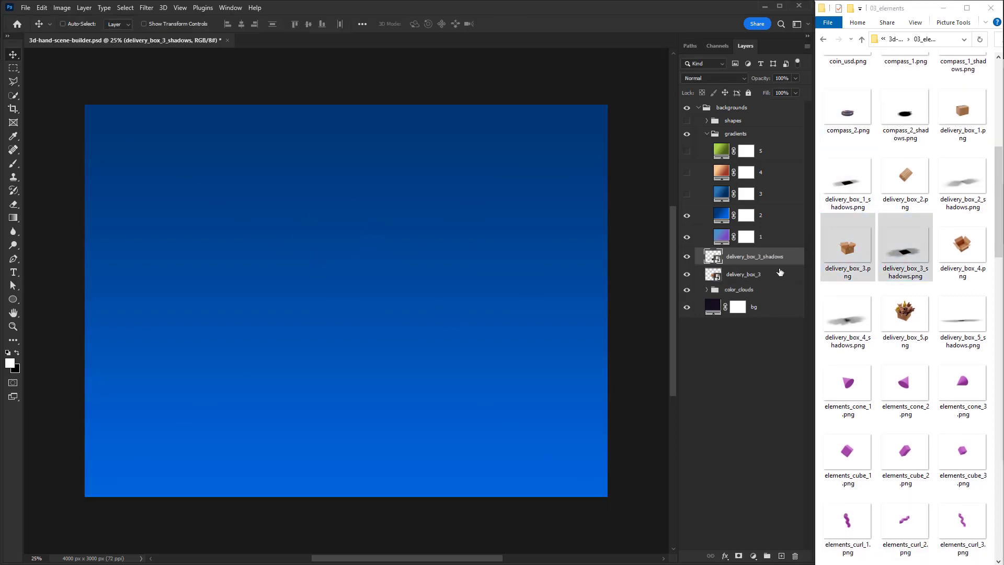
- Move both delivery box layers above the backgrounds group, with delivery_box_3 on top of its shadow layer
{"action": "left_click_drag", "start_coordinate": [774, 273], "coordinate": [735, 108]}
{"action": "left_click", "coordinate": [746, 128]}
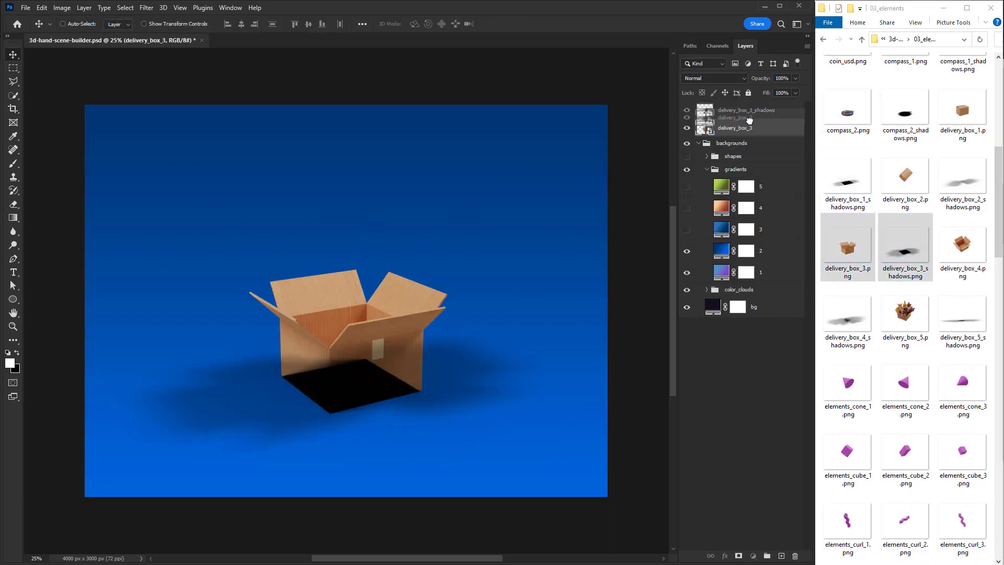
{"action": "key", "text": "ctrl+bracketright"}
- Group the delivery box and its shadow as box, and collapse the backgrounds group
{"action": "left_click", "coordinate": [746, 129], "text": "shift"}
{"action": "key", "text": "ctrl+g"}
{"action": "double_click", "coordinate": [725, 108]}
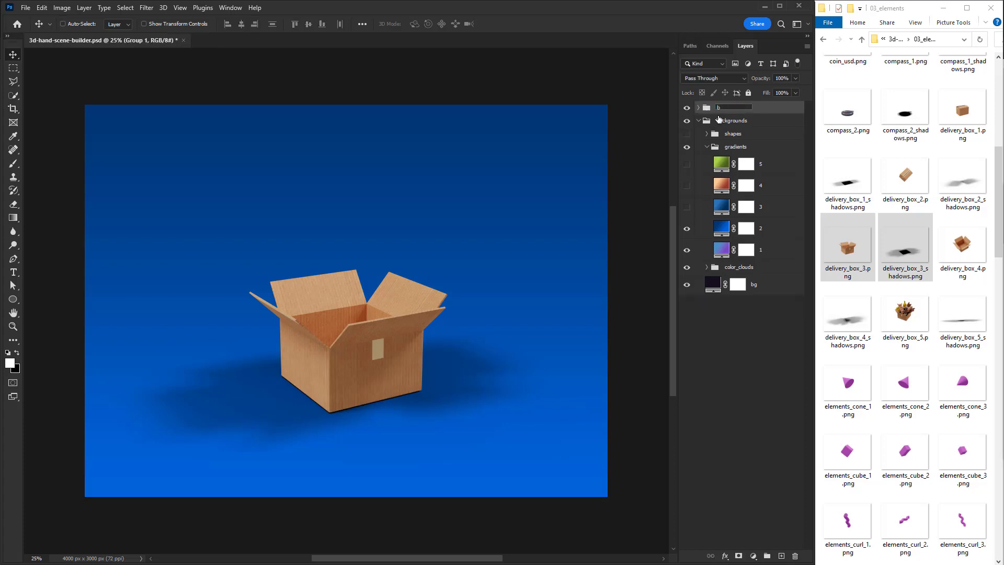
{"action": "left_click", "coordinate": [698, 121]}
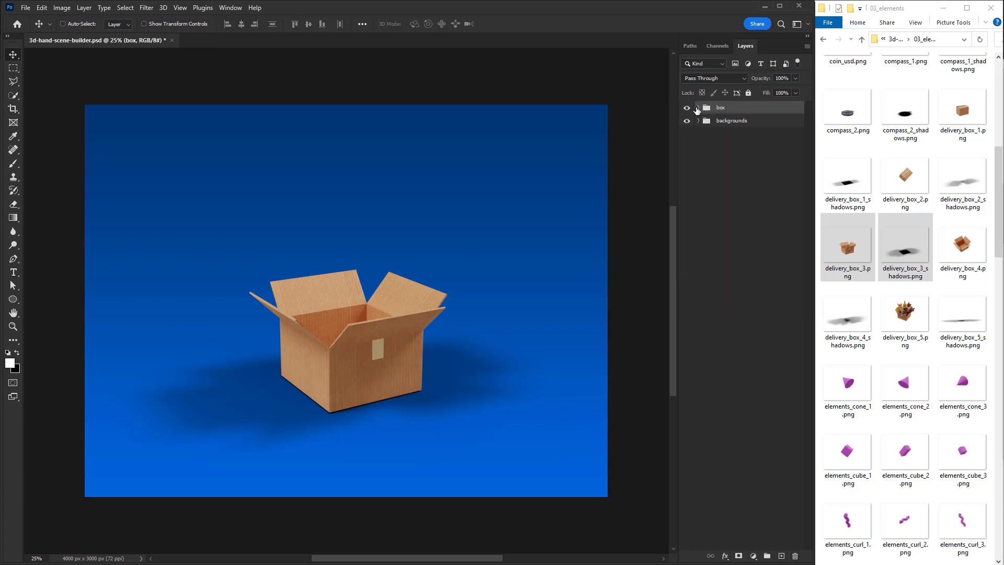
- Place arm_hold_skin_1.png from the 01_arms folder into the scene above the box group
{"action": "left_click", "coordinate": [861, 39]}
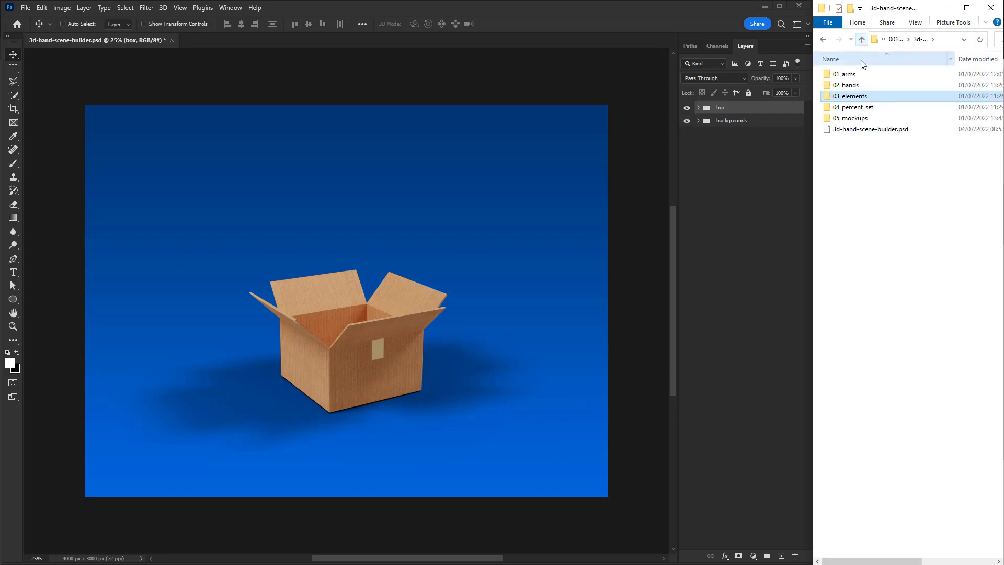
{"action": "left_click", "coordinate": [856, 75]}
{"action": "double_click", "coordinate": [857, 76]}
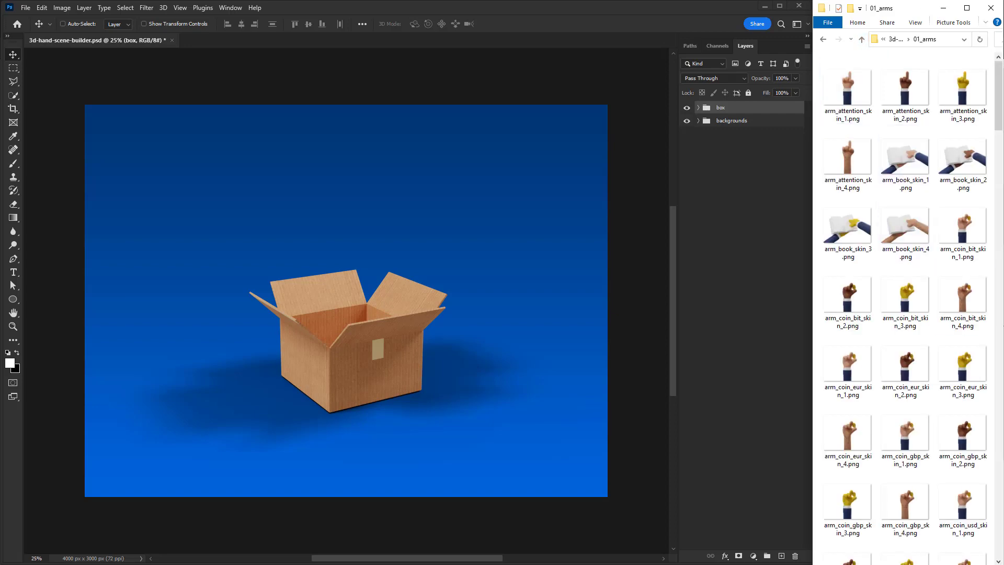
{"action": "scroll", "coordinate": [986, 270], "scroll_direction": "down", "scroll_amount": 15}
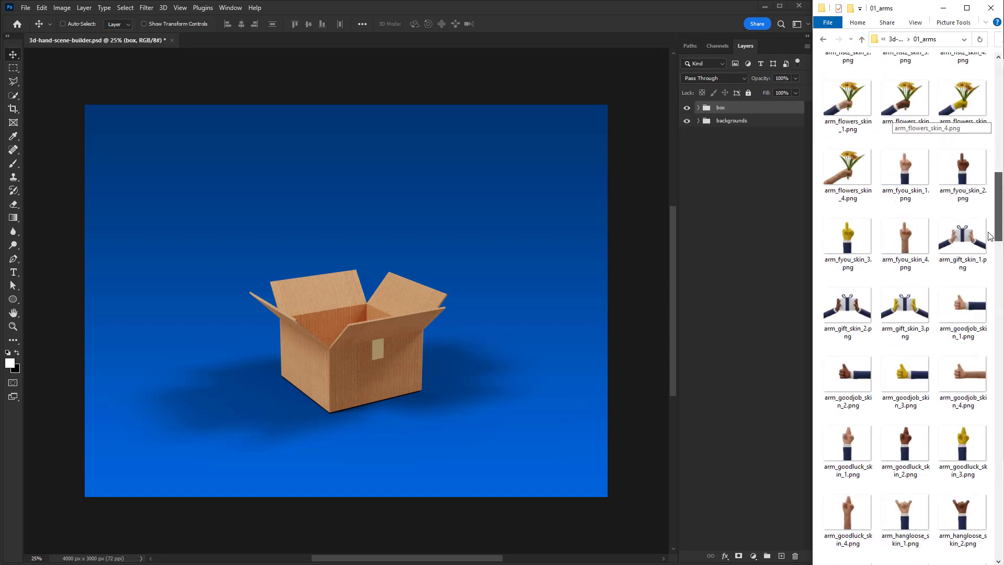
{"action": "scroll", "coordinate": [985, 270], "scroll_direction": "down", "scroll_amount": 10}
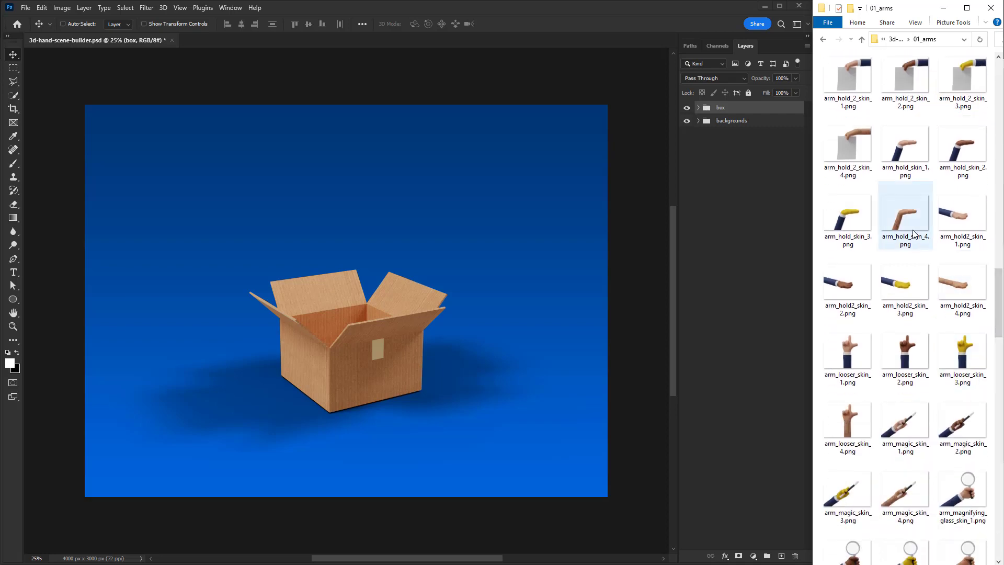
{"action": "left_click_drag", "start_coordinate": [907, 159], "coordinate": [457, 246]}
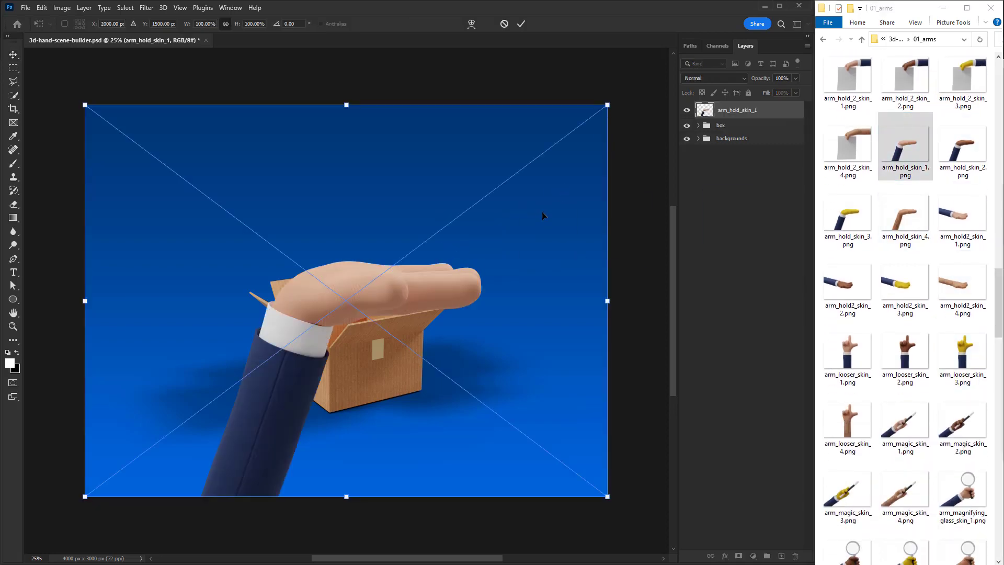
- Scale the arm to about 67%, flip it horizontally and move it over the open delivery box
{"action": "left_click_drag", "start_coordinate": [607, 105], "coordinate": [441, 228]}
{"action": "left_click_drag", "start_coordinate": [369, 327], "coordinate": [502, 212]}
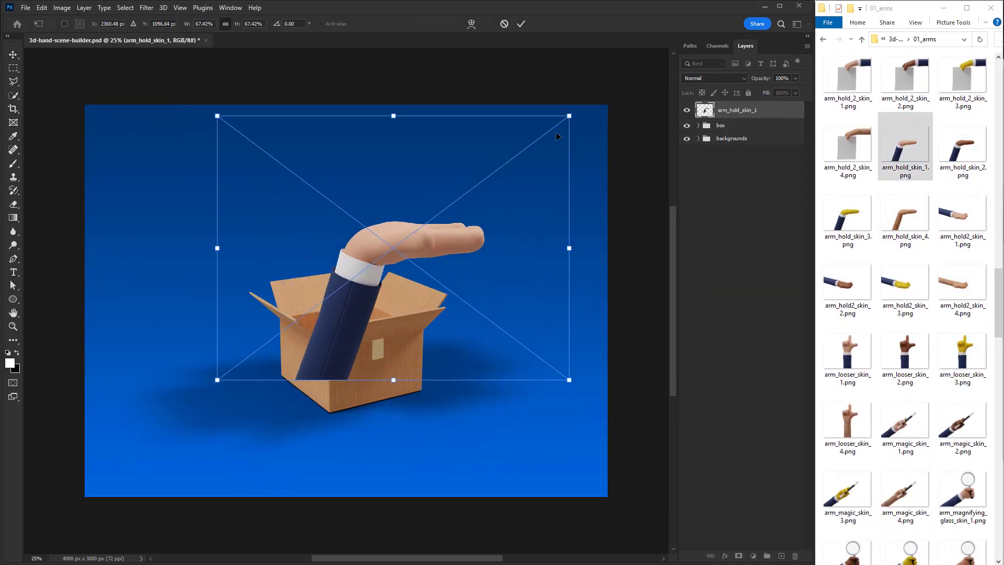
{"action": "right_click", "coordinate": [462, 248]}
{"action": "left_click", "coordinate": [486, 441]}
{"action": "key", "text": "Return"}
{"action": "left_click_drag", "start_coordinate": [485, 374], "coordinate": [386, 359]}
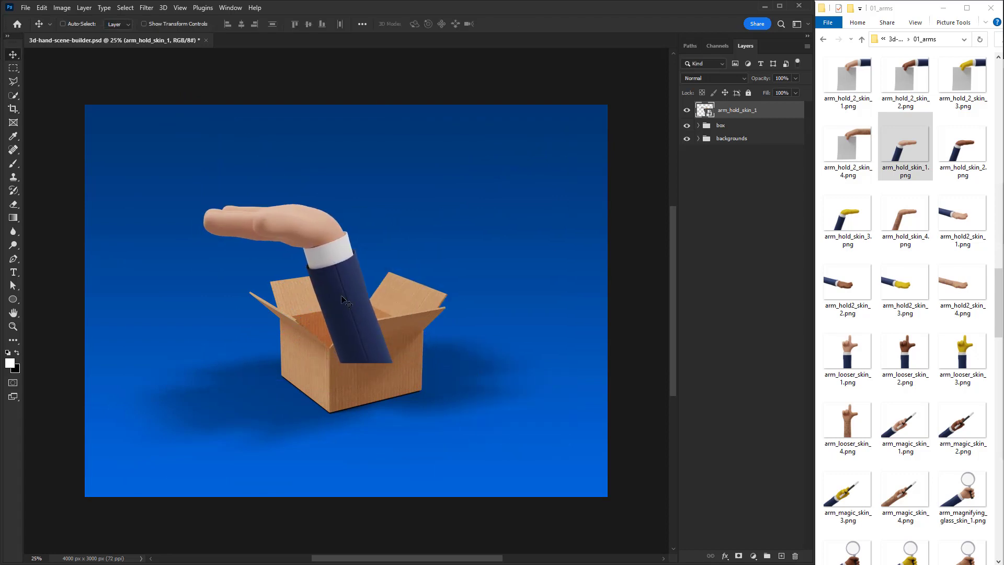
- Scale the flipped arm down further and position it so it rises from the opening of the delivery box
{"action": "key", "text": "ctrl+t"}
{"action": "left_click_drag", "start_coordinate": [118, 99], "coordinate": [176, 142]}
{"action": "left_click_drag", "start_coordinate": [259, 208], "coordinate": [237, 196]}
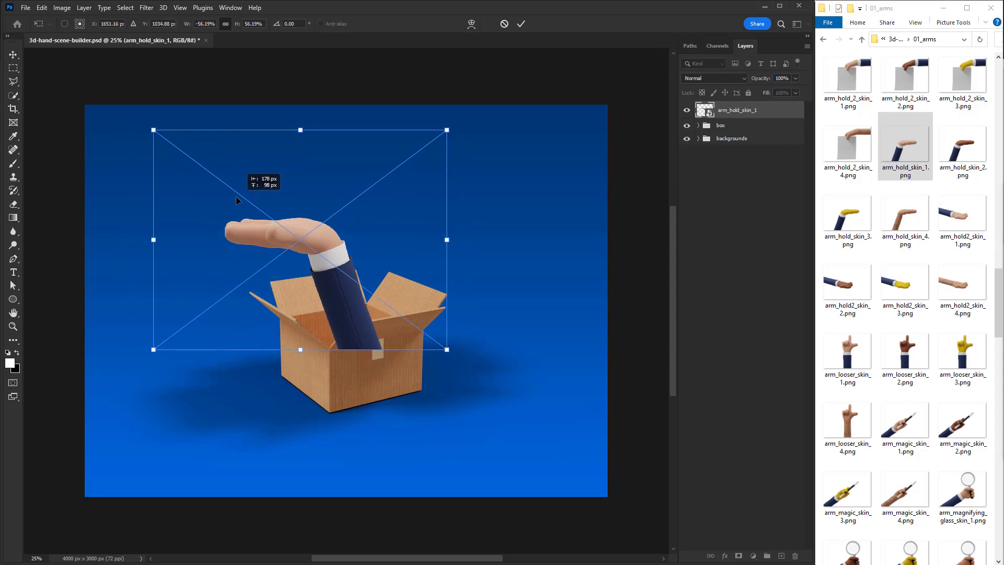
{"action": "left_click_drag", "start_coordinate": [153, 130], "coordinate": [167, 139]}
{"action": "left_click_drag", "start_coordinate": [232, 192], "coordinate": [226, 196]}
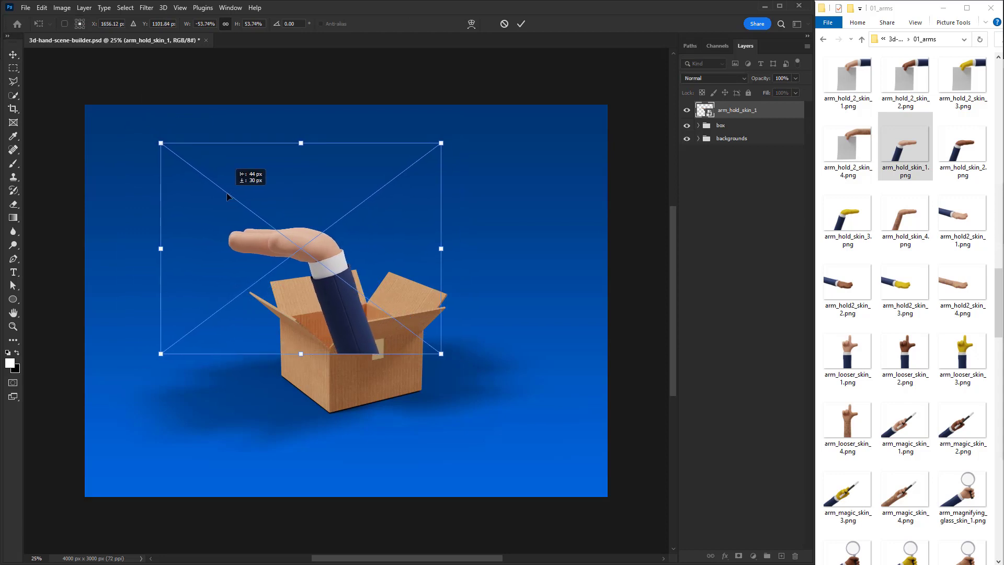
{"action": "left_click_drag", "start_coordinate": [161, 143], "coordinate": [186, 162]}
{"action": "left_click_drag", "start_coordinate": [259, 214], "coordinate": [251, 215]}
{"action": "key", "text": "Return"}
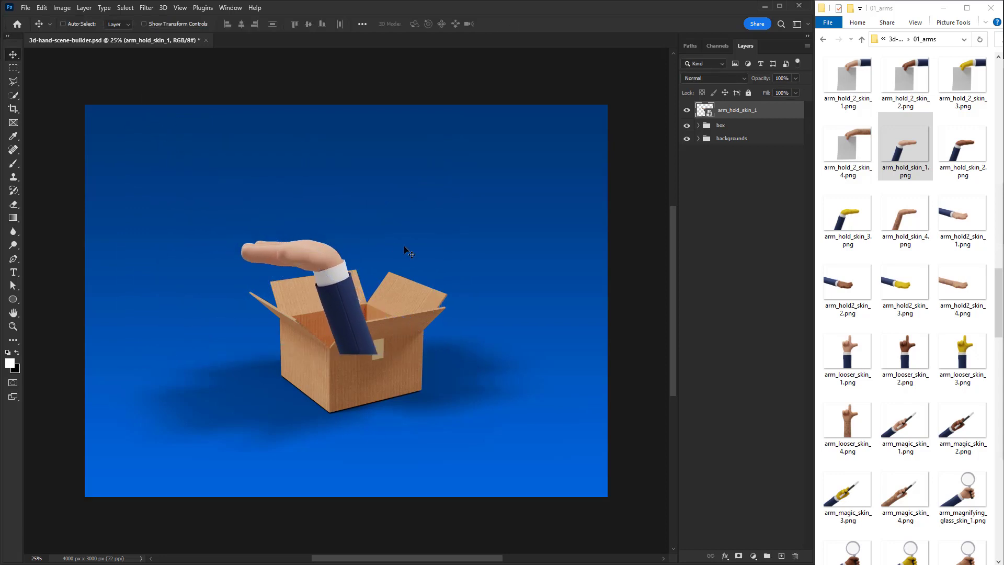
- Hide the arm layer and select the front of the delivery box with the Polygonal Lasso, following the opening's front edges
{"action": "left_click_drag", "start_coordinate": [310, 341], "coordinate": [381, 340]}
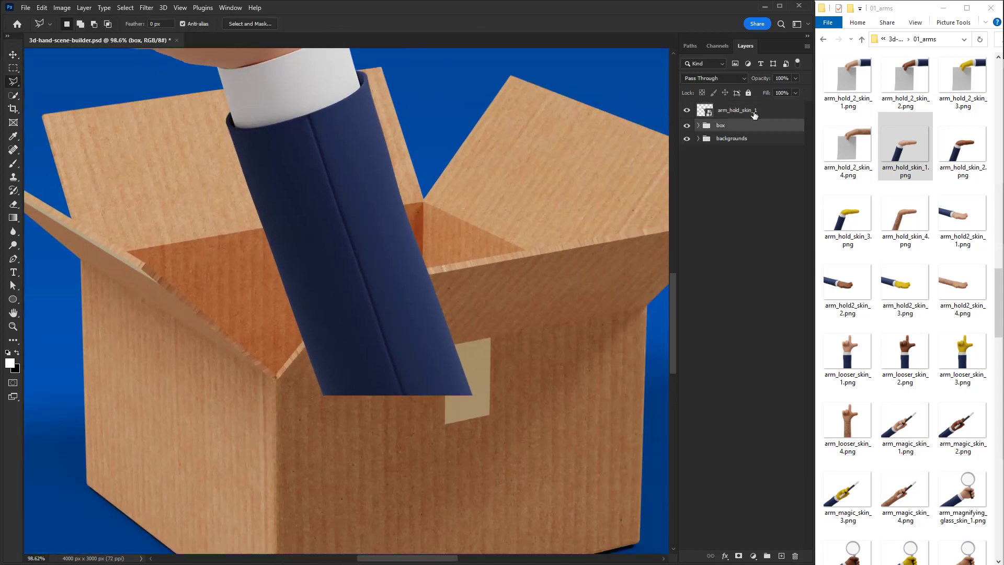
{"action": "mouse_move", "coordinate": [342, 195]}
{"action": "left_mouse_down"}
{"action": "mouse_move", "coordinate": [371, 199]}
{"action": "mouse_move", "coordinate": [361, 196]}
{"action": "left_mouse_up"}
{"action": "left_click", "coordinate": [743, 111]}
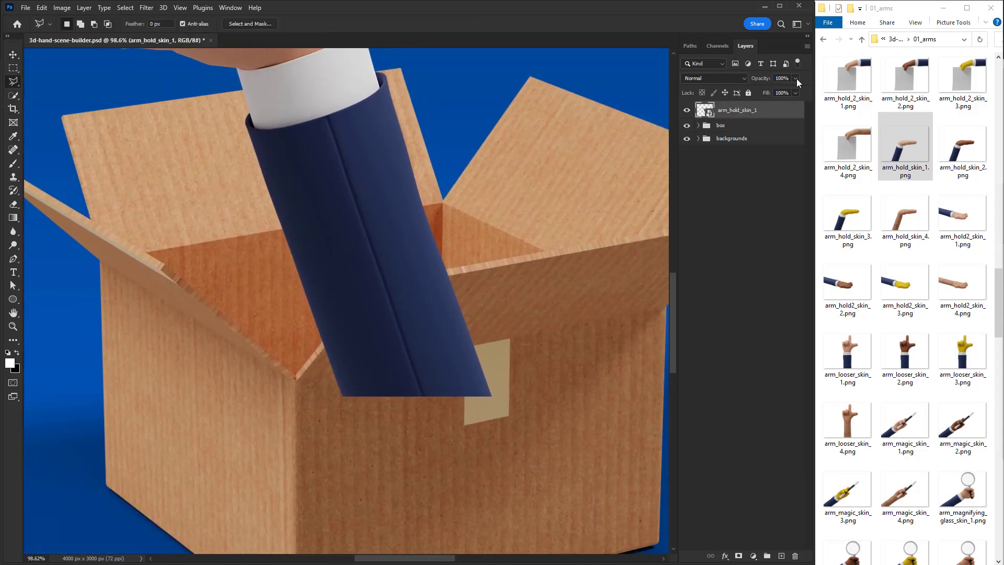
{"action": "left_click", "coordinate": [686, 110]}
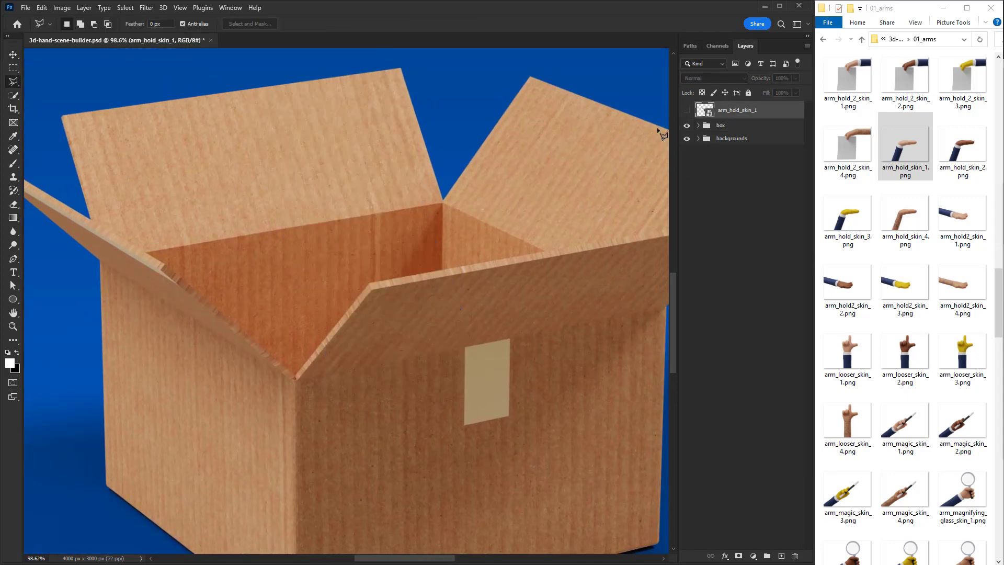
{"action": "left_click", "coordinate": [165, 264]}
{"action": "left_click", "coordinate": [662, 229]}
{"action": "left_click", "coordinate": [462, 392]}
{"action": "left_click_drag", "start_coordinate": [379, 479], "coordinate": [604, 330]}
{"action": "left_click", "coordinate": [614, 385]}
{"action": "left_click", "coordinate": [346, 501]}
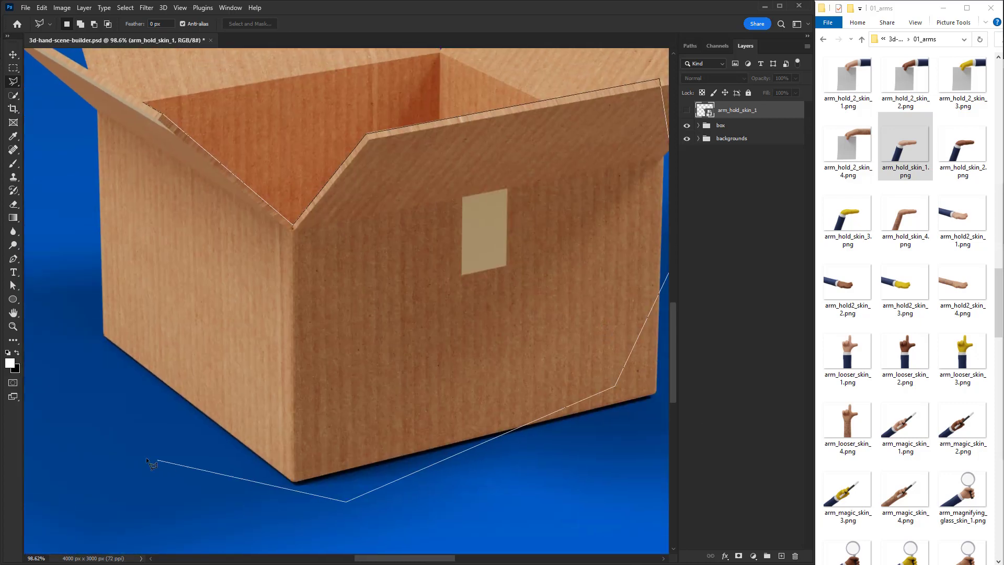
{"action": "left_click", "coordinate": [133, 455]}
{"action": "left_click_drag", "start_coordinate": [133, 455], "coordinate": [168, 536]}
{"action": "left_click", "coordinate": [45, 329]}
{"action": "left_click", "coordinate": [47, 251]}
{"action": "double_click", "coordinate": [81, 182]}
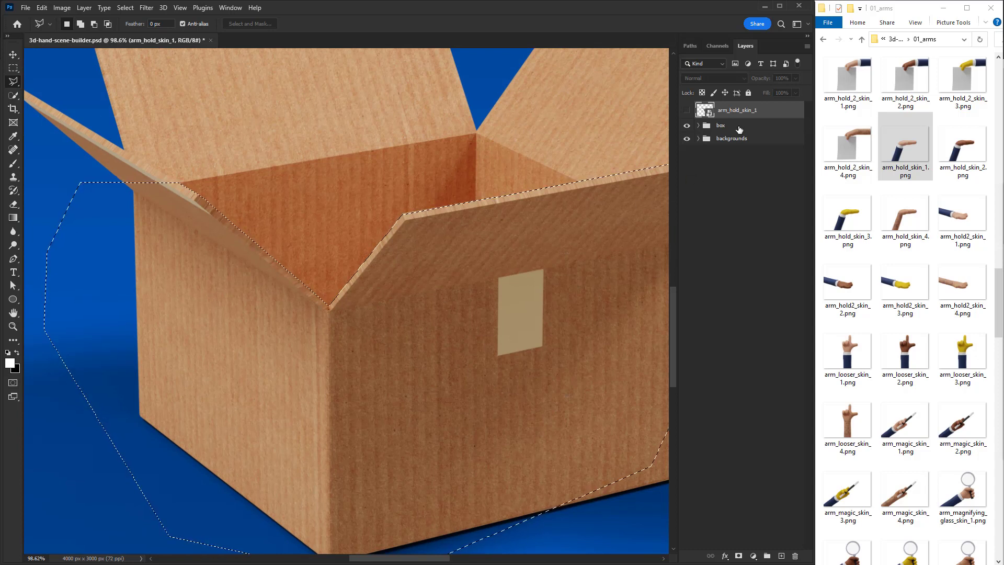
- Show the arm again and mask out the selected box front so the sleeve disappears inside the box
{"action": "left_click", "coordinate": [686, 110]}
{"action": "left_click", "coordinate": [738, 555]}
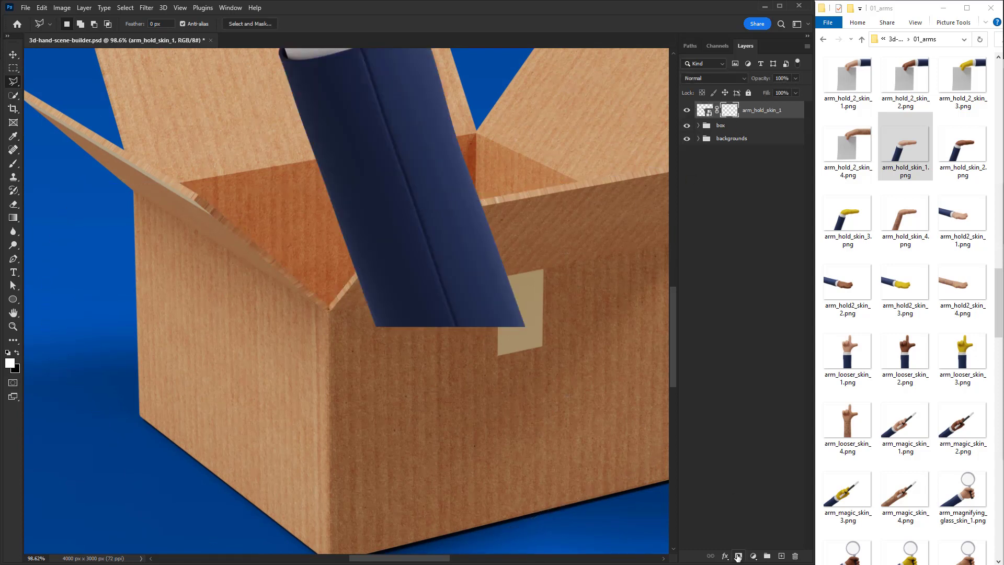
{"action": "key", "text": "ctrl+i"}
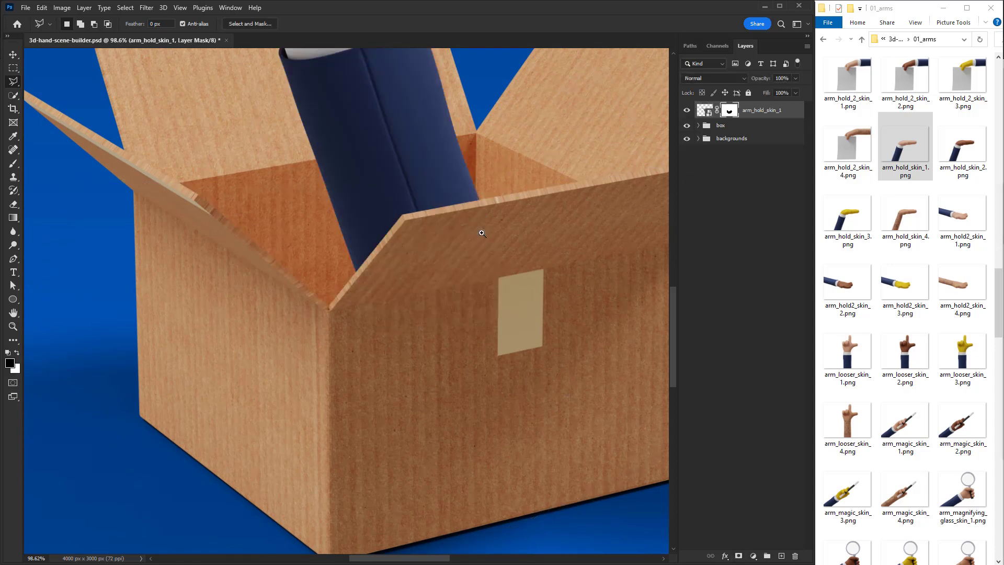
{"action": "left_click_drag", "start_coordinate": [481, 233], "coordinate": [455, 235]}
{"action": "left_click_drag", "start_coordinate": [456, 159], "coordinate": [390, 275]}
{"action": "left_click_drag", "start_coordinate": [390, 272], "coordinate": [384, 270]}
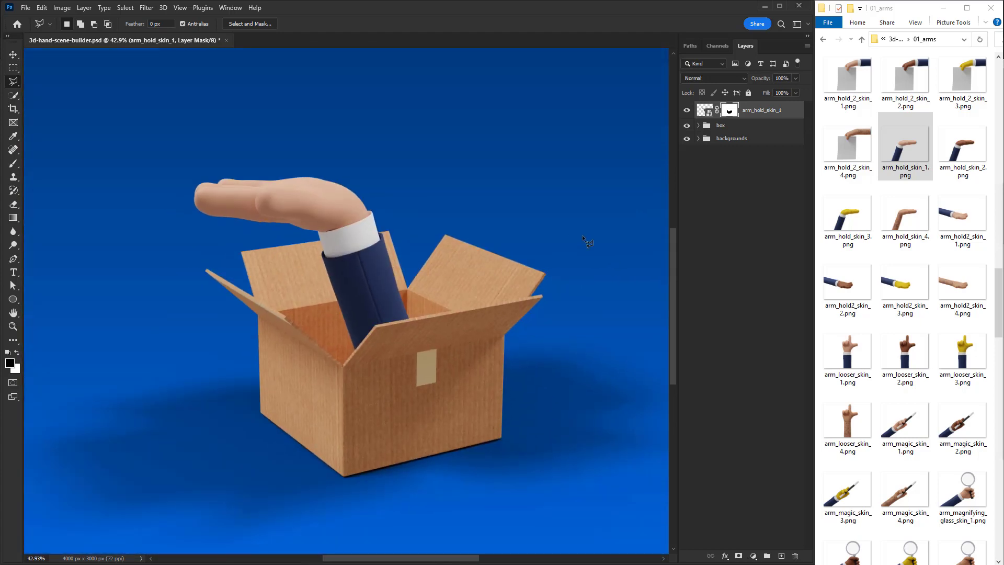
- Place compass_1.png and compass_1_shadows.png from the 03_elements folder into the scene
{"action": "left_click", "coordinate": [862, 40]}
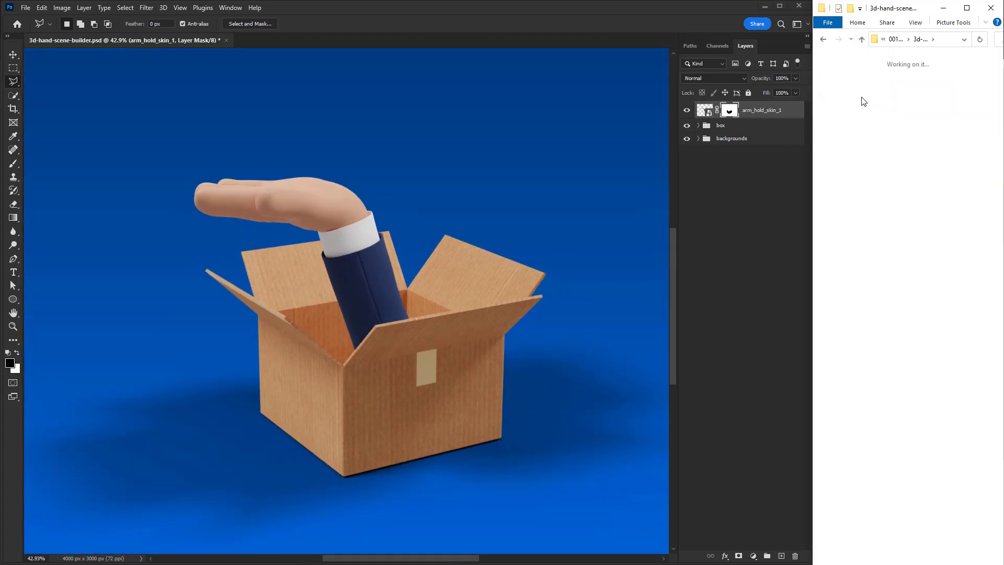
{"action": "left_click_drag", "start_coordinate": [996, 131], "coordinate": [996, 153]}
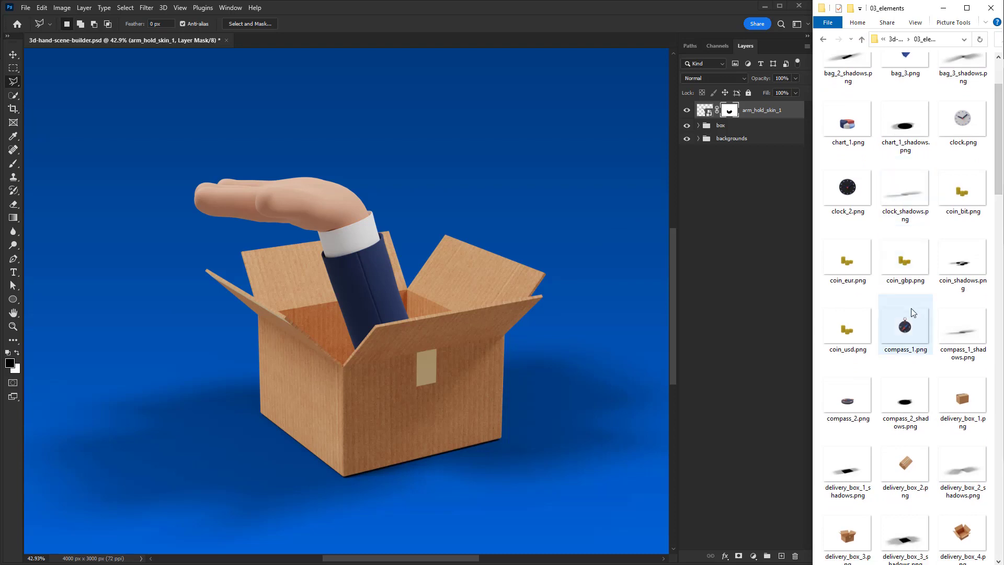
{"action": "left_click", "coordinate": [905, 324]}
{"action": "left_click", "coordinate": [962, 330], "text": "ctrl"}
{"action": "left_click_drag", "start_coordinate": [962, 329], "coordinate": [365, 168]}
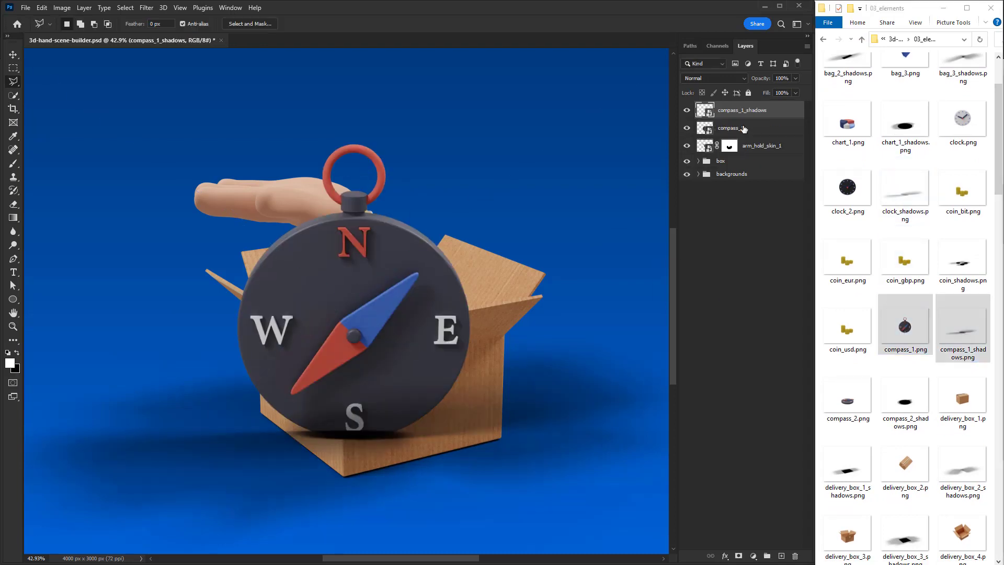
- Order the compass above its shadow and group the two layers as compass
{"action": "left_click", "coordinate": [743, 129]}
{"action": "left_click", "coordinate": [742, 111], "text": "shift"}
{"action": "key", "text": "ctrl+g"}
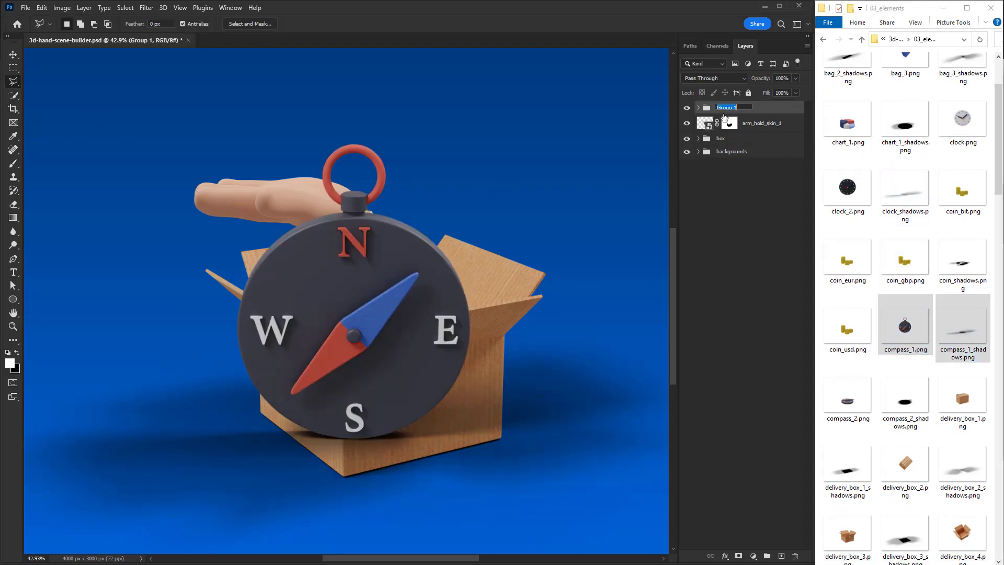
- Scale the compass group down, stand it on the open palm and nudge it slightly left
{"action": "key", "text": "ctrl+t"}
{"action": "left_click_drag", "start_coordinate": [305, 222], "coordinate": [416, 225]}
{"action": "left_click_drag", "start_coordinate": [44, 155], "coordinate": [501, 409]}
{"action": "left_click_drag", "start_coordinate": [601, 459], "coordinate": [196, 108]}
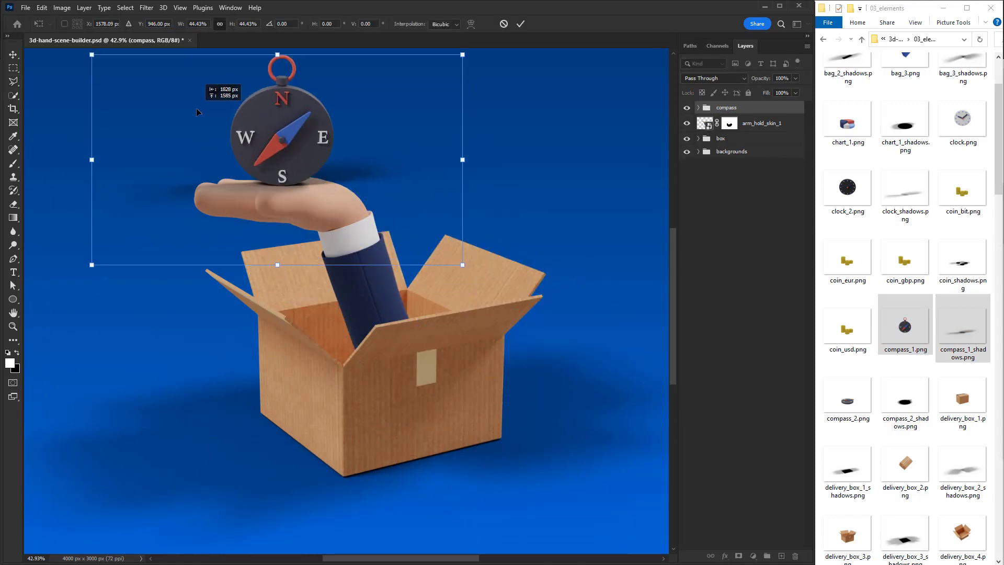
{"action": "left_click_drag", "start_coordinate": [308, 162], "coordinate": [349, 287]}
{"action": "left_click_drag", "start_coordinate": [504, 178], "coordinate": [409, 256]}
{"action": "key", "text": "Return"}
{"action": "key", "text": "l"}
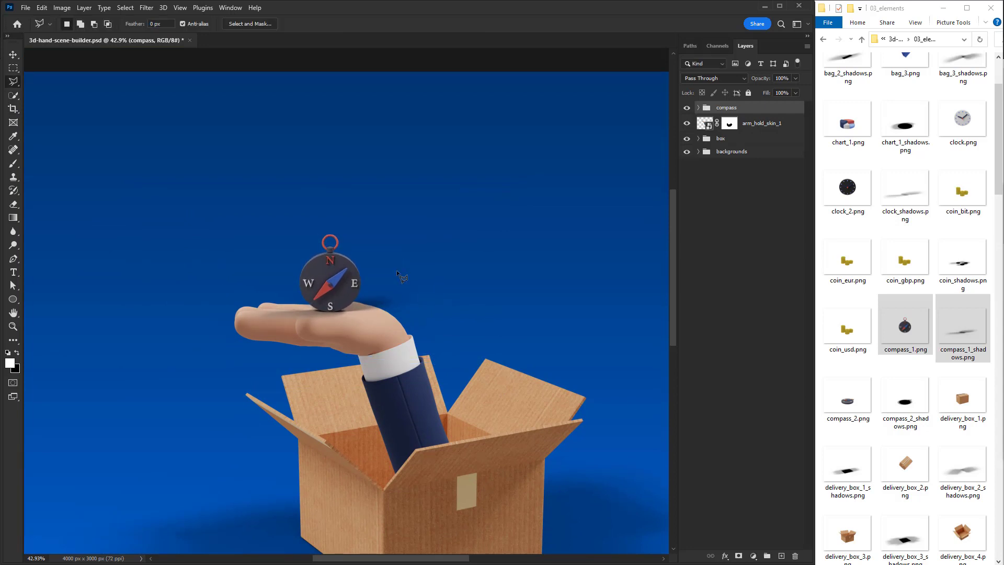
{"action": "left_click", "coordinate": [13, 54]}
{"action": "key", "text": "shift+Left"}
{"action": "key", "text": "shift+Left"}
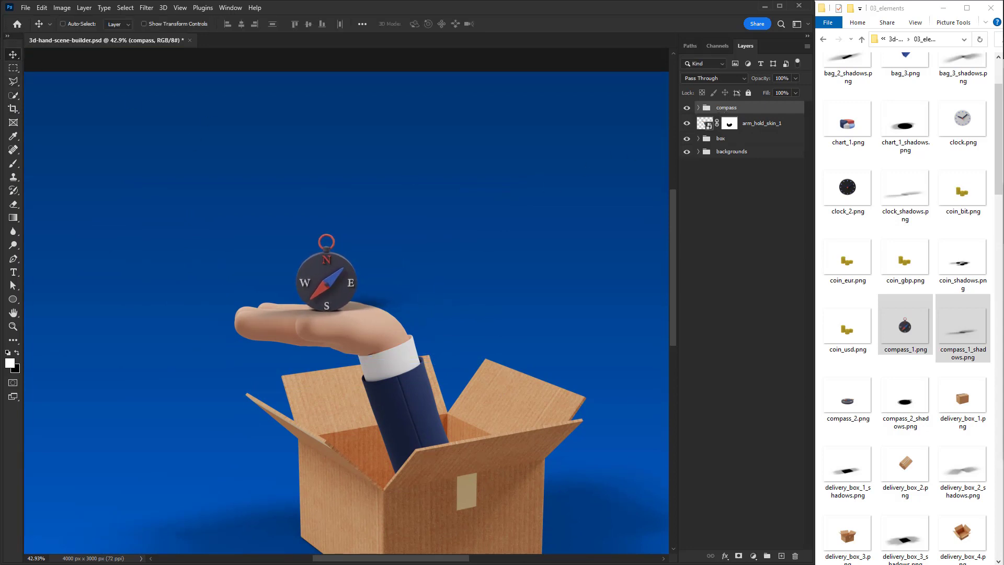
- Mask the compass shadow with the arm's outline so it falls only on the hand
{"action": "left_click", "coordinate": [700, 108]}
{"action": "left_click", "coordinate": [706, 140]}
{"action": "key", "text": "b"}
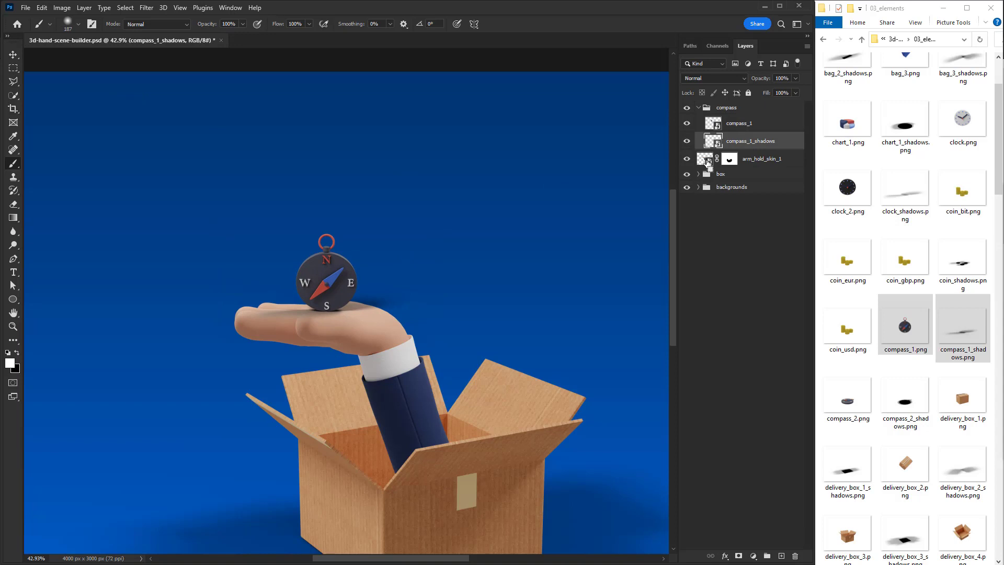
{"action": "left_click", "coordinate": [738, 556]}
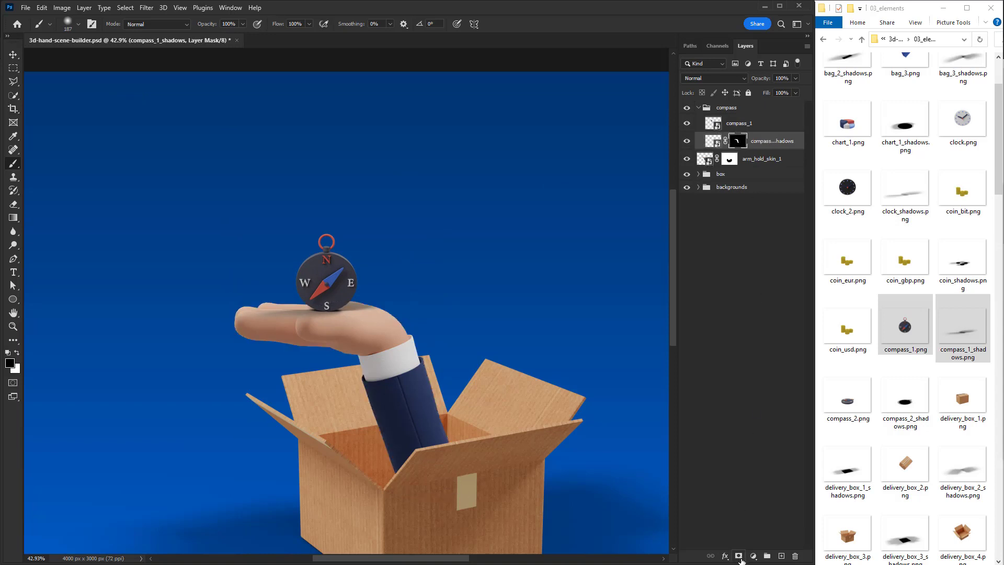
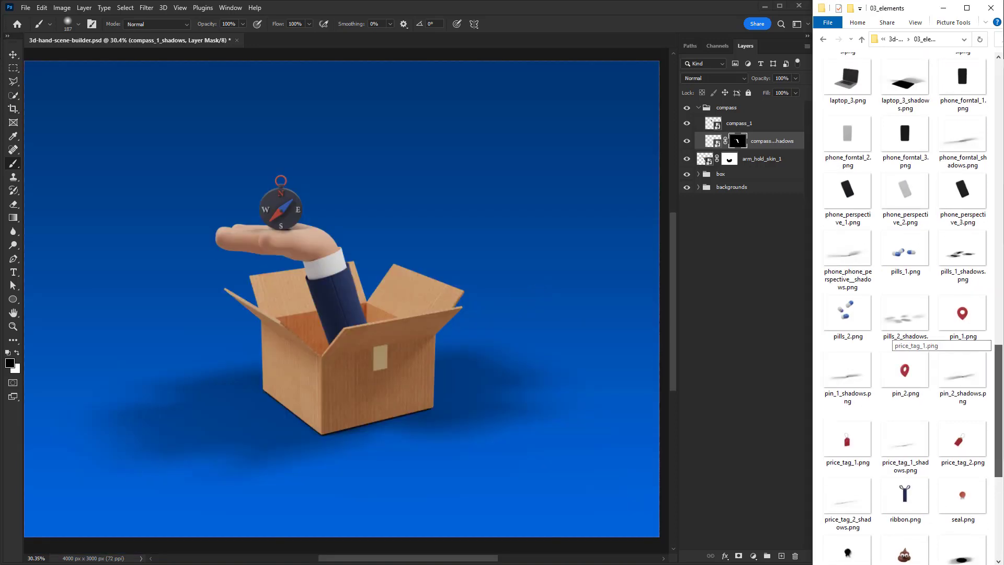
- Place elements_drrrr_1.png and elements_drrrr_2.png from the 03_elements folder into the scene
{"action": "scroll", "coordinate": [893, 333], "scroll_direction": "up", "scroll_amount": 10}
{"action": "left_click", "coordinate": [965, 296]}
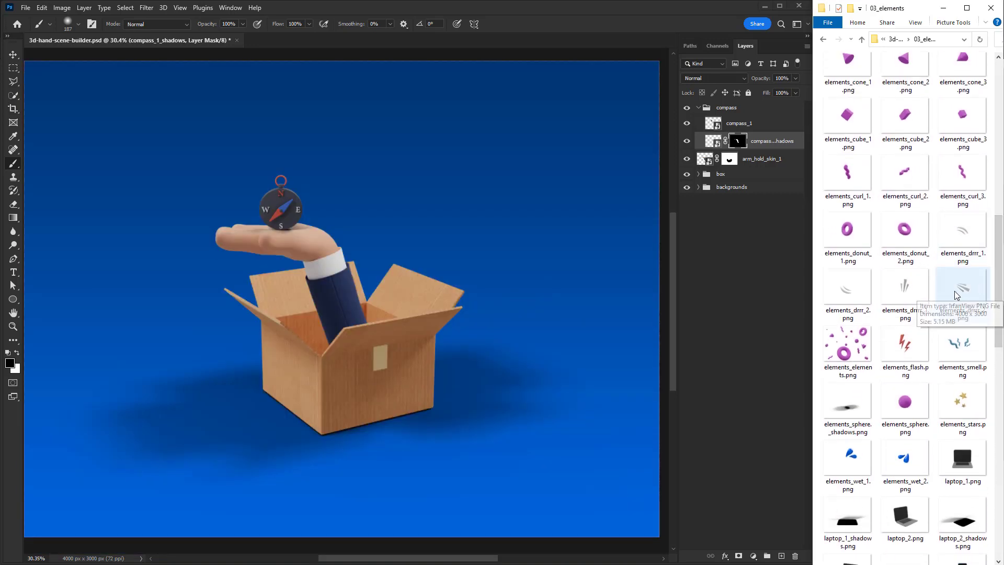
{"action": "left_click", "coordinate": [905, 291], "text": "ctrl"}
{"action": "left_click_drag", "start_coordinate": [904, 290], "coordinate": [283, 304]}
{"action": "key", "text": "Return"}
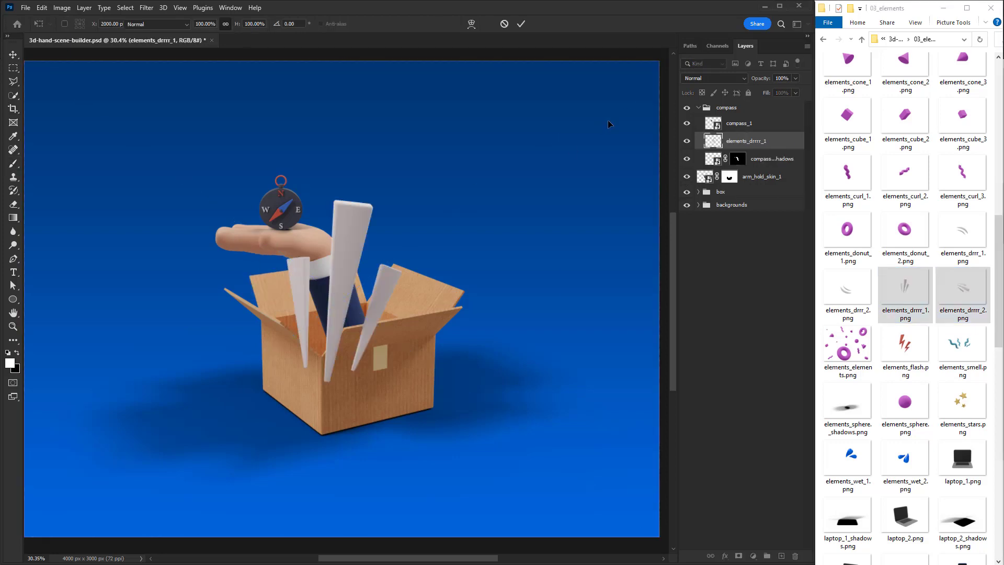
{"action": "key", "text": "Return"}
- Move both accent-line layers above the compass group and scale them down beside the compass
{"action": "left_click_drag", "start_coordinate": [751, 125], "coordinate": [719, 102]}
{"action": "key", "text": "ctrl+t"}
{"action": "left_click_drag", "start_coordinate": [444, 198], "coordinate": [343, 226]}
{"action": "key", "text": "Return"}
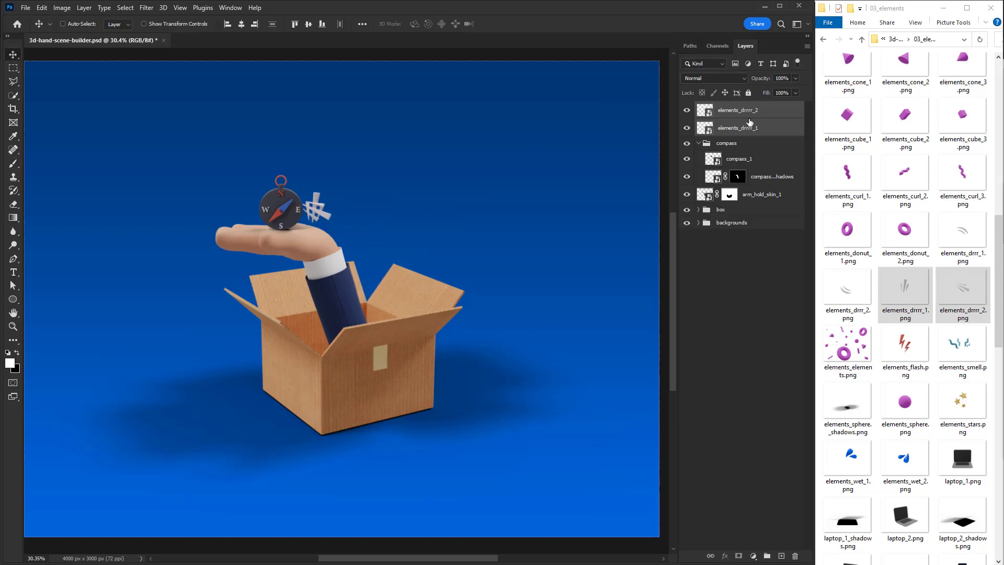
- Transform the accent lines separately so elements_drrrr_1 and elements_drrrr_2 fan outward on opposite sides of the compass
{"action": "left_click", "coordinate": [760, 116]}
{"action": "left_click_drag", "start_coordinate": [473, 202], "coordinate": [433, 162]}
{"action": "key", "text": "ctrl+t"}
{"action": "key", "text": "Return"}
{"action": "left_click_drag", "start_coordinate": [405, 198], "coordinate": [261, 105]}
{"action": "left_click", "coordinate": [316, 198], "text": "ctrl"}
{"action": "key", "text": "ctrl+t"}
{"action": "key", "text": "Return"}
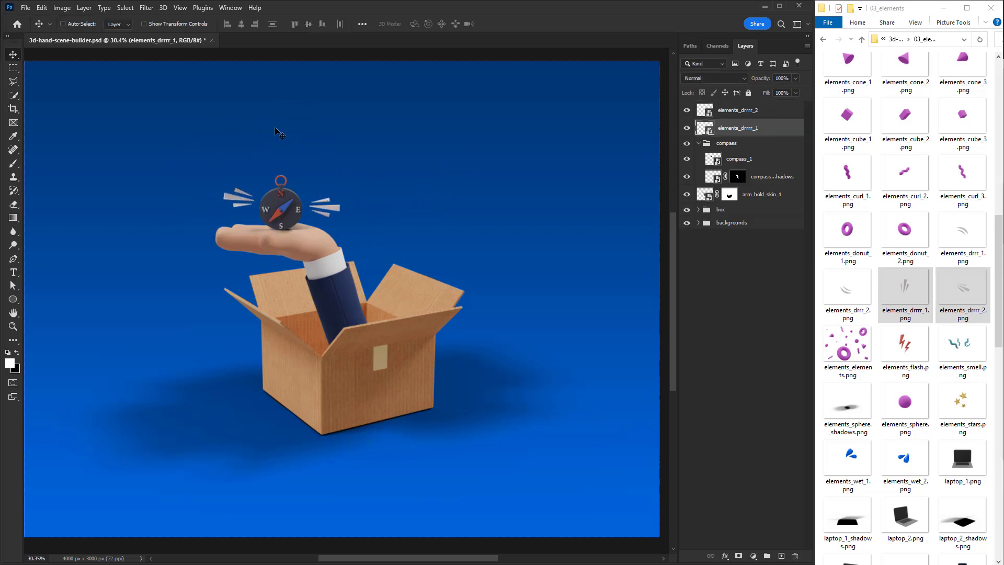
- Rotate the left accent lines toward the upper left, reposition the right ones and enlarge both sets slightly
{"action": "key", "text": "ctrl+t"}
{"action": "left_click_drag", "start_coordinate": [200, 144], "coordinate": [180, 115]}
{"action": "left_click_drag", "start_coordinate": [348, 129], "coordinate": [351, 221]}
{"action": "key", "text": "Return"}
{"action": "left_click", "coordinate": [337, 212], "text": "ctrl"}
{"action": "left_click", "coordinate": [734, 123], "text": "shift"}
{"action": "key", "text": "ctrl+t"}
{"action": "key", "text": "Return"}
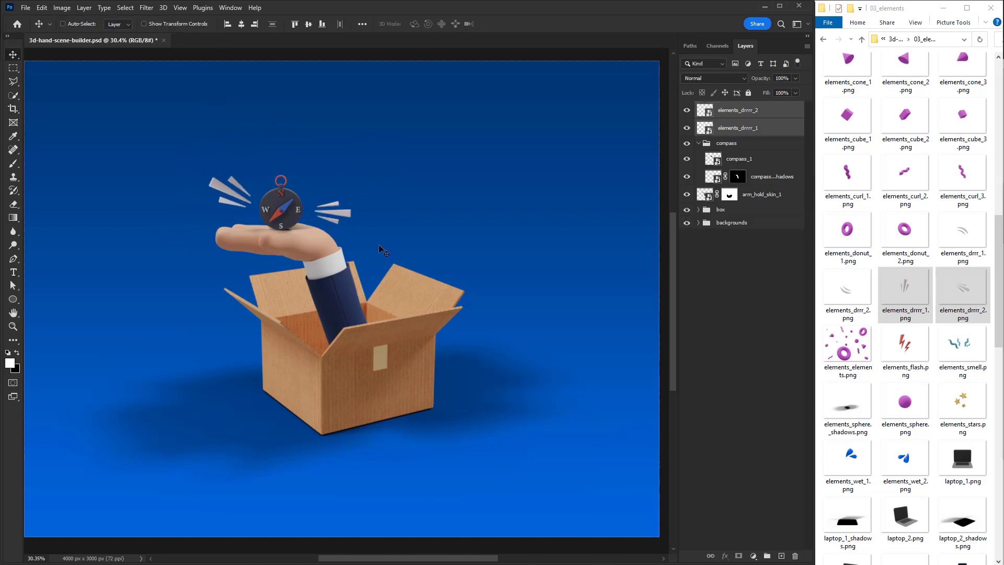
- Nudge the accent lines slightly up and left to balance them around the compass
{"action": "left_click", "coordinate": [730, 133]}
{"action": "key", "text": "shift+Left"}
{"action": "key", "text": "shift+Up"}
{"action": "key", "text": "shift+Up"}
{"action": "key", "text": "shift+Up"}
{"action": "left_click", "coordinate": [764, 113]}
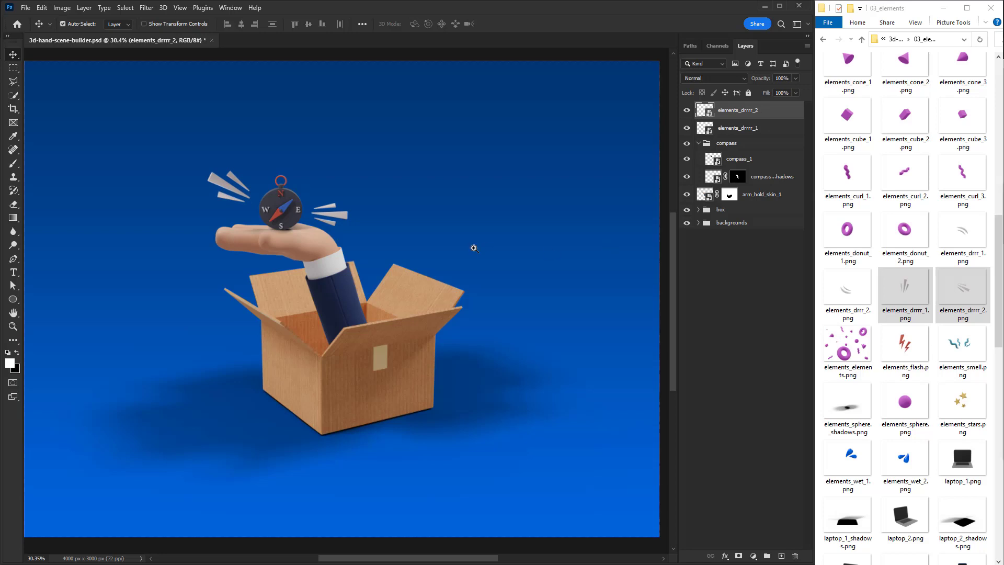
- Show the ellipse from the backgrounds shapes group behind the box and view the finished scene full screen
{"action": "left_click_drag", "start_coordinate": [474, 249], "coordinate": [461, 249]}
{"action": "left_click", "coordinate": [699, 223]}
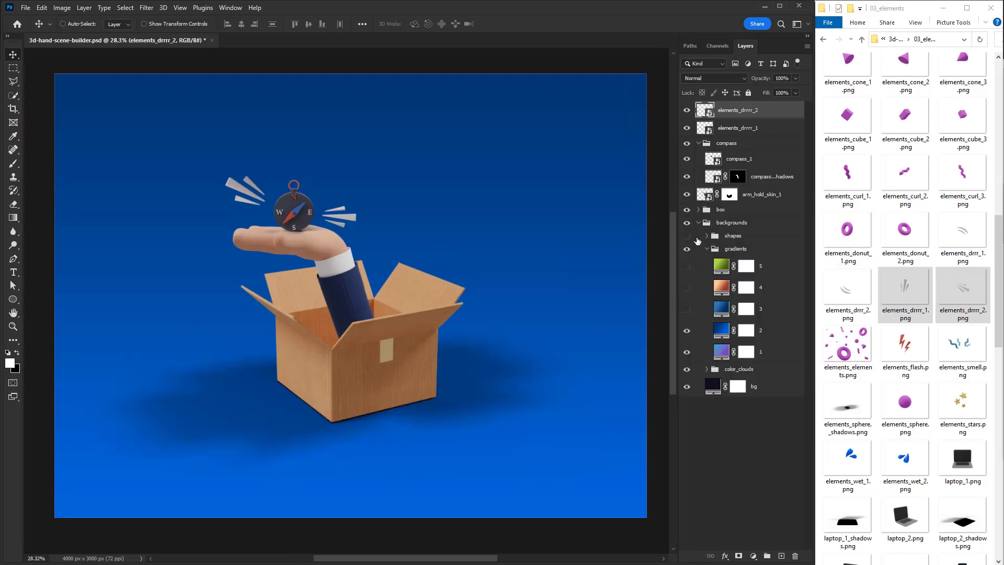
{"action": "left_click", "coordinate": [707, 237]}
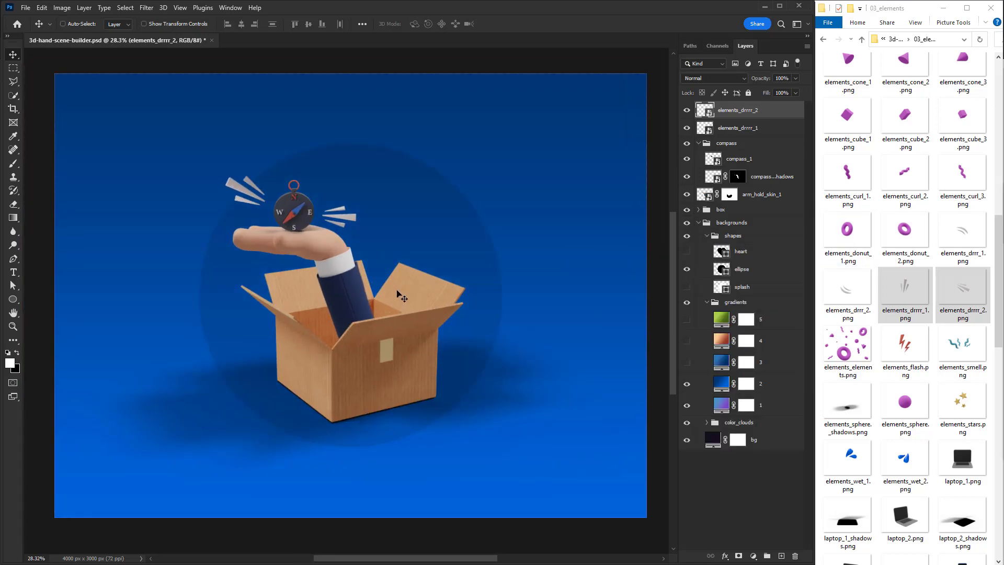
{"action": "key", "text": "f"}
{"action": "key", "text": "f"}
{"action": "left_click_drag", "start_coordinate": [571, 263], "coordinate": [566, 242]}
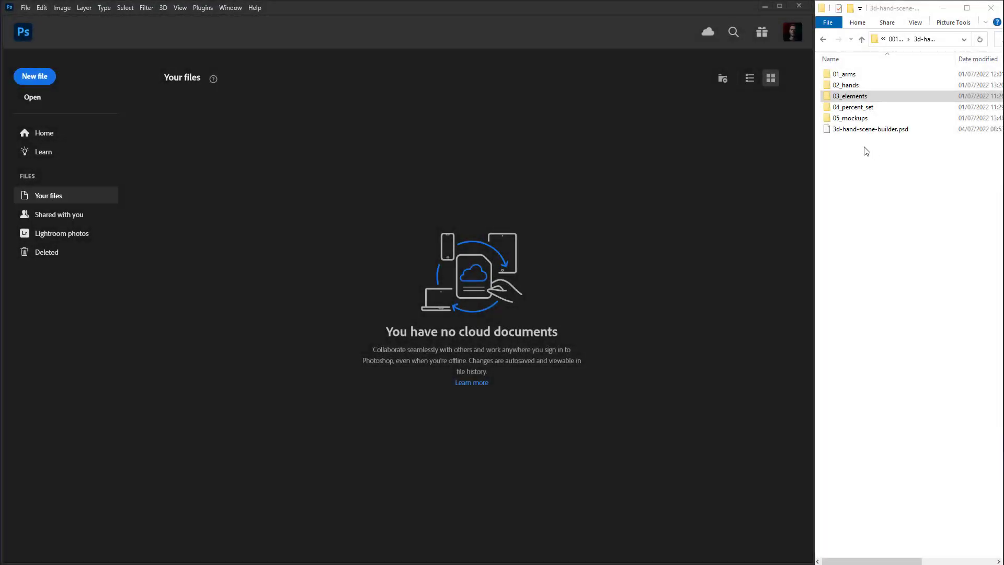
- Open a fresh 3d-hand-scene-builder.psd, hide the color_clouds group and change the bg fill to purple
{"action": "left_click_drag", "start_coordinate": [868, 130], "coordinate": [428, 206]}
{"action": "left_click", "coordinate": [687, 147]}
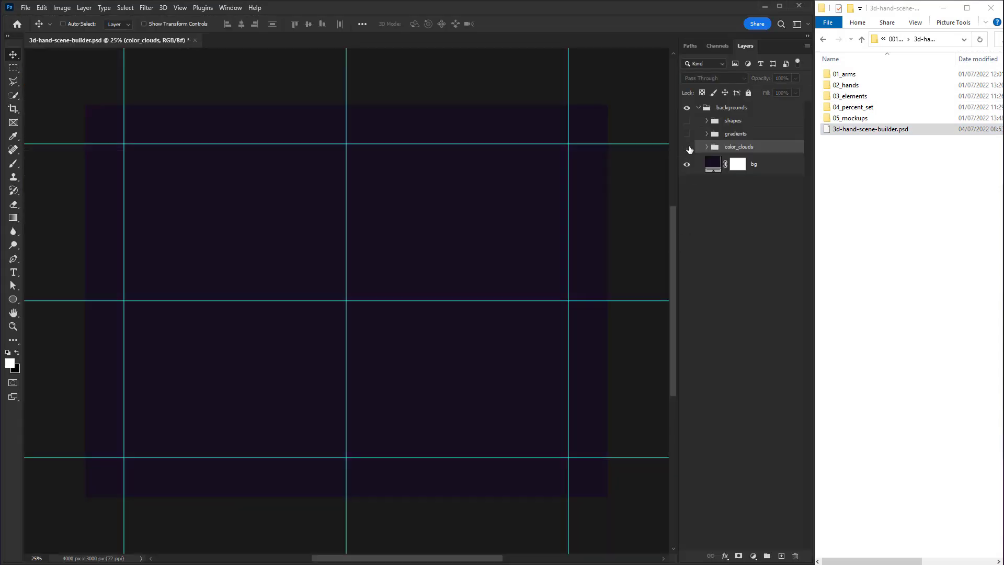
{"action": "double_click", "coordinate": [713, 164]}
{"action": "left_click", "coordinate": [656, 237]}
{"action": "left_click", "coordinate": [796, 163]}
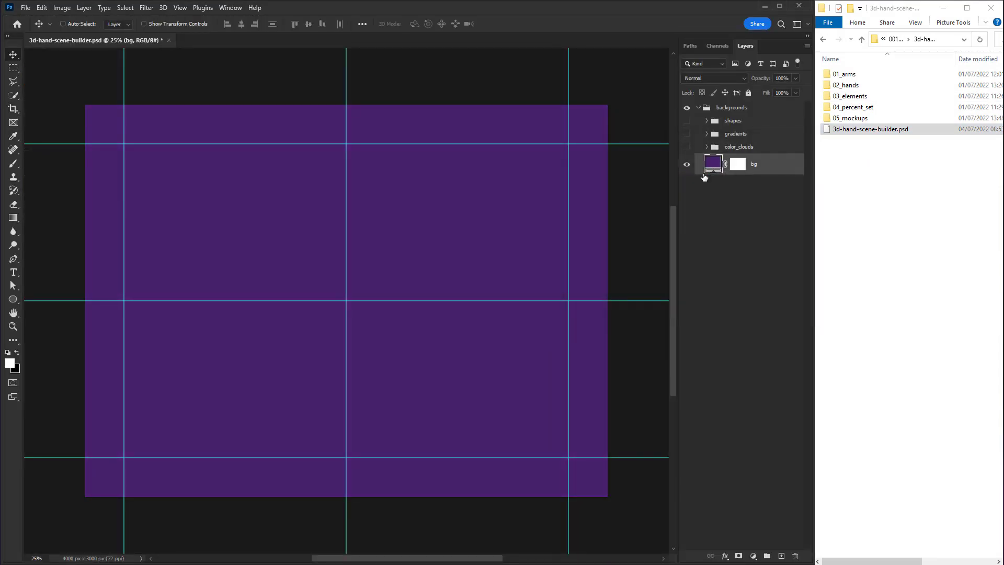
- Open phone.psd from the 05_mockups folder and compare its phone_1-3 and phoe_4-5 groups, leaving phoe_4-5 visible
{"action": "double_click", "coordinate": [843, 118]}
{"action": "left_click_drag", "start_coordinate": [969, 87], "coordinate": [376, 56]}
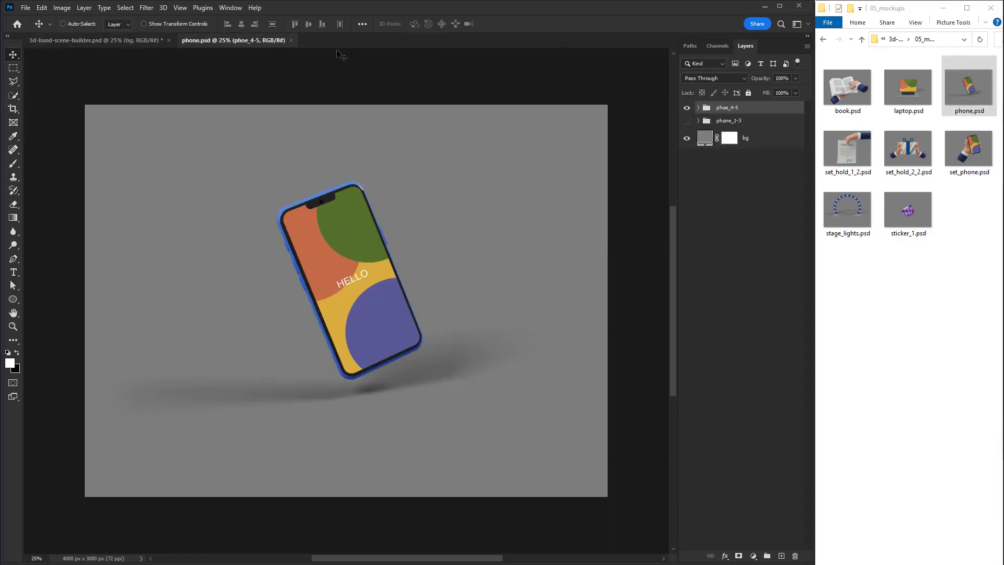
{"action": "left_click", "coordinate": [687, 121]}
{"action": "left_click", "coordinate": [686, 108]}
{"action": "left_click", "coordinate": [687, 120]}
{"action": "left_click", "coordinate": [687, 108]}
- Expand the phoe_4-5 group and preview its phone_4, phone_5 and phone_6 body variants
{"action": "left_click", "coordinate": [698, 108]}
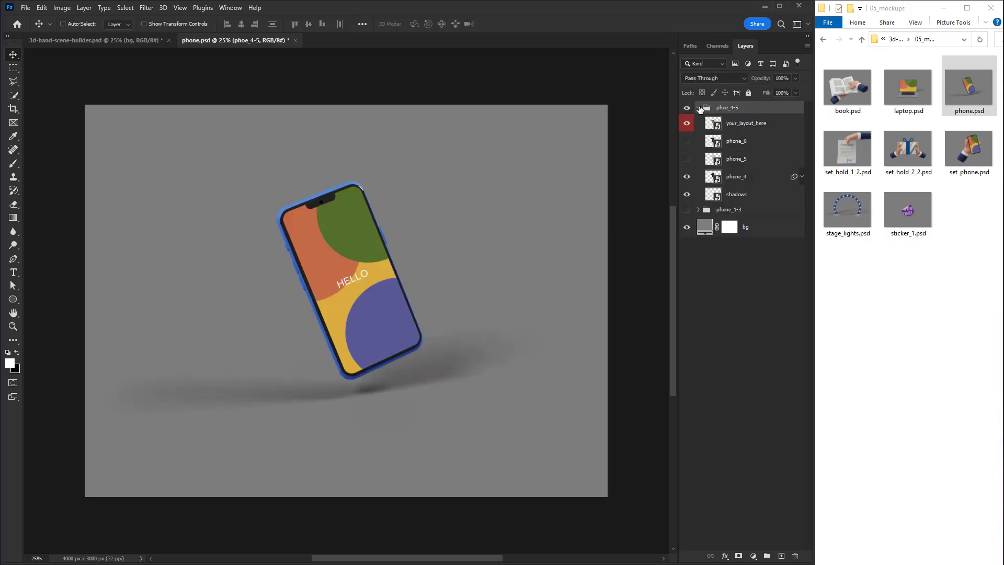
{"action": "left_click", "coordinate": [688, 177]}
{"action": "left_click", "coordinate": [688, 177]}
{"action": "left_click", "coordinate": [687, 158]}
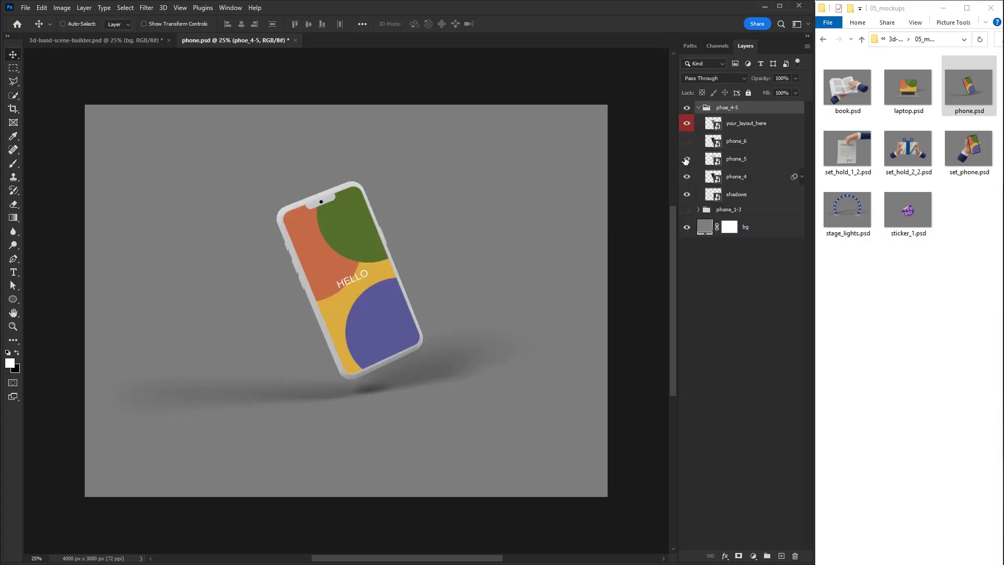
{"action": "left_click", "coordinate": [687, 141]}
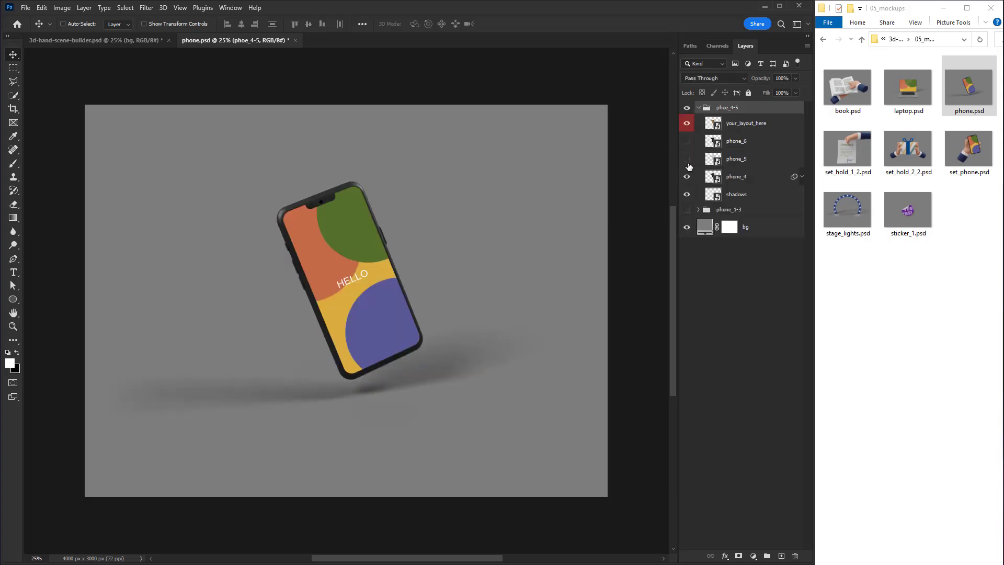
- Copy the phoe_4-5 group into the purple scene, place it above the backgrounds group and collapse backgrounds
{"action": "left_click", "coordinate": [699, 107]}
{"action": "left_click_drag", "start_coordinate": [325, 269], "coordinate": [410, 372]}
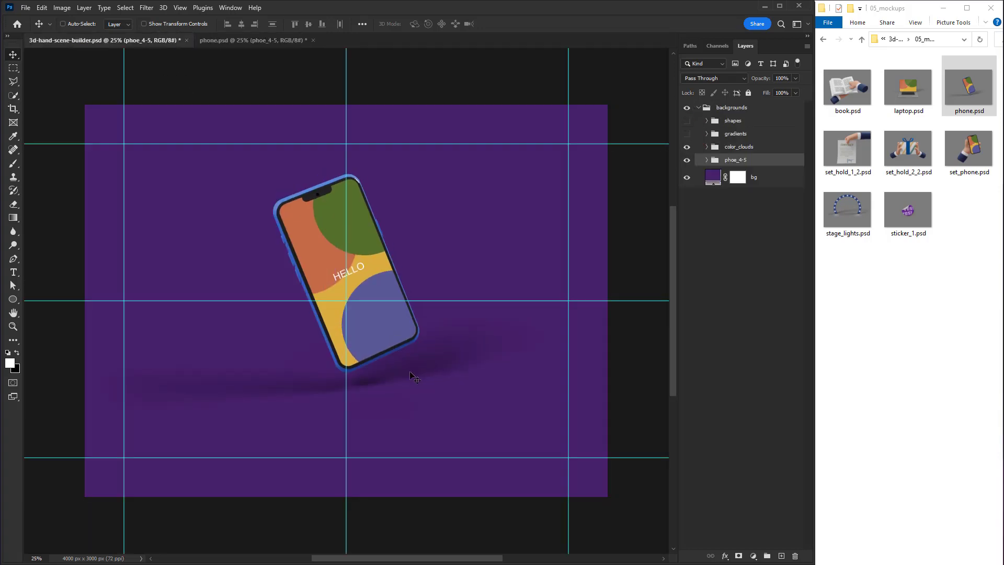
{"action": "left_click_drag", "start_coordinate": [727, 160], "coordinate": [703, 104]}
{"action": "left_click", "coordinate": [699, 120]}
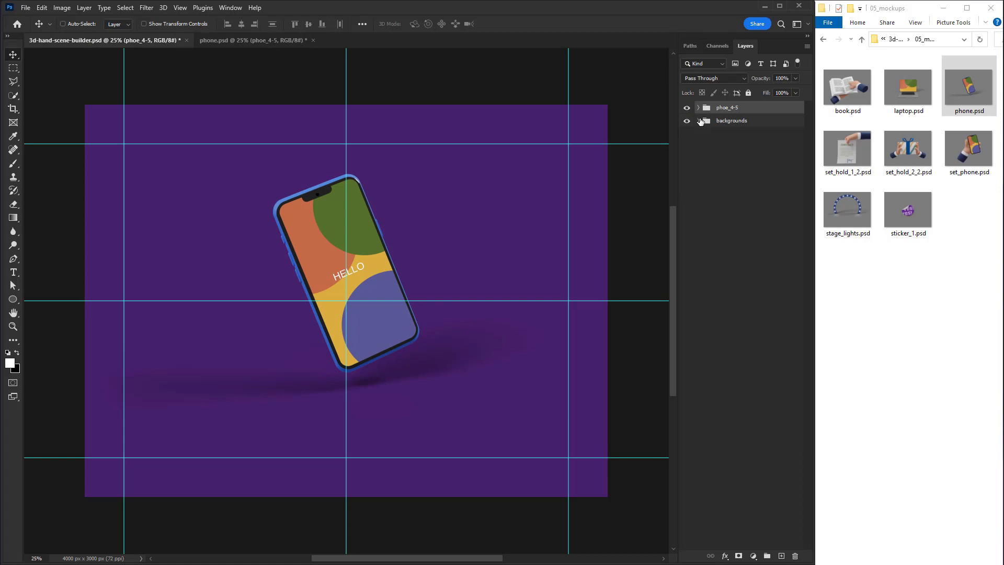
- Place stage_small_3.png and stage_small_shadows.png from the 03_elements folder into the purple scene
{"action": "left_click", "coordinate": [861, 39]}
{"action": "double_click", "coordinate": [850, 101]}
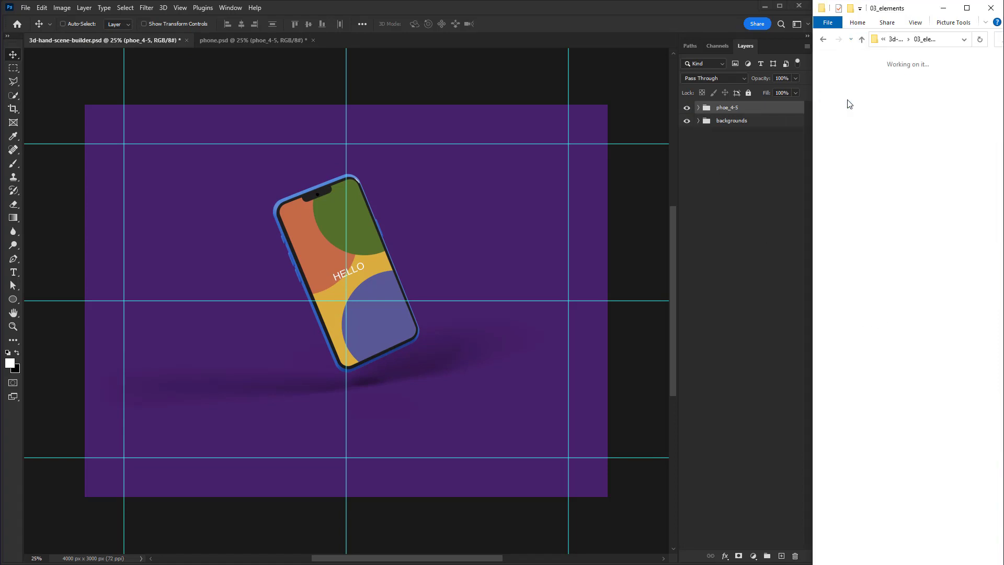
{"action": "scroll", "coordinate": [899, 157], "scroll_direction": "down", "scroll_amount": 15}
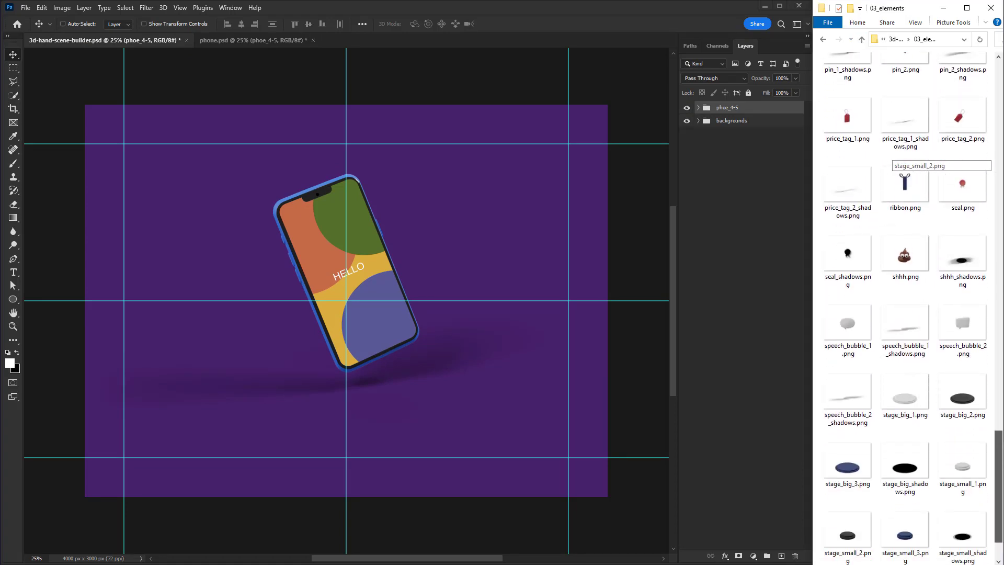
{"action": "left_click", "coordinate": [905, 495]}
{"action": "left_click", "coordinate": [962, 495], "text": "ctrl"}
{"action": "left_click_drag", "start_coordinate": [962, 496], "coordinate": [425, 245]}
{"action": "key", "text": "Return"}
{"action": "key", "text": "Return"}
- Put the stage_small_shadows layer below stage_small_3 and group both layers under the name stage
{"action": "left_click_drag", "start_coordinate": [744, 112], "coordinate": [743, 132]}
{"action": "left_click", "coordinate": [742, 112], "text": "shift"}
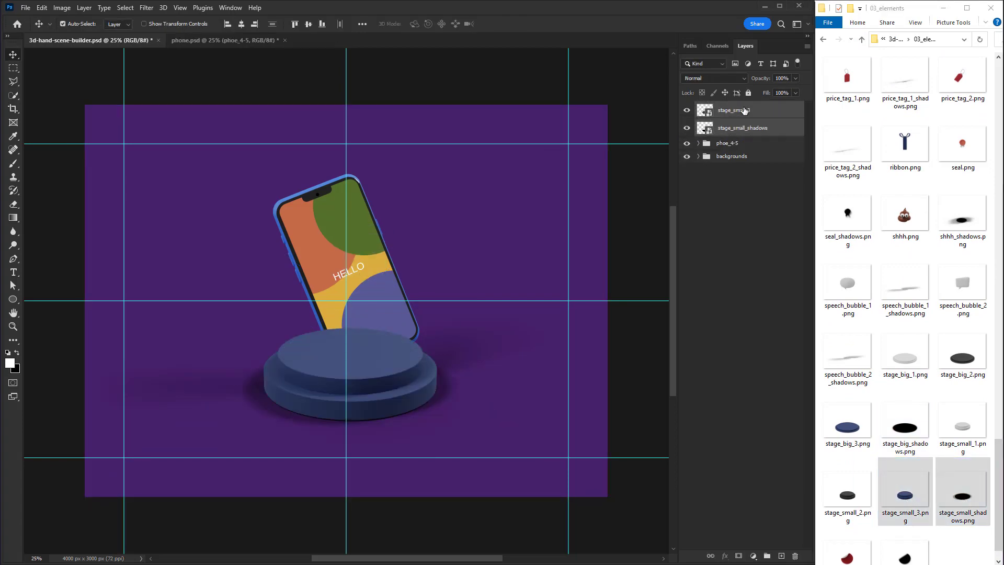
{"action": "key", "text": "ctrl+g"}
{"action": "left_click", "coordinate": [728, 110]}
{"action": "type", "text": "stage"}
{"action": "key", "text": "Return"}
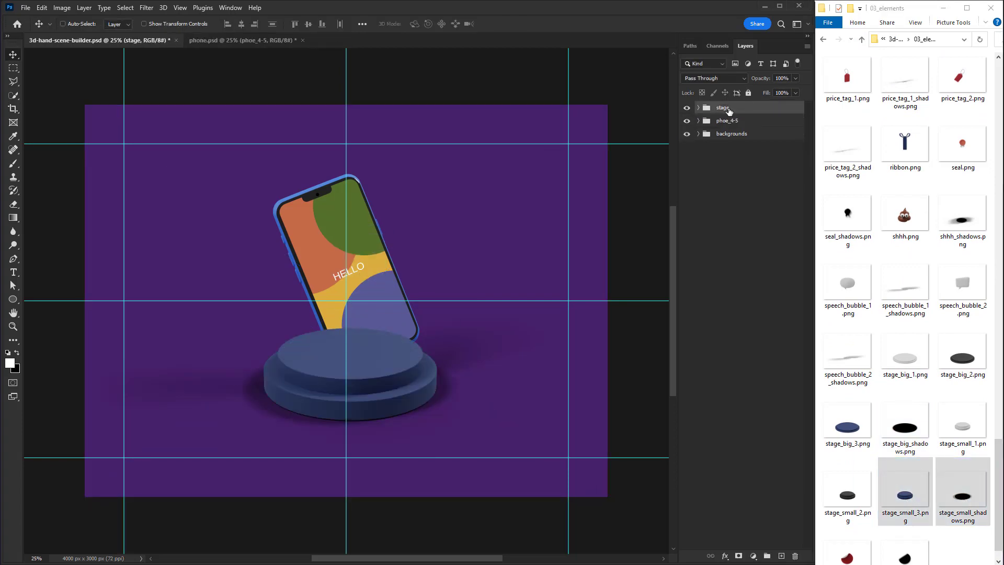
- Move the phoe_4-5 group above stage, then scale the stage down and position it just beneath the phone
{"action": "left_click_drag", "start_coordinate": [719, 120], "coordinate": [702, 107]}
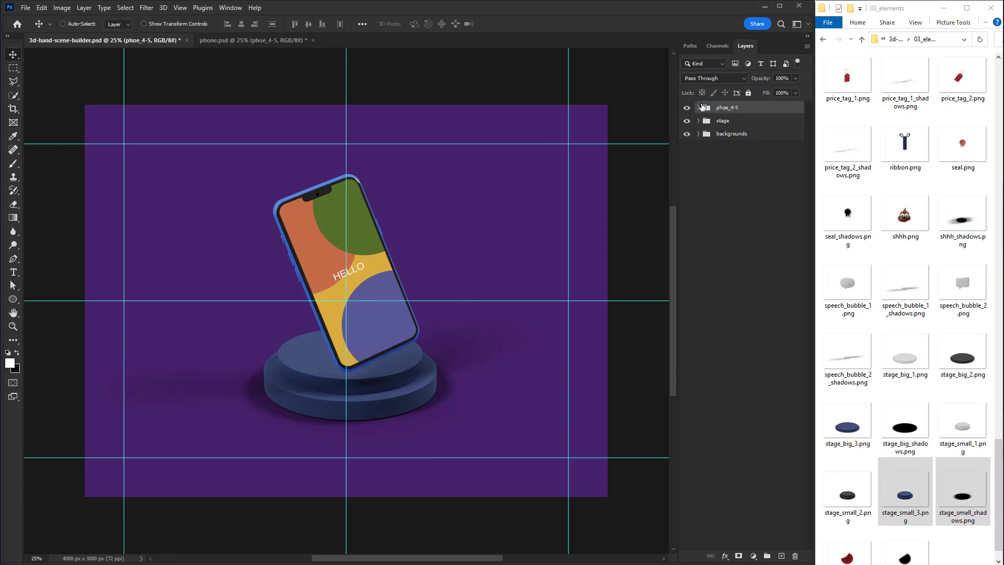
{"action": "left_click", "coordinate": [742, 120]}
{"action": "key", "text": "ctrl+t"}
{"action": "left_click_drag", "start_coordinate": [589, 272], "coordinate": [538, 317]}
{"action": "left_click_drag", "start_coordinate": [493, 348], "coordinate": [498, 376]}
{"action": "key", "text": "Return"}
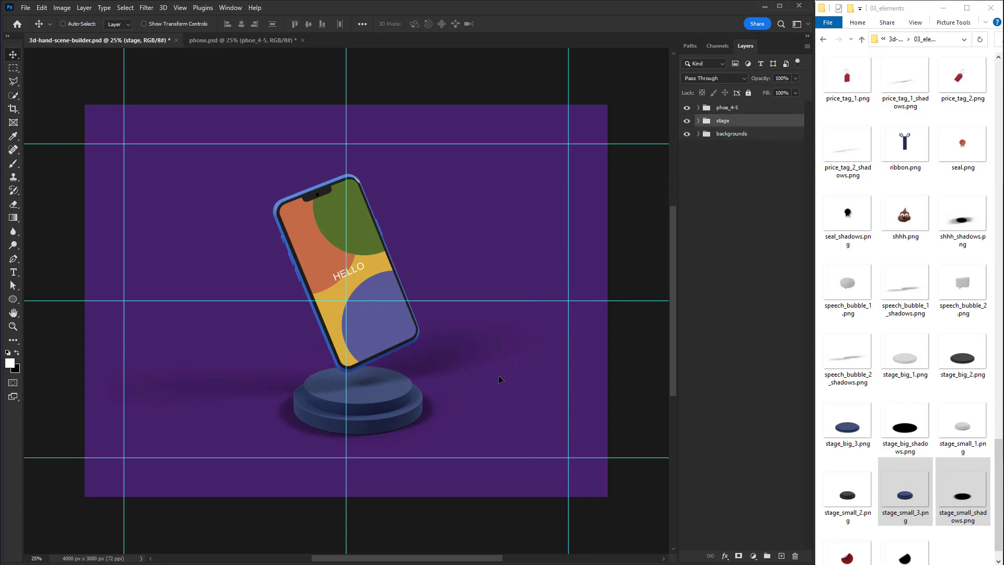
- Mask the phone's shadows layer with the outline of stage_small_3 so the shadow falls only on the stage
{"action": "left_click", "coordinate": [699, 108]}
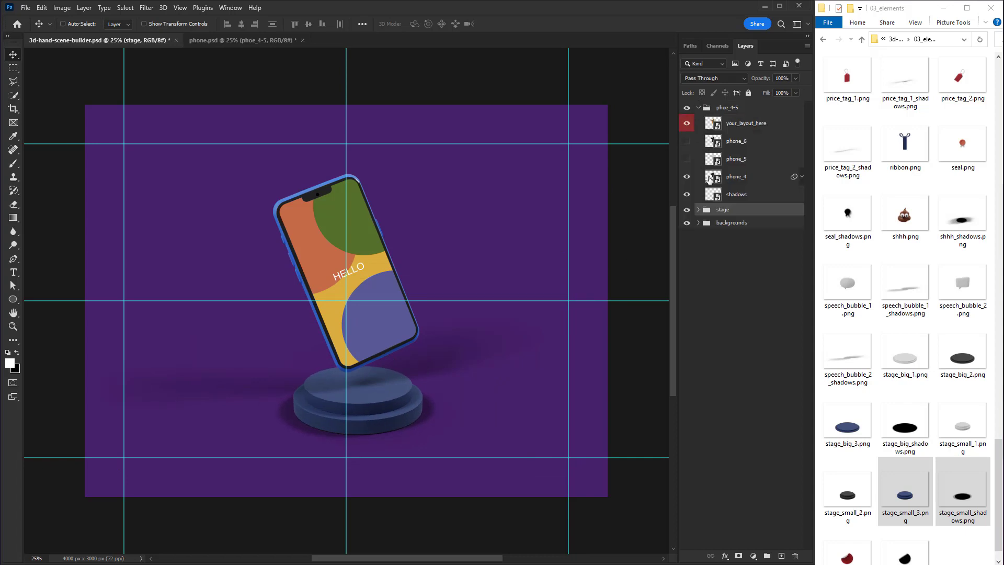
{"action": "left_click", "coordinate": [698, 210]}
{"action": "left_click", "coordinate": [716, 226], "text": "ctrl"}
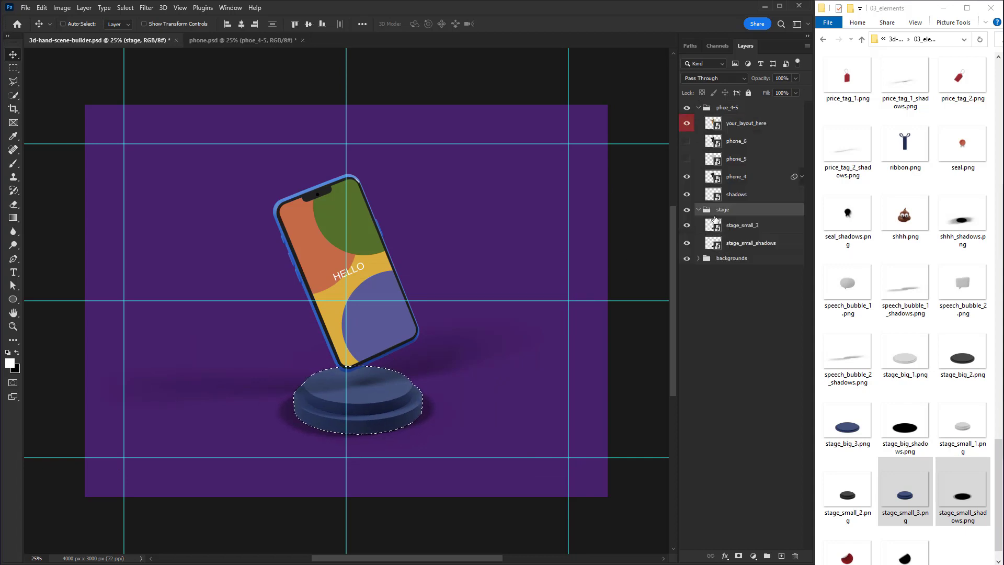
{"action": "left_click", "coordinate": [742, 195]}
{"action": "left_click", "coordinate": [739, 557]}
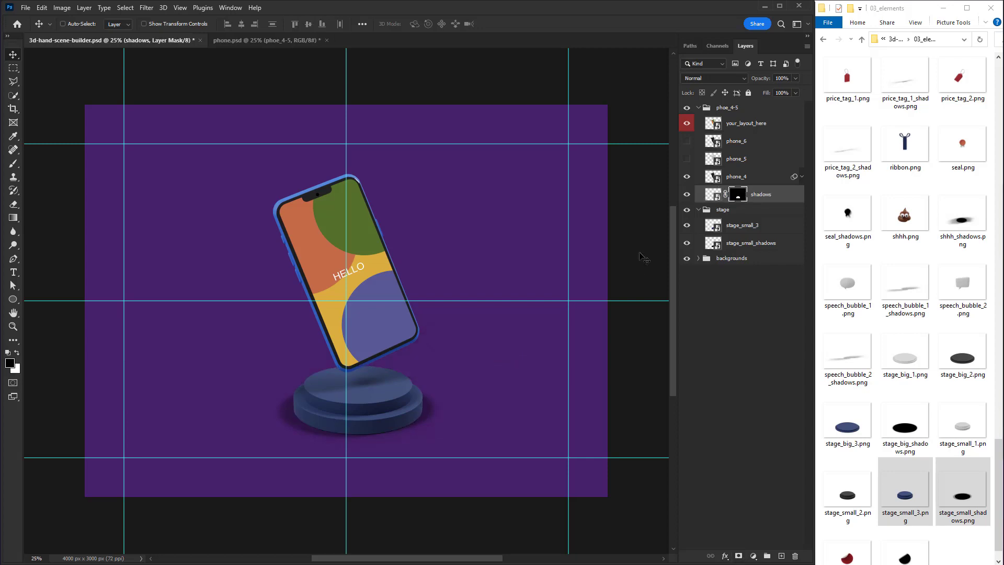
- Recolor stage_small_3 with a Hue/Saturation adjustment of hue +60 and saturation +51
{"action": "left_click", "coordinate": [742, 225]}
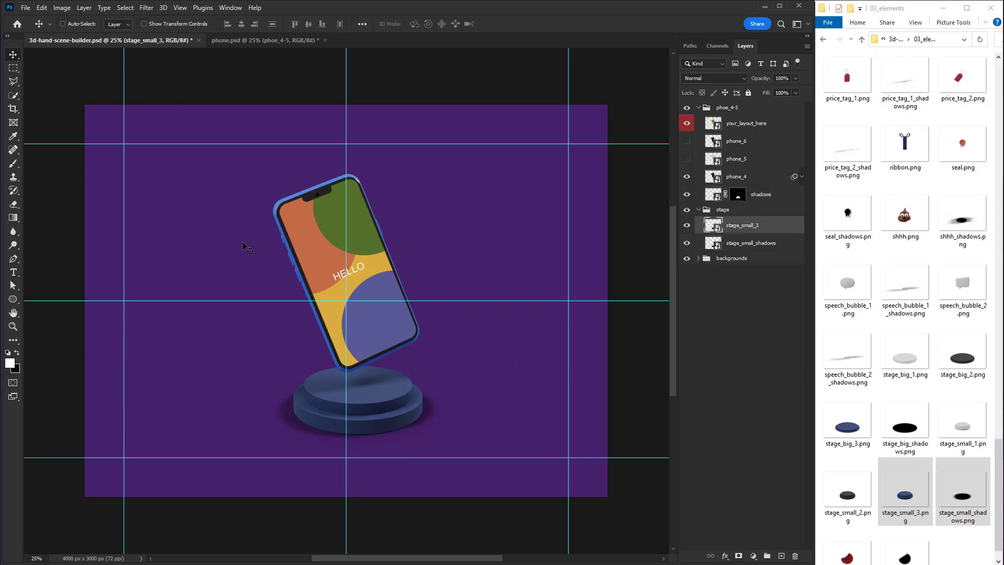
{"action": "key", "text": "ctrl+u"}
{"action": "left_click_drag", "start_coordinate": [568, 190], "coordinate": [594, 196]}
{"action": "left_click", "coordinate": [595, 217]}
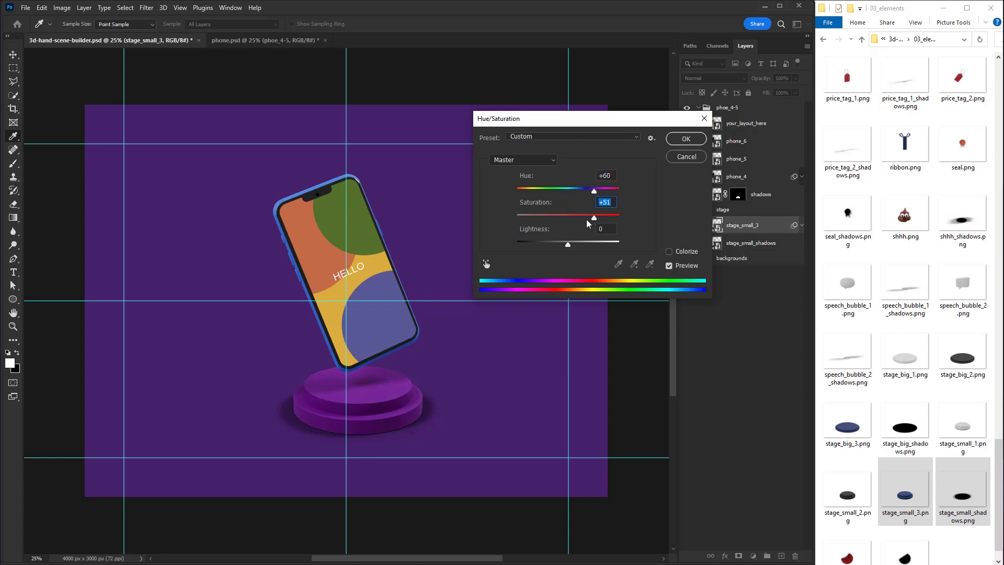
{"action": "left_click", "coordinate": [685, 138]}
- Show the gradients background group and set both color stops of gradient 5 to purple sampled from the stage
{"action": "left_click", "coordinate": [699, 284]}
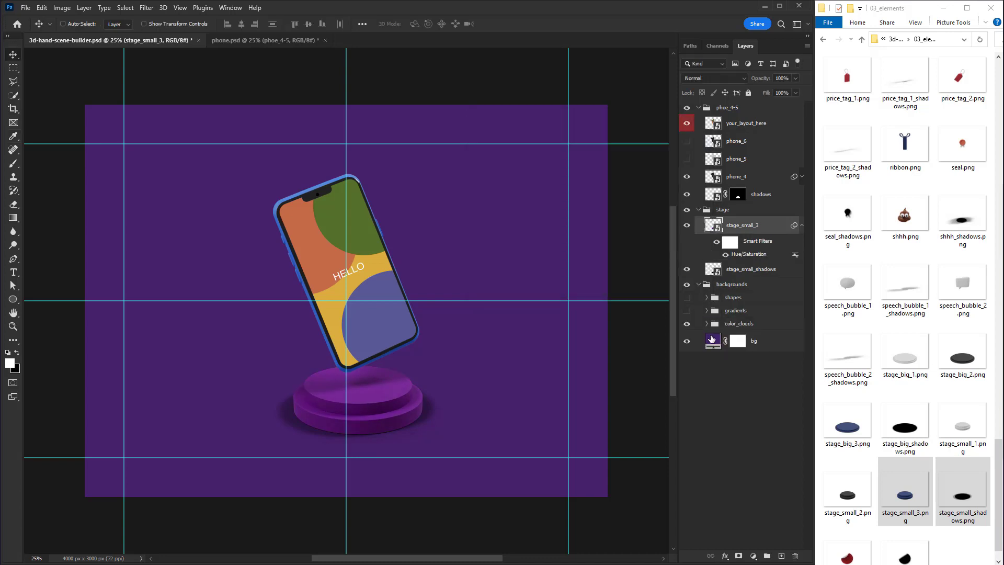
{"action": "left_click", "coordinate": [687, 310]}
{"action": "double_click", "coordinate": [721, 330]}
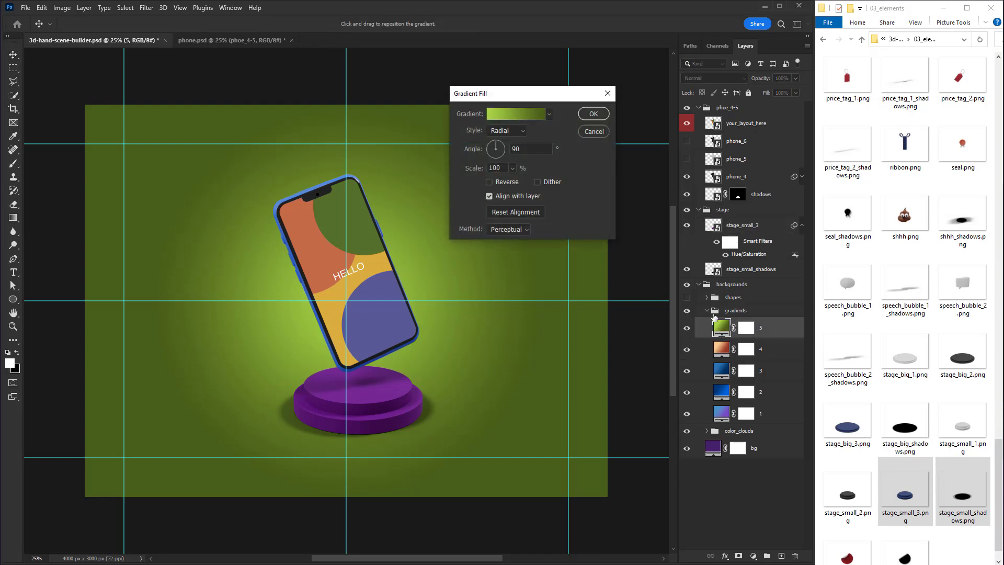
{"action": "left_click", "coordinate": [520, 114]}
{"action": "left_click", "coordinate": [417, 454]}
{"action": "left_click", "coordinate": [370, 395]}
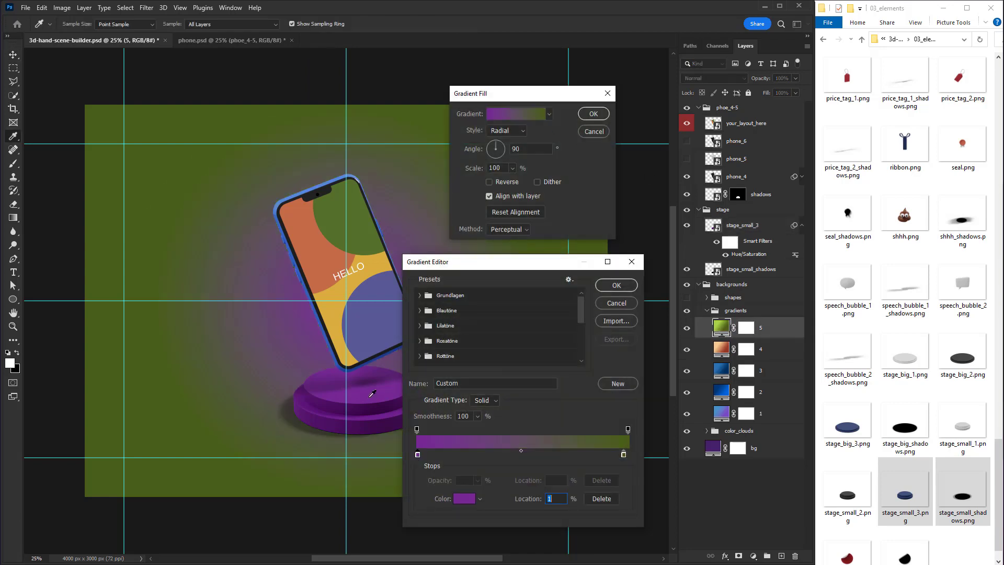
{"action": "left_click", "coordinate": [622, 455]}
{"action": "left_click", "coordinate": [390, 391]}
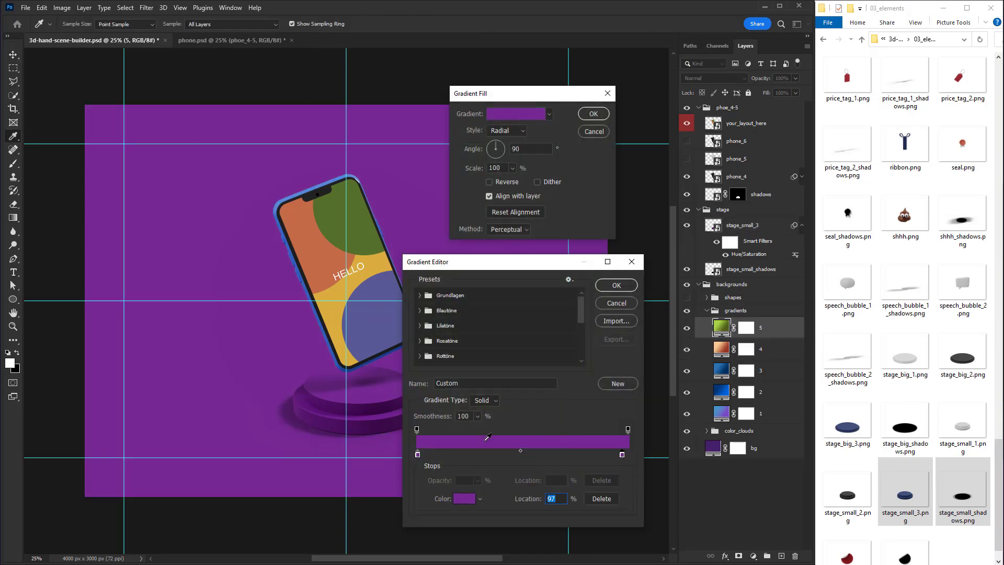
- Change the center color stop of gradient 5 to a lighter, brighter purple and apply the gradient
{"action": "double_click", "coordinate": [417, 454]}
{"action": "left_click_drag", "start_coordinate": [658, 214], "coordinate": [643, 183]}
{"action": "left_click", "coordinate": [796, 162]}
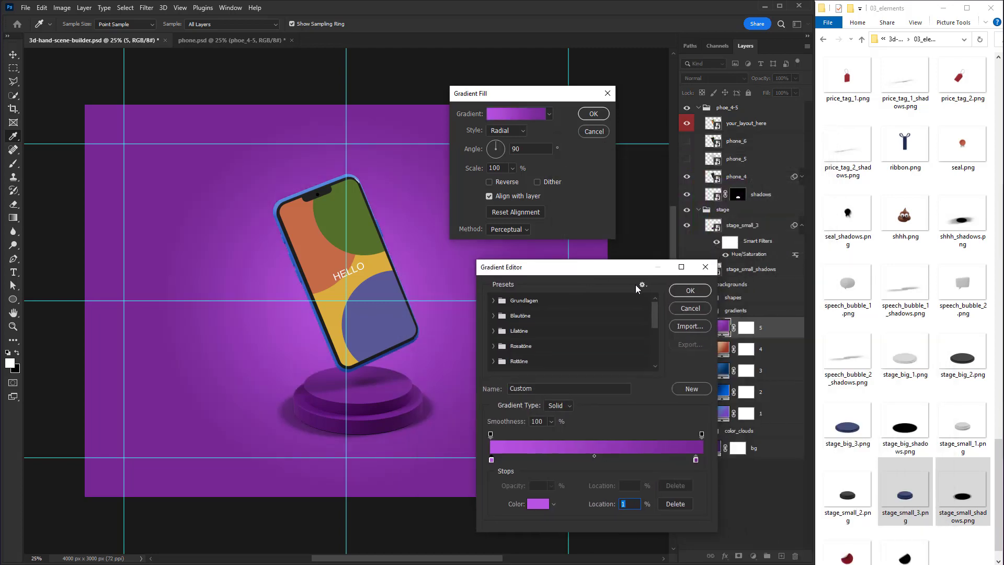
{"action": "left_click", "coordinate": [690, 291]}
{"action": "left_click", "coordinate": [593, 114]}
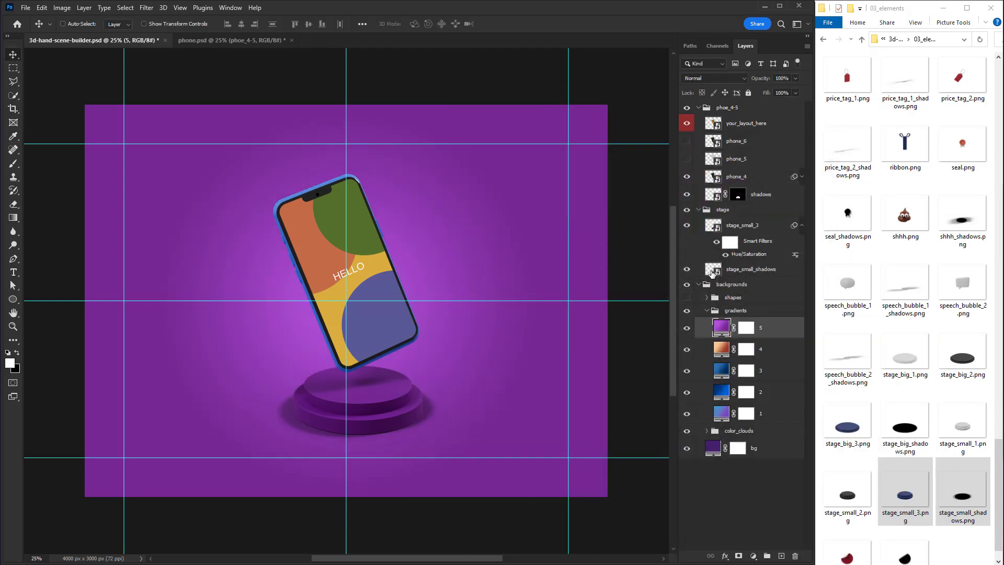
- Lower the stage_small_shadows layer's opacity to 50%
{"action": "left_click", "coordinate": [740, 274]}
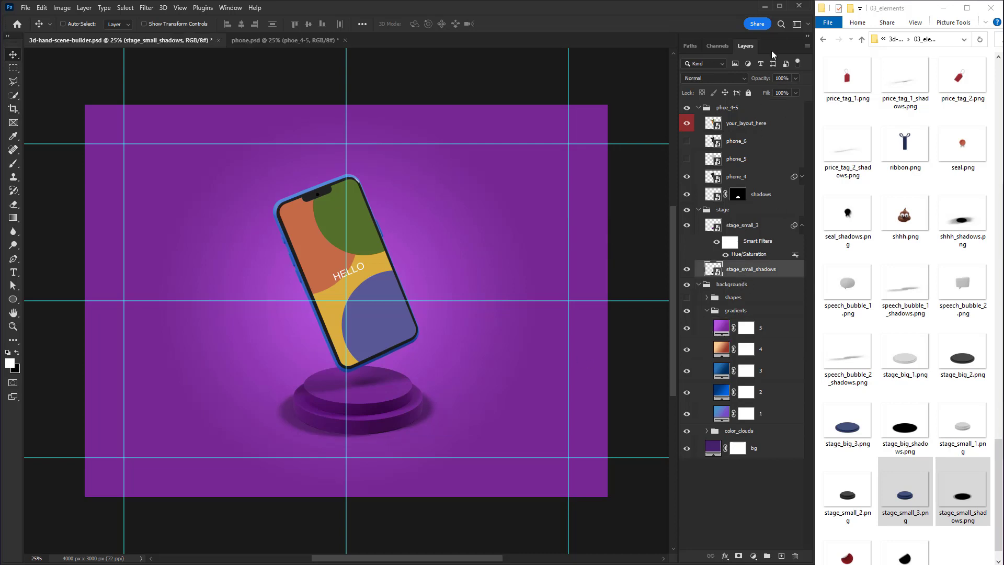
{"action": "key", "text": "Return"}
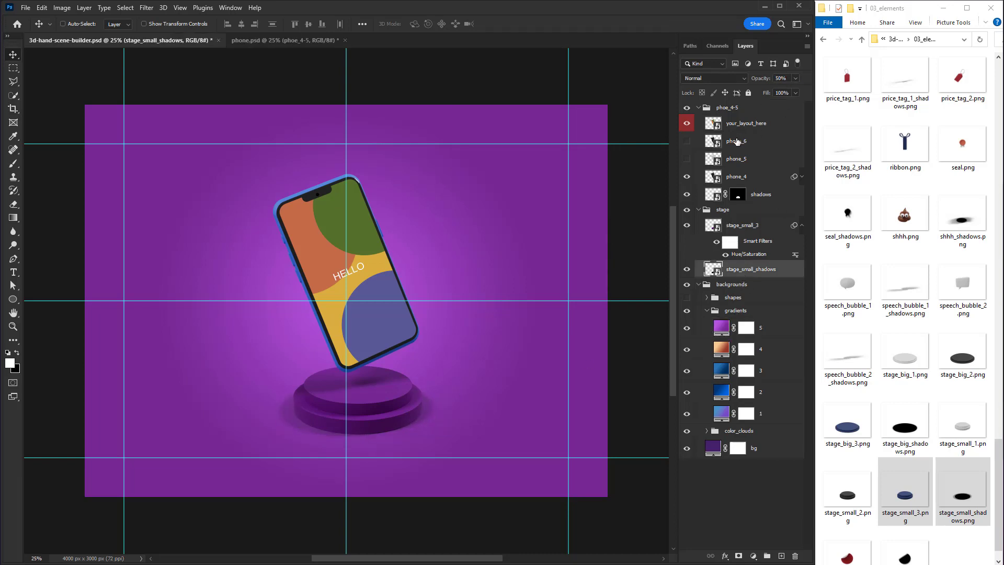
- Shift the hue in the phone_4 layer's Hue/Saturation smart filter so the blue phone body turns purple
{"action": "left_click", "coordinate": [715, 178]}
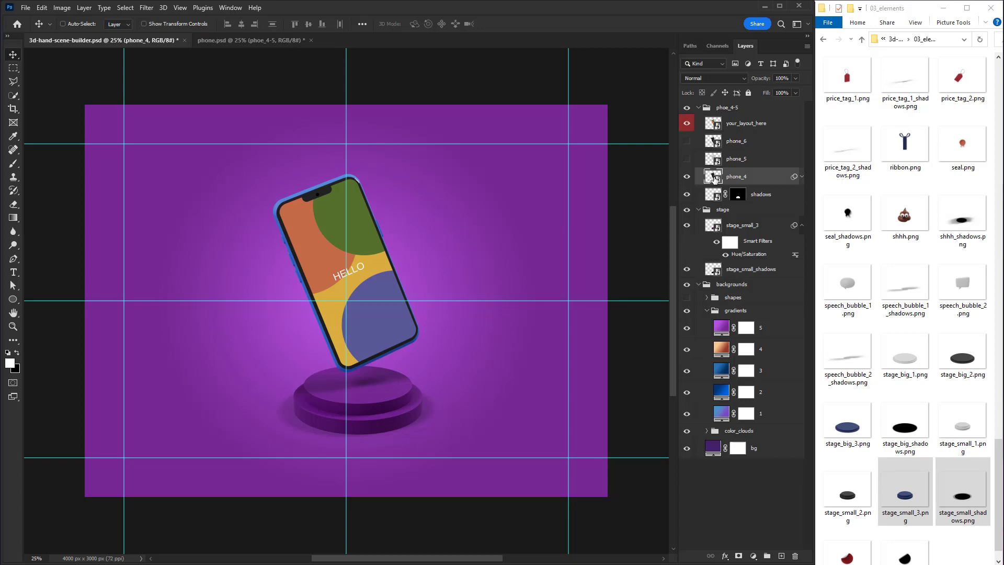
{"action": "left_click", "coordinate": [801, 179]}
{"action": "double_click", "coordinate": [746, 206]}
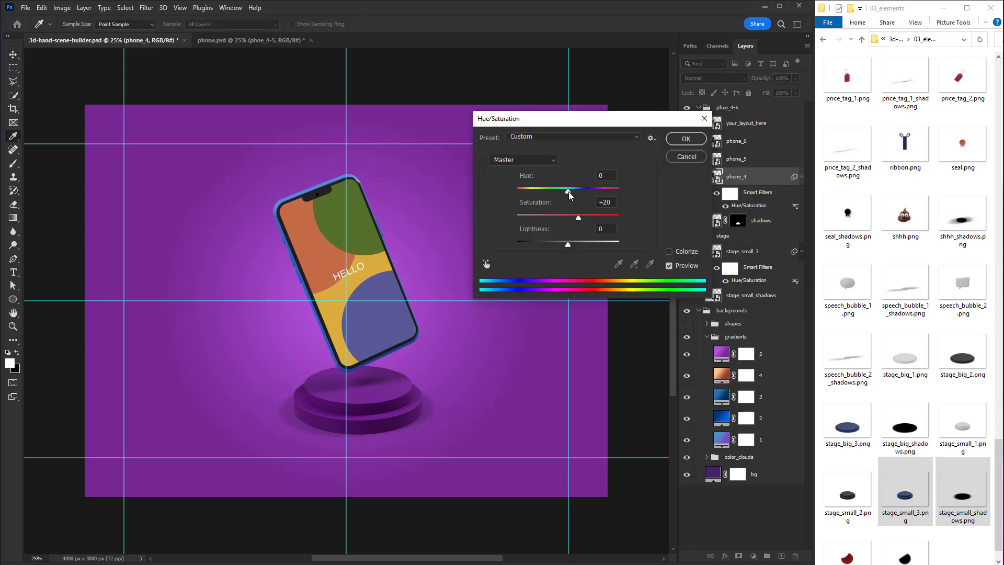
{"action": "left_click_drag", "start_coordinate": [569, 194], "coordinate": [595, 207]}
{"action": "left_click", "coordinate": [686, 139]}
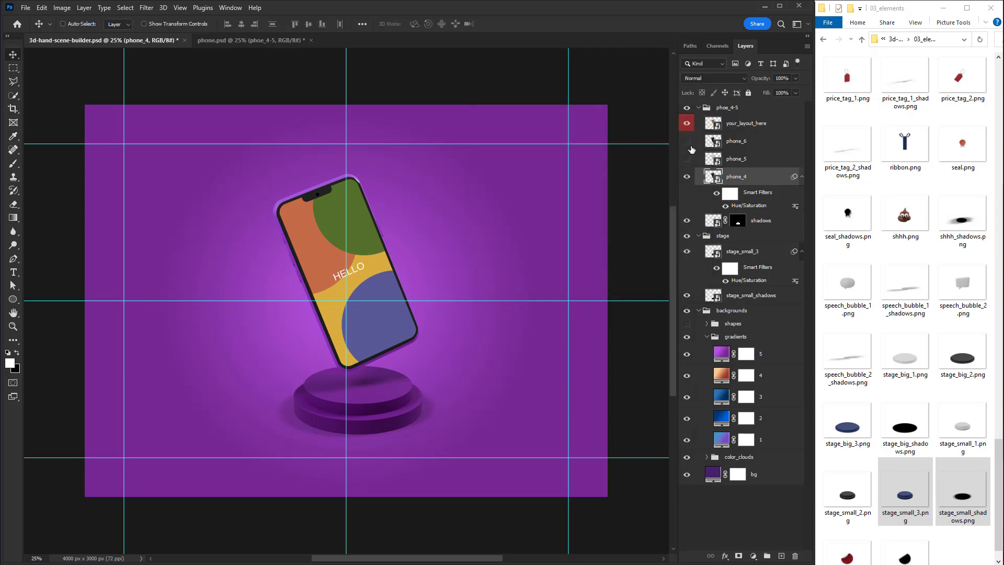
- Open the your_layout_here smart object, delete its three ellipse layers in Group 1 and hide the HELLO text
{"action": "double_click", "coordinate": [718, 129]}
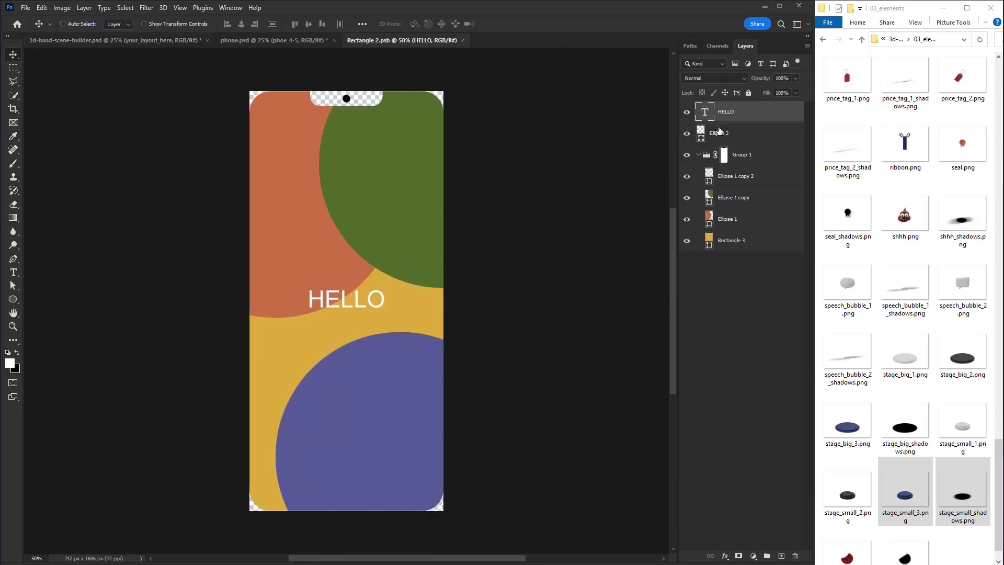
{"action": "left_click", "coordinate": [743, 178]}
{"action": "left_click", "coordinate": [743, 222], "text": "shift"}
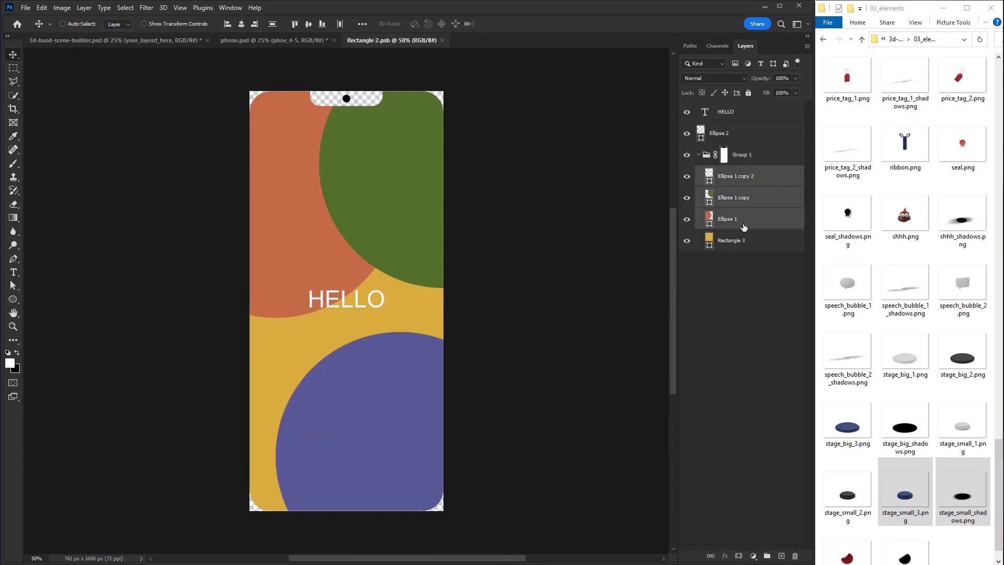
{"action": "key", "text": "Delete"}
{"action": "left_click", "coordinate": [688, 113]}
- Add a linear gradient fill above Rectangle 3 and raise its transparent end stop to full opacity
{"action": "left_click", "coordinate": [753, 555]}
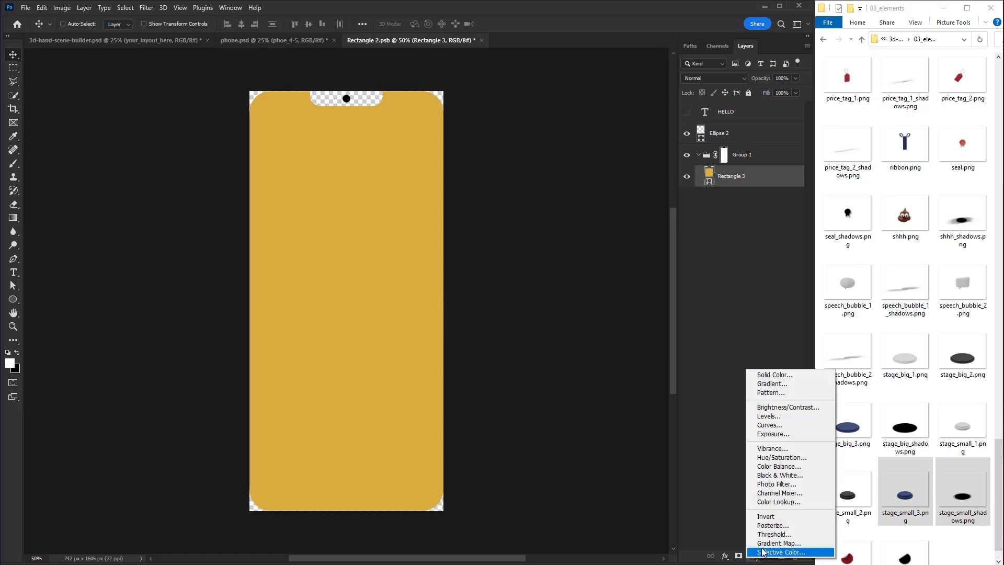
{"action": "left_click", "coordinate": [790, 384]}
{"action": "left_click", "coordinate": [491, 115]}
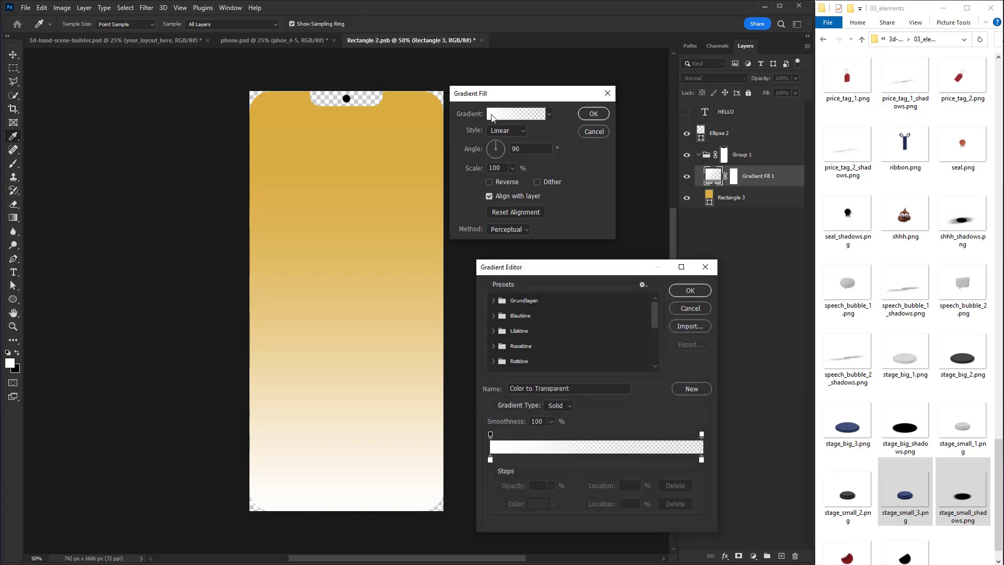
{"action": "left_click", "coordinate": [490, 434]}
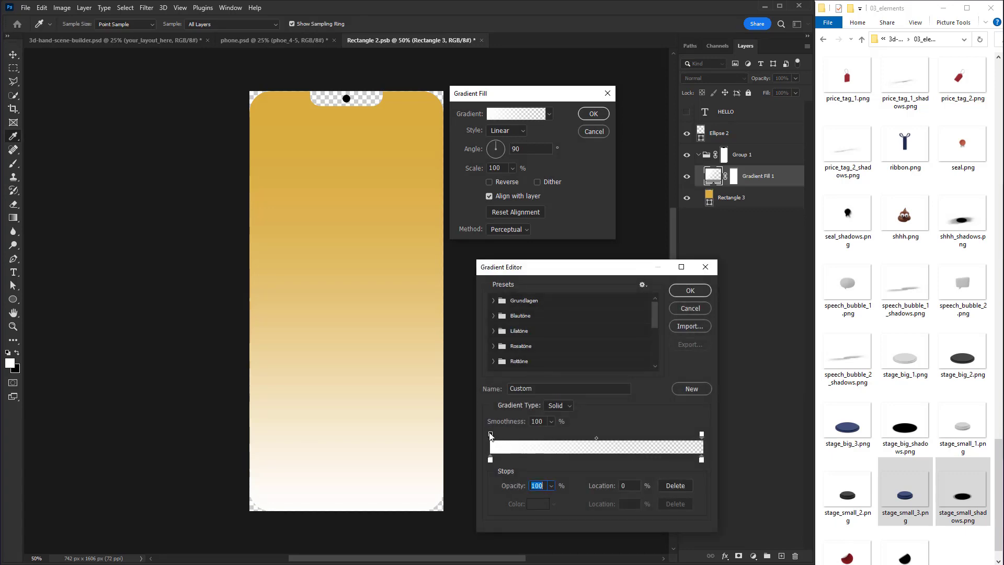
{"action": "left_click", "coordinate": [702, 434]}
{"action": "left_click", "coordinate": [550, 485]}
{"action": "left_click_drag", "start_coordinate": [547, 496], "coordinate": [665, 497]}
- Set the starting color stop of the phone screen's gradient to dark purple 1e0028
{"action": "left_click", "coordinate": [490, 459]}
{"action": "double_click", "coordinate": [490, 460]}
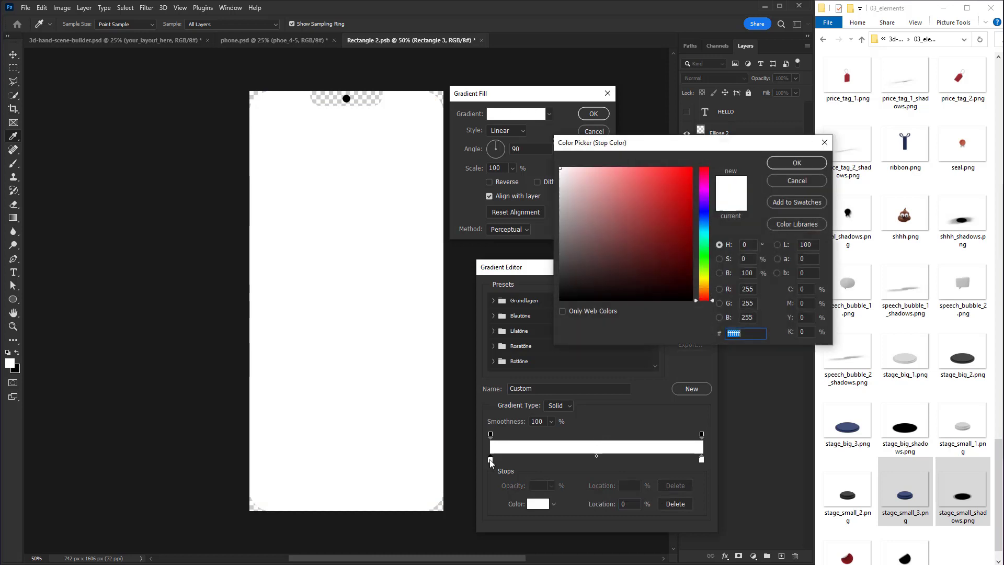
{"action": "left_click", "coordinate": [705, 191]}
{"action": "type", "text": "1e0028"}
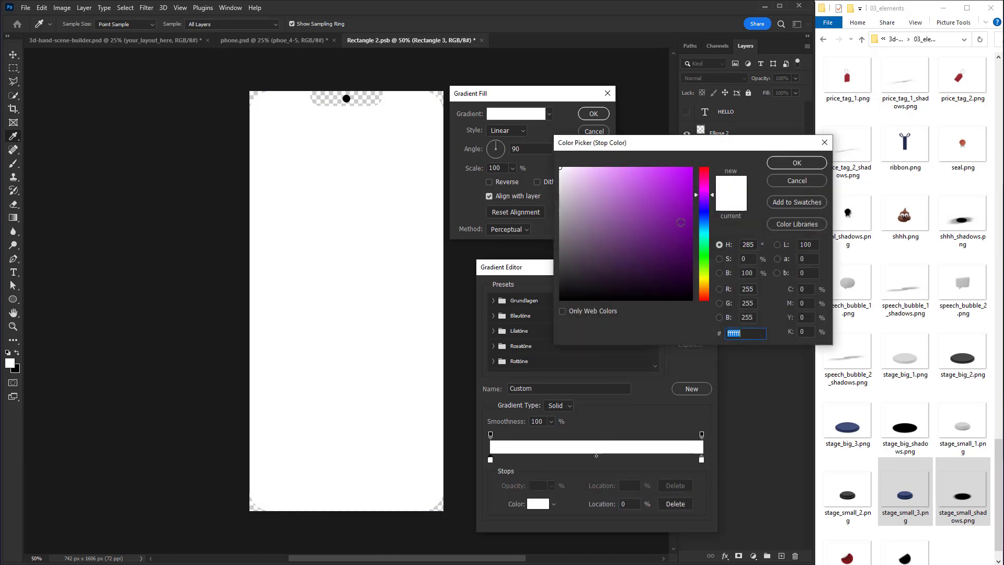
{"action": "left_click", "coordinate": [796, 162]}
- Set the end color stop of the phone screen's gradient to blue 005df8 and apply the gradient fill
{"action": "double_click", "coordinate": [702, 459]}
{"action": "left_click", "coordinate": [708, 215]}
{"action": "type", "text": "0012f8"}
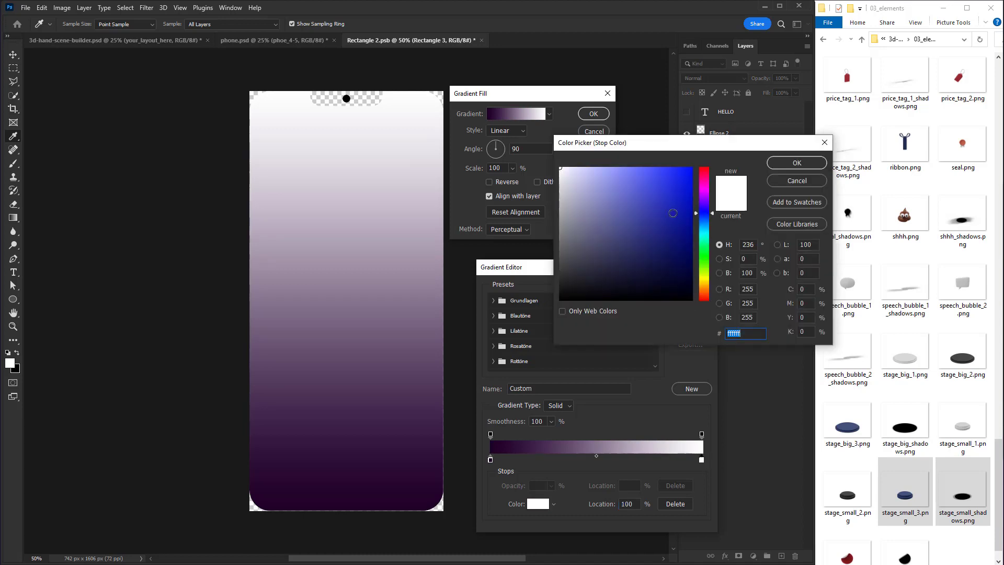
{"action": "left_click", "coordinate": [704, 220]}
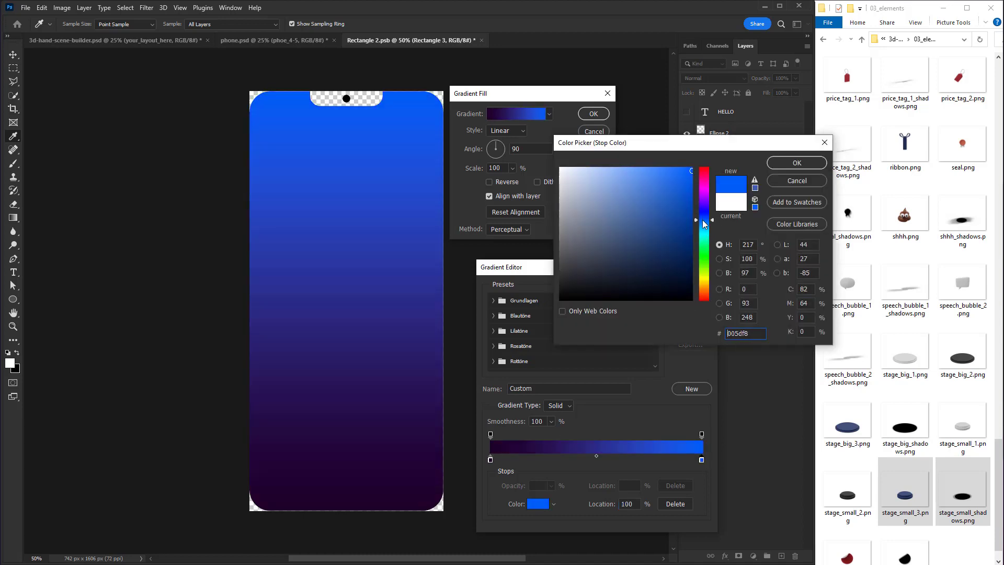
{"action": "left_click", "coordinate": [797, 162]}
{"action": "left_click", "coordinate": [690, 290]}
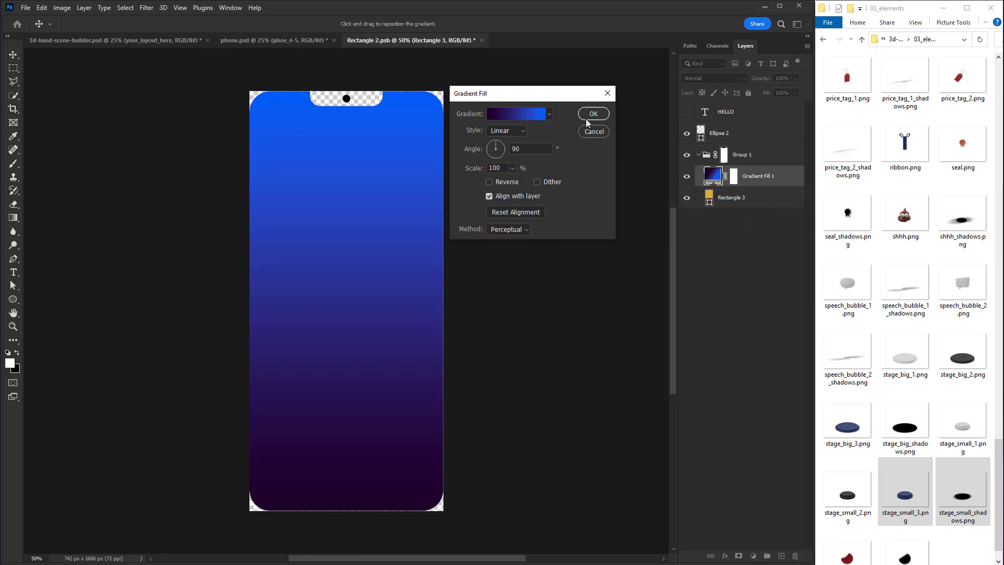
{"action": "left_click", "coordinate": [593, 114]}
- Show the HELLO text layer again and move it up into the upper part of the phone screen
{"action": "left_click", "coordinate": [687, 112]}
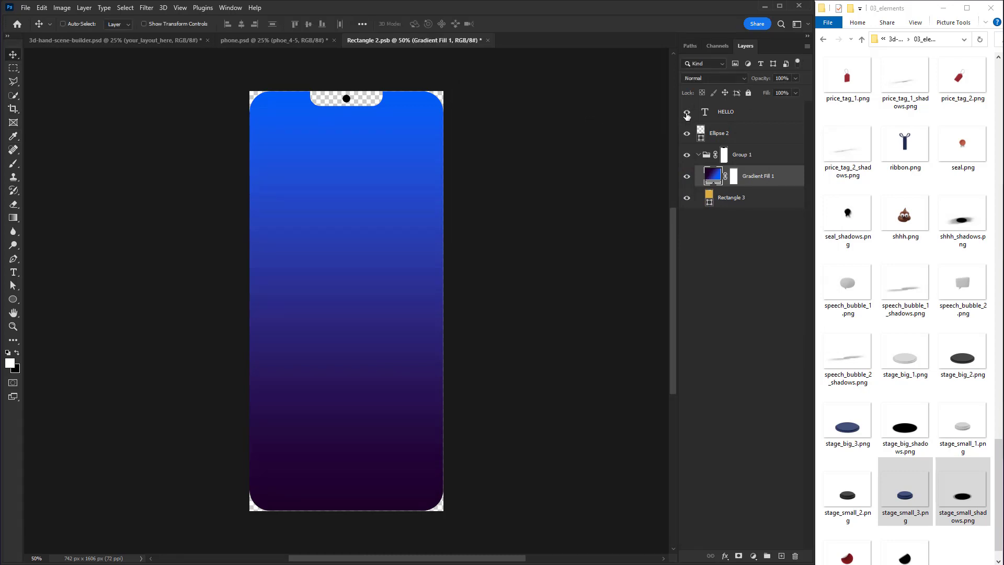
{"action": "left_click", "coordinate": [726, 113]}
{"action": "left_click_drag", "start_coordinate": [511, 320], "coordinate": [511, 221]}
- Replace the HELLO text on the phone screen with "Hell YEAH!" and set its font to DHF Dexsar Brush
{"action": "left_click", "coordinate": [13, 272]}
{"action": "double_click", "coordinate": [346, 198]}
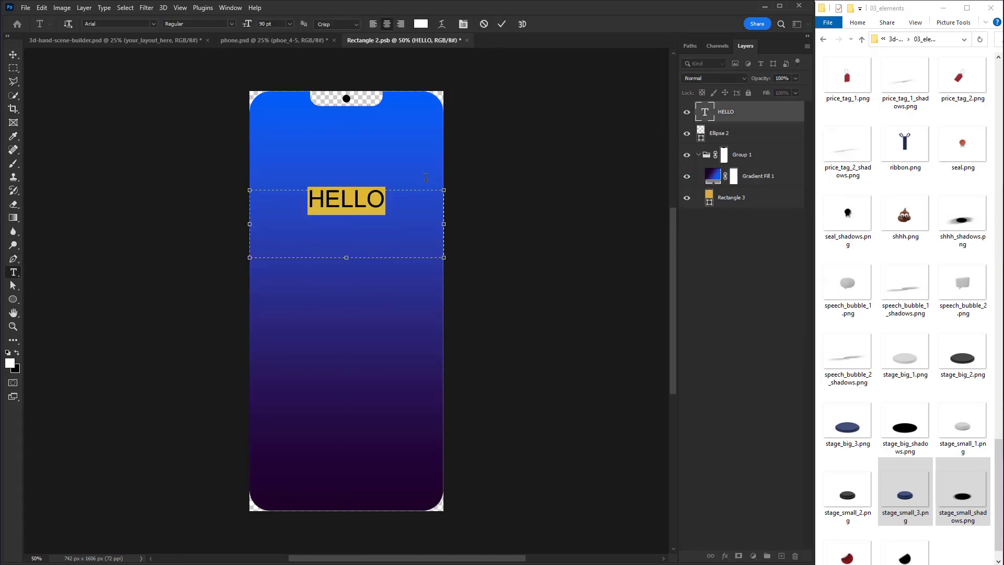
{"action": "type", "text": "Hell"}
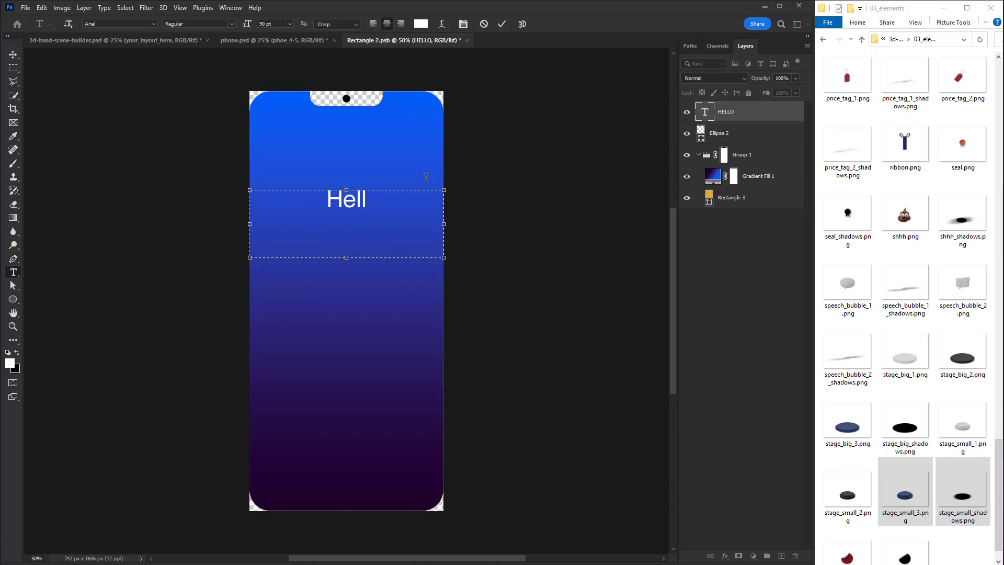
{"action": "type", "text": " YEAH!"}
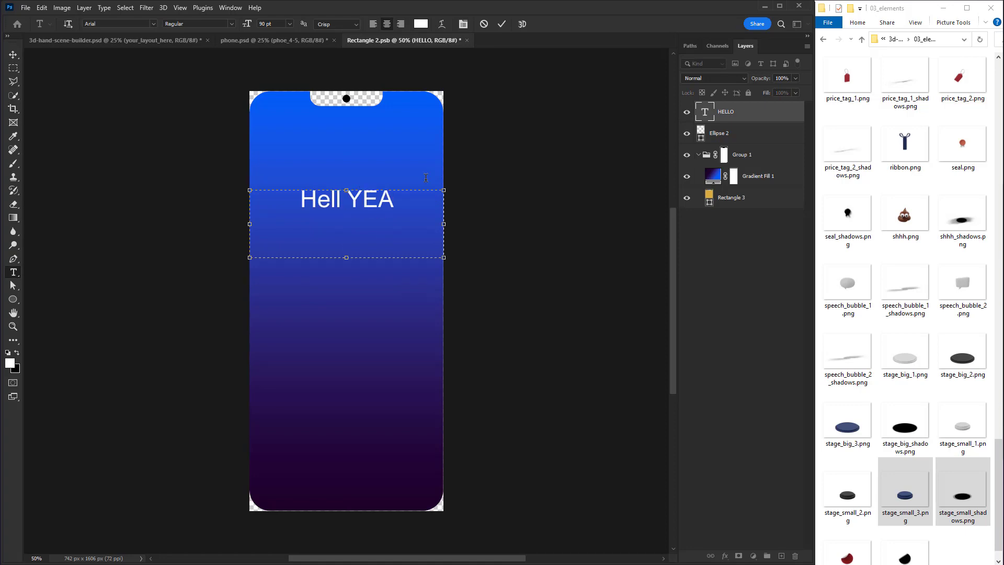
{"action": "left_click", "coordinate": [500, 25]}
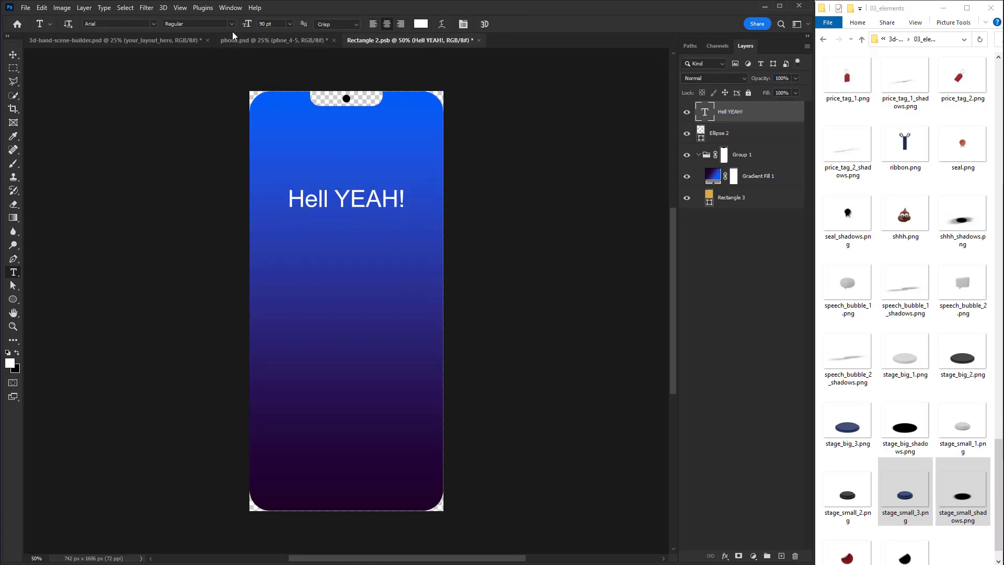
{"action": "left_click", "coordinate": [156, 23]}
{"action": "left_click", "coordinate": [126, 53]}
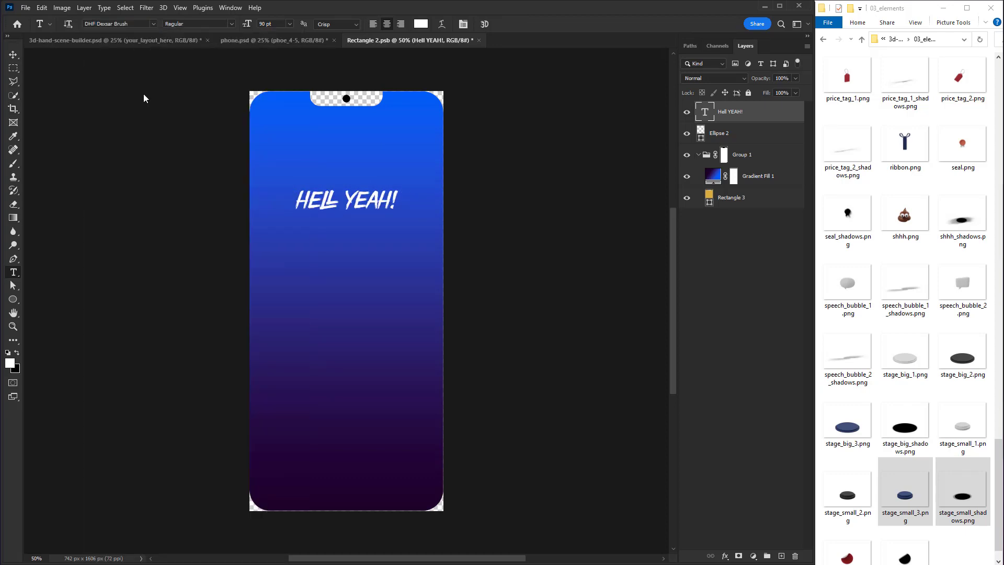
- Place arm_rock_skin_4.png from the 01_arms folder below the text, scaled to about 48.6% and centred on the phone screen
{"action": "left_click", "coordinate": [861, 40]}
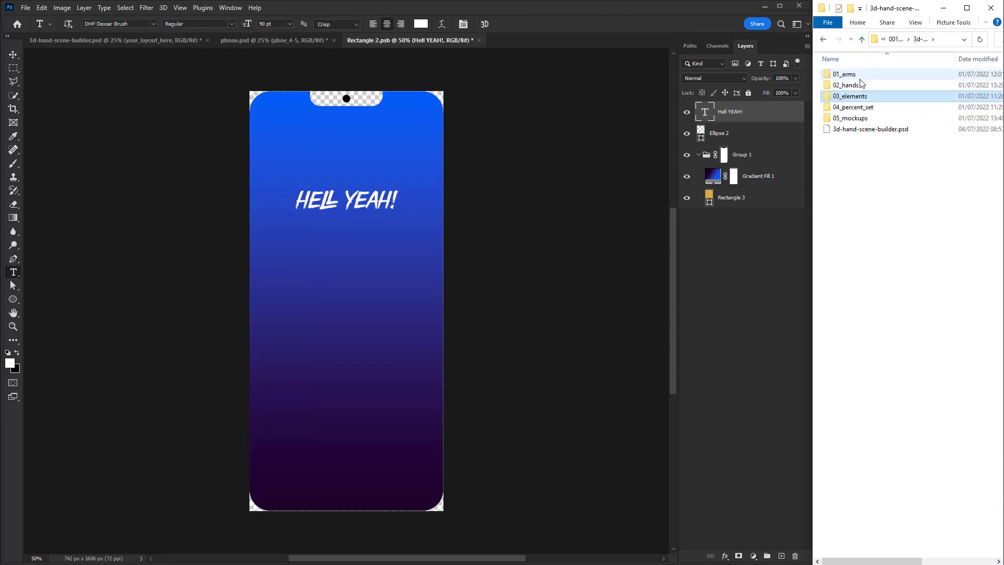
{"action": "double_click", "coordinate": [844, 74]}
{"action": "scroll", "coordinate": [997, 267], "scroll_direction": "down", "scroll_amount": 10}
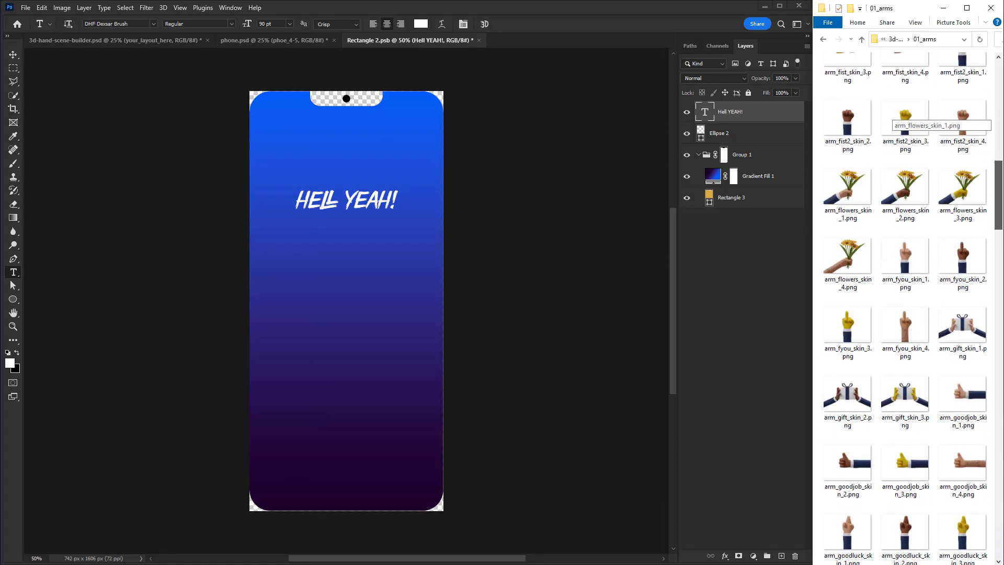
{"action": "left_click_drag", "start_coordinate": [997, 267], "coordinate": [988, 463]}
{"action": "left_click_drag", "start_coordinate": [905, 393], "coordinate": [564, 132]}
{"action": "left_click_drag", "start_coordinate": [499, 203], "coordinate": [525, 317]}
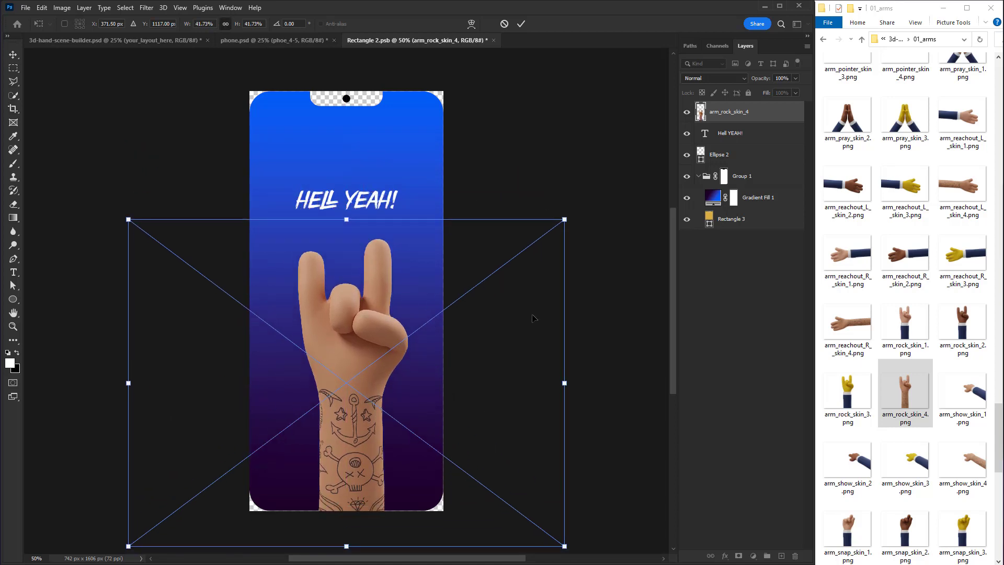
{"action": "left_click_drag", "start_coordinate": [541, 274], "coordinate": [541, 257]}
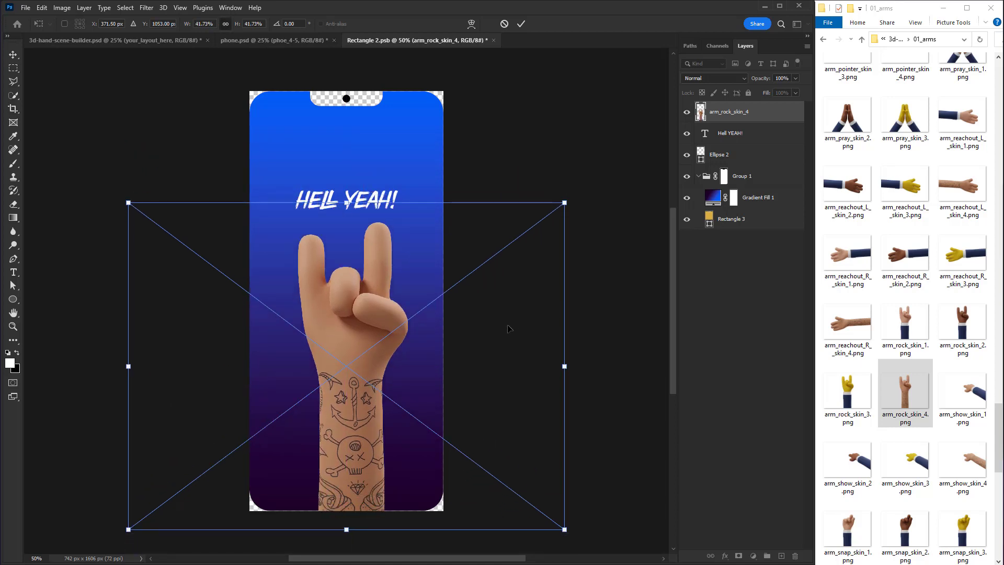
{"action": "left_click_drag", "start_coordinate": [560, 213], "coordinate": [596, 189]}
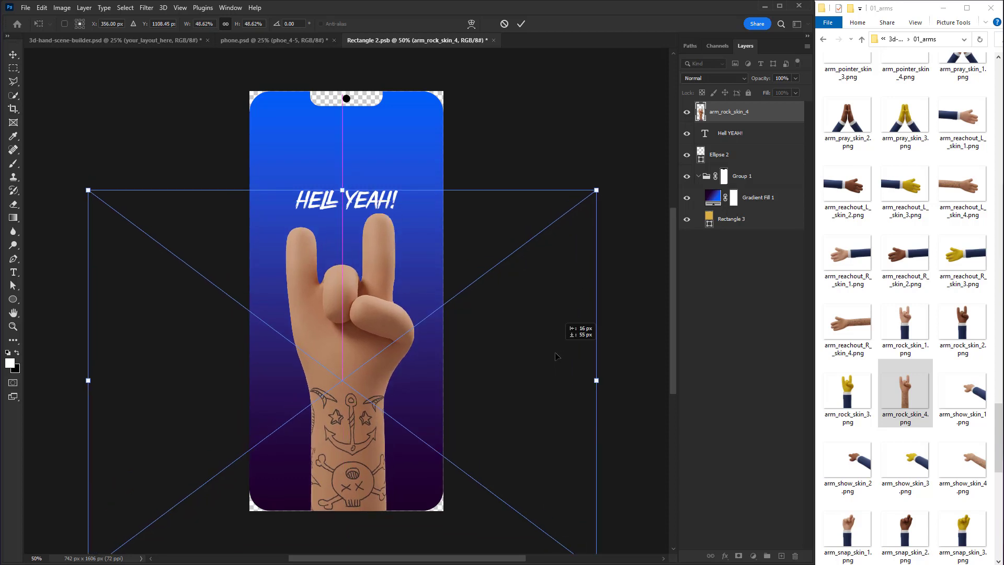
{"action": "key", "text": "Return"}
- Move the Hell YEAH! text layer up to leave space above the hand's fingers
{"action": "key", "text": "alt+bracketleft"}
{"action": "key", "text": "v"}
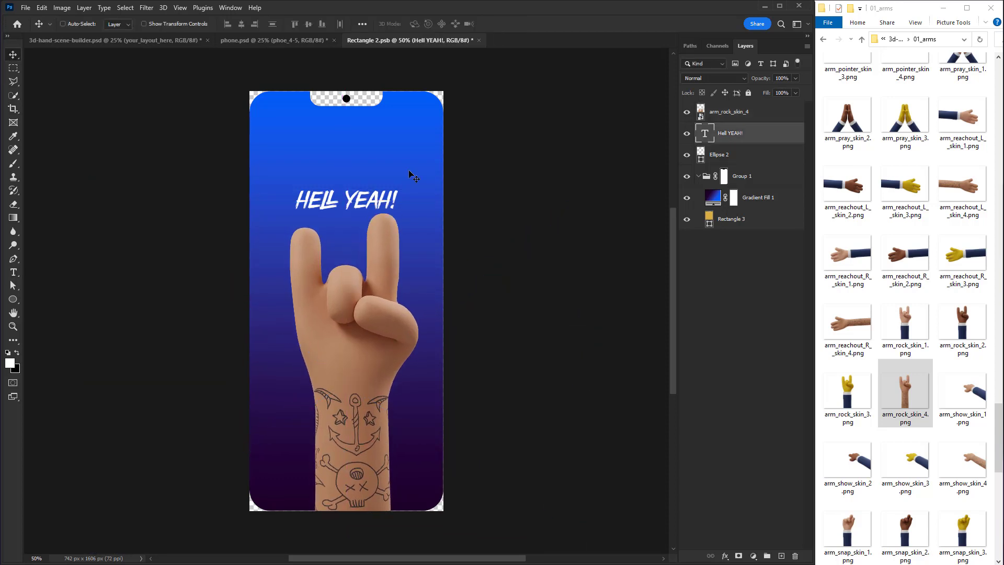
{"action": "key", "text": "shift+Up"}
{"action": "key", "text": "shift+Up"}
{"action": "key", "text": "shift+Up"}
{"action": "key", "text": "shift+Up"}
{"action": "key", "text": "shift+Up"}
{"action": "key", "text": "shift+Up"}
- Save and close the phone's layout smart object, returning to the 3d-hand-scene-builder.psd scene
{"action": "left_click", "coordinate": [478, 40]}
{"action": "left_click", "coordinate": [347, 216]}
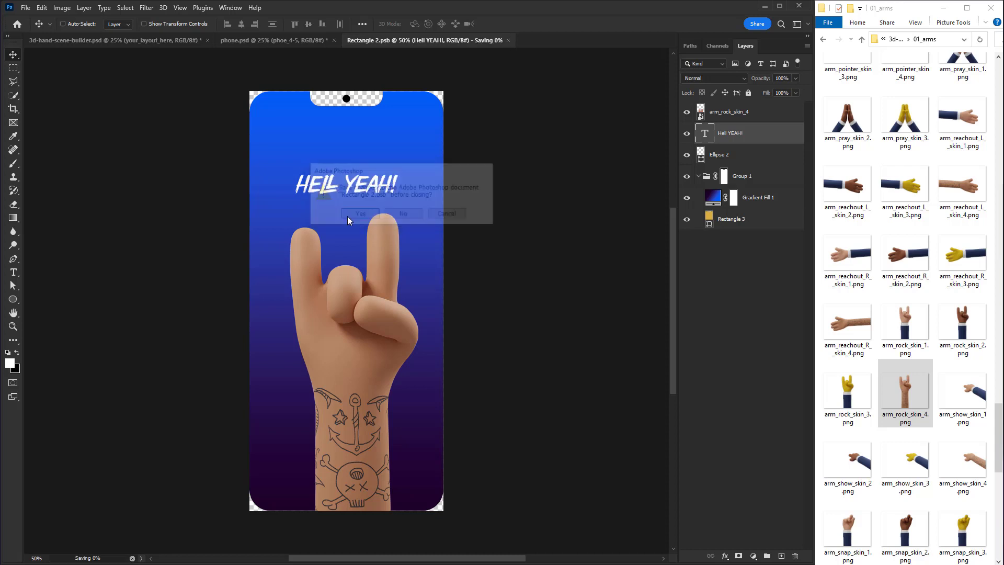
{"action": "key", "text": "ctrl+semicolon"}
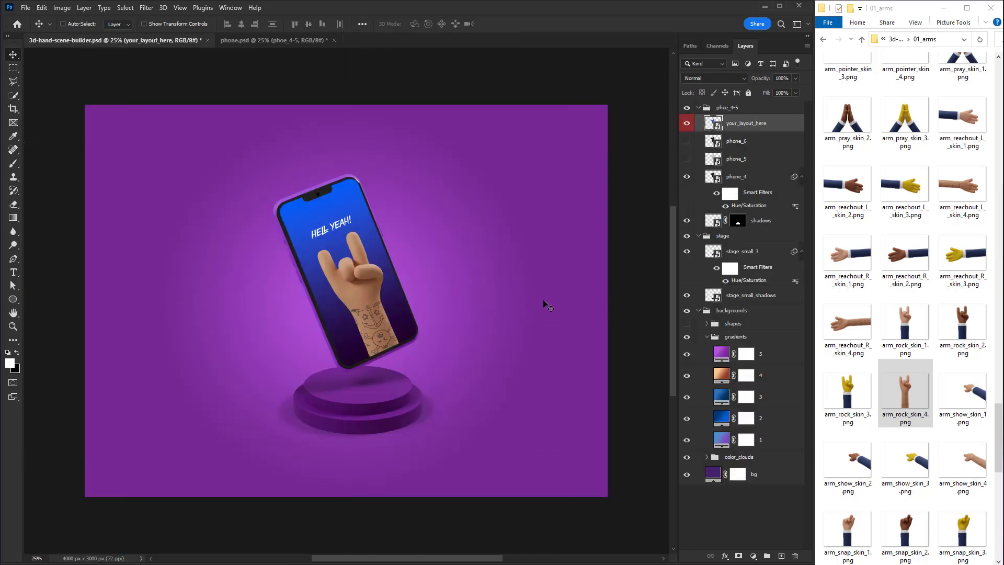
- Place speech_bubble_2.png from the 03_elements folder, scaled down and positioned beside the phone's upper right corner
{"action": "left_click", "coordinate": [861, 42]}
{"action": "left_click", "coordinate": [862, 42]}
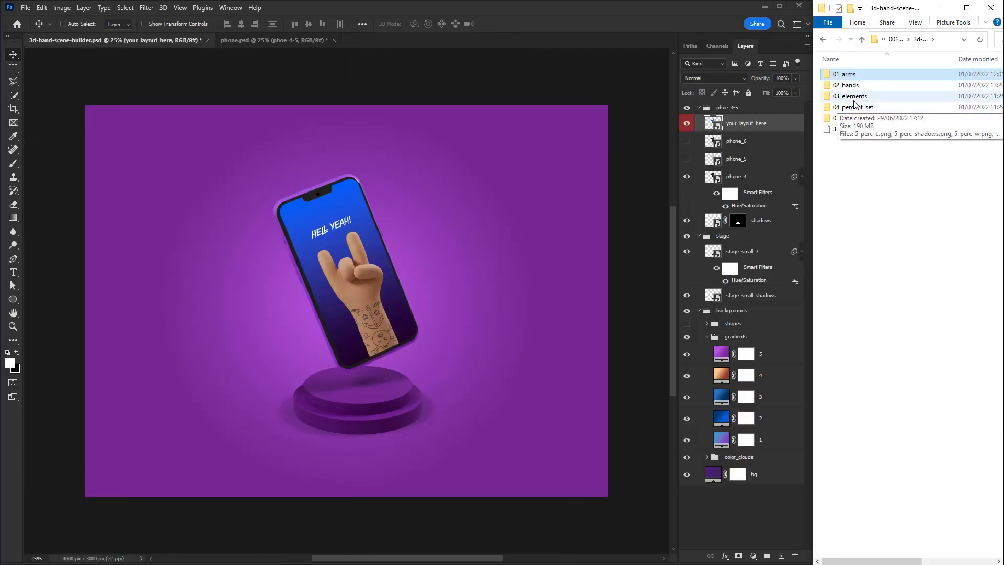
{"action": "double_click", "coordinate": [858, 102]}
{"action": "left_click_drag", "start_coordinate": [998, 149], "coordinate": [998, 495]}
{"action": "left_click_drag", "start_coordinate": [963, 421], "coordinate": [421, 203]}
{"action": "left_click_drag", "start_coordinate": [607, 105], "coordinate": [461, 244]}
{"action": "left_click_drag", "start_coordinate": [361, 333], "coordinate": [531, 161]}
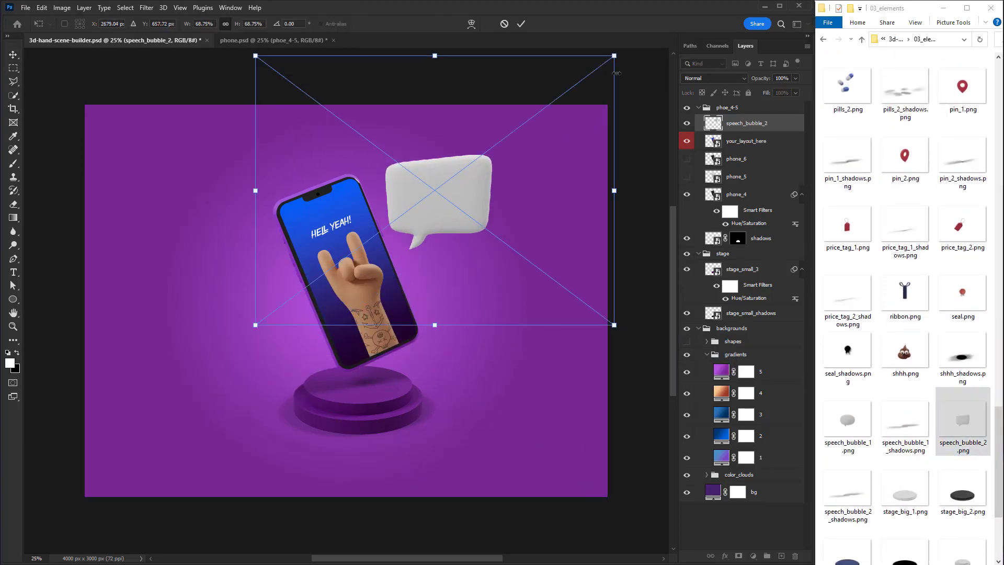
{"action": "left_click_drag", "start_coordinate": [617, 54], "coordinate": [617, 107]}
{"action": "key", "text": "Return"}
{"action": "scroll", "coordinate": [523, 261], "scroll_direction": "down", "scroll_amount": 3}
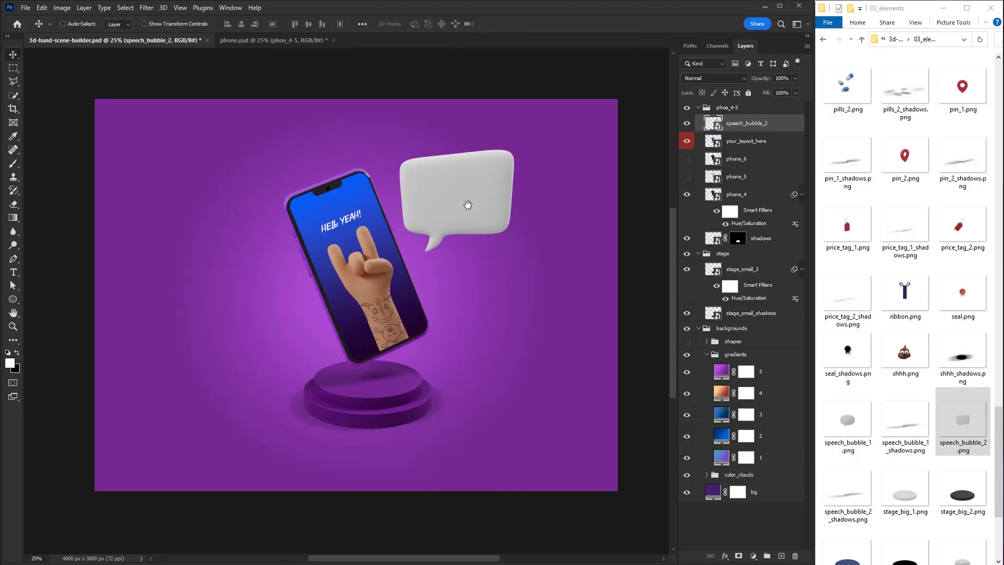
{"action": "left_click_drag", "start_coordinate": [455, 213], "coordinate": [458, 197]}
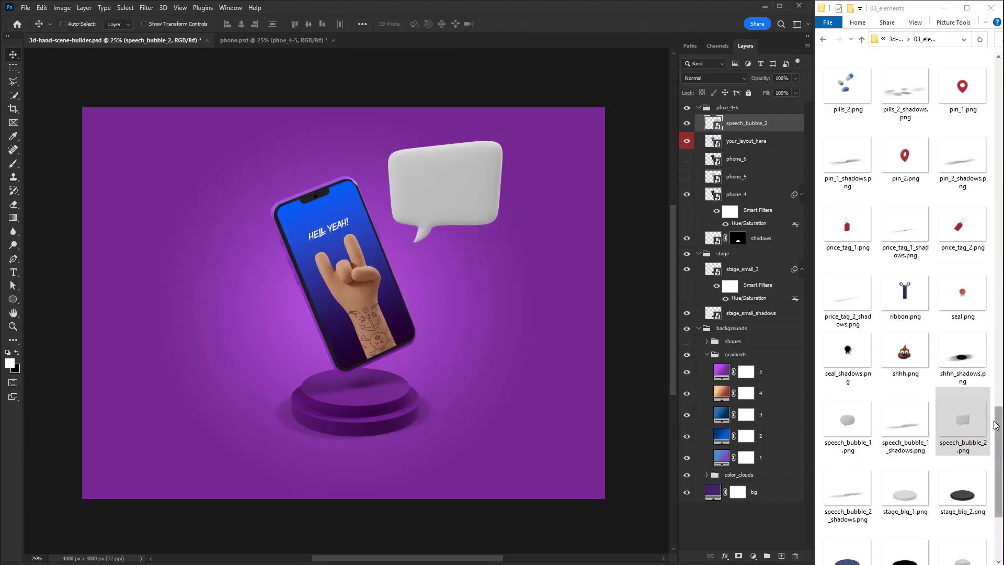
- Place elements_drrr_1.png flipped horizontally, shrunk and positioned as motion lines beside the phone's upper left corner
{"action": "scroll", "coordinate": [912, 272], "scroll_direction": "up", "scroll_amount": 10}
{"action": "scroll", "coordinate": [891, 413], "scroll_direction": "up", "scroll_amount": 3}
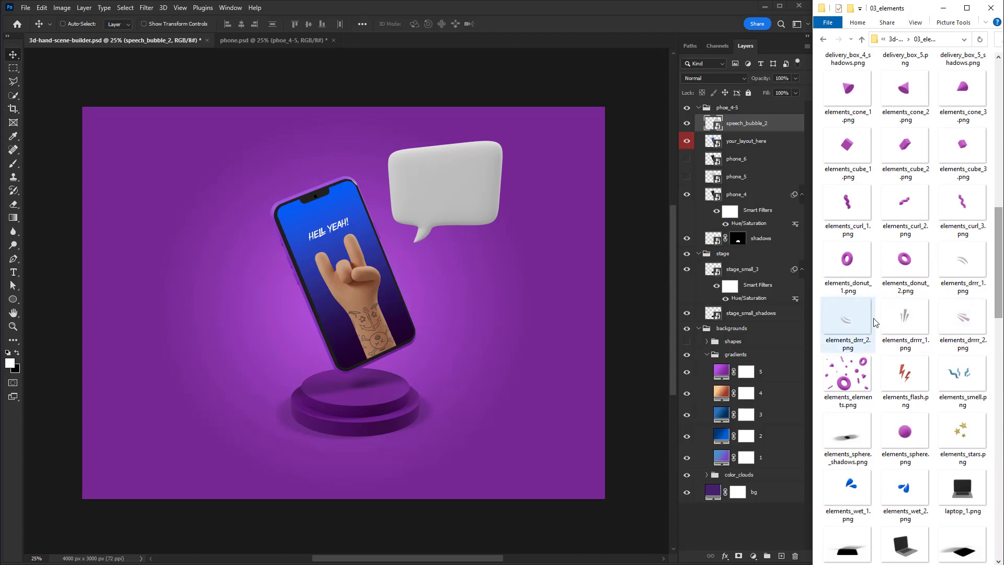
{"action": "left_click_drag", "start_coordinate": [962, 264], "coordinate": [347, 226]}
{"action": "right_click", "coordinate": [348, 226]}
{"action": "left_click", "coordinate": [405, 416]}
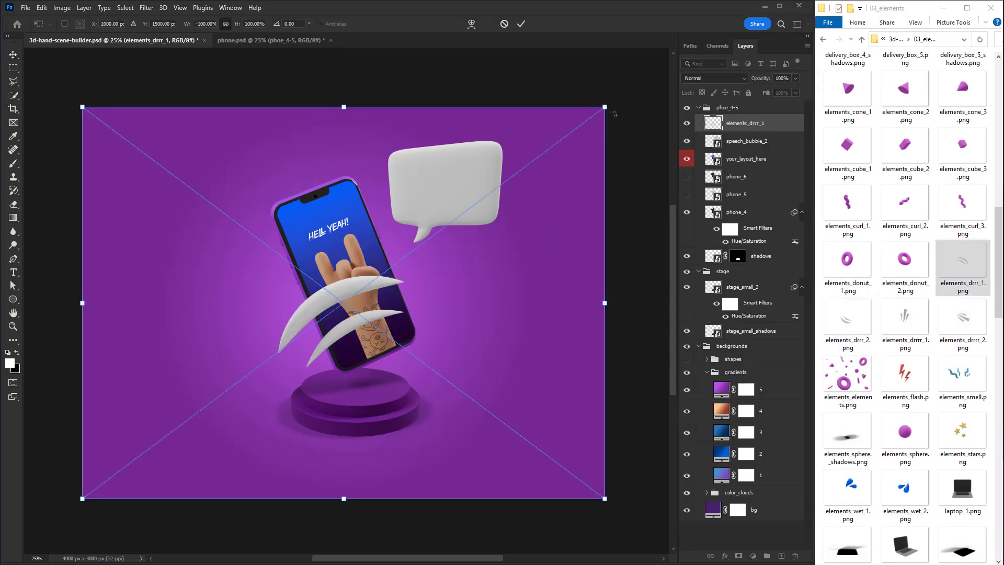
{"action": "left_click_drag", "start_coordinate": [605, 107], "coordinate": [360, 290]}
{"action": "left_click_drag", "start_coordinate": [374, 282], "coordinate": [331, 241]}
{"action": "left_click_drag", "start_coordinate": [248, 376], "coordinate": [324, 169]}
{"action": "key", "text": "Return"}
{"action": "left_click_drag", "start_coordinate": [412, 189], "coordinate": [415, 182]}
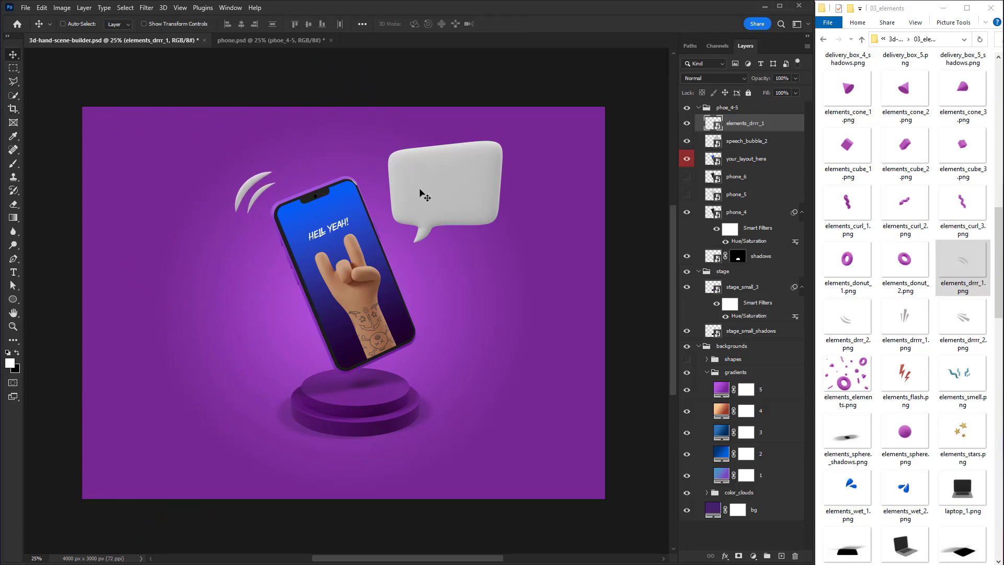
- Add a text box over the speech bubble reading "Super Fresh" on two lines
{"action": "left_click", "coordinate": [14, 272]}
{"action": "left_click_drag", "start_coordinate": [389, 150], "coordinate": [497, 235]}
{"action": "type", "text": "Super "}
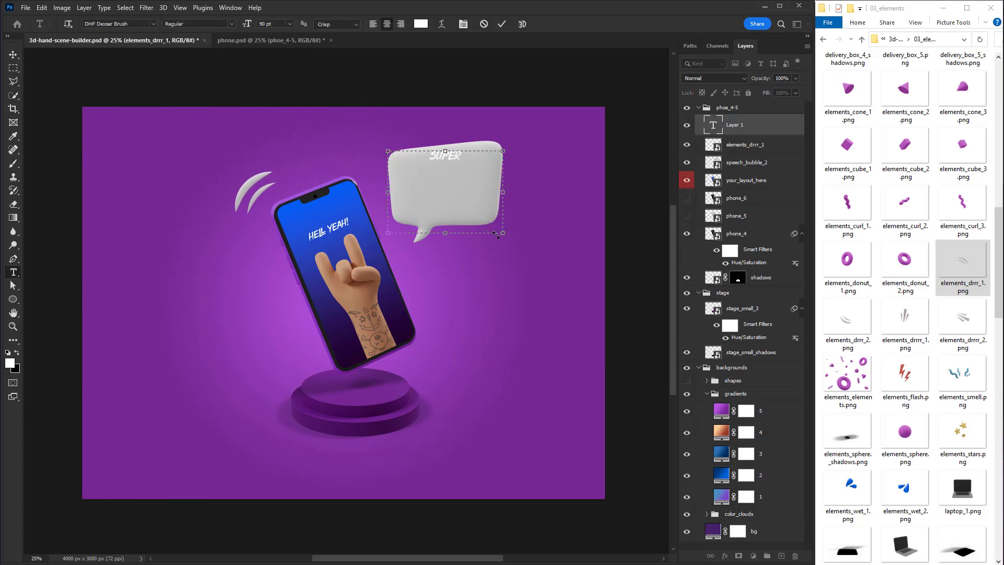
{"action": "type", "text": "Fresh"}
{"action": "key", "text": "Home"}
{"action": "left_click", "coordinate": [501, 23]}
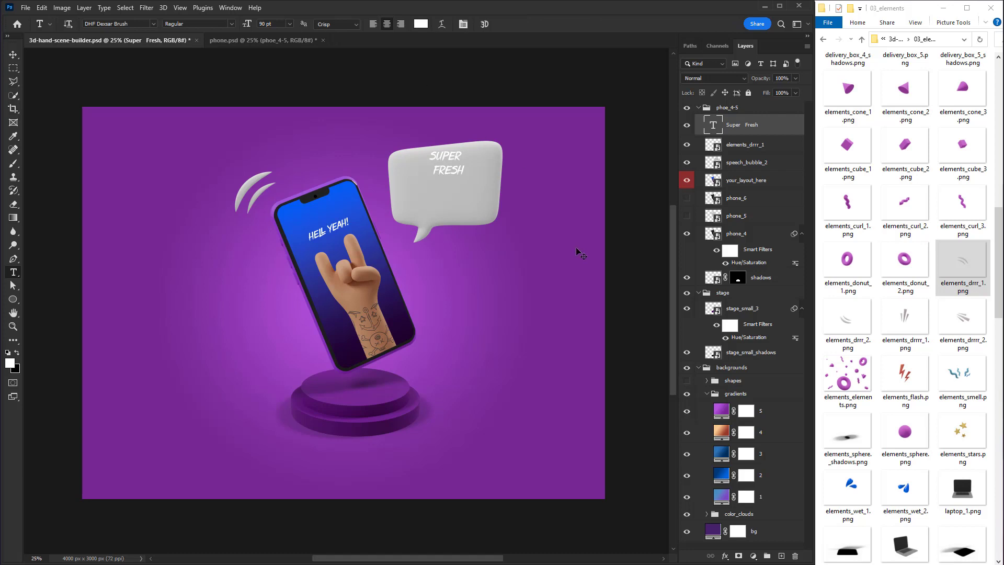
- Enlarge the Super Fresh text to about 185 pt and position it inside the speech bubble
{"action": "key", "text": "ctrl+t"}
{"action": "left_click_drag", "start_coordinate": [502, 233], "coordinate": [562, 273]}
{"action": "left_click_drag", "start_coordinate": [505, 141], "coordinate": [504, 191]}
{"action": "key", "text": "Return"}
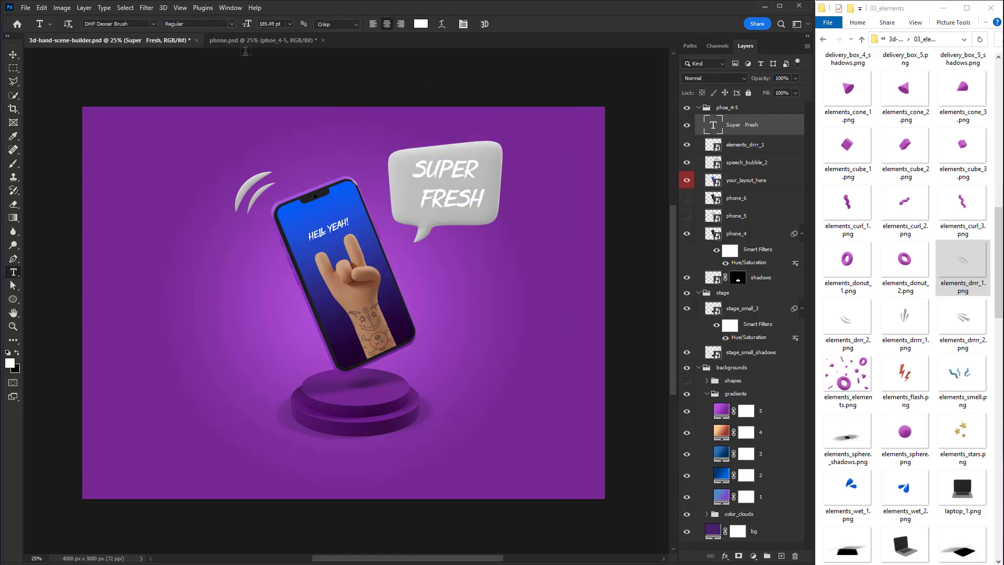
- Set the leading of the Super Fresh text to 180 pt
{"action": "left_click_drag", "start_coordinate": [729, 124], "coordinate": [600, 162]}
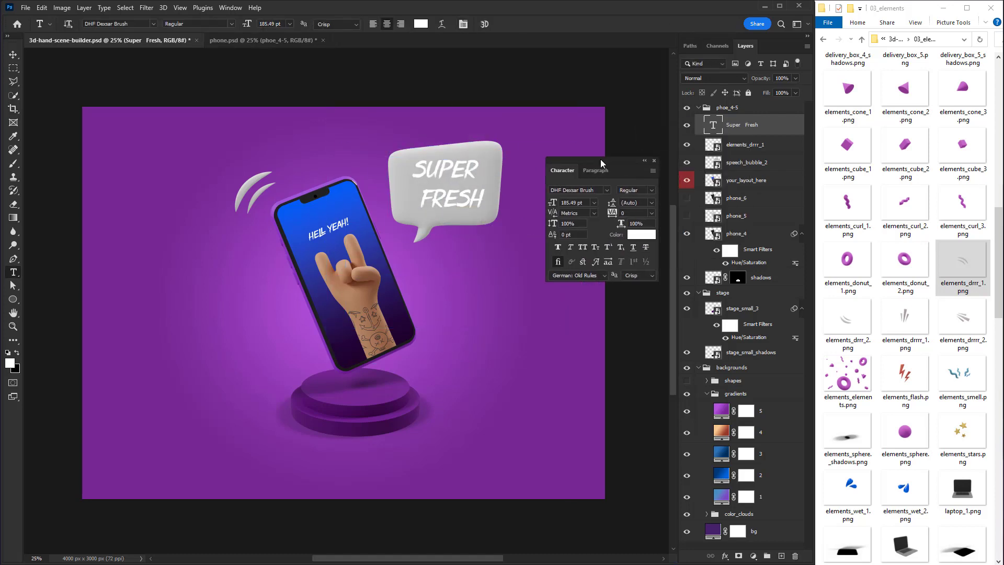
{"action": "left_click", "coordinate": [650, 205]}
{"action": "left_click", "coordinate": [640, 205]}
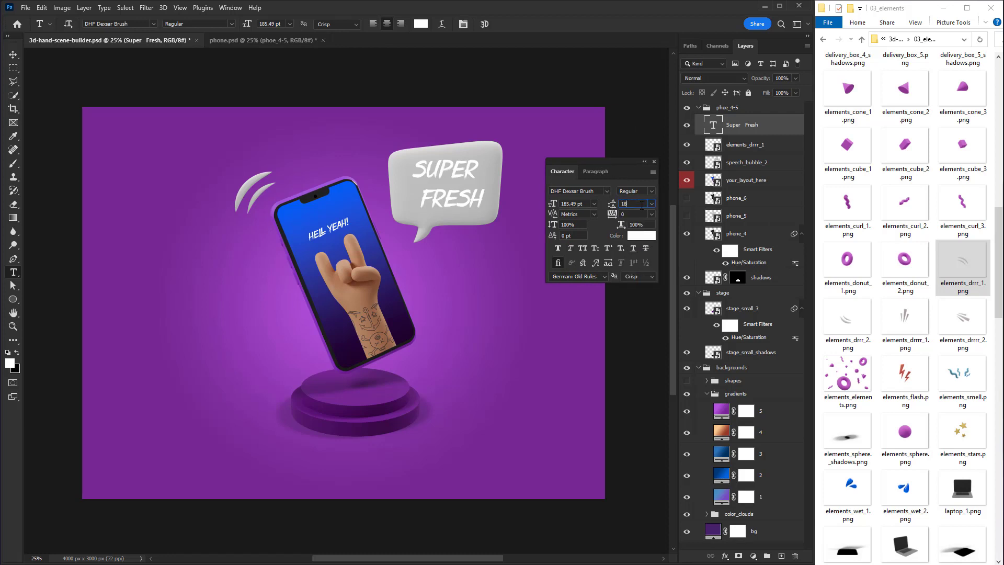
{"action": "key", "text": "Return"}
- Color the Super Fresh text with the purple sampled from the scene's background
{"action": "left_click", "coordinate": [13, 54]}
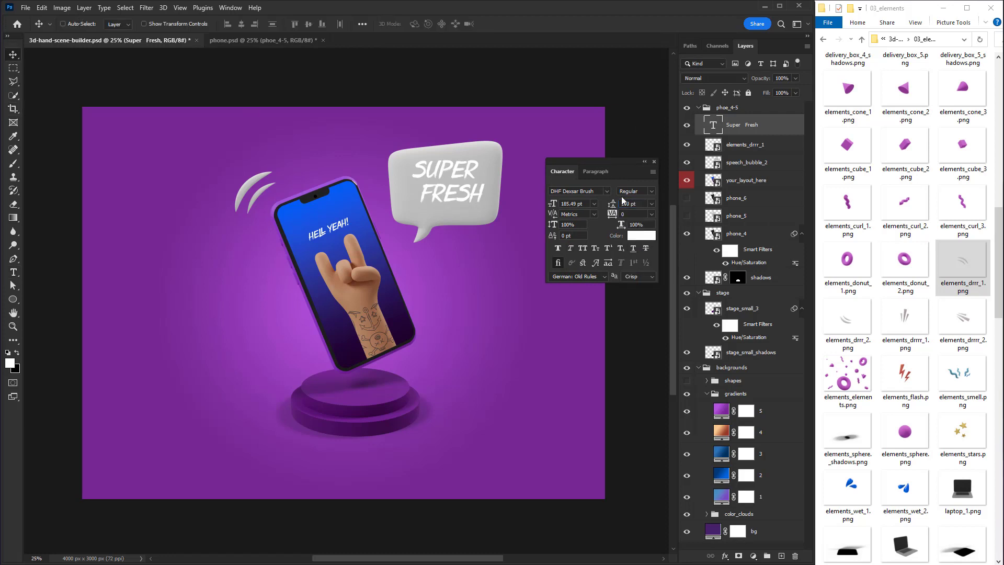
{"action": "left_click", "coordinate": [641, 236]}
{"action": "left_click", "coordinate": [528, 189]}
{"action": "key", "text": "Return"}
- Rotate the Super Fresh text slightly counterclockwise to follow the bubble's tilt and recentre it in the bubble
{"action": "key", "text": "ctrl+t"}
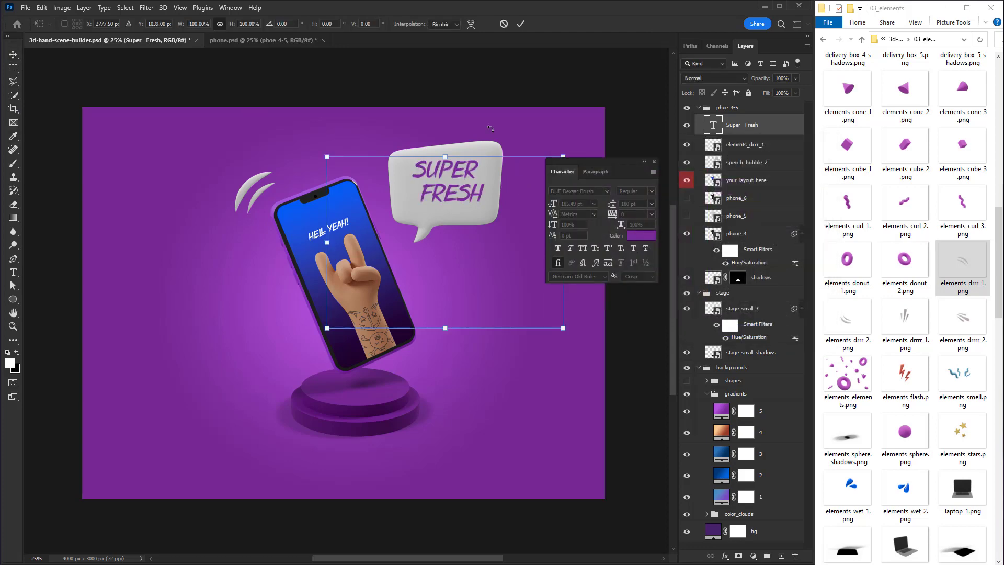
{"action": "left_click_drag", "start_coordinate": [493, 137], "coordinate": [476, 128]}
{"action": "key", "text": "Return"}
{"action": "left_click_drag", "start_coordinate": [493, 212], "coordinate": [500, 216]}
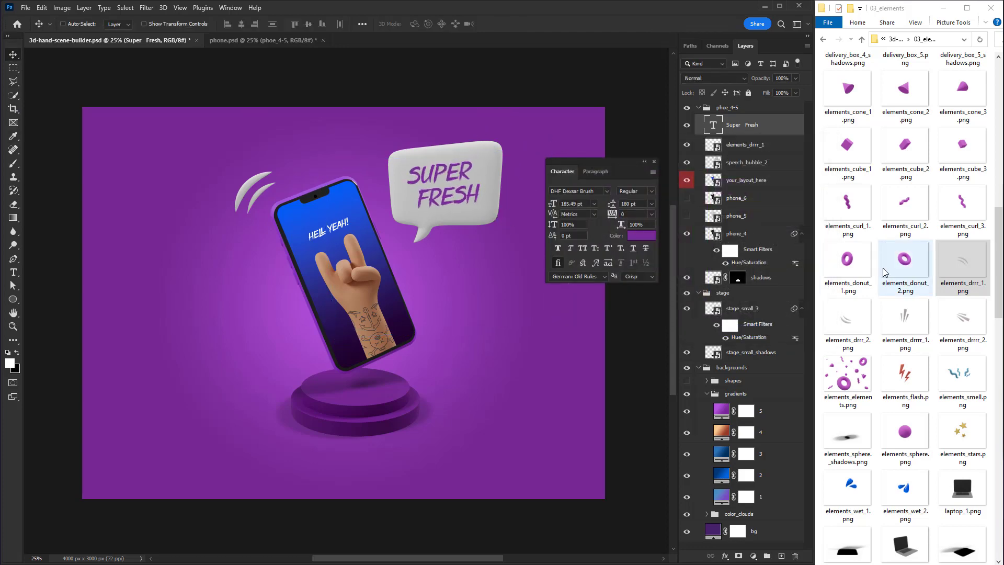
{"action": "left_click", "coordinate": [654, 161]}
- Place elements_wet_1.png as water drops on the speech bubble's upper right corner, scaled down to fit
{"action": "left_click_drag", "start_coordinate": [848, 489], "coordinate": [516, 182]}
{"action": "left_click_drag", "start_coordinate": [605, 107], "coordinate": [244, 376]}
{"action": "left_click_drag", "start_coordinate": [195, 421], "coordinate": [522, 144]}
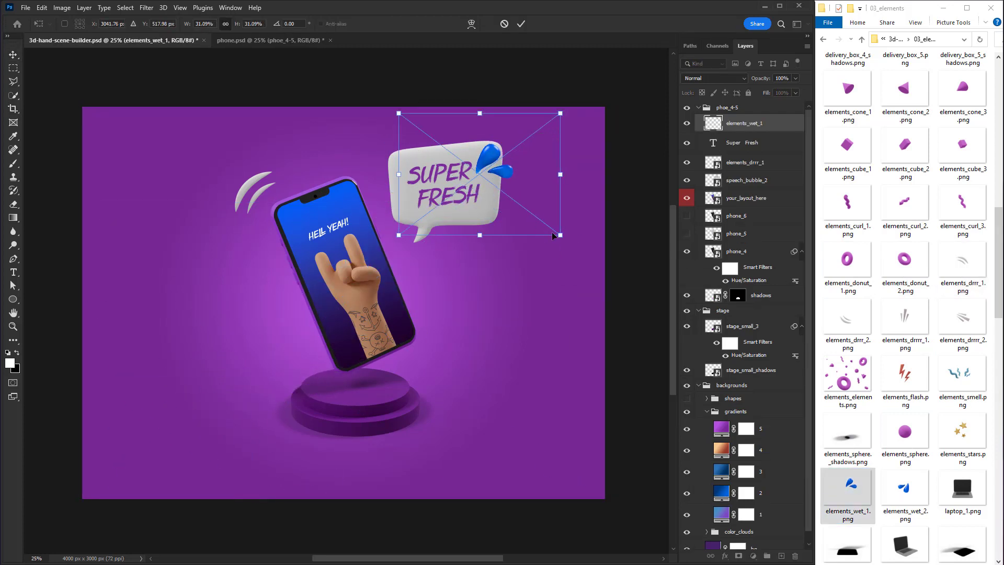
{"action": "left_click_drag", "start_coordinate": [551, 231], "coordinate": [586, 290]}
{"action": "left_click_drag", "start_coordinate": [550, 210], "coordinate": [531, 188]}
{"action": "key", "text": "Return"}
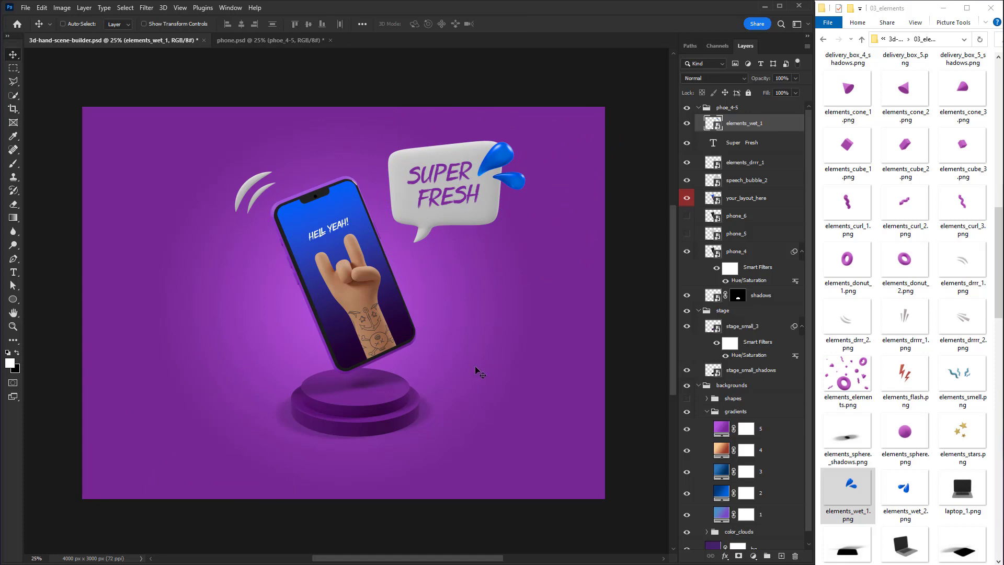
- Collapse the phoe_4-5 and stage groups and move both together slightly down and left to centre the composition
{"action": "left_click", "coordinate": [699, 107]}
{"action": "left_click", "coordinate": [722, 121], "text": "shift"}
{"action": "left_click", "coordinate": [699, 120]}
{"action": "left_click_drag", "start_coordinate": [574, 245], "coordinate": [546, 273]}
- Examine the finished phone scene in full-screen view without the interface
{"action": "key", "text": "f"}
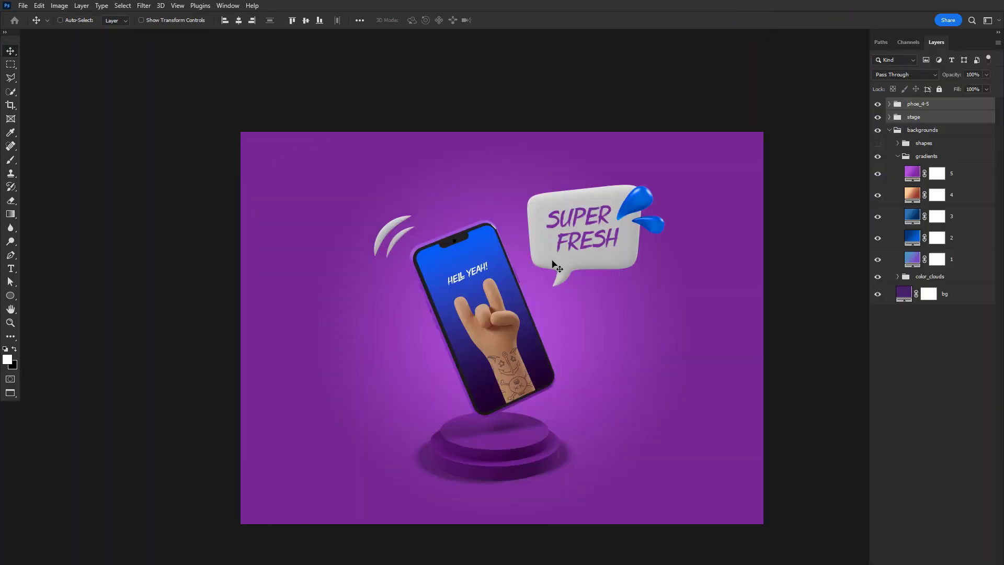
{"action": "key", "text": "f"}
{"action": "left_click_drag", "start_coordinate": [563, 240], "coordinate": [591, 240]}
{"action": "left_click_drag", "start_coordinate": [892, 287], "coordinate": [923, 290]}
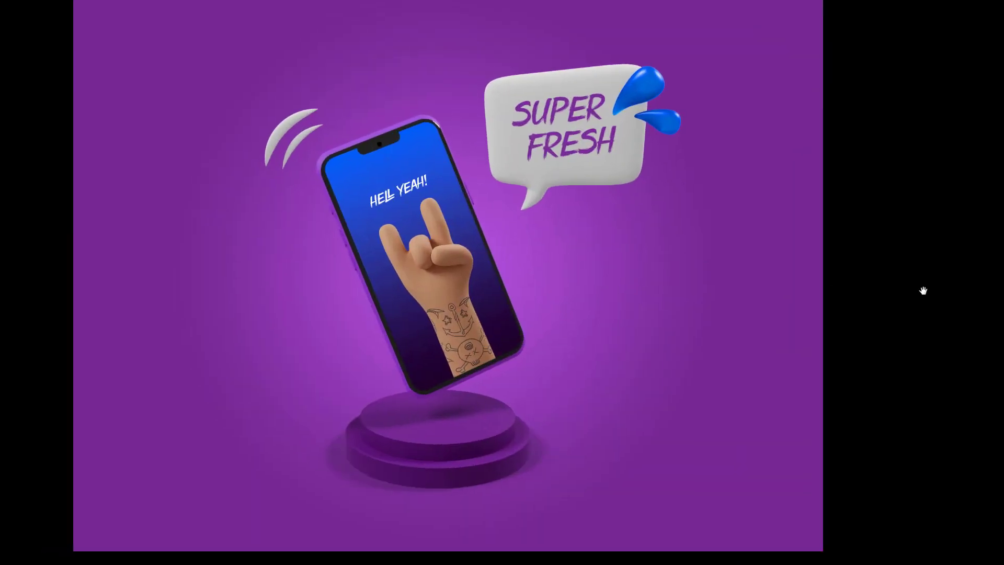